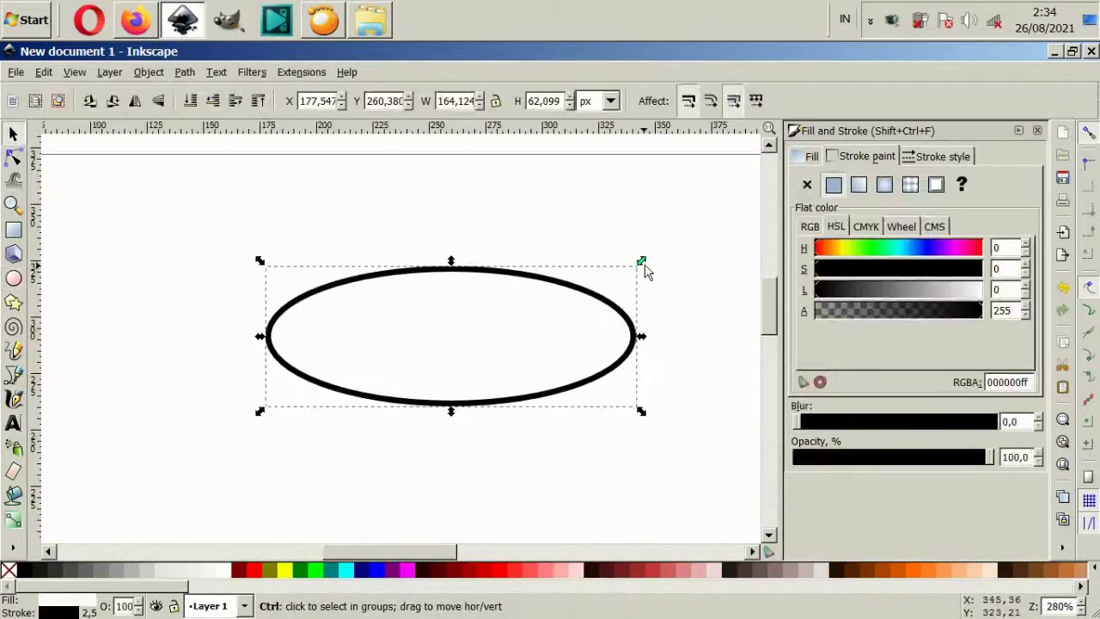
Add a thin rim rectangle across the jar ellipses, then edit the inner shape's nodes
key("r")
left_click_drag(266, 290, 637, 335)
key("s")
scroll(634, 300, "up", 4)
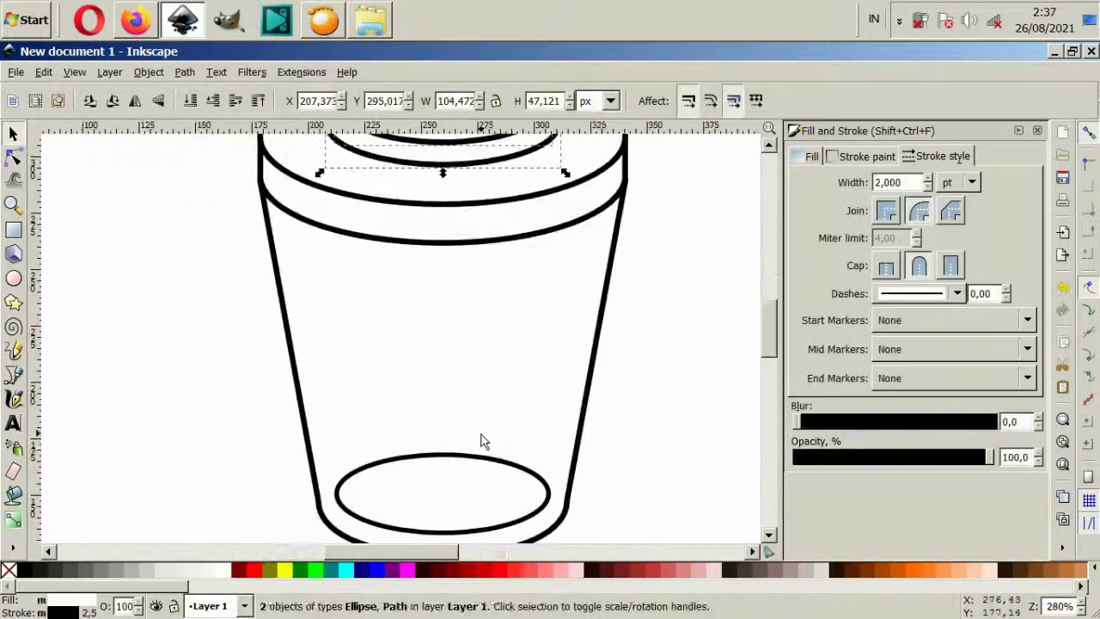
double_click(397, 455)
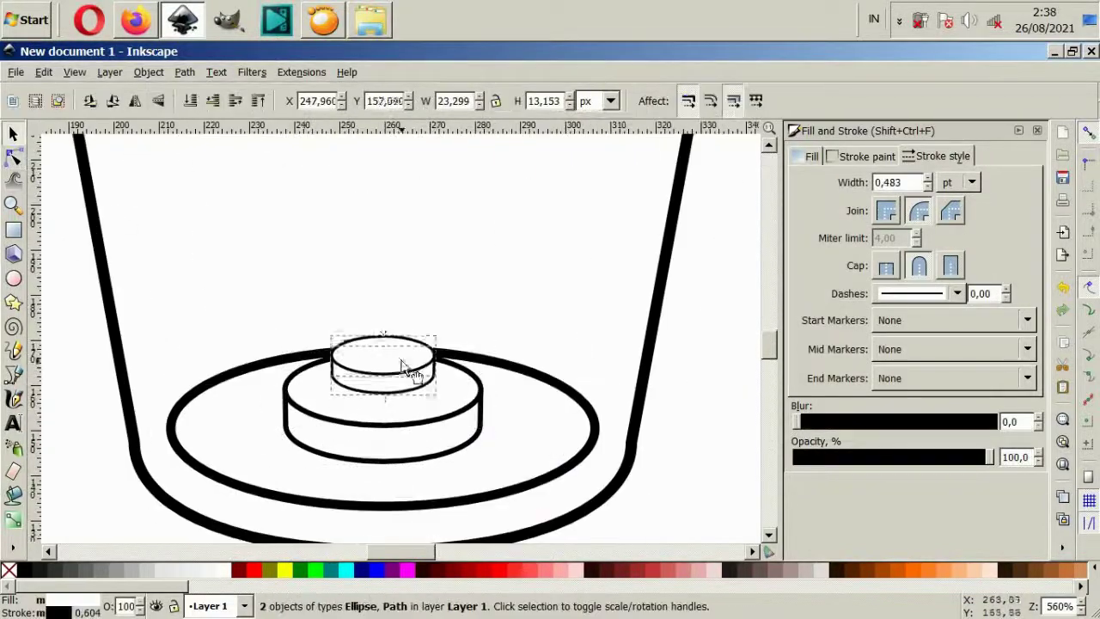
Build a diamond by reshaping a rectangle into a triangle, mirroring it, and unioning both
left_click_drag(314, 307, 469, 402)
key("n")
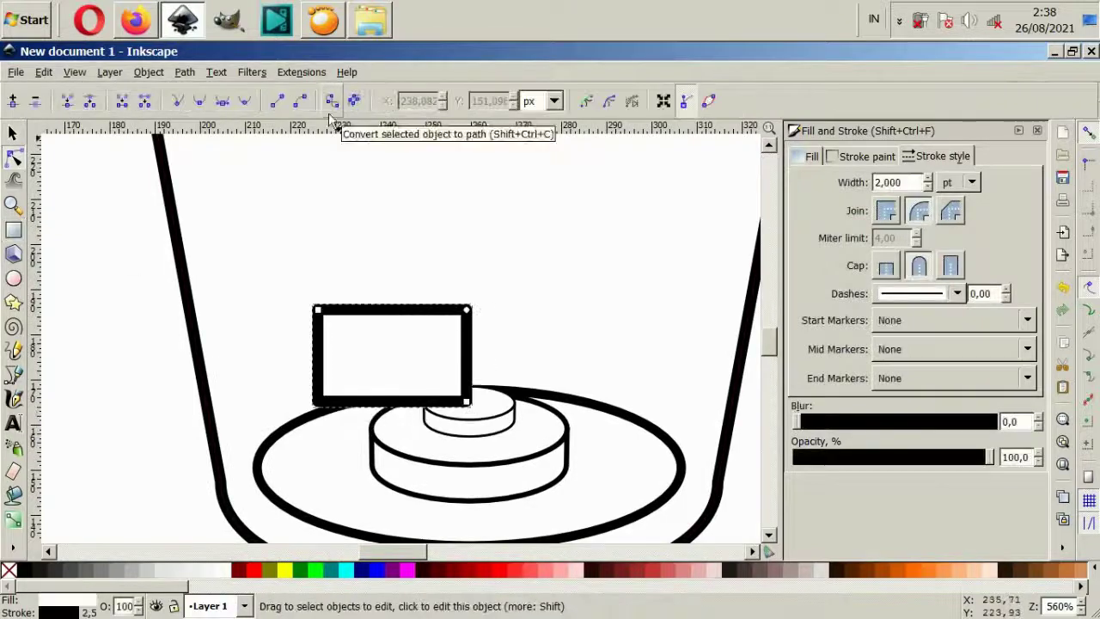
left_click_drag(334, 372, 319, 360)
key("Delete")
key("s")
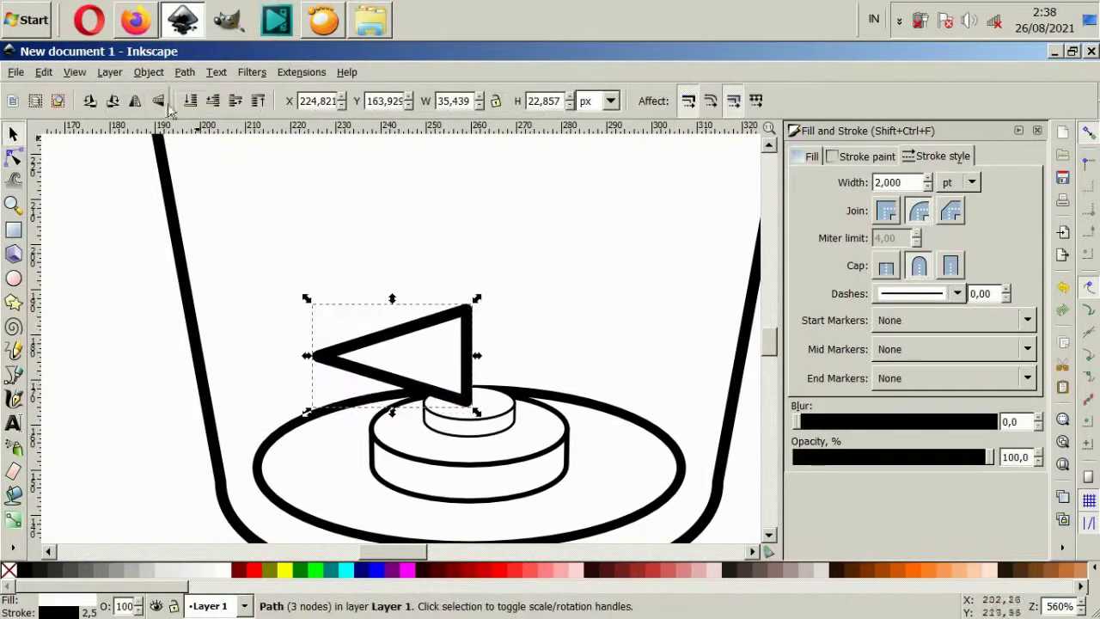
key("h")
left_click(184, 71)
left_click(209, 159)
key("minus")
key("minus")
Flatten the diamond into a thin blade and tilt it at an angle
left_click_drag(429, 258, 430, 299)
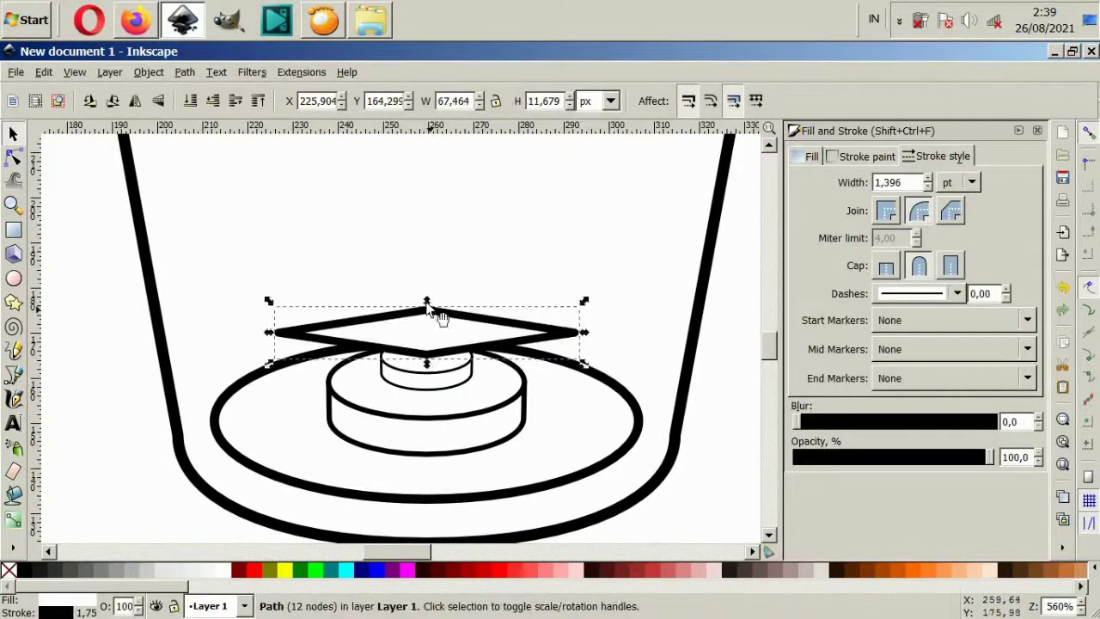
left_click_drag(289, 470, 696, 297)
scroll(515, 335, "up", 2)
left_click(576, 340)
left_click_drag(283, 312, 336, 373)
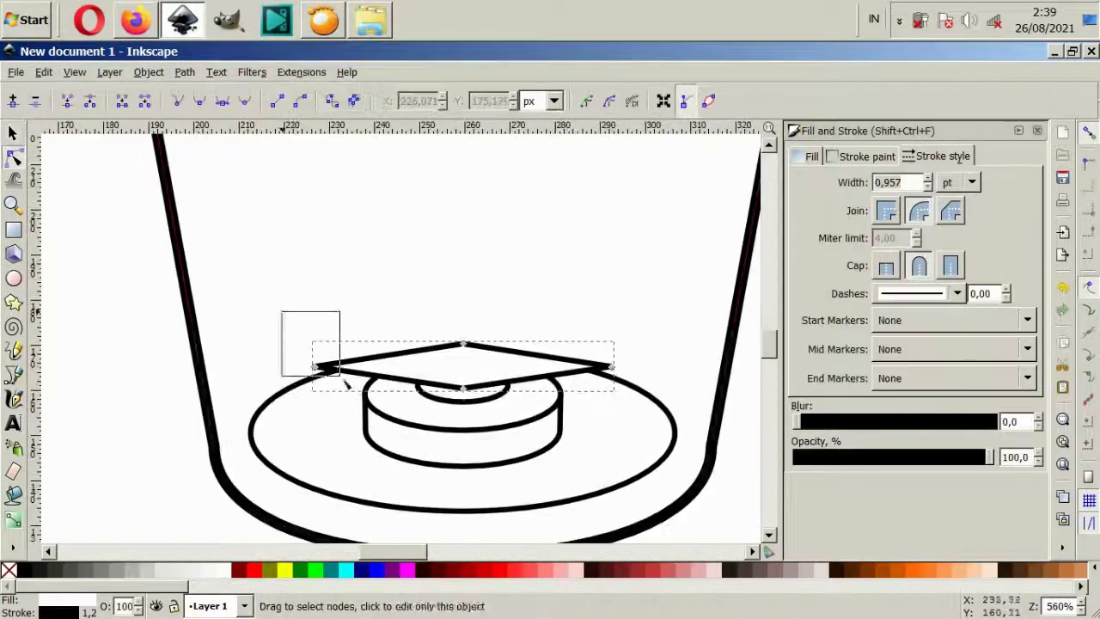
left_click(443, 394)
left_click_drag(633, 393, 577, 436)
Duplicate and mirror the tilted blade, then union both into a crossed X
key("minus")
key("ctrl+d")
key("h")
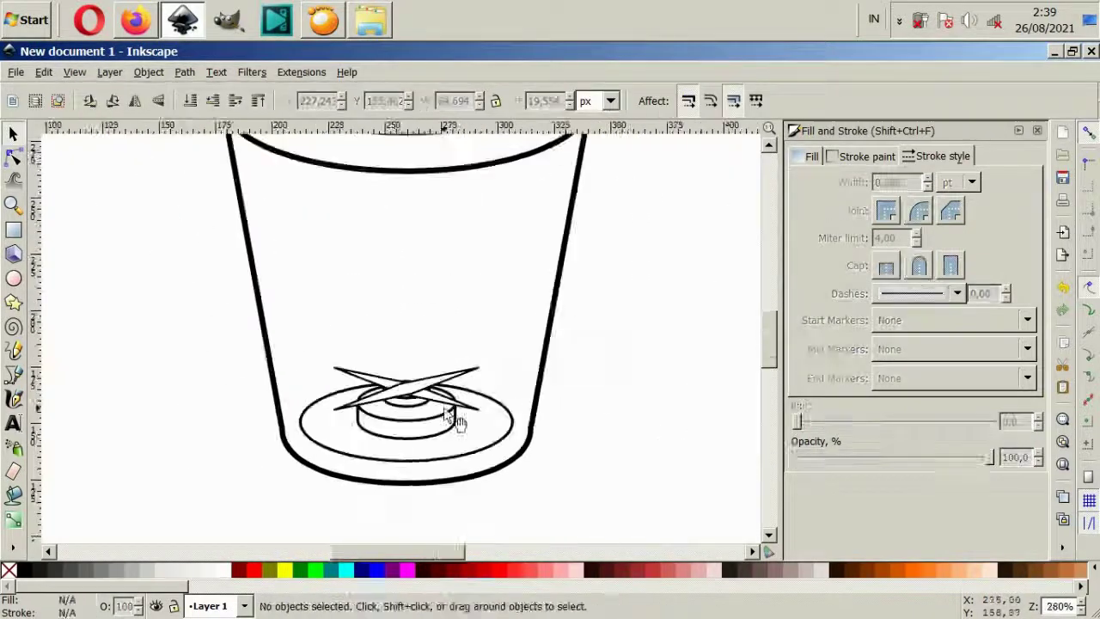
key("plus")
key("ctrl+plus")
key("minus")
key("minus")
key("minus")
key("Escape")
Zoom out to review the whole blender and select the lid's top ellipse
key("ctrl+a")
key("minus")
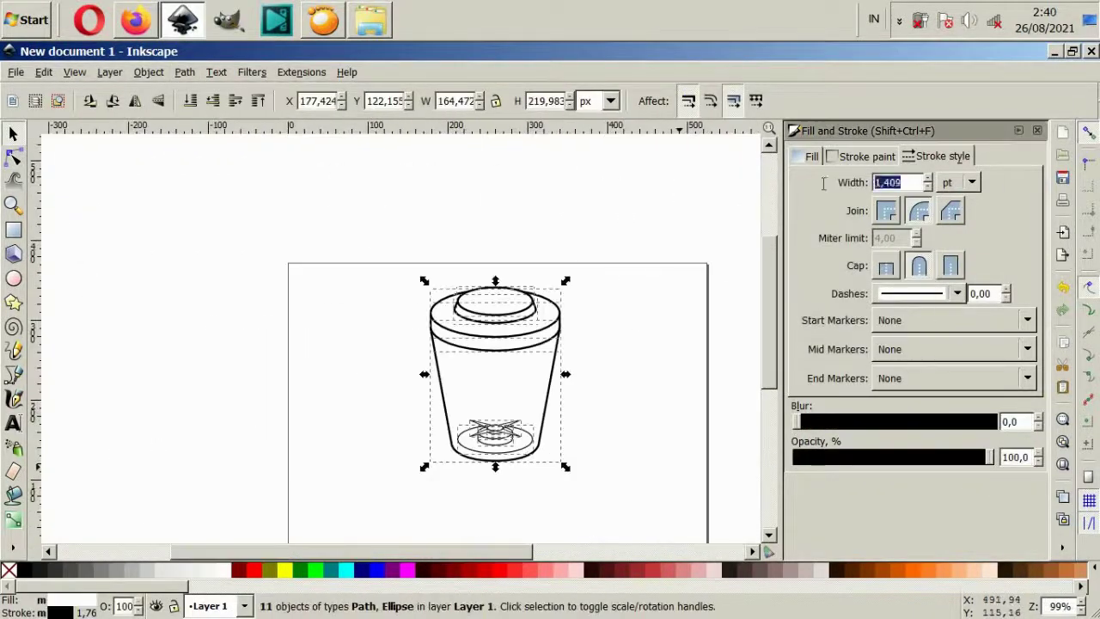
key("plus")
key("minus")
key("ctrl+a")
key("plus")
key("minus")
left_click(456, 275)
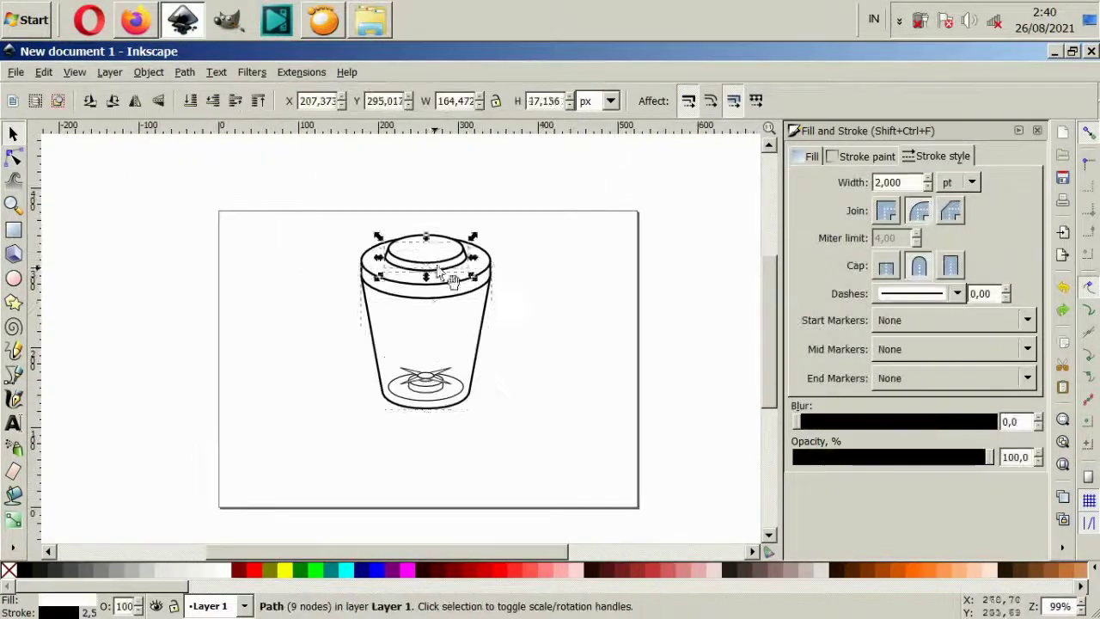
key("plus")
Select and adjust the jar's bottom ellipses, checking the whole blender's proportions
scroll(521, 320, "down", 2)
left_click(459, 450)
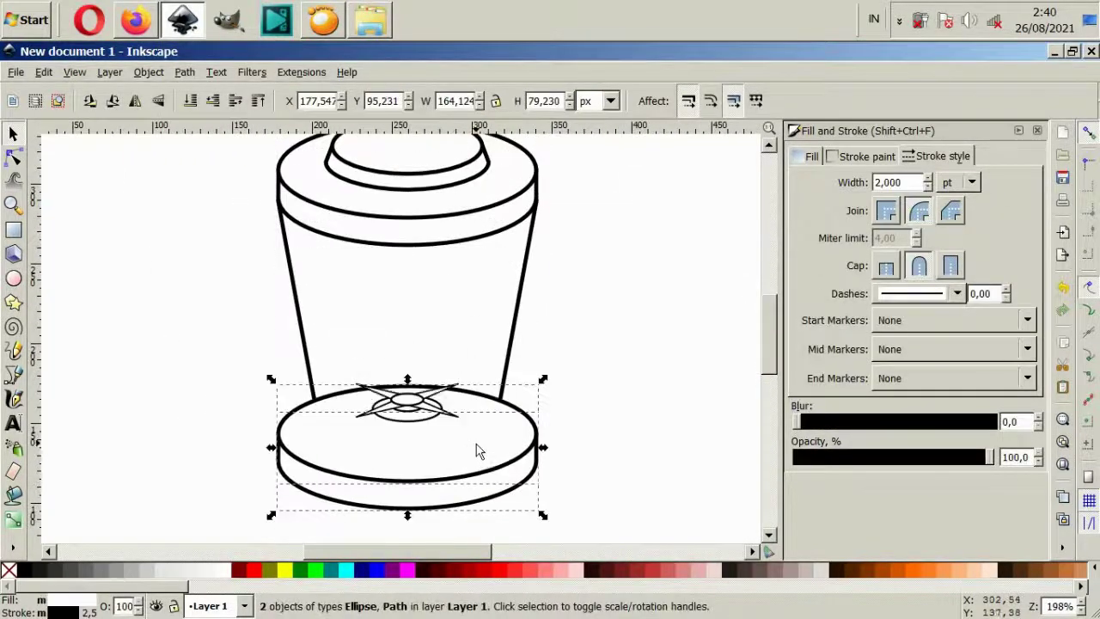
left_click_drag(544, 380, 503, 389)
key("plus")
key("Escape")
left_click(423, 427)
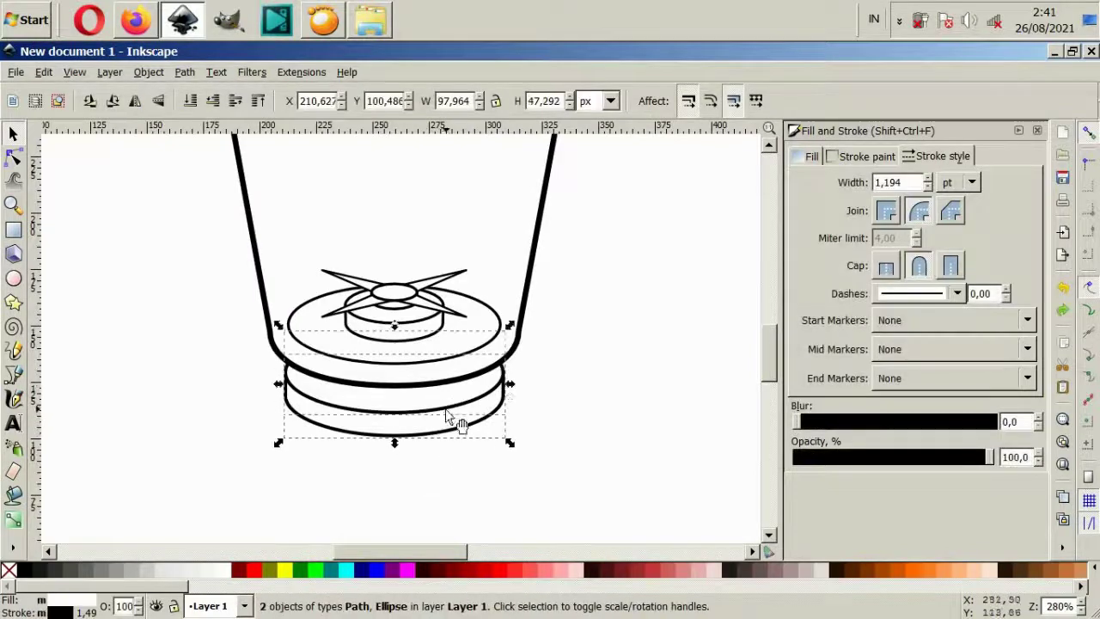
key("Escape")
key("minus")
key("plus")
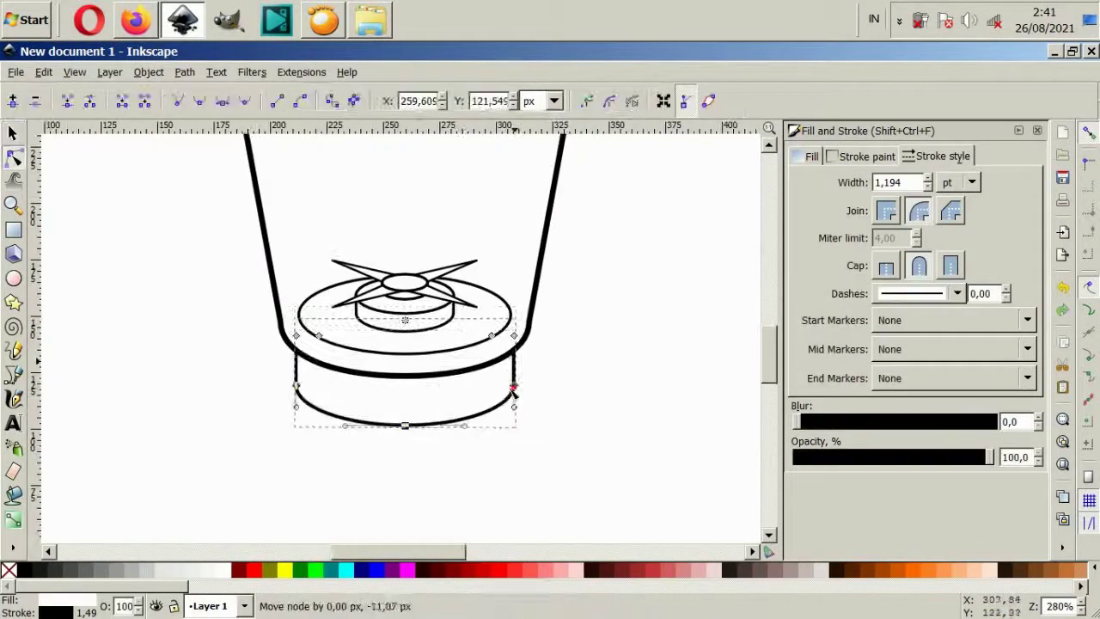
key("minus")
key("minus")
key("plus")
Enlarge the lower base cylinder and move it down beneath the collar
left_click(484, 225)
left_click(459, 434)
left_click_drag(516, 453, 544, 473)
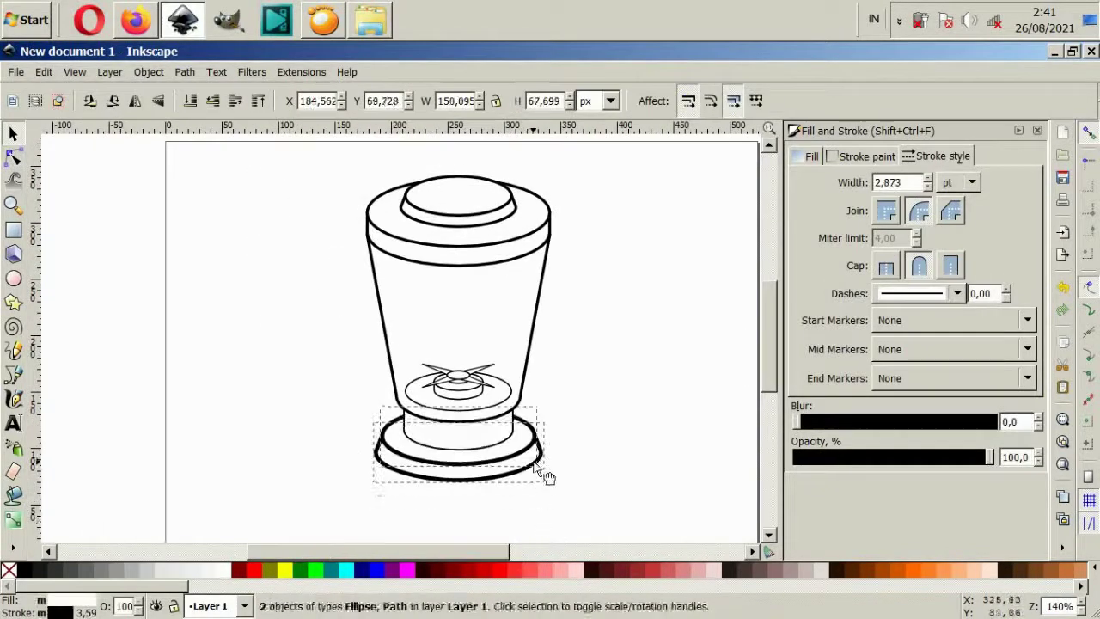
scroll(481, 429, "down", 2)
key("n")
key("s")
left_click_drag(486, 398, 495, 412)
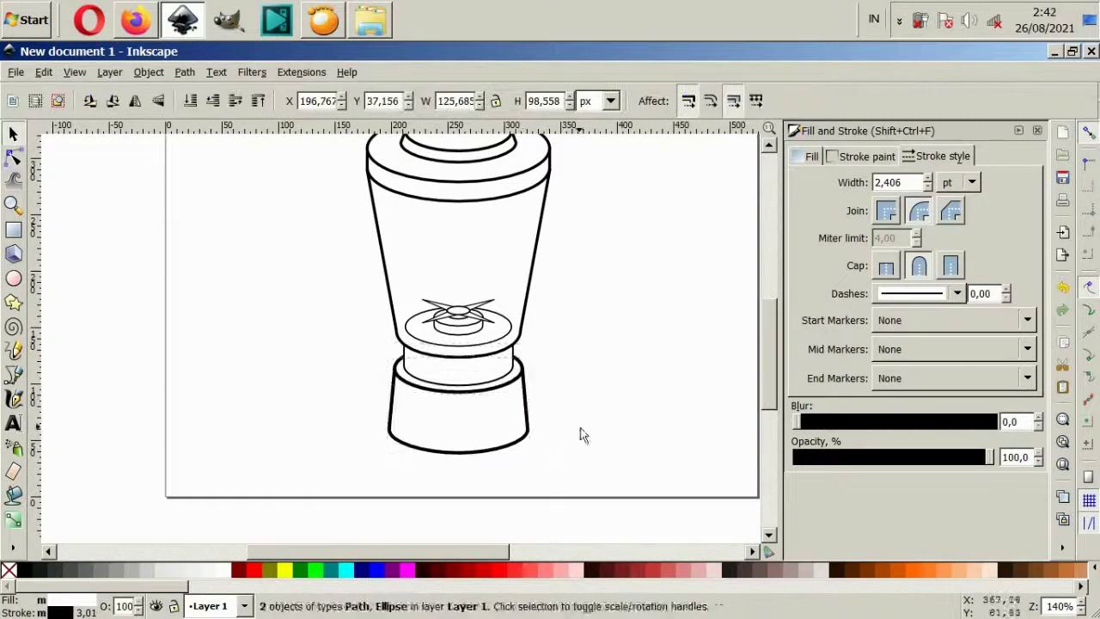
Taper the motor base by pulling its bottom nodes down and outward
key("n")
key("minus")
key("plus")
left_click_drag(449, 442, 450, 472)
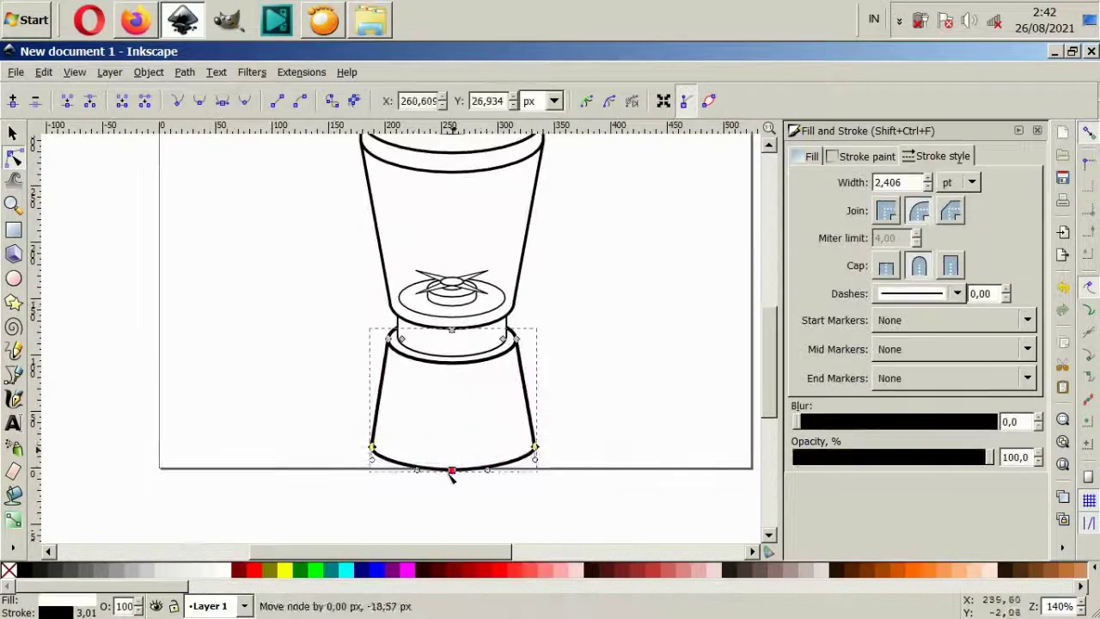
Draw the round knob circle on the front of the base
key("minus")
key("s")
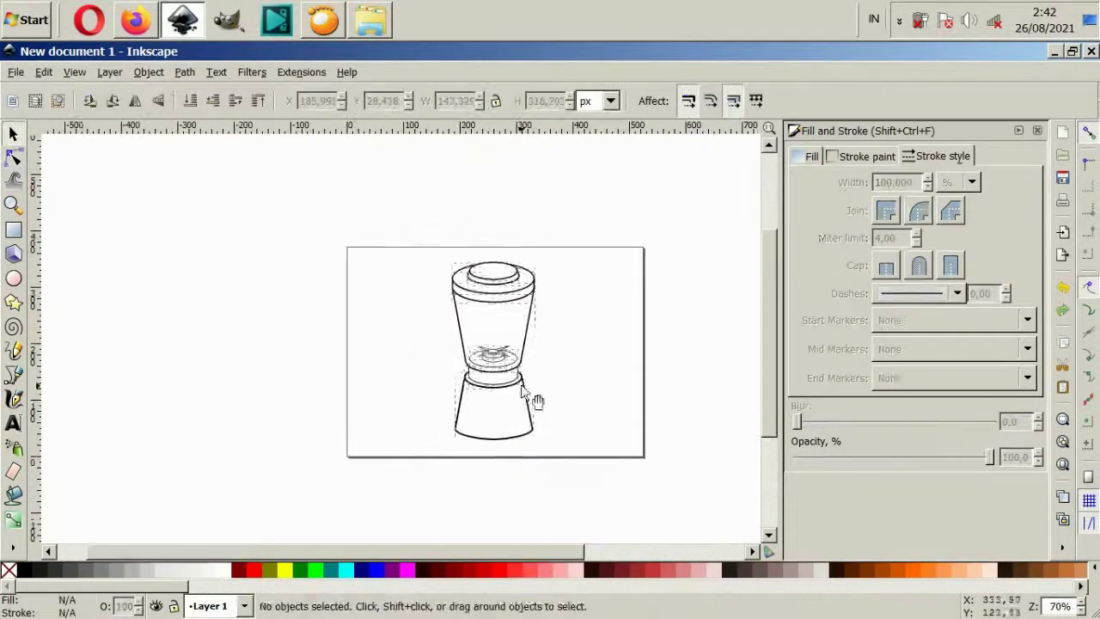
key("plus")
key("plus")
key("ctrl+v")
left_click(474, 440)
Duplicate the knob circle to form a smaller inner ring
key("less")
key("less")
key("less")
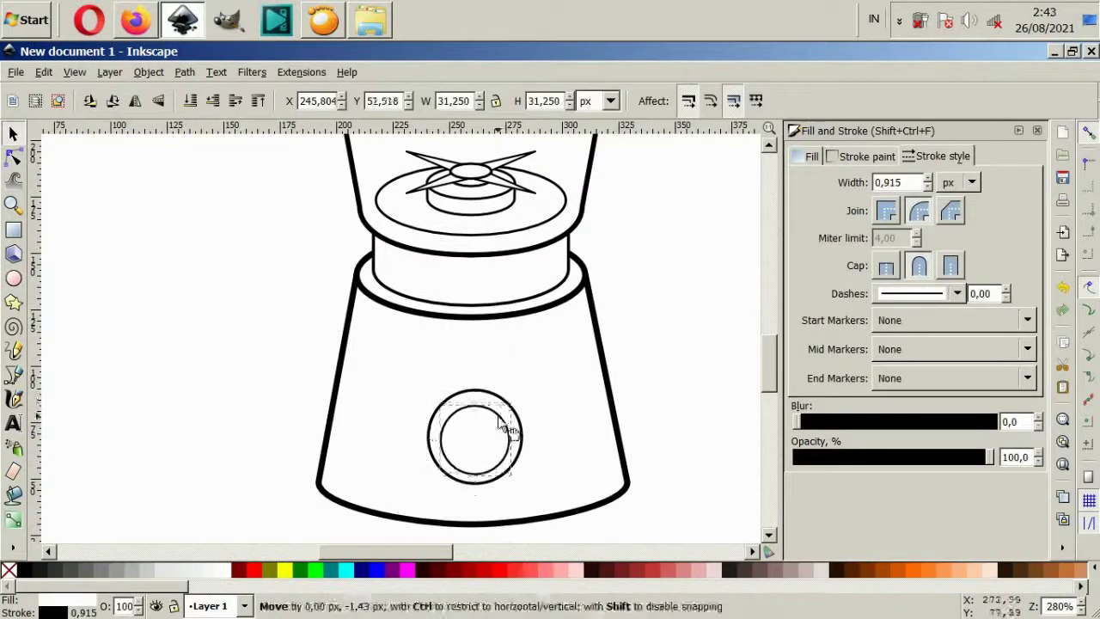
scroll(504, 422, "down", 3)
scroll(49, 389, "up", 3)
Draw a side panel outline beside the base and skew it so its bottom shifts left
left_click(12, 375)
left_click(415, 505)
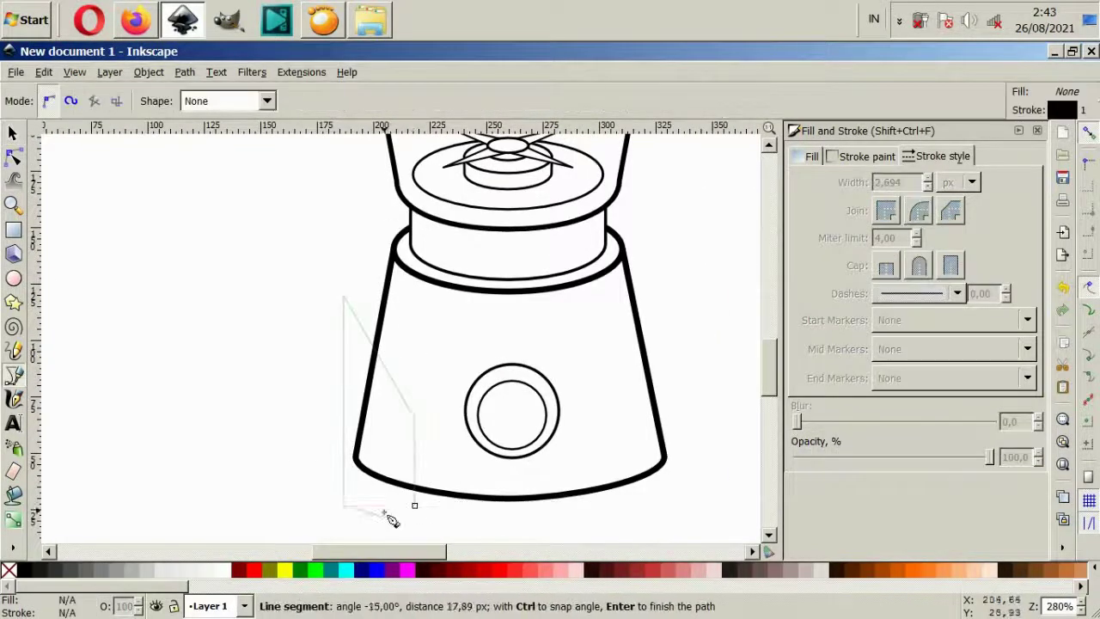
left_click(414, 506)
key("n")
key("s")
left_click(410, 507)
mouse_move(379, 512)
left_mouse_down()
mouse_move(355, 516)
mouse_move(375, 518)
mouse_move(553, 430)
left_mouse_up()
Mirror a copy of the side panel to the right, then intersect both with the base outline
key("ctrl+d")
key("h")
left_click(574, 430, "shift")
left_click(335, 507, "shift")
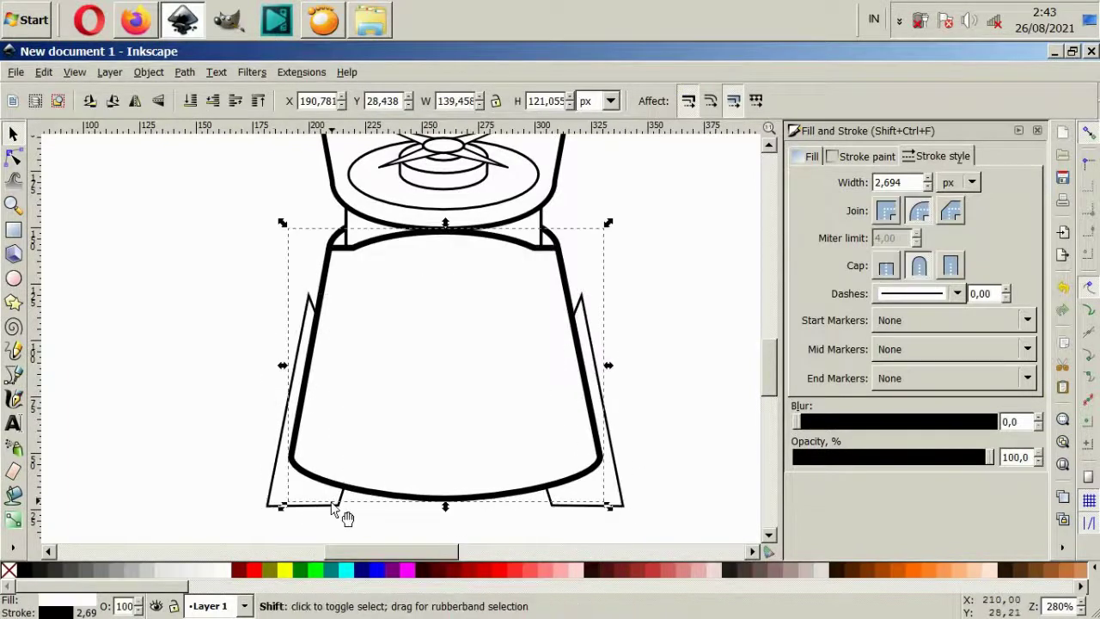
left_click(185, 72)
left_click(197, 196)
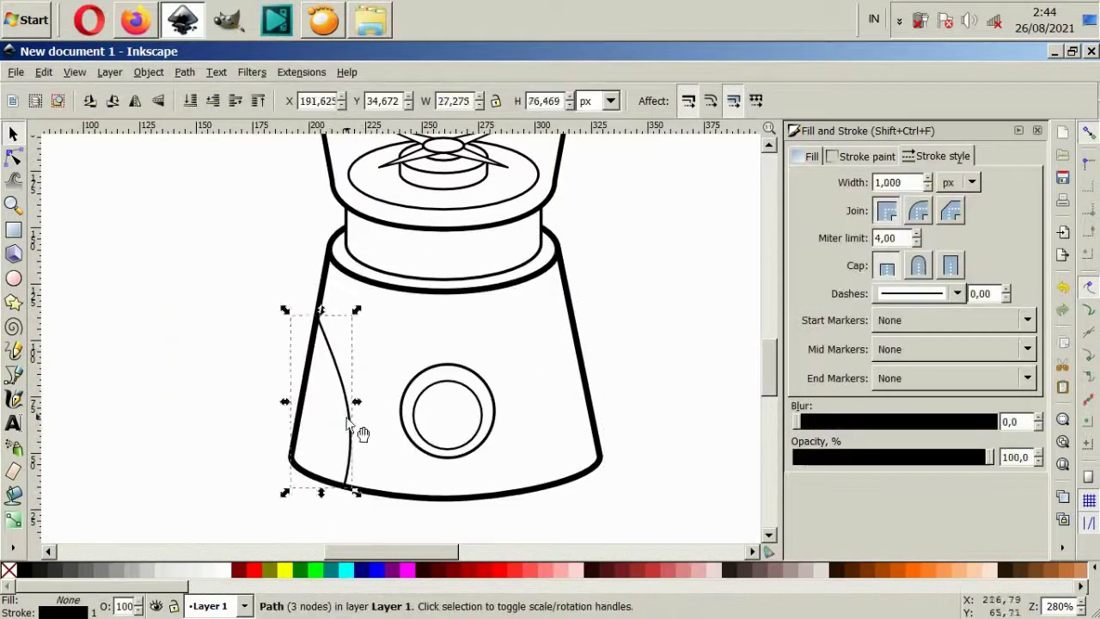
Select and node-edit the thin inner side lines of the panels
left_click(662, 315)
left_click(322, 344)
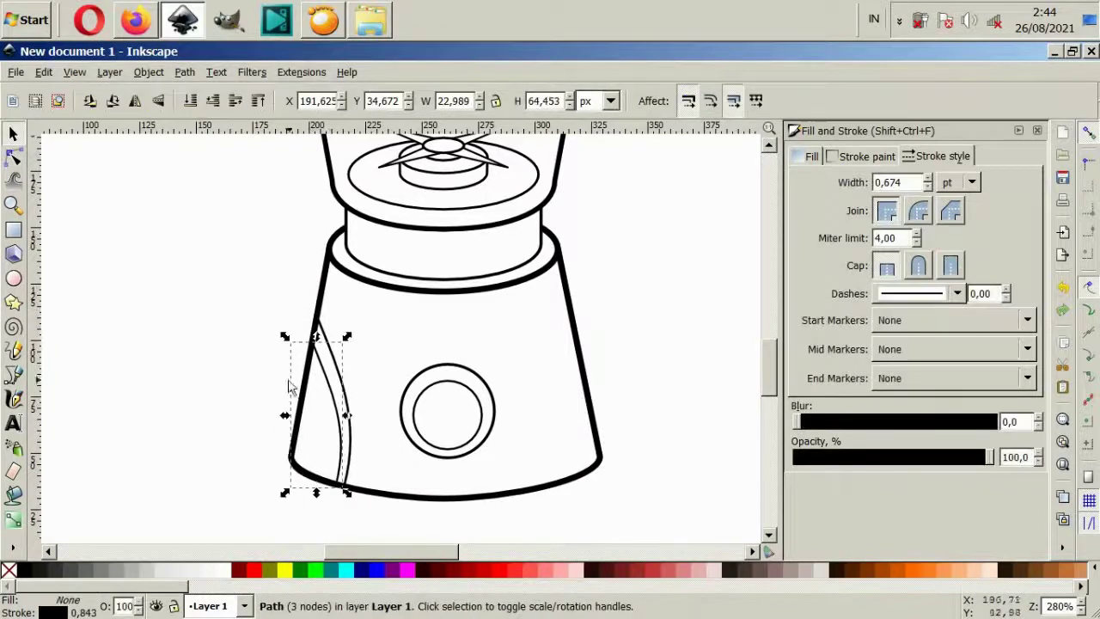
key("n")
scroll(314, 497, "up", 2)
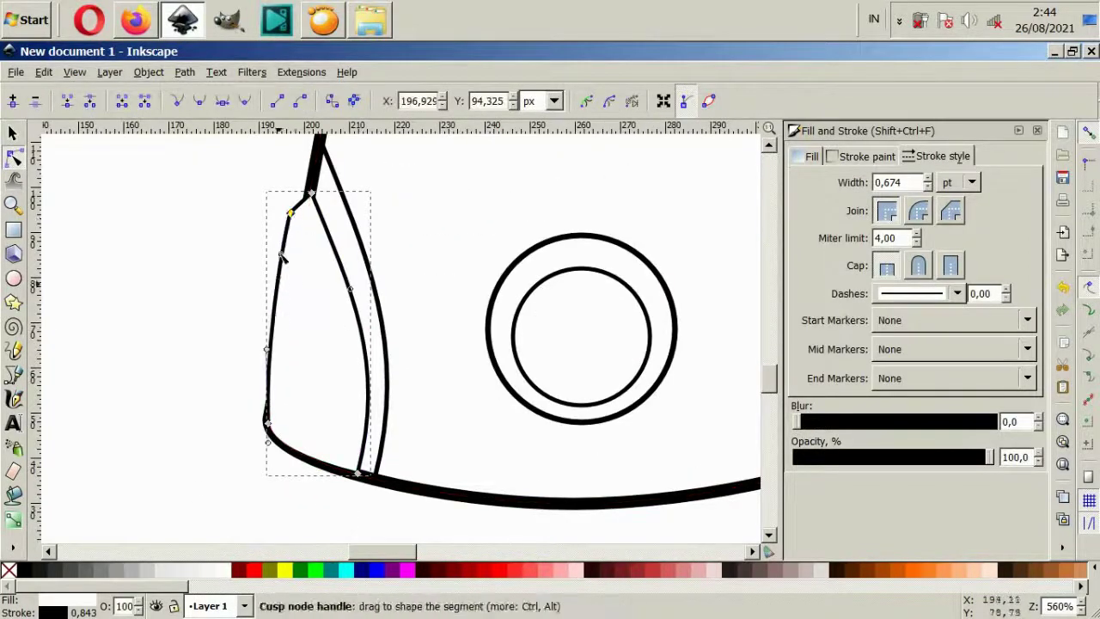
left_click(243, 318)
scroll(258, 418, "down", 2)
left_click(290, 422)
key("s")
left_click_drag(142, 240, 177, 283)
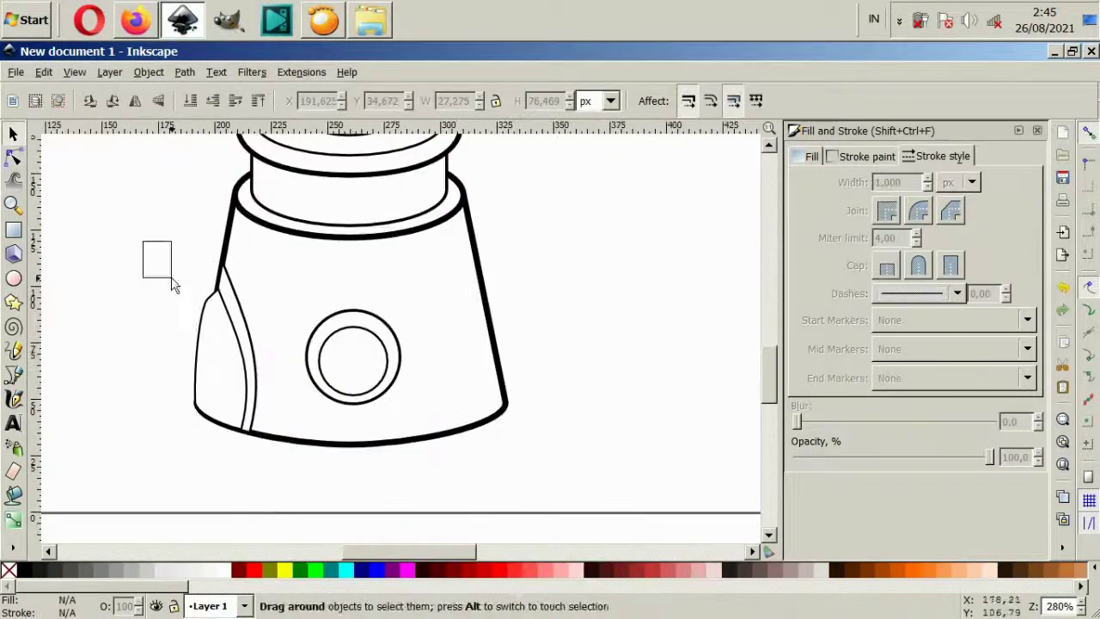
left_click(486, 412)
scroll(436, 464, "down", 2)
Review the whole drawing, then zoom in above the knob for the tick mark
key("ctrl+a")
key("Escape")
scroll(530, 444, "up", 1)
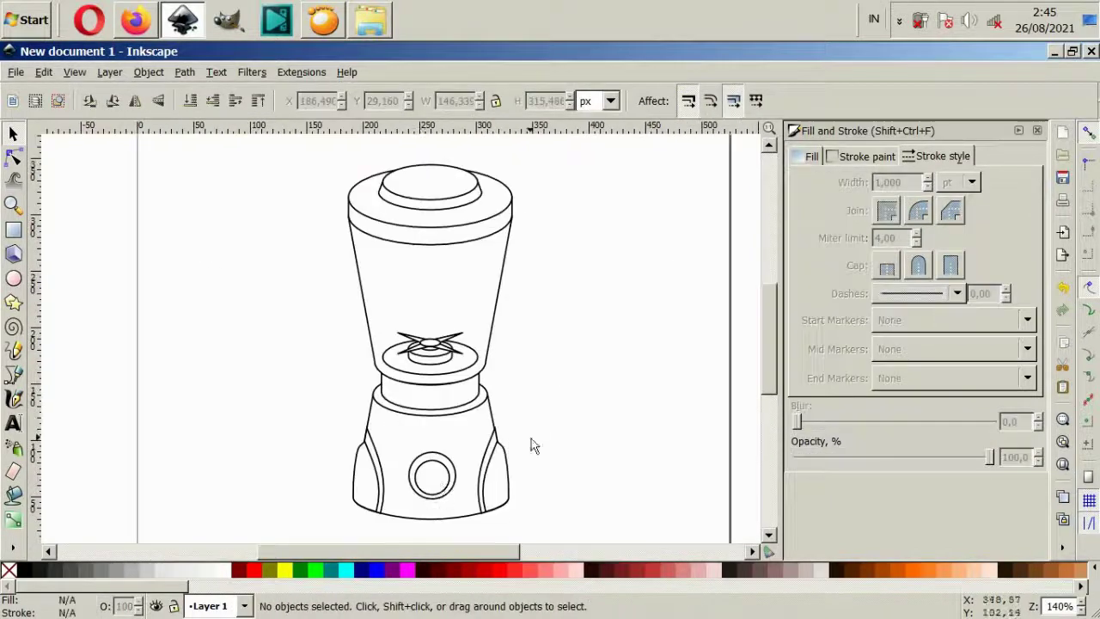
scroll(441, 508, "up", 3)
left_click(13, 229)
scroll(429, 343, "up", 2)
Add angled tick marks above the knob and a triangular pointer inside it
left_click_drag(419, 263, 438, 296)
key("s")
left_click(434, 320)
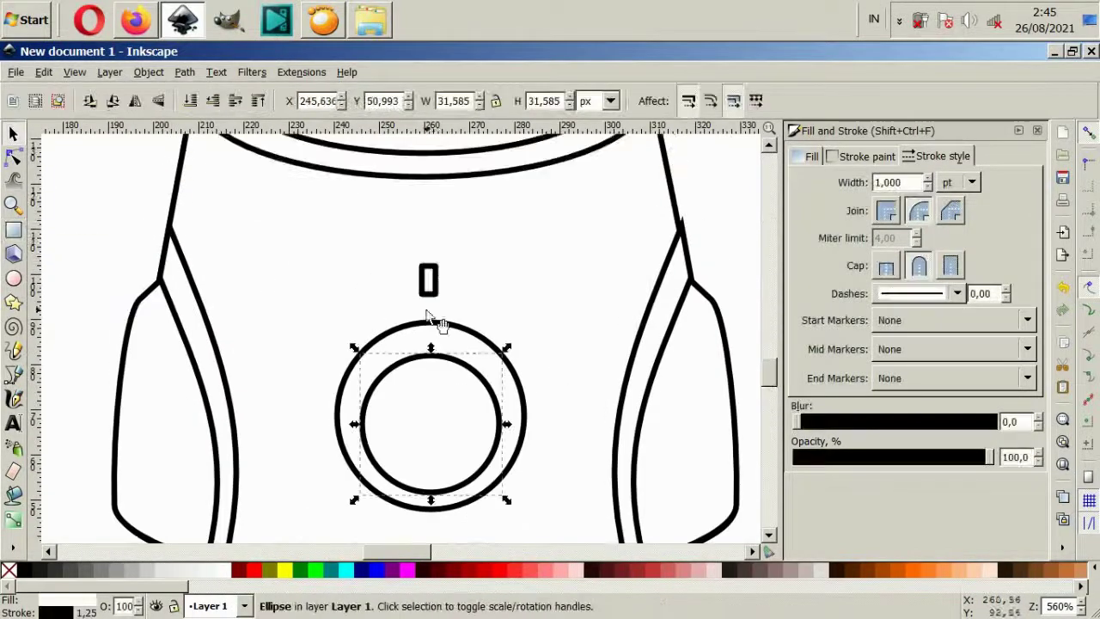
key("Escape")
left_click(447, 363, "shift")
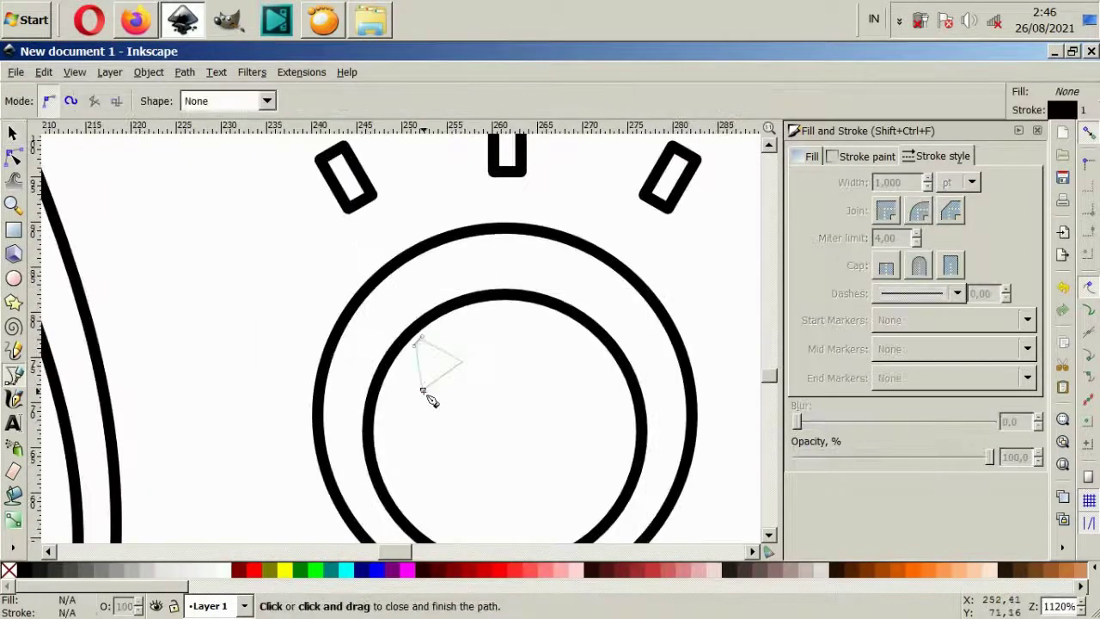
left_click(422, 392)
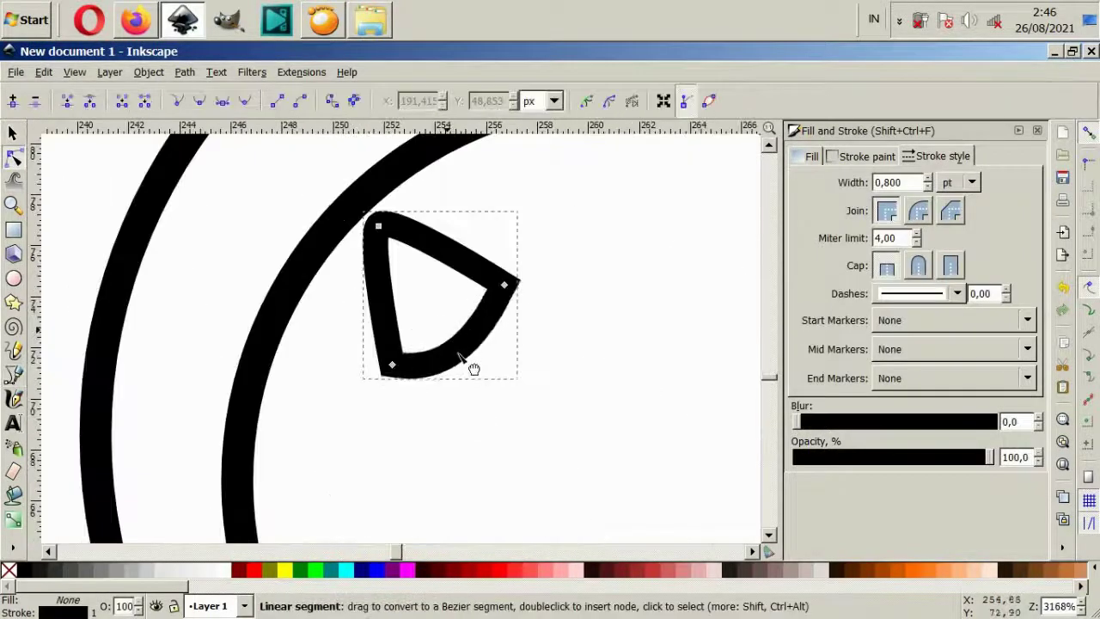
left_click(443, 290)
key("Left")
key("Left")
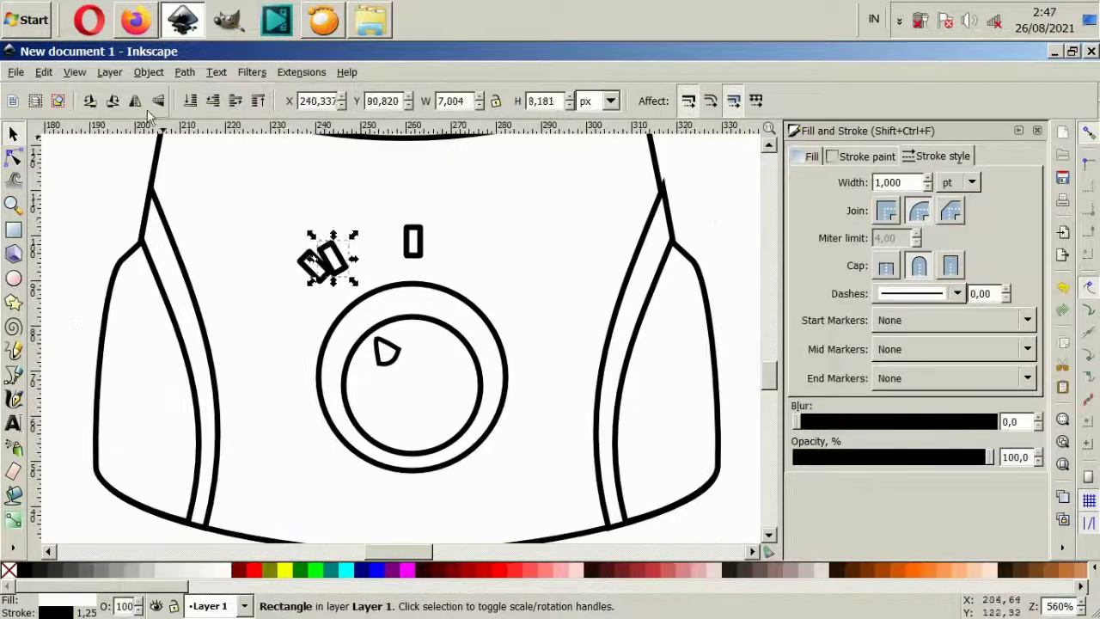
Check the knob ticks, deselect the base, and zoom to the whole page
key("Escape")
key("minus")
key("minus")
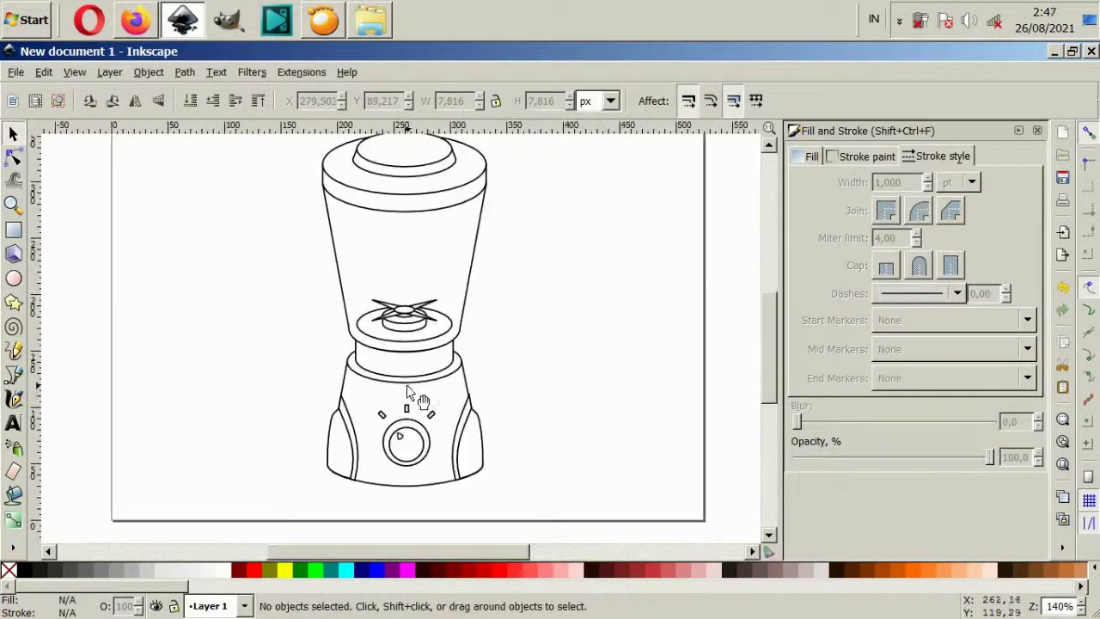
key("plus")
left_click(442, 356)
key("Escape")
key("5")
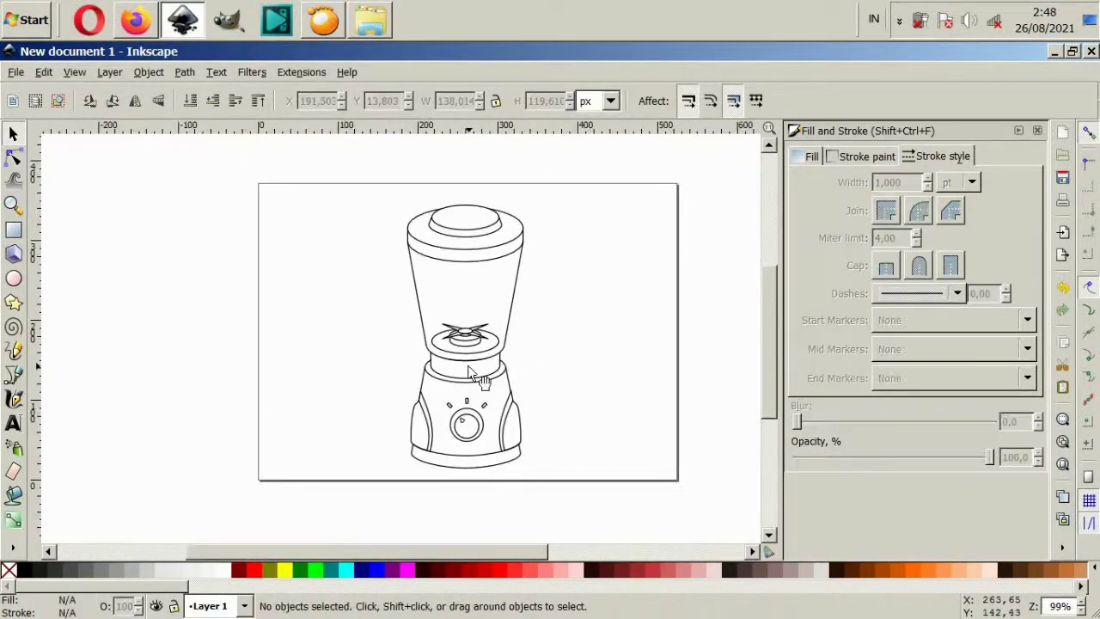
scroll(504, 258, "up", 3)
Draw a rounded rectangle for the handle with a smaller inset copy inside it
left_click(13, 376)
key("plus")
key("r")
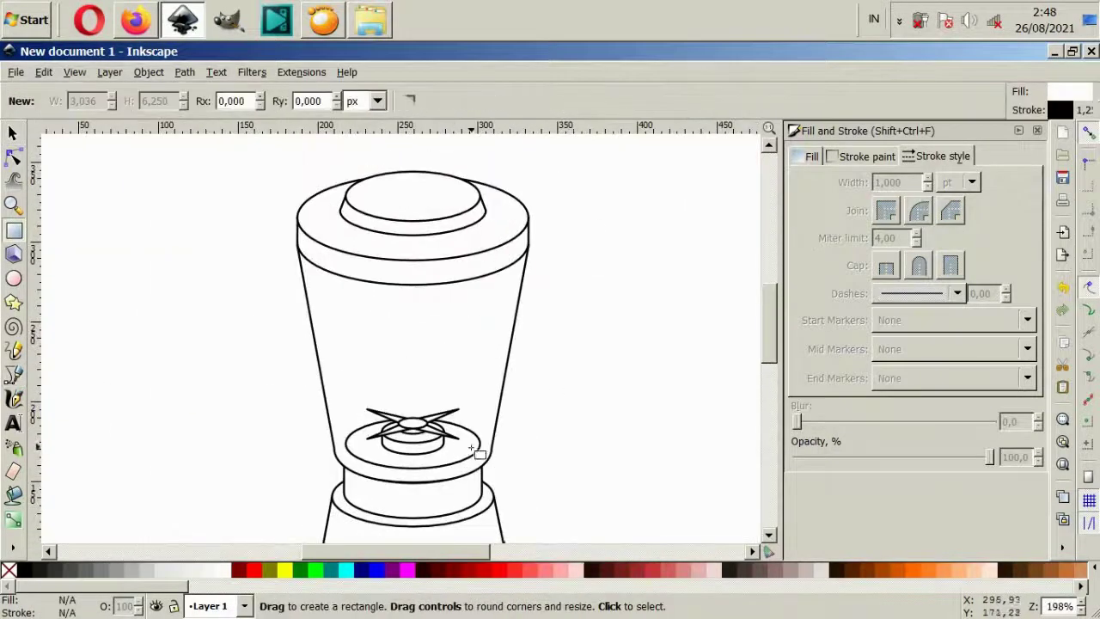
left_click_drag(468, 442, 599, 223)
left_click_drag(599, 224, 598, 266)
key("Escape")
key("s")
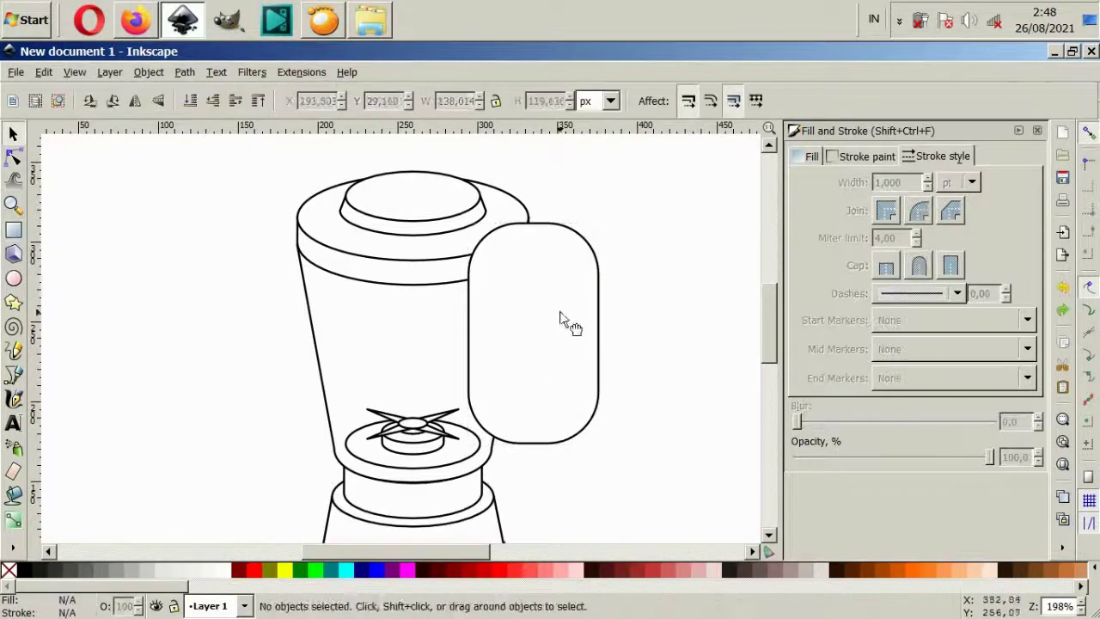
left_click(591, 226)
key("ctrl+d")
key("less")
key("less")
key("less")
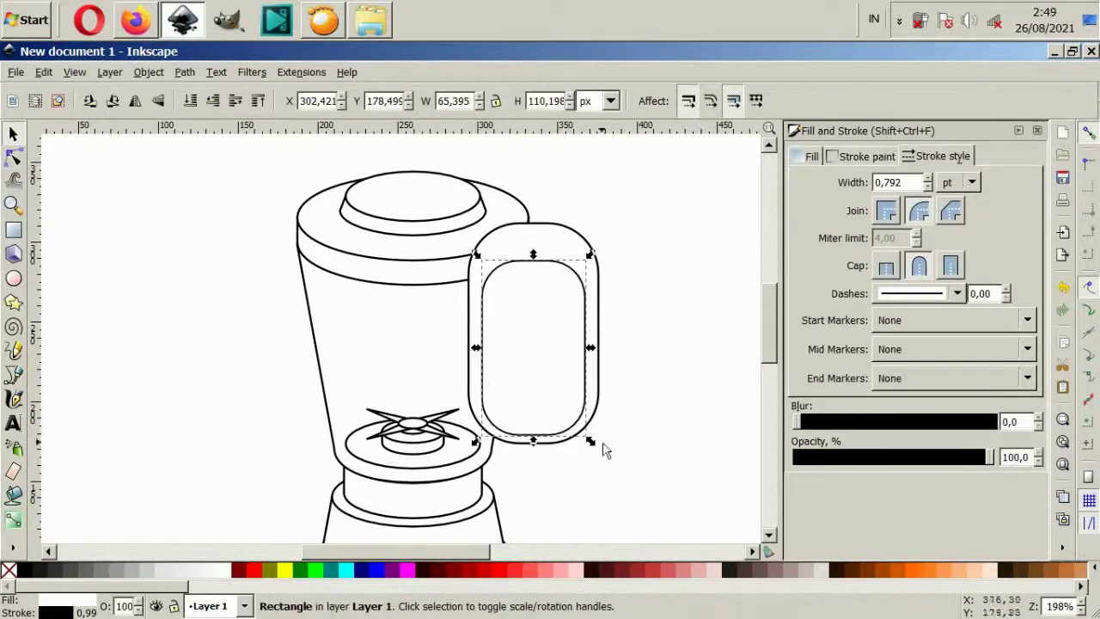
Combine both rectangles into a handle ring, lower it behind the jar, and enlarge it slightly
left_click(601, 447, "shift")
left_click(184, 72)
left_click(221, 177)
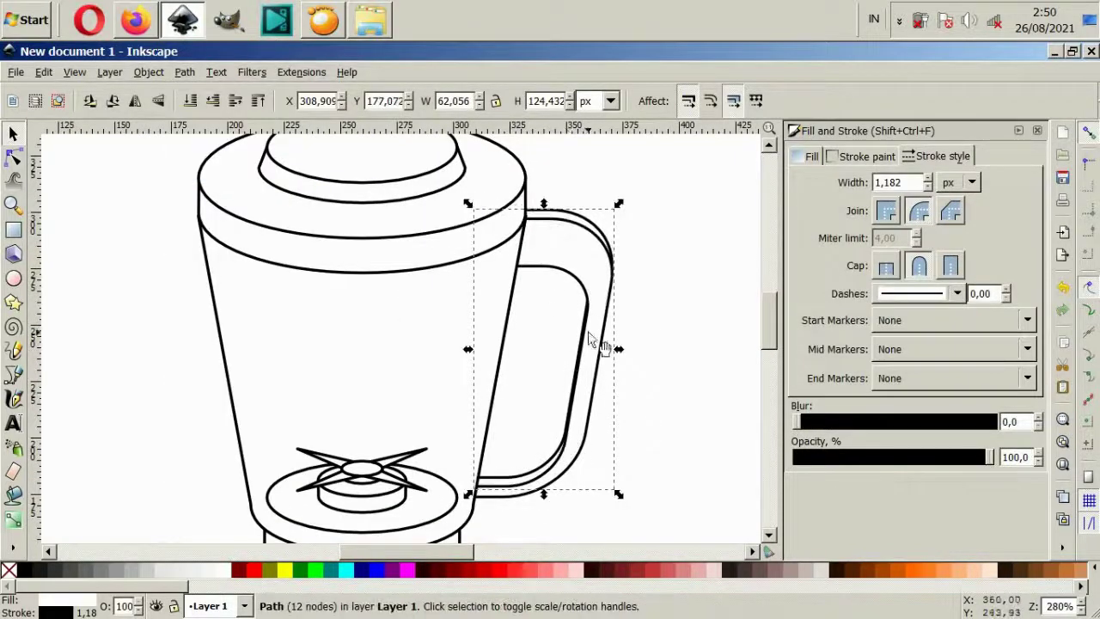
left_click_drag(615, 478, 625, 491)
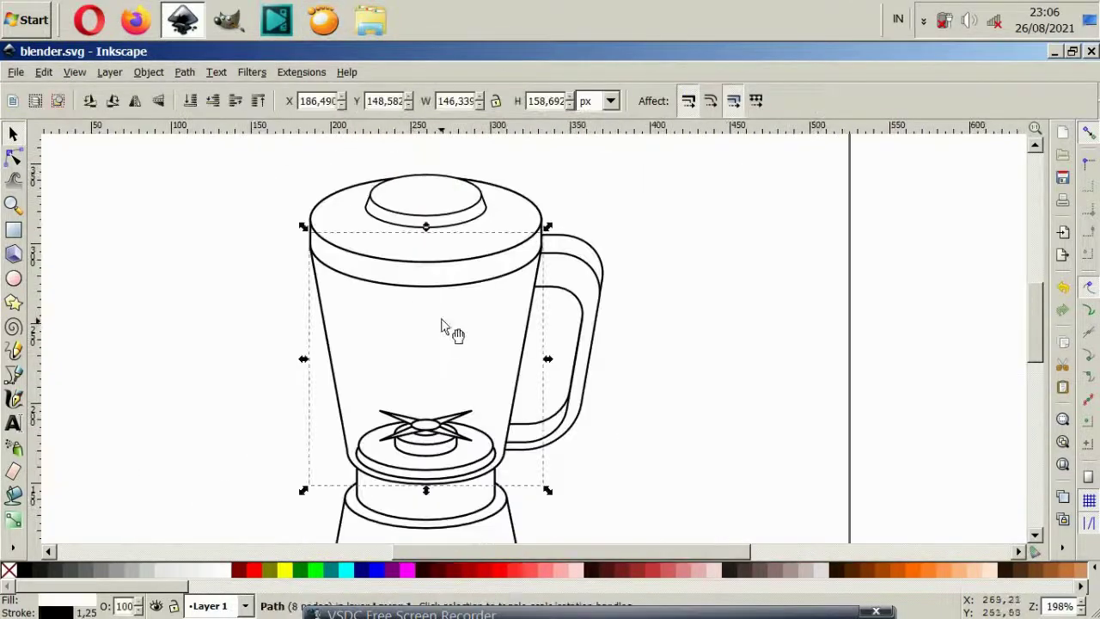
Undo the accidental lid move and cut the lid shape out of the jar top with Path Difference
scroll(455, 263, "up", 2)
left_click_drag(466, 289, 516, 295)
key("ctrl+z")
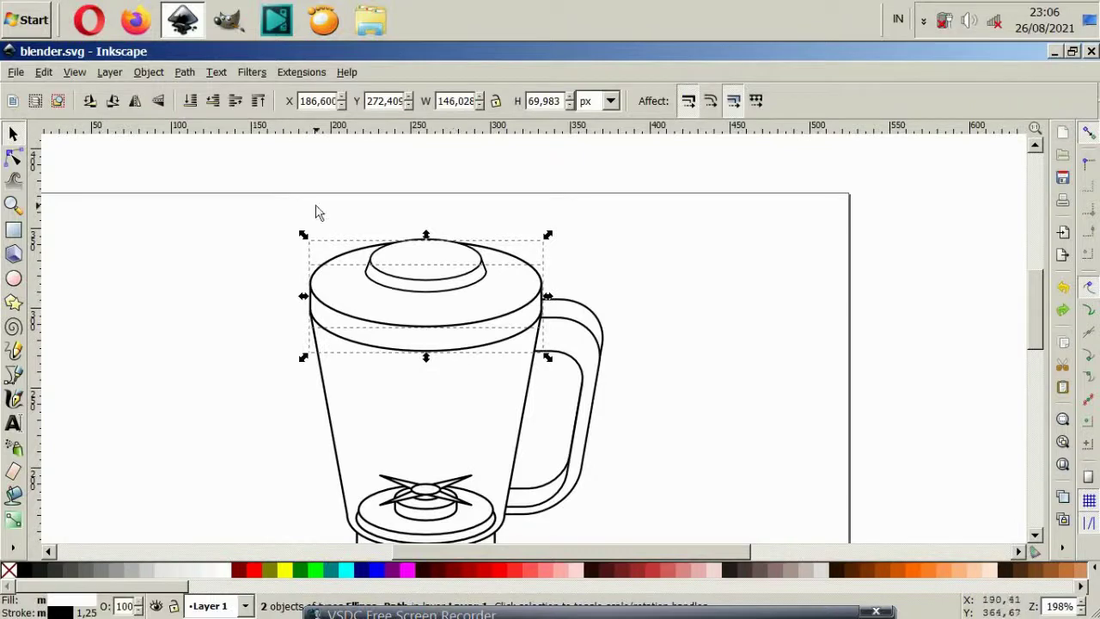
left_click(191, 73)
left_click(206, 179)
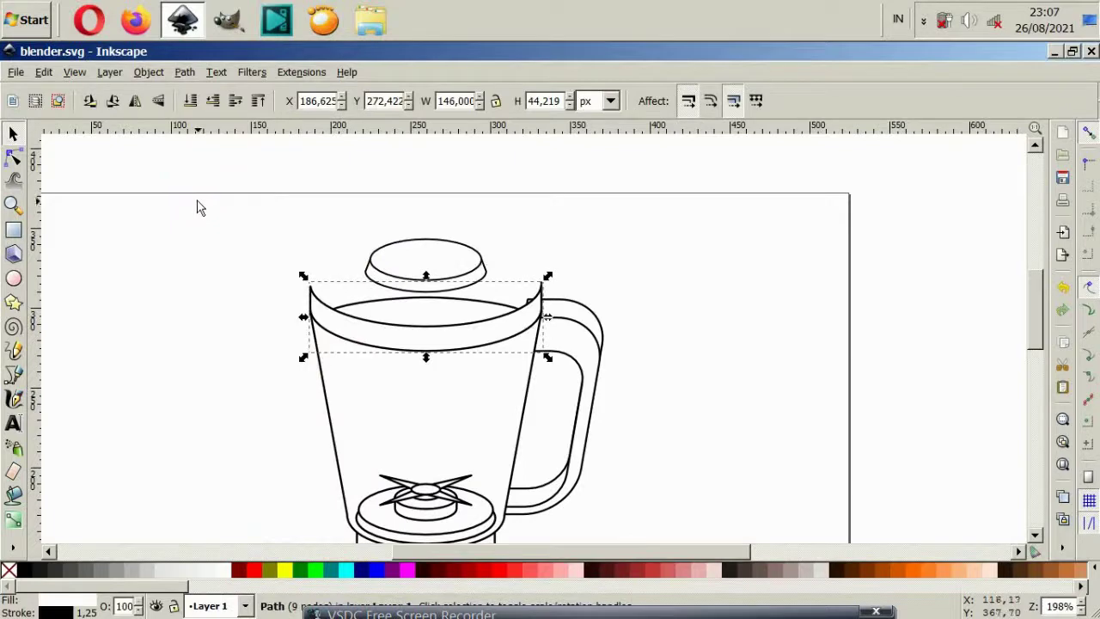
left_click(197, 208)
Intersect the jar-top ellipse with the jar-top path to form the rim band
left_click(335, 296)
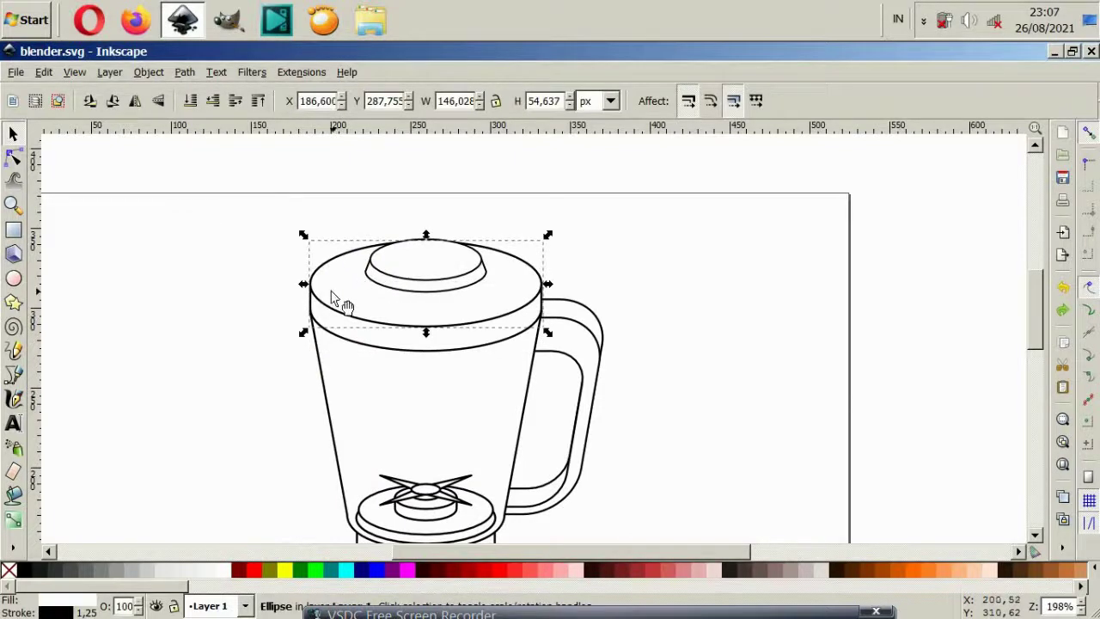
key("shift+Right")
key("shift+Right")
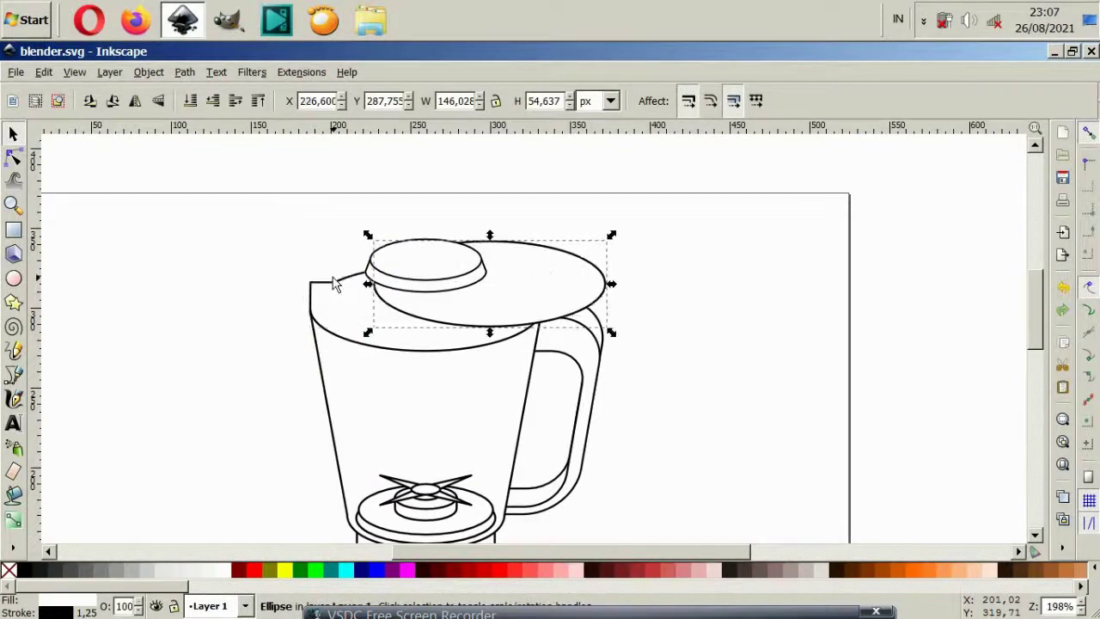
left_click(338, 296)
left_click(335, 297, "alt")
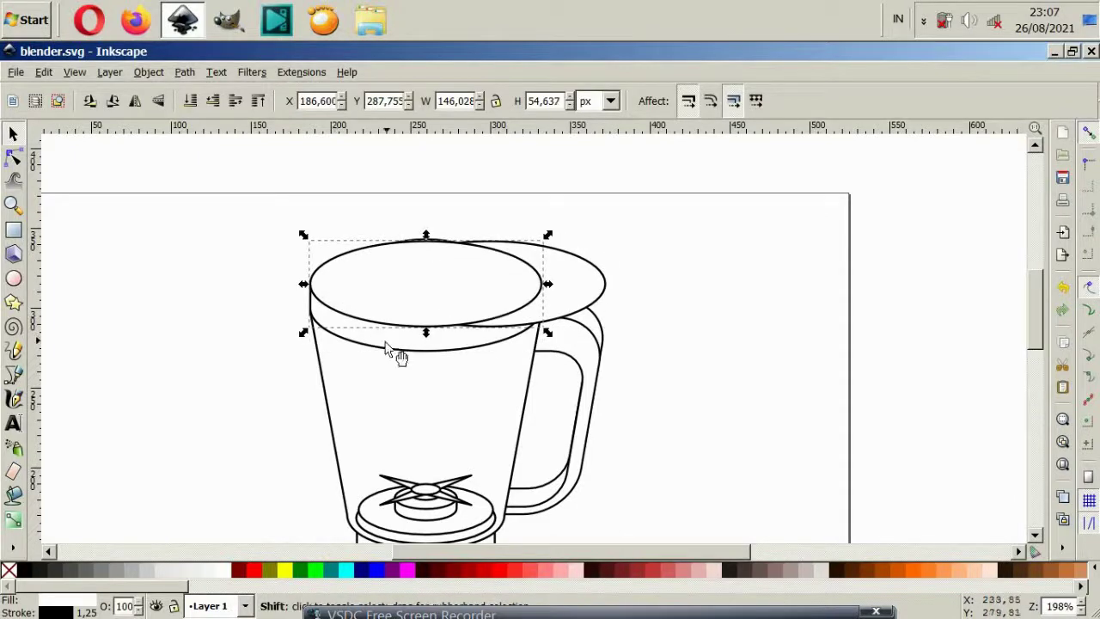
left_click(393, 349, "shift")
left_click(185, 72)
left_click(205, 196)
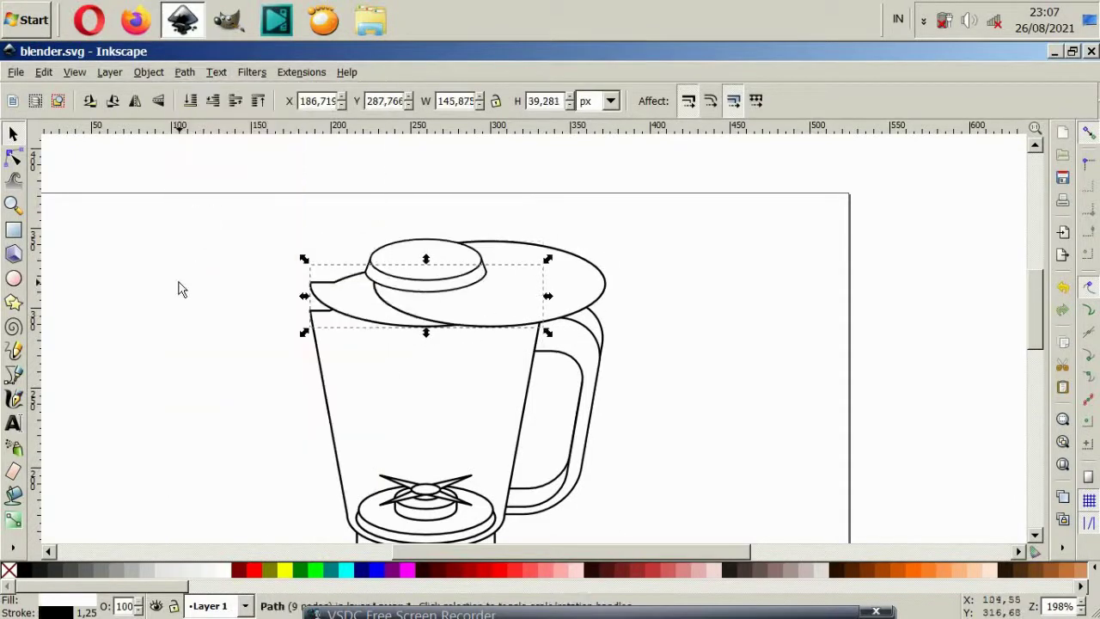
key("ctrl+z")
left_click(184, 72)
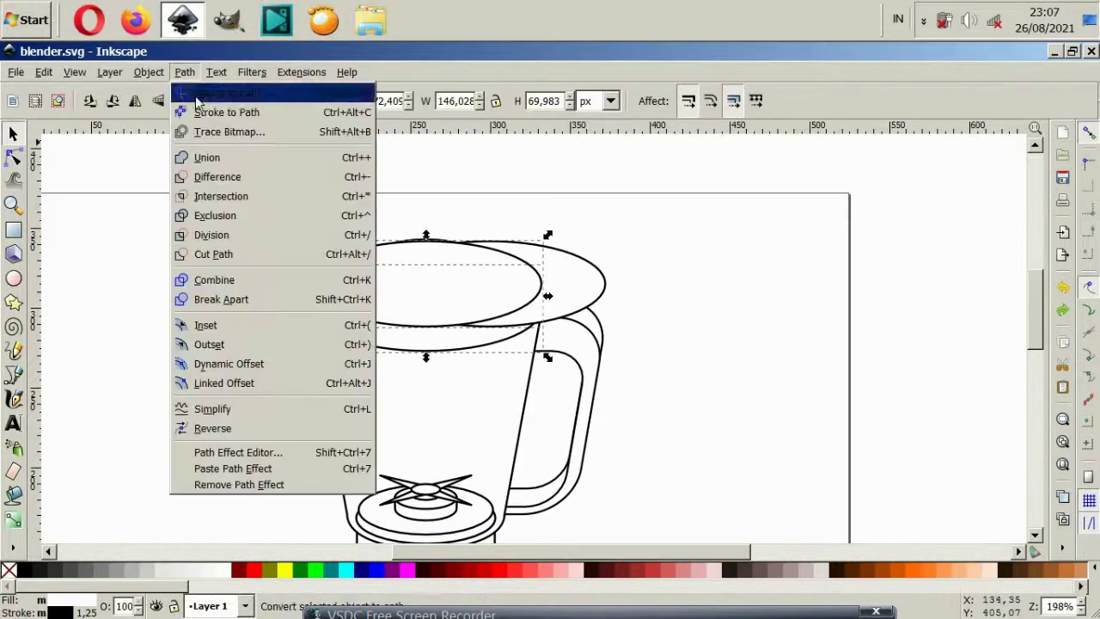
left_click(191, 196)
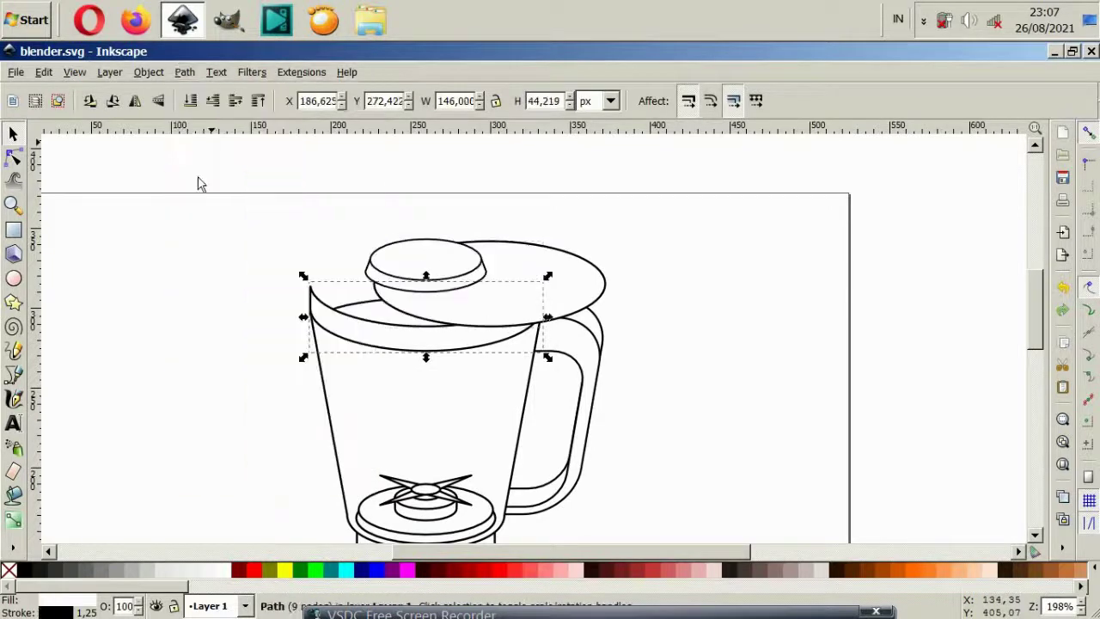
left_click(628, 361)
Move the large jar-top ellipse back and union it with the jar body
left_click(576, 303)
key("shift+Left")
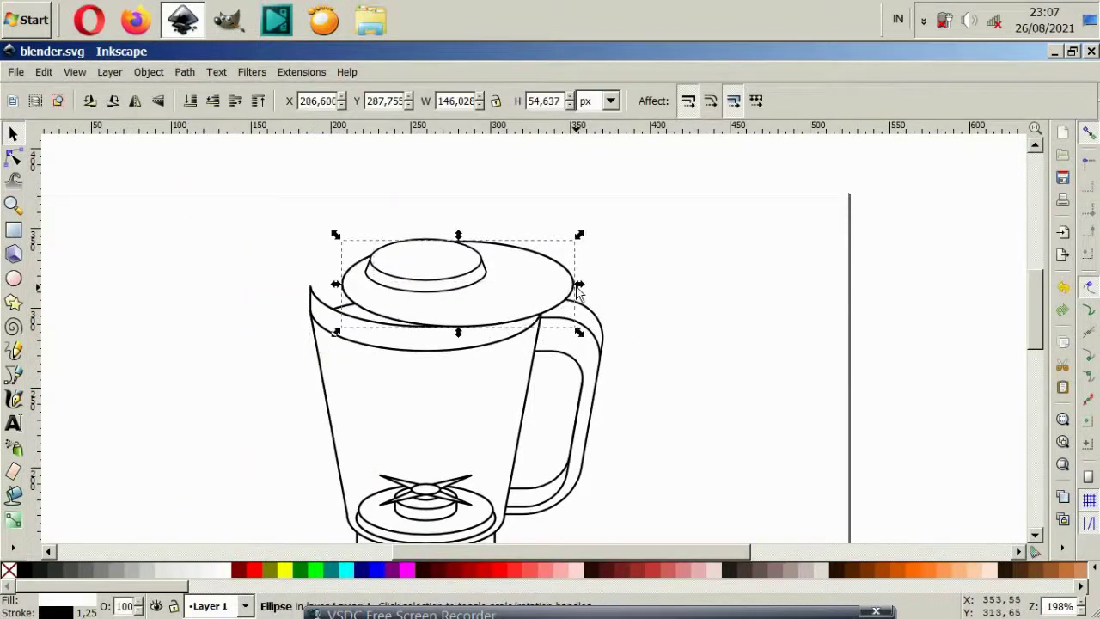
key("shift+Left")
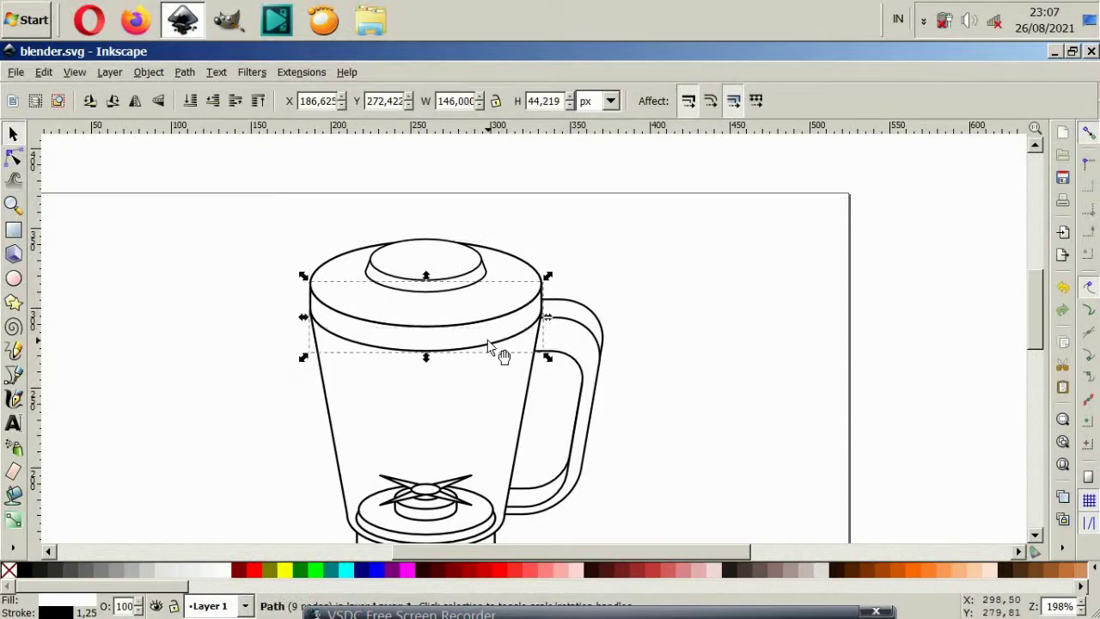
key("shift+Right")
key("shift+Right")
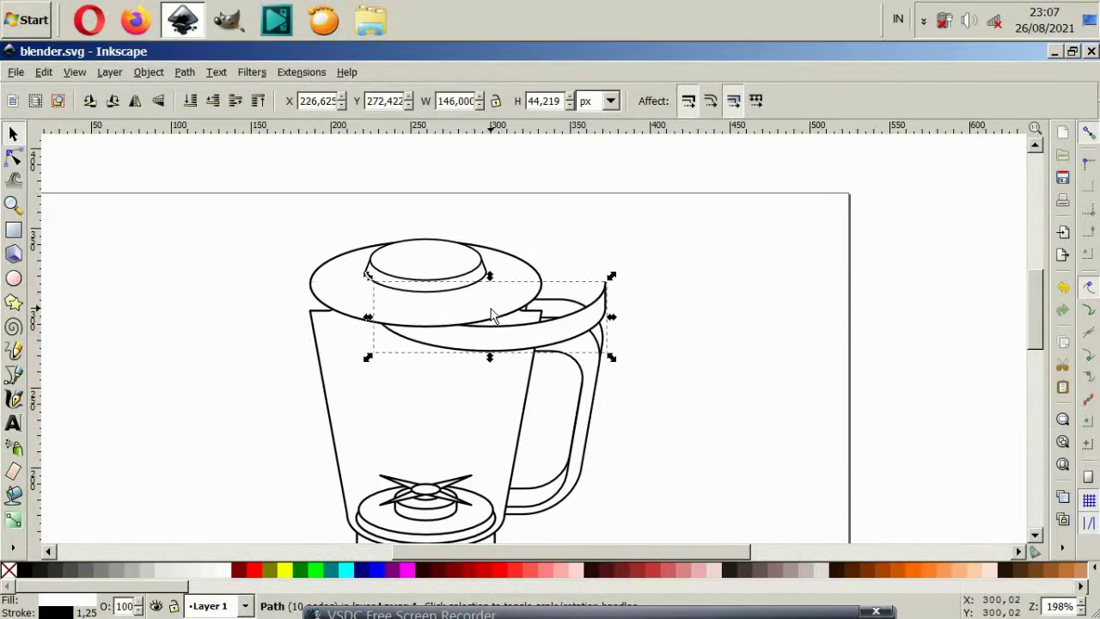
left_click(491, 314)
left_click(483, 399, "shift")
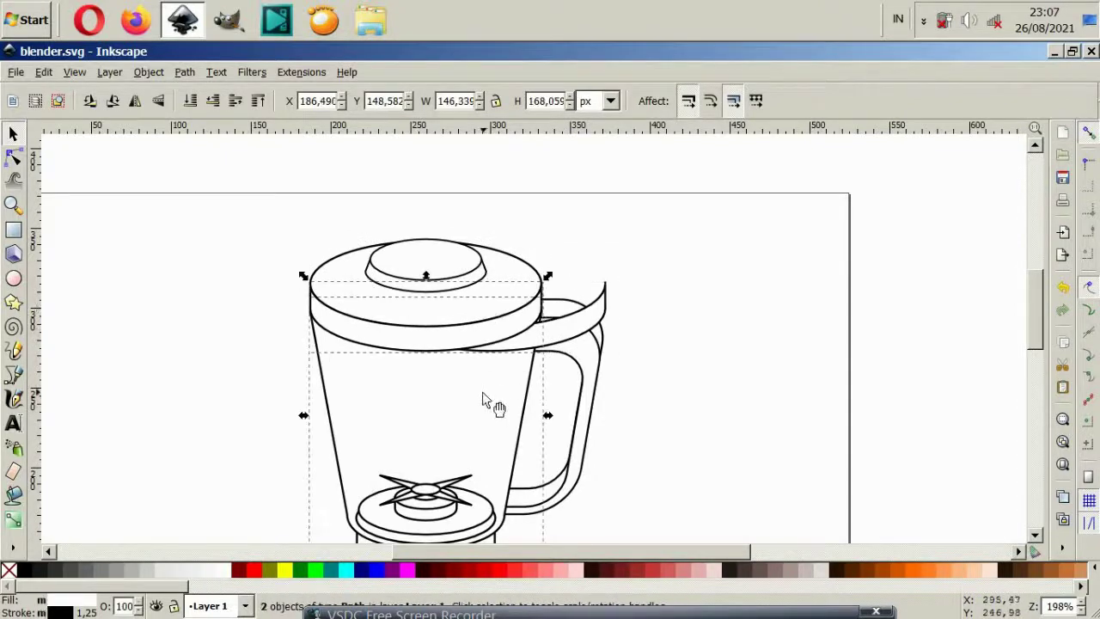
left_click(185, 74)
left_click(196, 155)
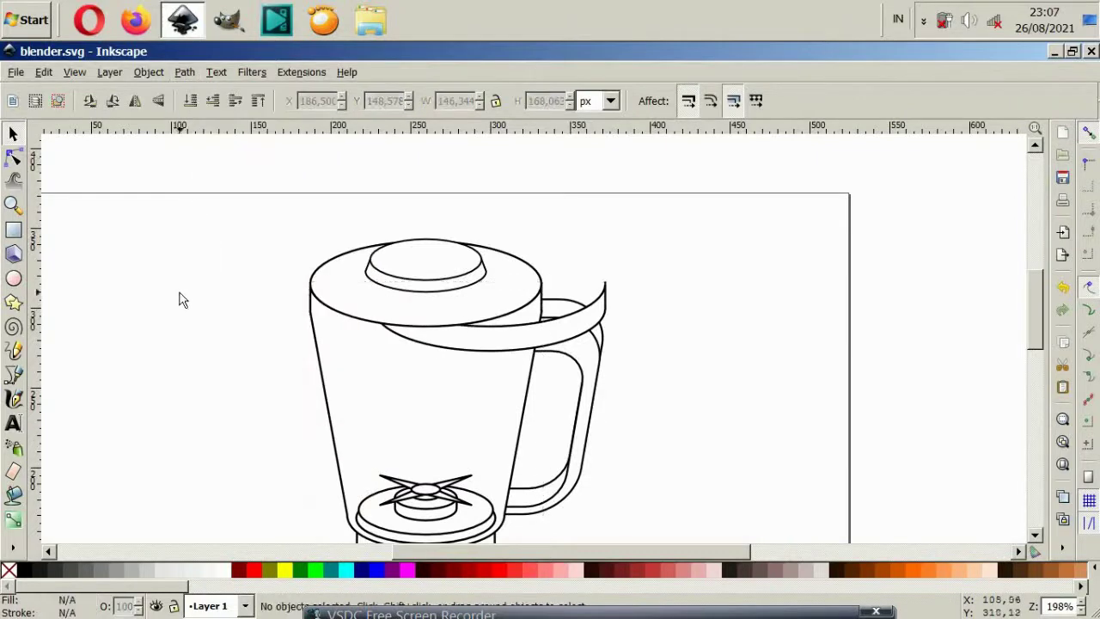
Narrow the rim band to about 142 px so it sits flush within the jar top
left_click(517, 342)
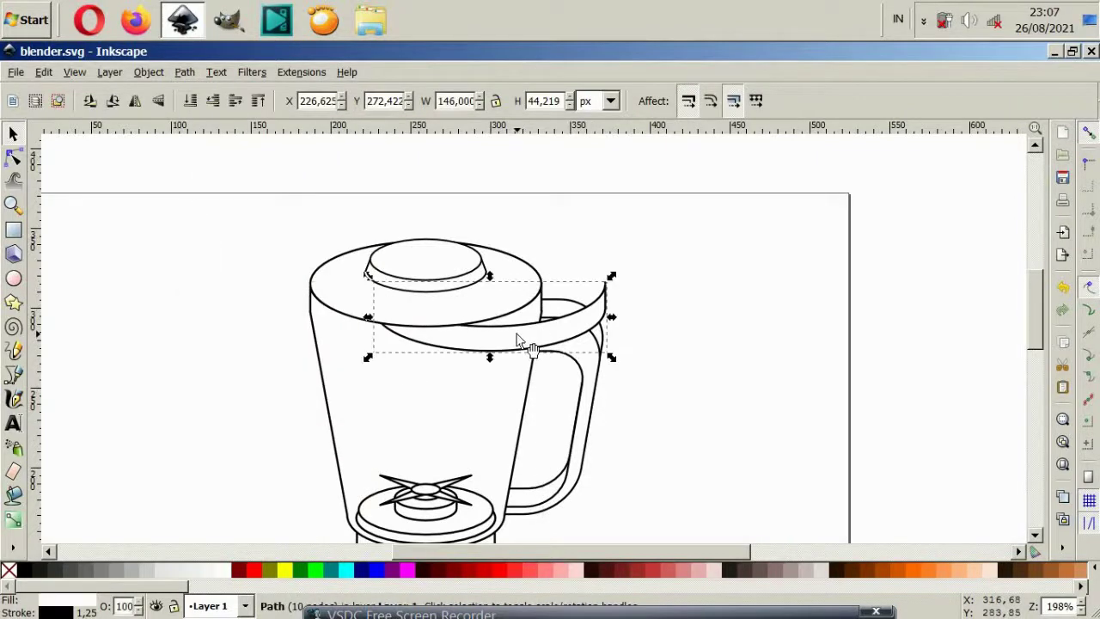
scroll(517, 342, "down", 2)
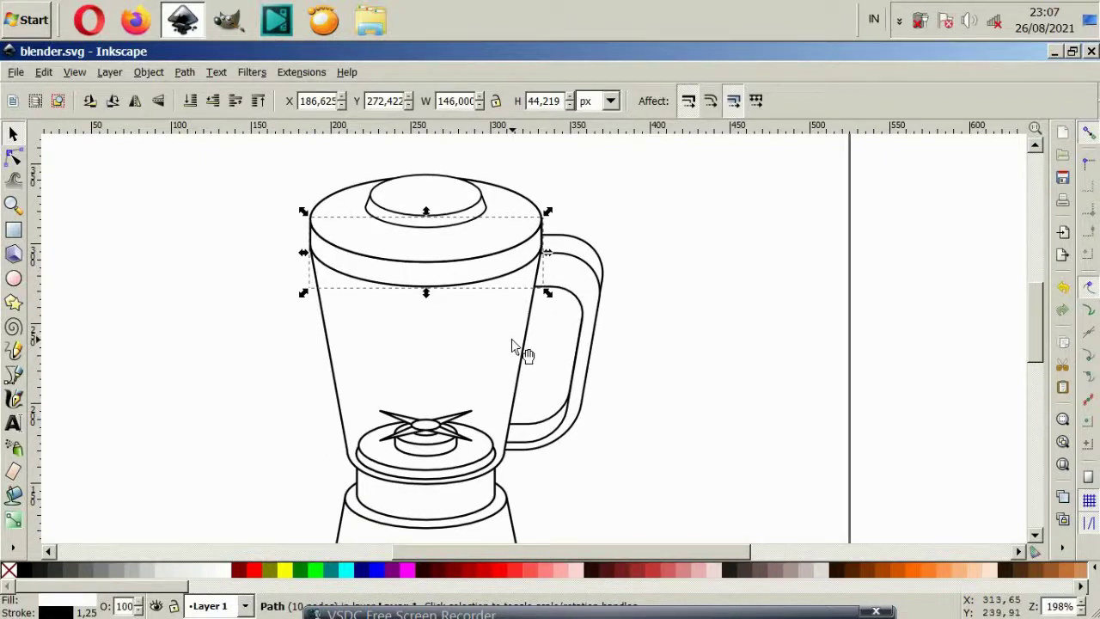
scroll(511, 342, "up", 2)
scroll(423, 348, "up", 2)
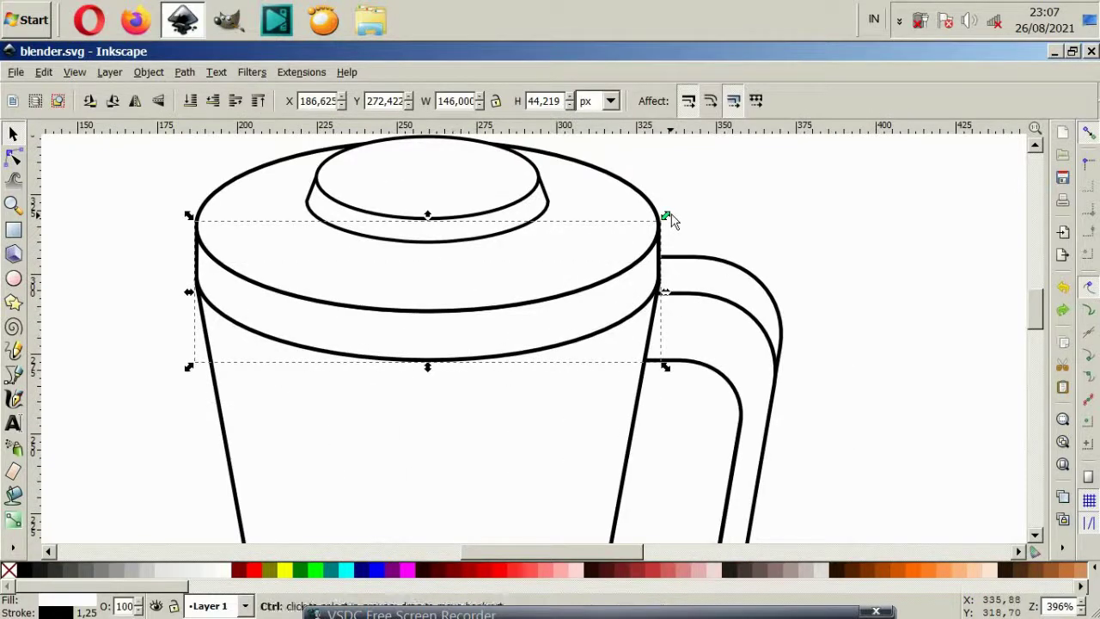
left_click_drag(673, 221, 663, 223)
left_click(726, 228)
scroll(518, 370, "down", 2)
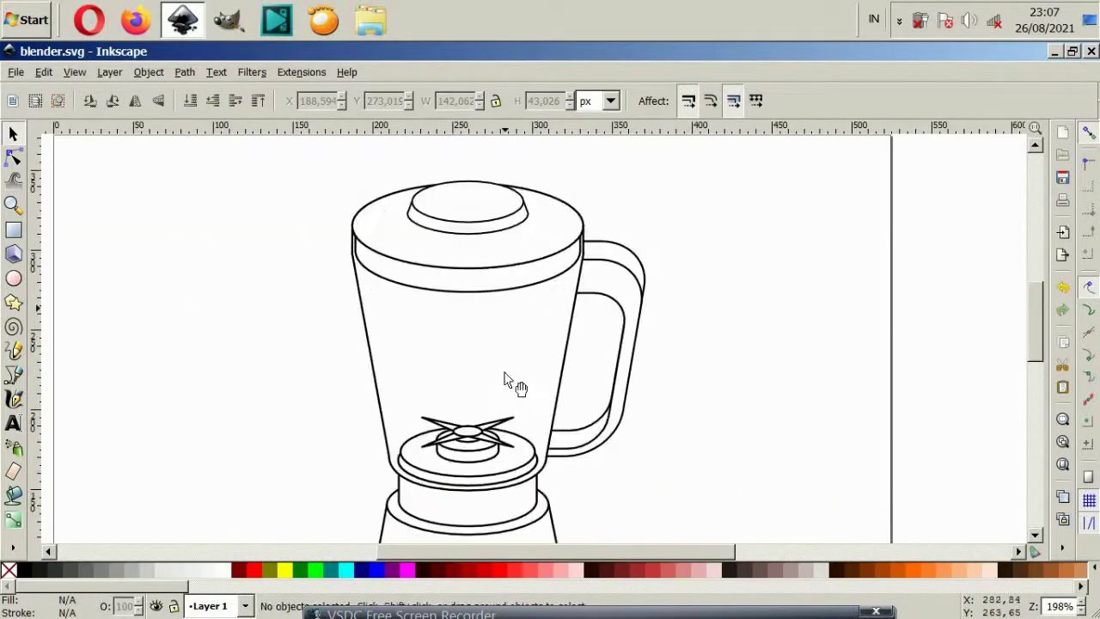
scroll(507, 381, "up", 2)
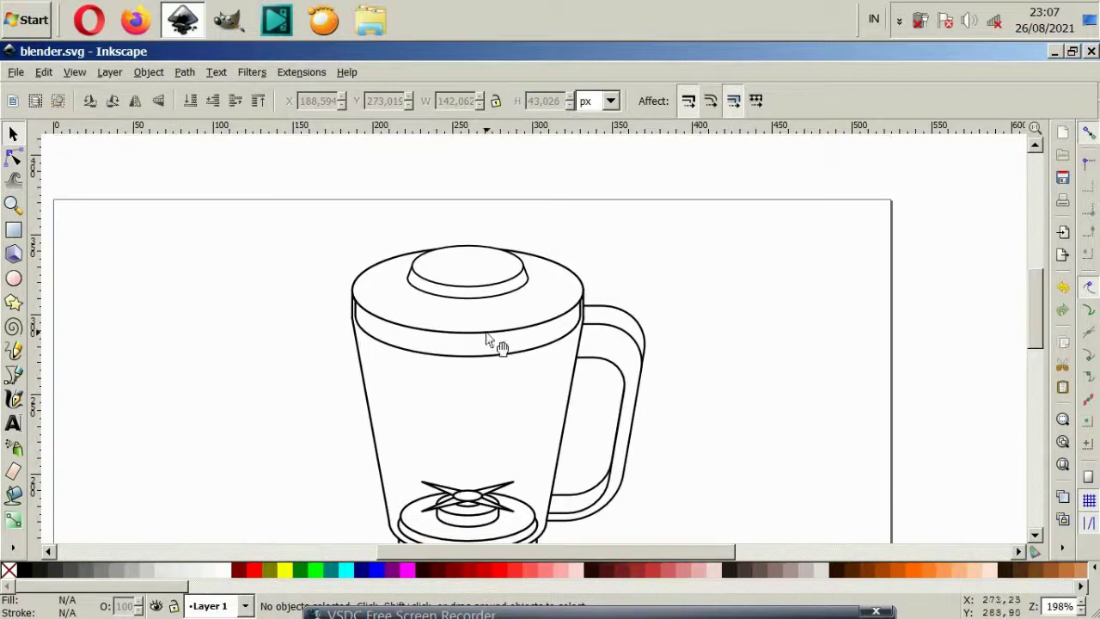
Raise the lid's top ellipse to the front and shrink it into an inner rim ring
left_click(486, 338)
scroll(473, 286, "up", 2)
key("Home")
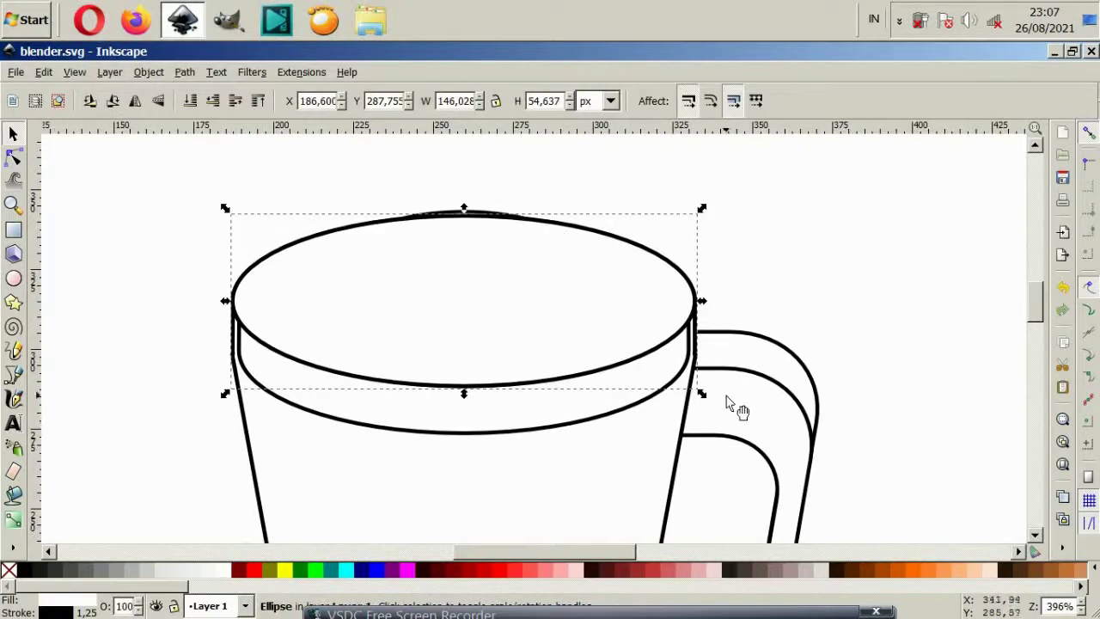
left_click_drag(702, 396, 696, 398)
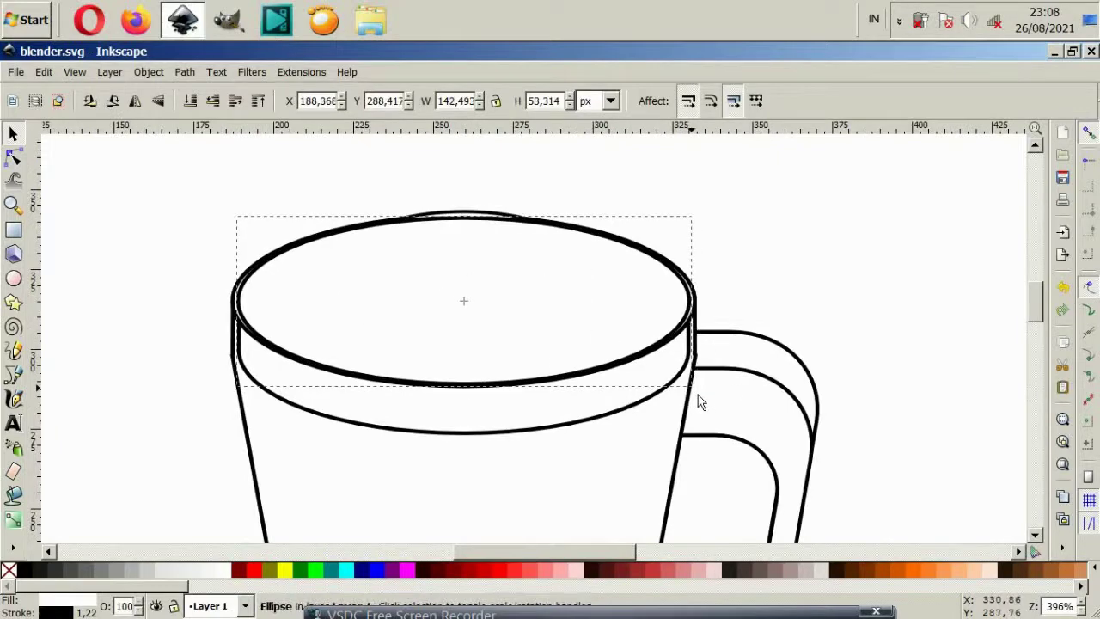
left_click_drag(662, 331, 666, 334)
key("Escape")
left_click(675, 324)
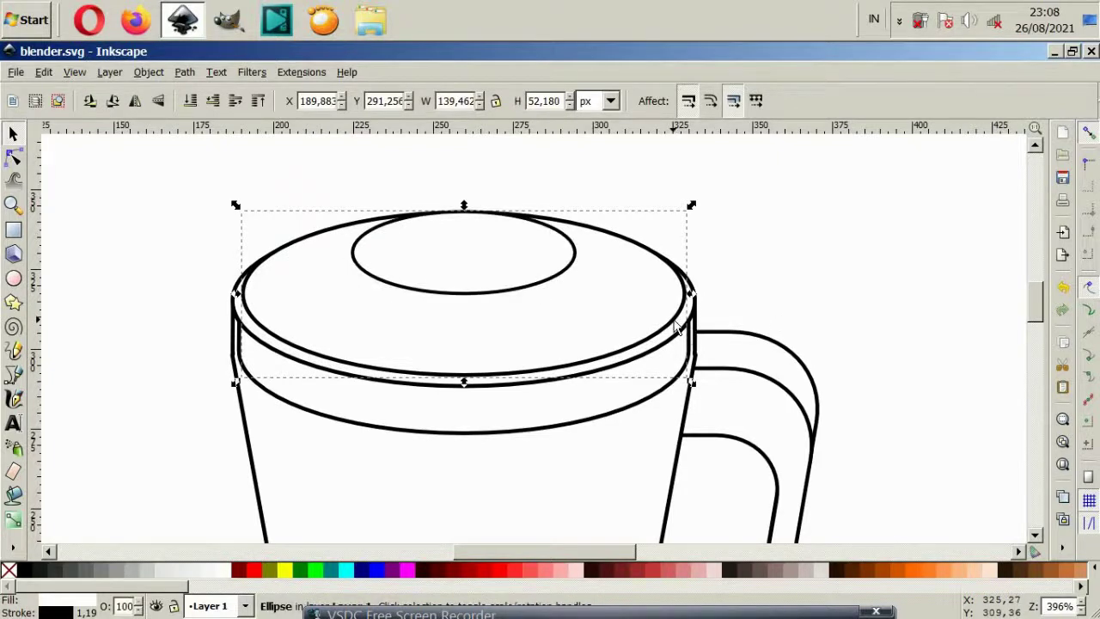
key("Escape")
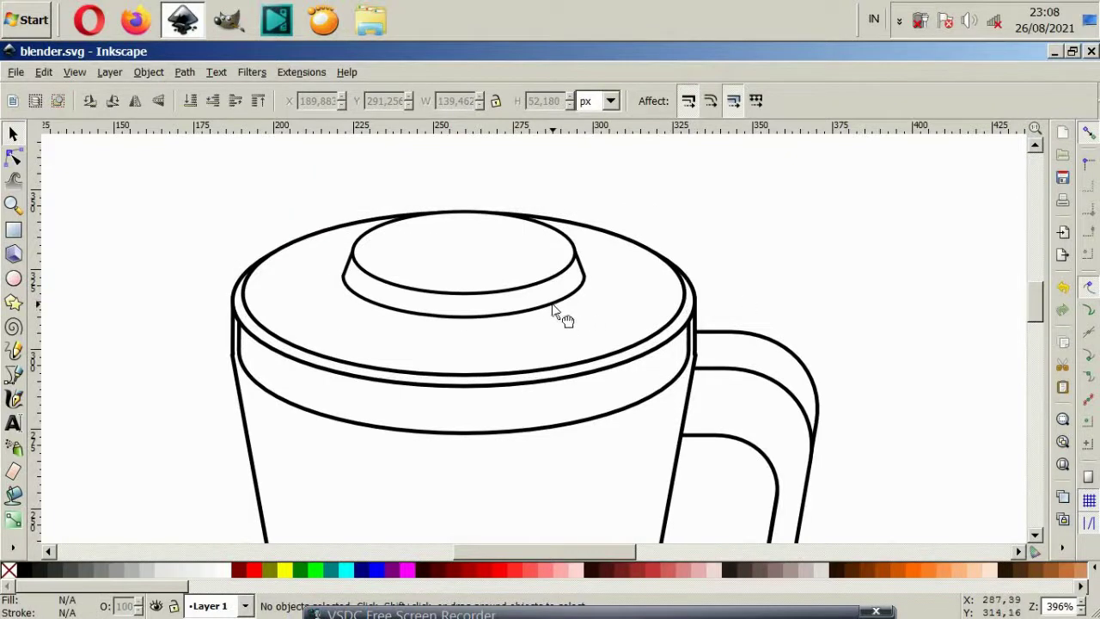
Delete the knob's lower band and enlarge the knob ellipse to about 78 × 29 px
left_click(554, 311)
key("Delete")
left_click(543, 292)
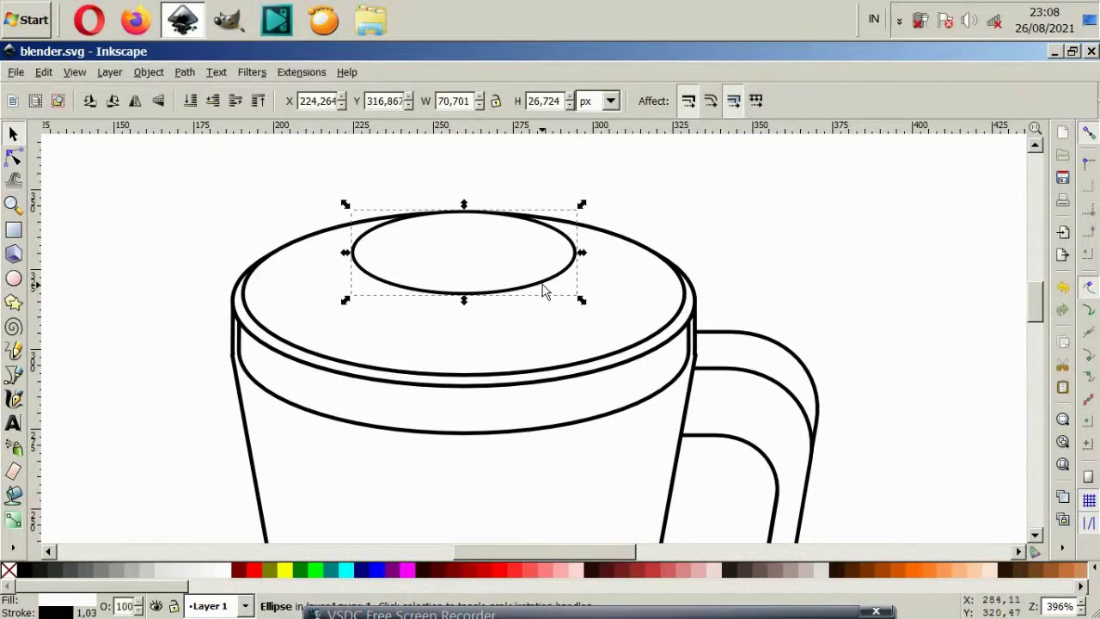
left_click_drag(581, 301, 592, 306)
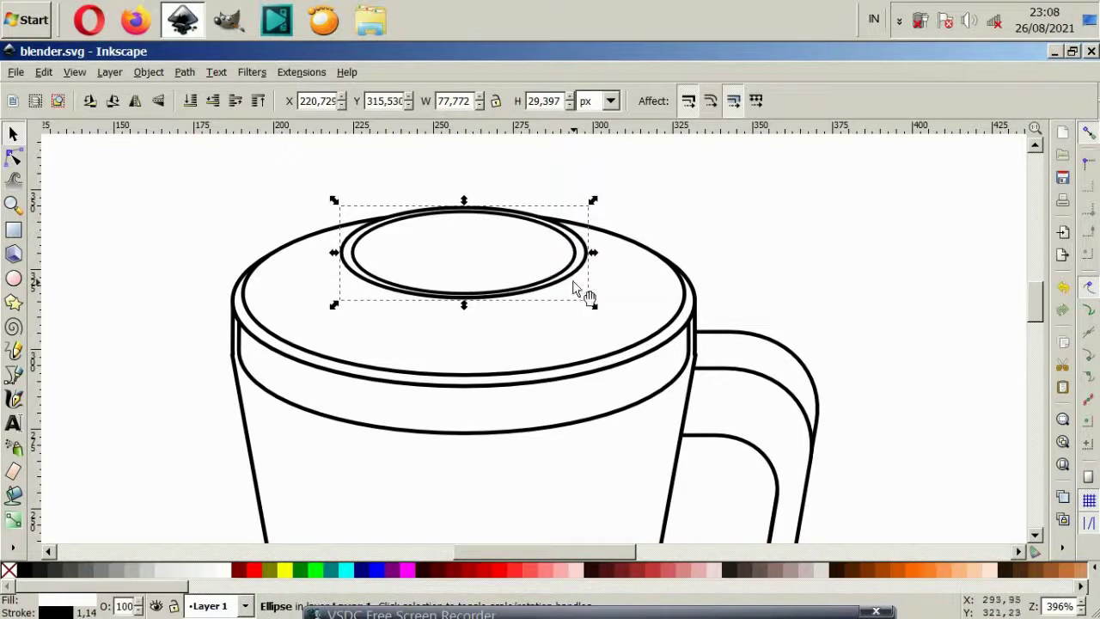
scroll(512, 257, "up", 2, "ctrl")
Nudge the enlarged knob ellipse slightly upward into place on the lid
left_click(503, 240)
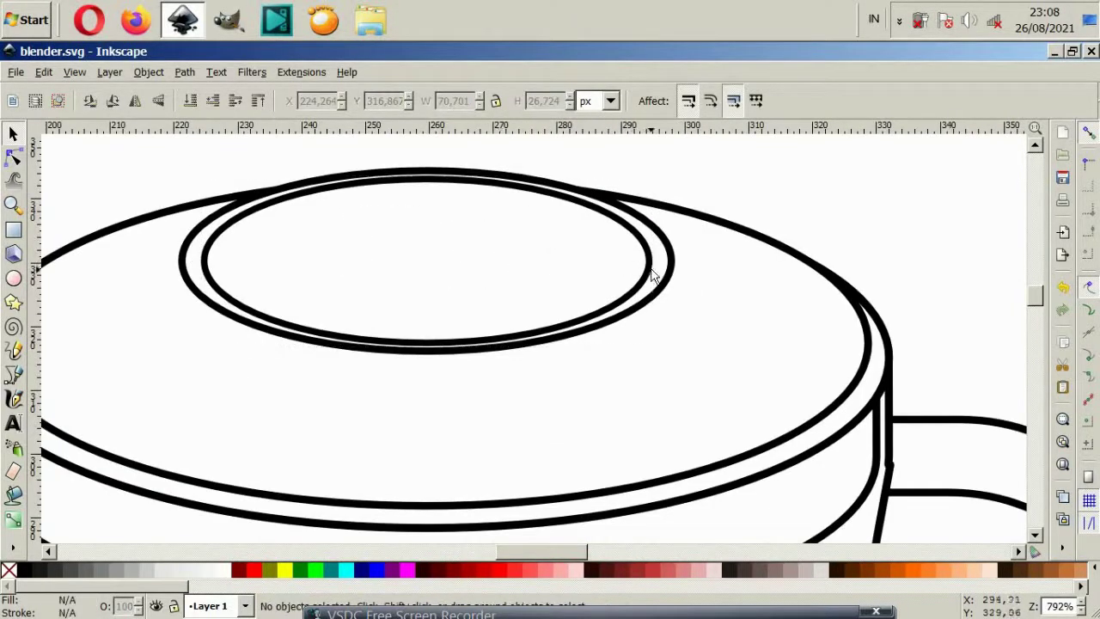
left_click(658, 264)
left_click_drag(658, 263, 655, 255)
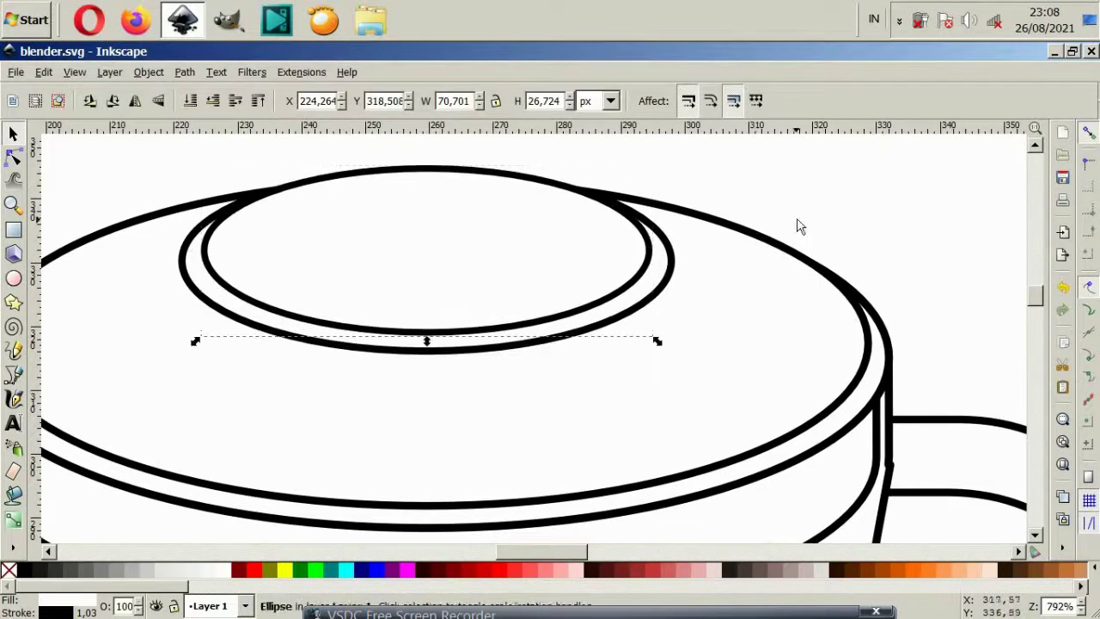
key("Escape")
scroll(797, 225, "down", 4, "ctrl")
scroll(736, 264, "down", 2, "ctrl")
scroll(744, 373, "right", 1, "shift")
scroll(658, 365, "up", 1, "ctrl")
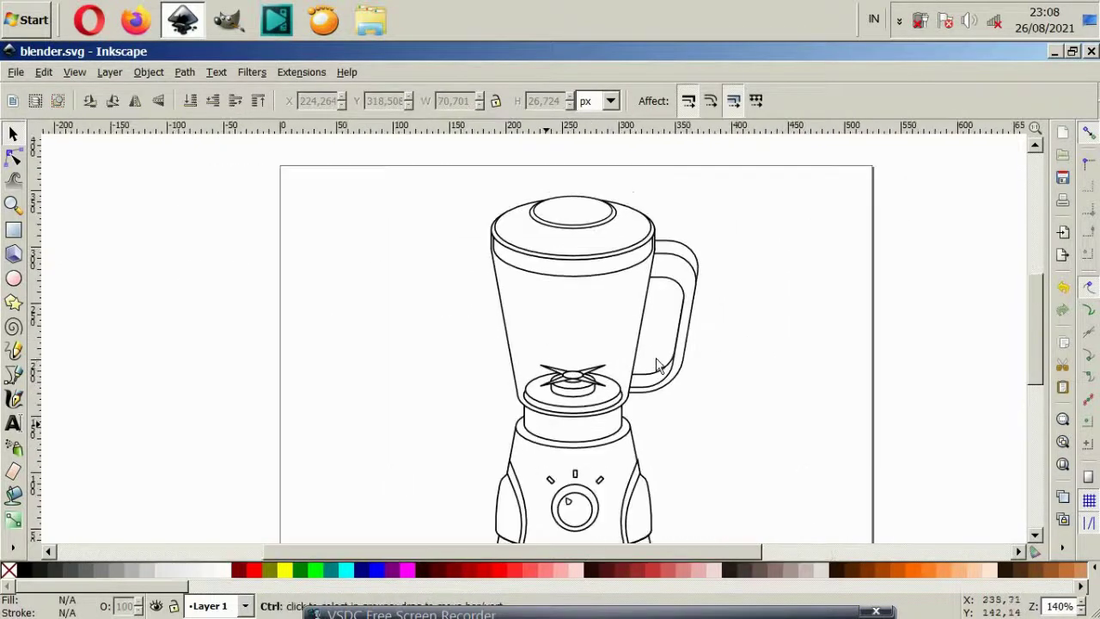
scroll(658, 365, "up", 1, "ctrl")
scroll(658, 365, "up", 1)
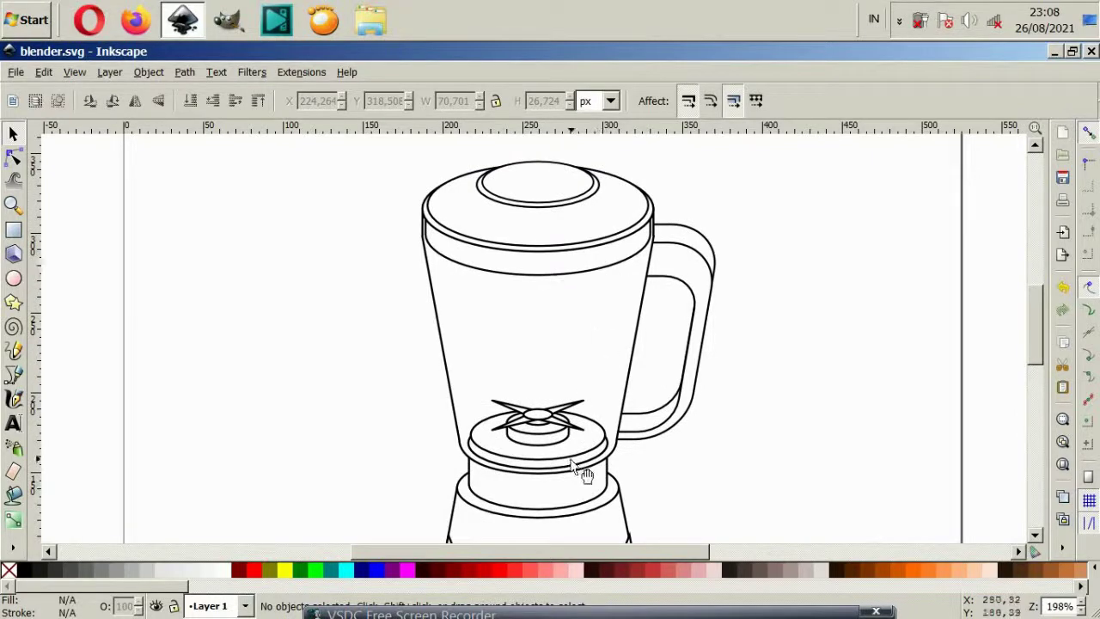
Draw a thin closed rod outline with the Bezier pen, starting on the blade base rim
left_click(11, 375)
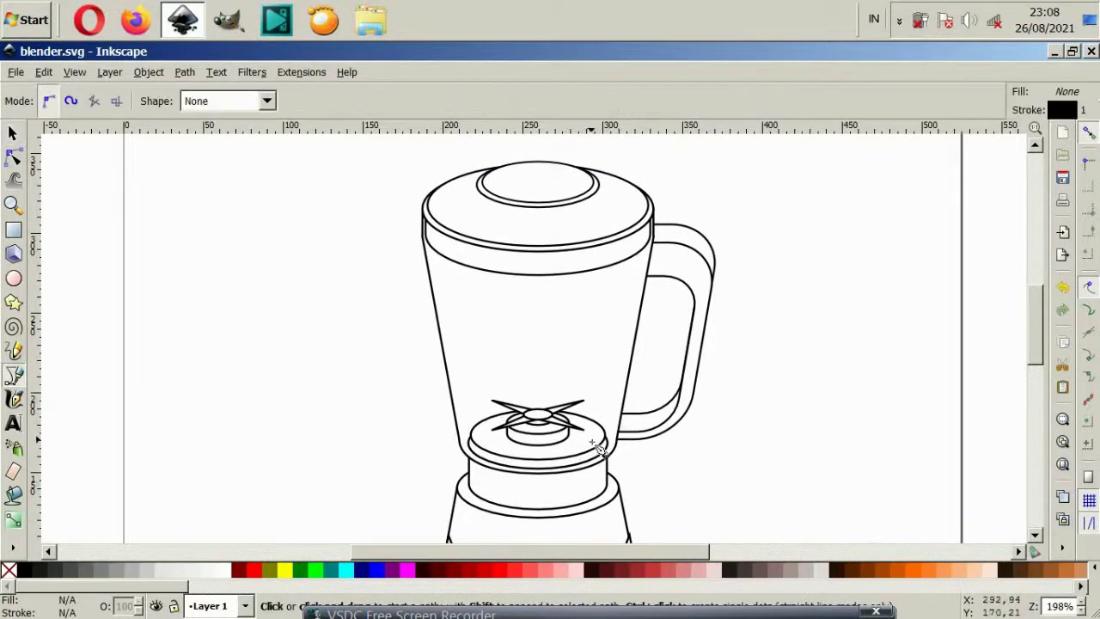
scroll(598, 458, "up", 2, "ctrl")
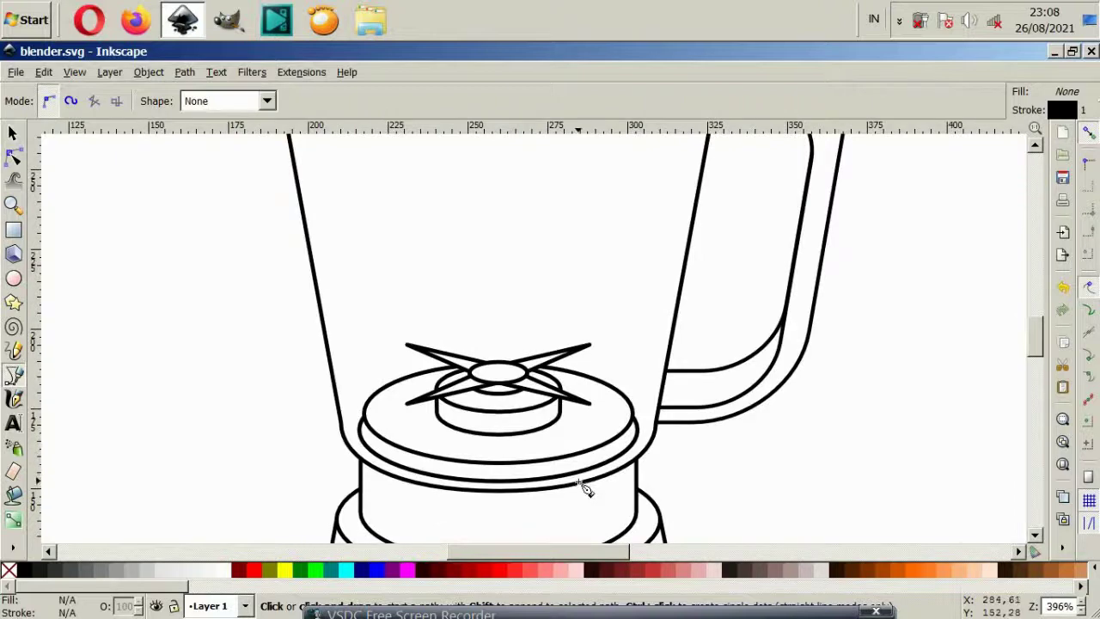
left_click(578, 483)
scroll(587, 401, "down", 2, "ctrl")
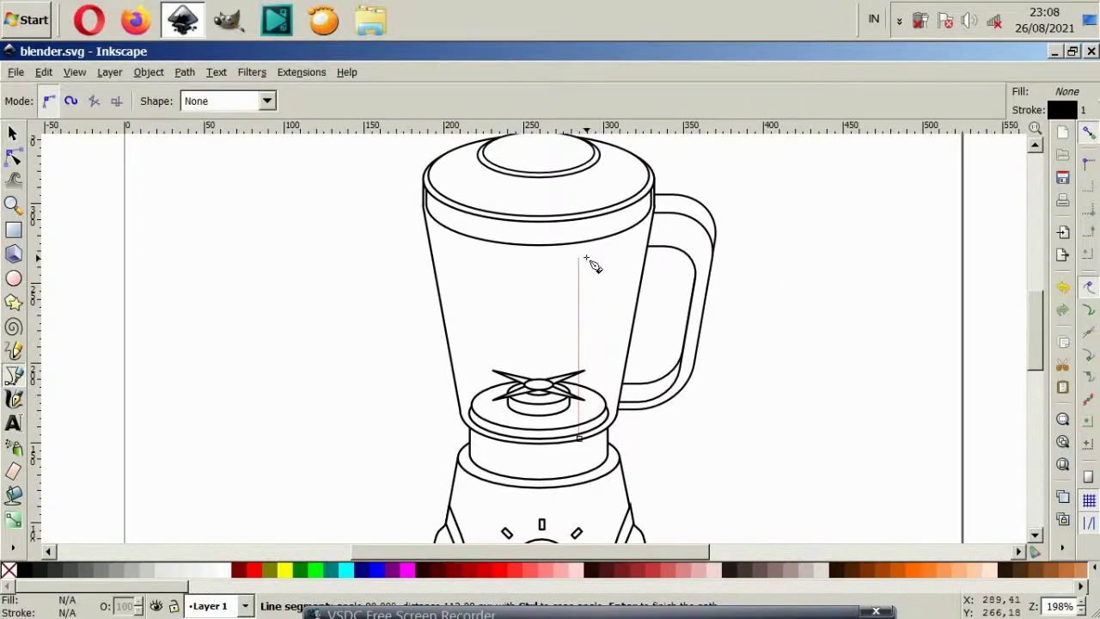
scroll(602, 404, "up", 6, "ctrl")
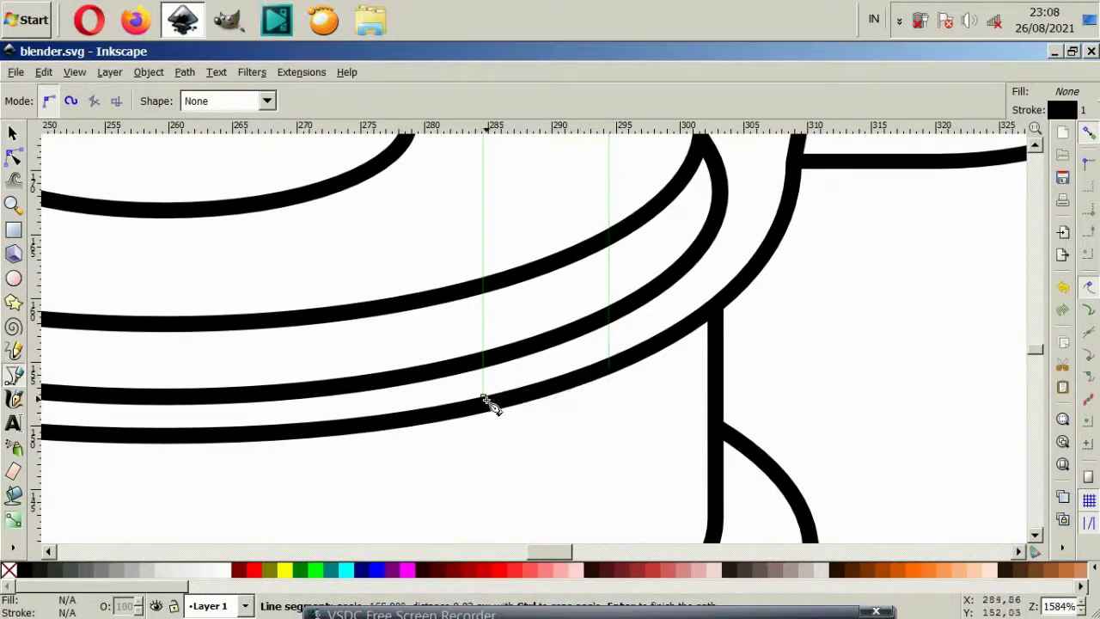
left_click(484, 400)
key("n")
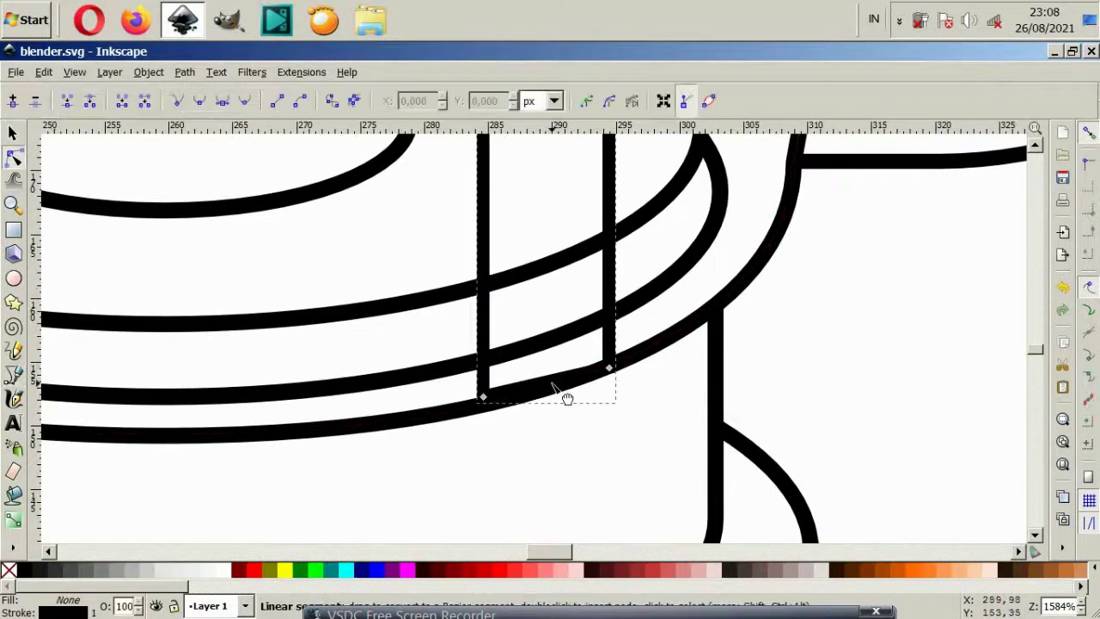
Curve the rod's bottom along the rim and bend its flat top into an arc
left_click_drag(543, 396, 541, 395)
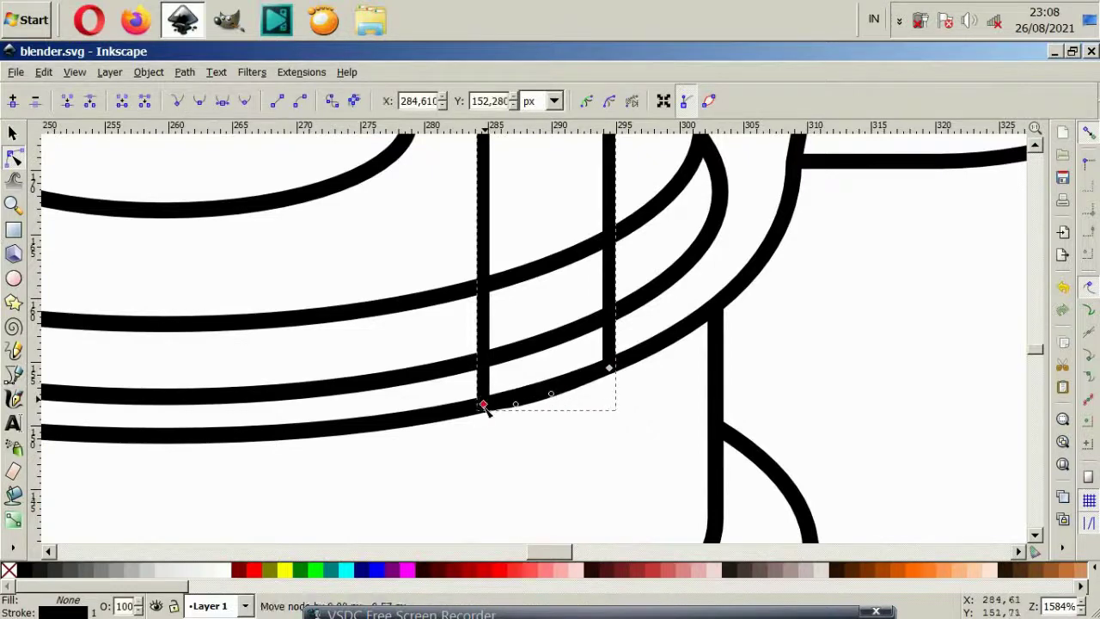
scroll(601, 402, "down", 3)
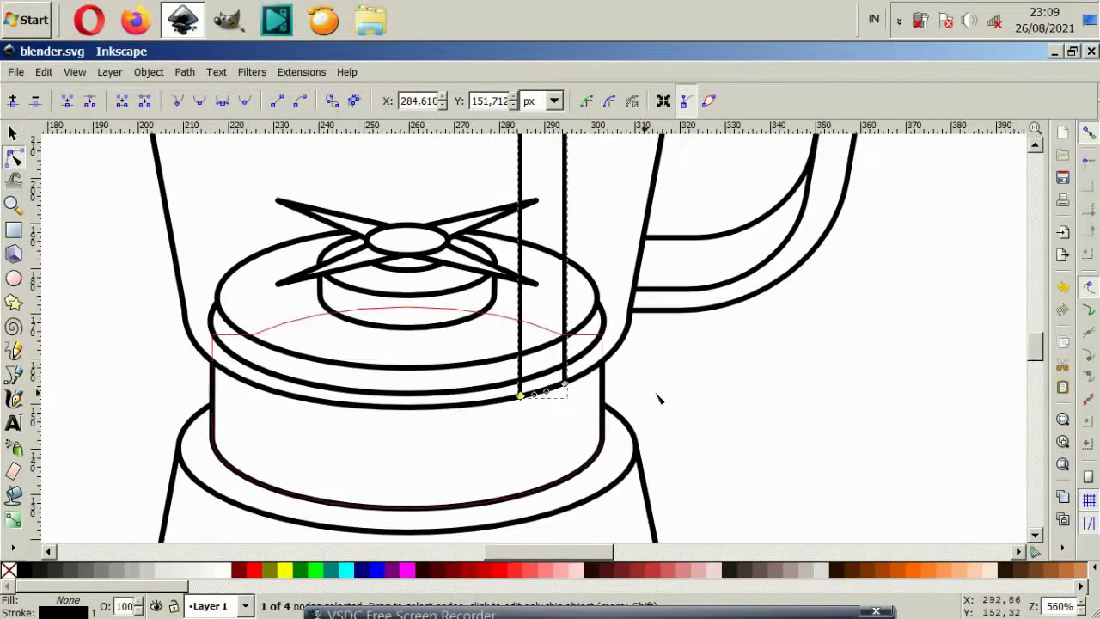
key("Escape")
scroll(609, 380, "down", 3)
scroll(588, 321, "up", 1)
left_click(587, 321)
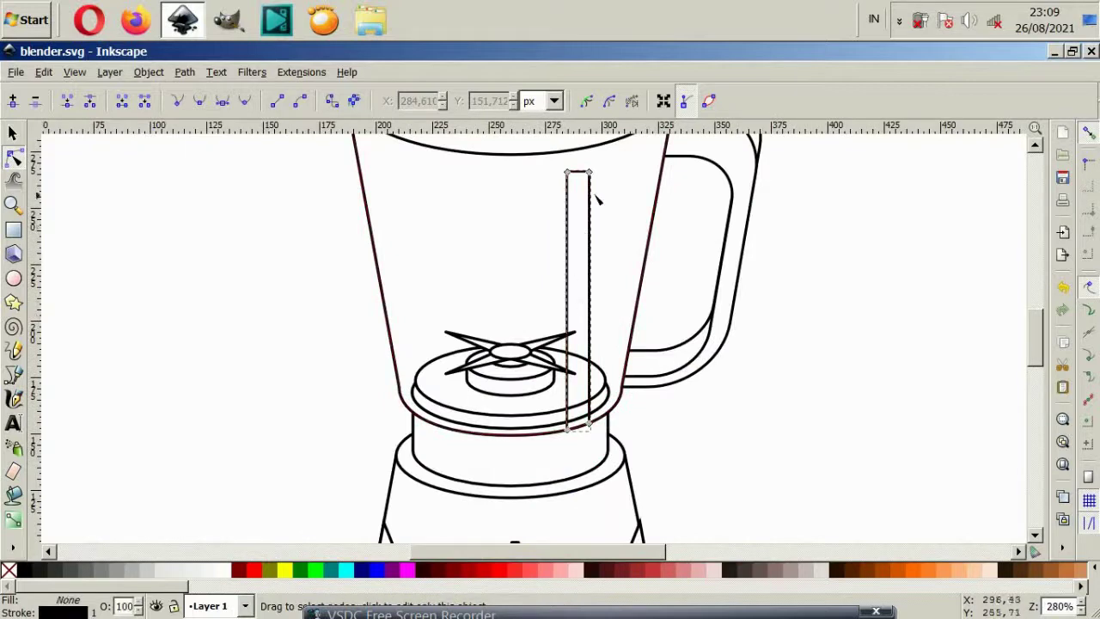
scroll(596, 197, "up", 6)
left_click_drag(492, 316, 484, 287)
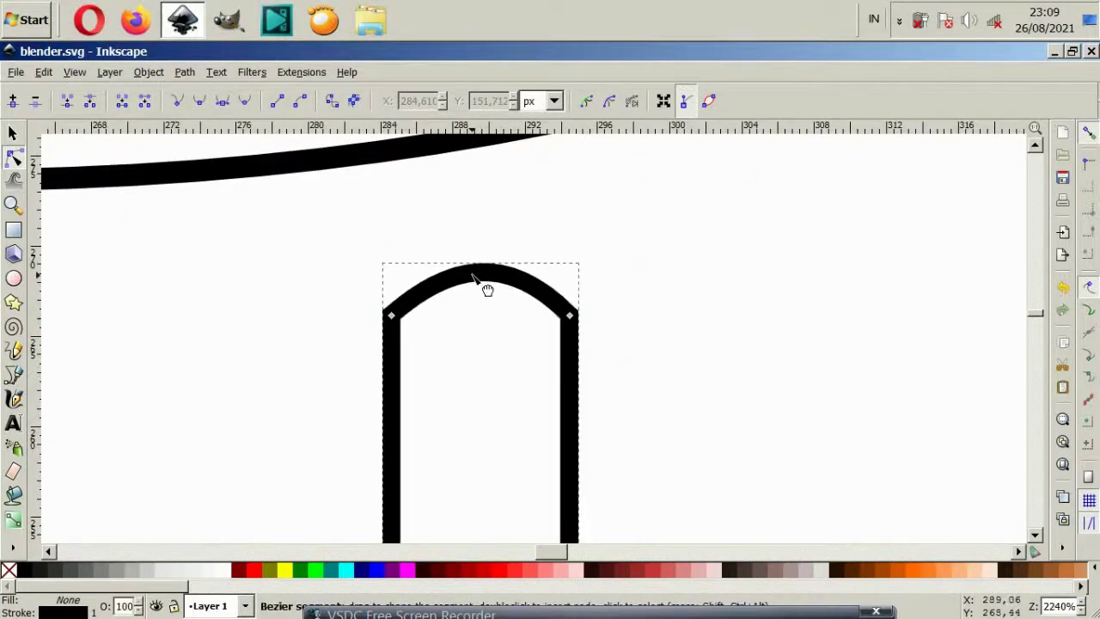
scroll(520, 378, "down", 5)
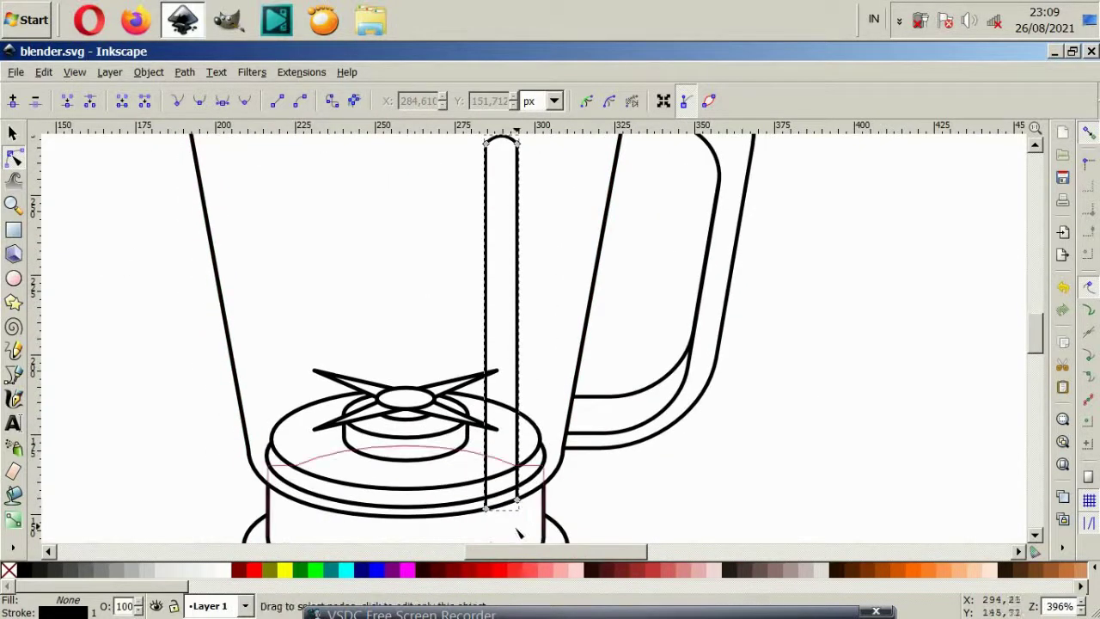
Move the rod's bottom-left corner point to straighten its side edge
left_click(516, 499)
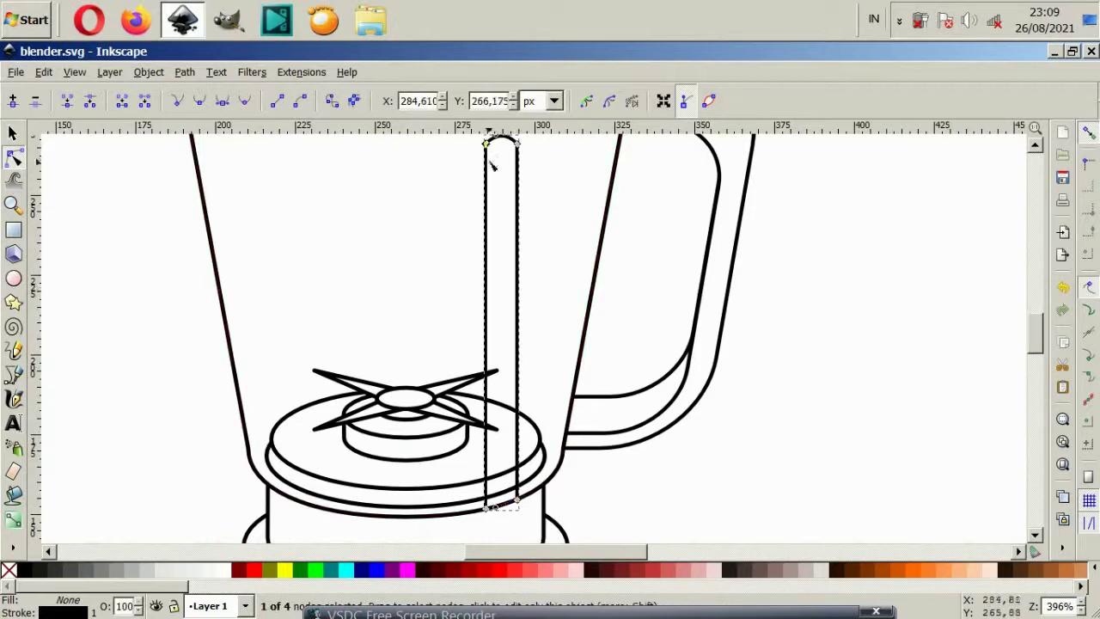
left_click(486, 506)
scroll(488, 511, "up", 4)
scroll(455, 412, "up", 2)
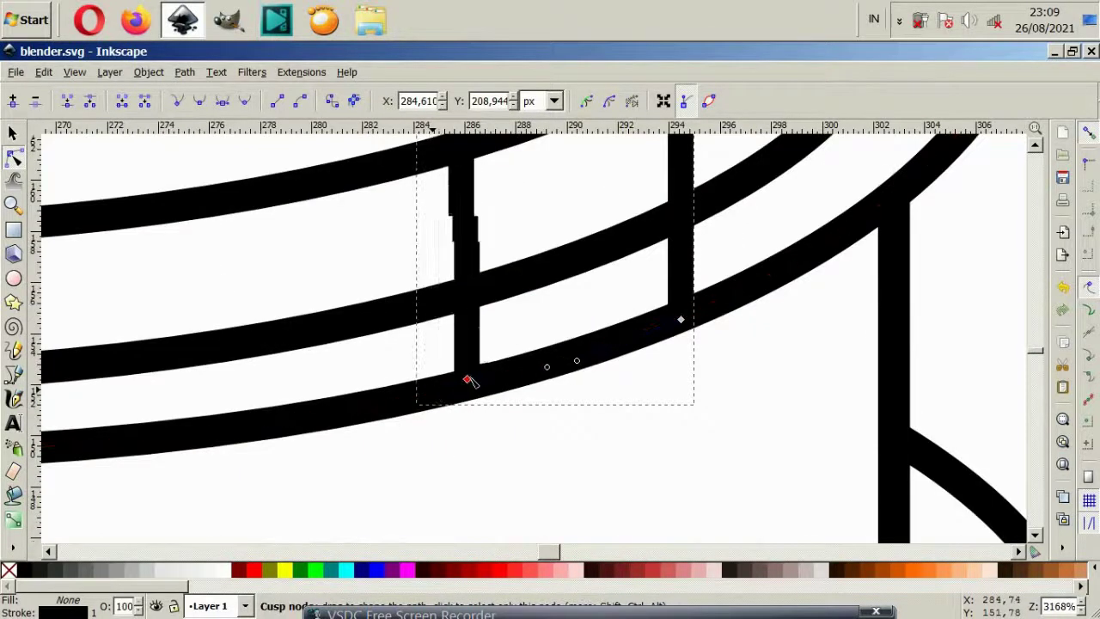
left_click_drag(469, 381, 506, 373)
scroll(601, 382, "down", 2)
scroll(649, 389, "down", 4)
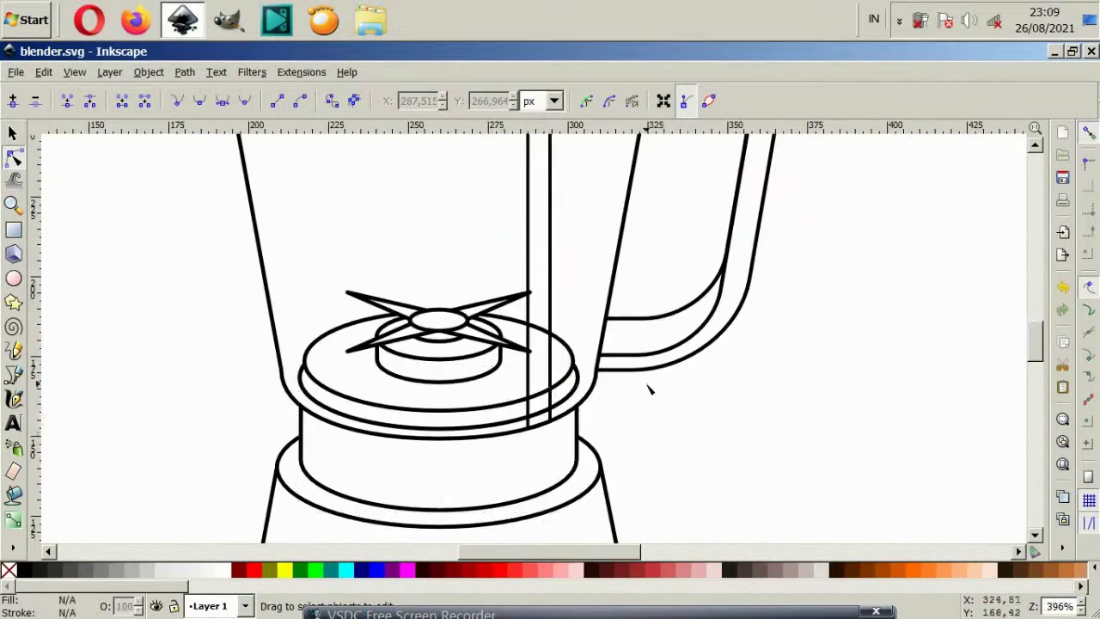
scroll(606, 344, "down", 2)
Drag the rod's top-right node to make the top arc rounder
left_click(574, 232)
scroll(580, 228, "up", 5)
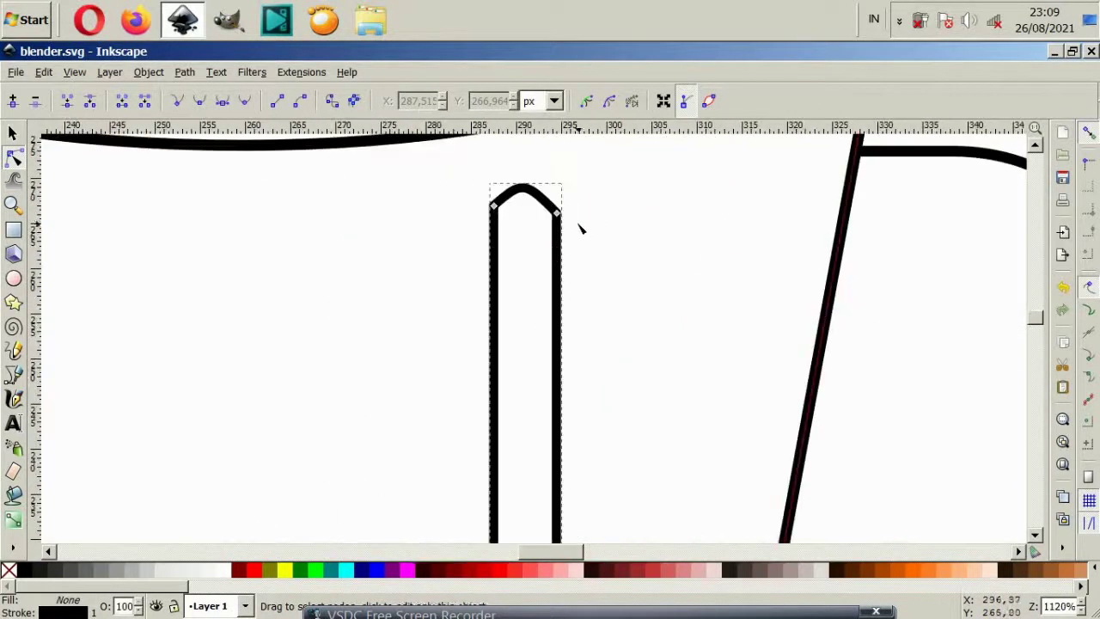
left_click(557, 212)
mouse_move(541, 199)
left_mouse_down()
mouse_move(554, 182)
mouse_move(505, 176)
left_mouse_up()
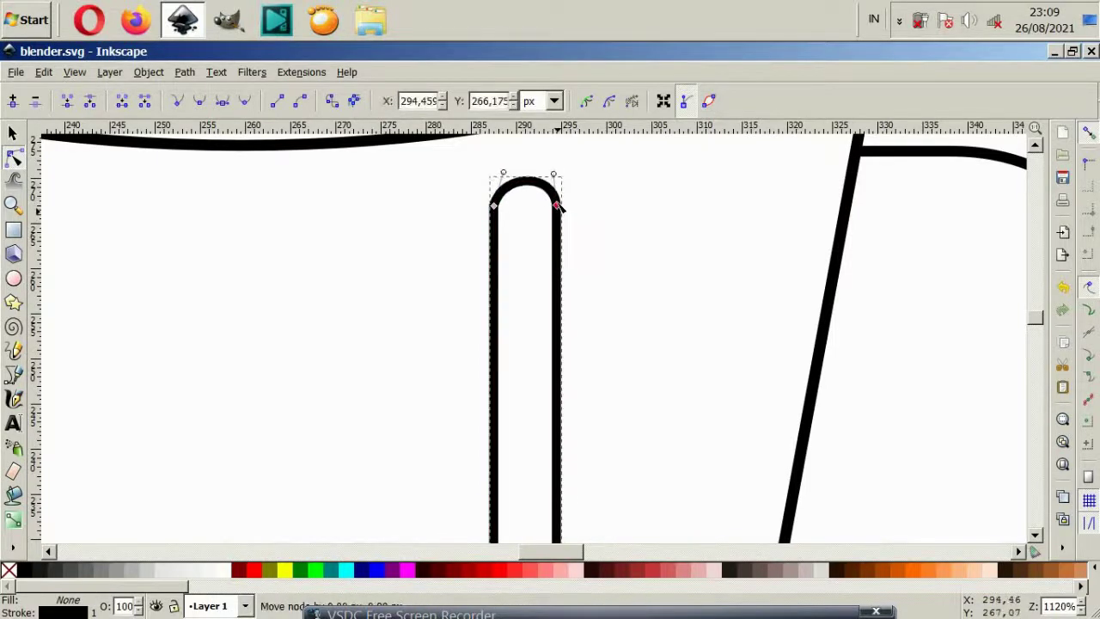
left_click(579, 337)
scroll(579, 337, "down", 6)
scroll(543, 433, "up", 2)
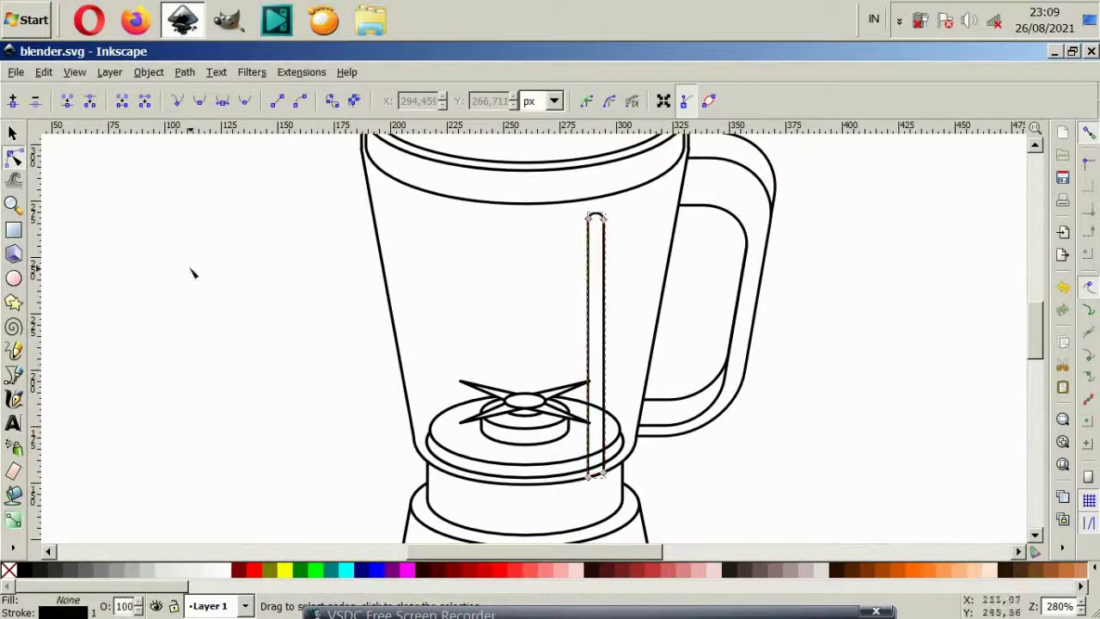
left_click(12, 134)
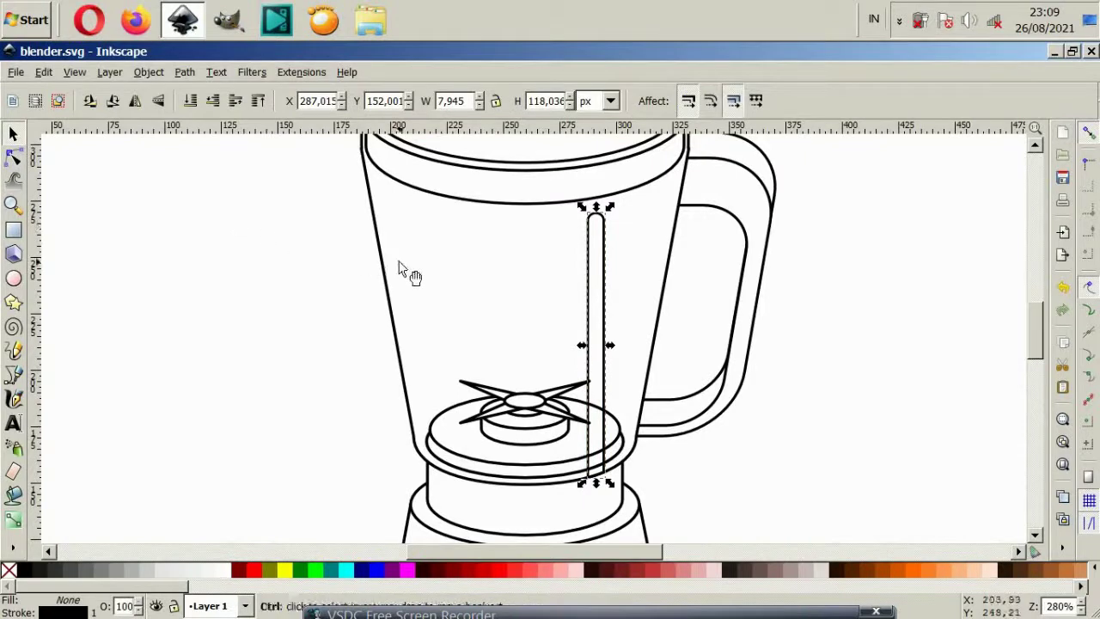
Duplicate the rod and place the copy on the jar's left side
key("ctrl+d")
left_click_drag(599, 429, 438, 411)
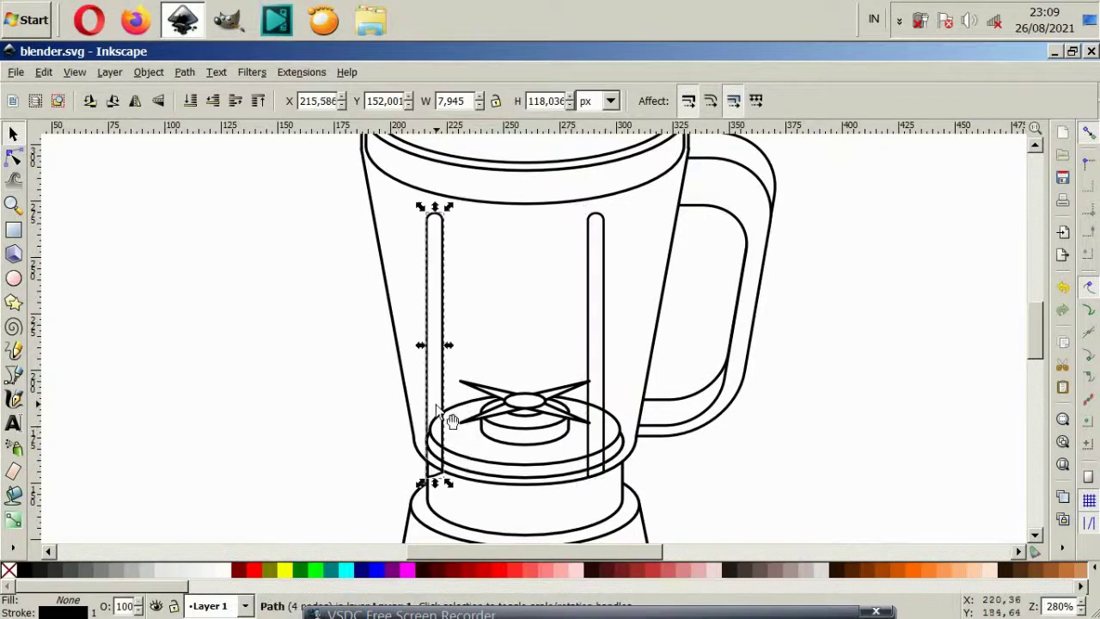
scroll(449, 481, "up", 2)
left_click_drag(449, 484, 482, 489)
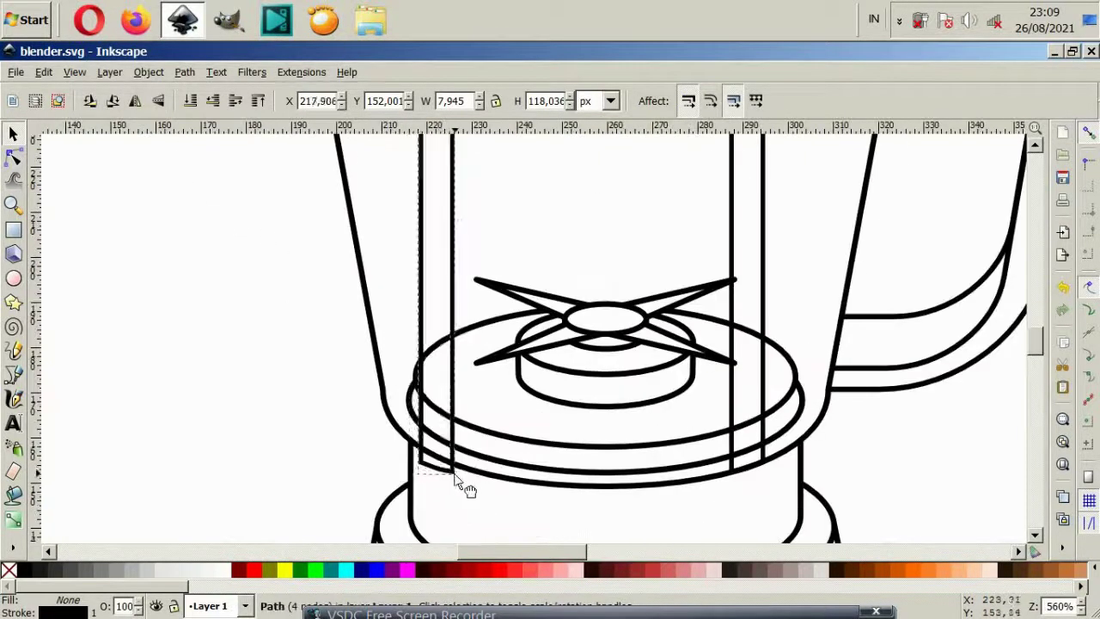
left_click(376, 429)
scroll(376, 430, "down", 1)
scroll(692, 476, "down", 1)
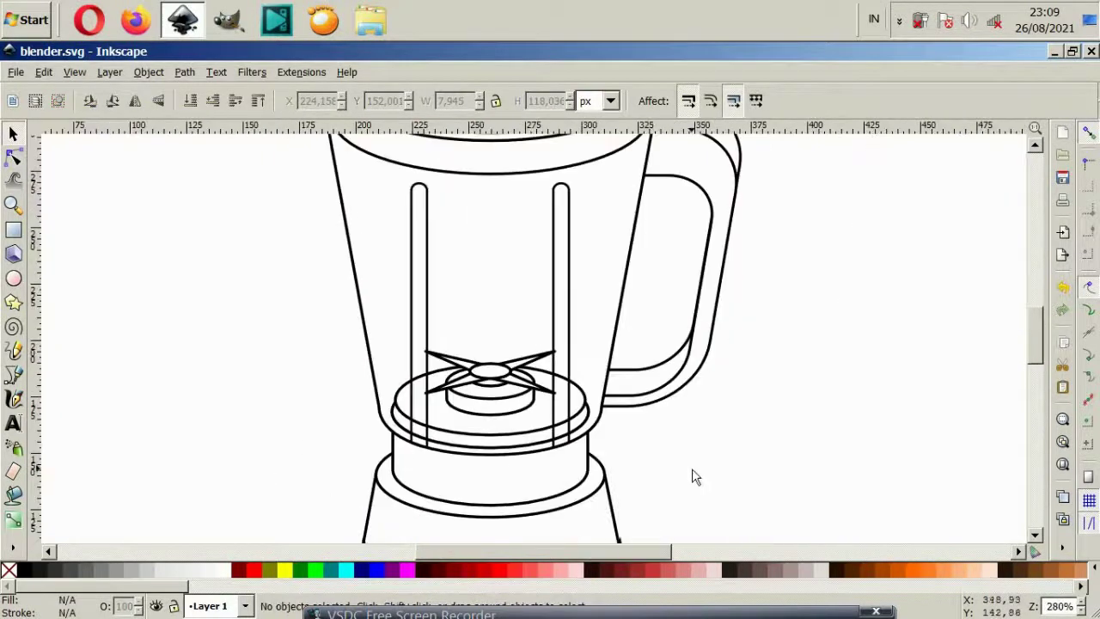
scroll(650, 454, "down", 1)
scroll(651, 454, "down", 1)
scroll(646, 454, "down", 1)
Tilt the left rod outward by shifting its two top nodes left
left_click(545, 319)
scroll(567, 258, "up", 2)
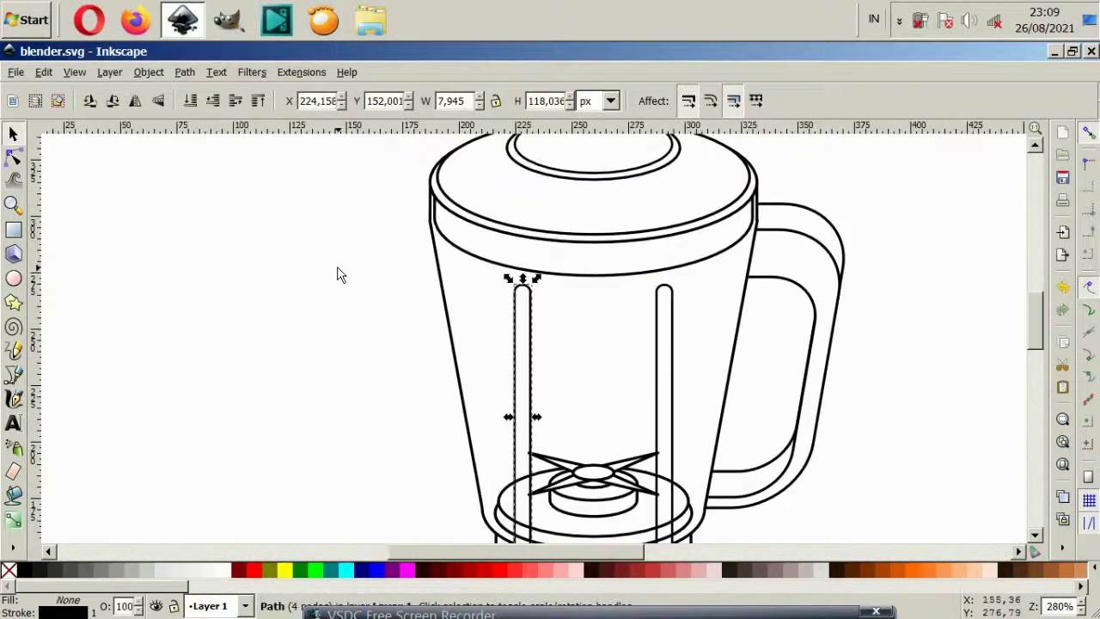
left_click(18, 161)
left_click_drag(363, 250, 596, 354)
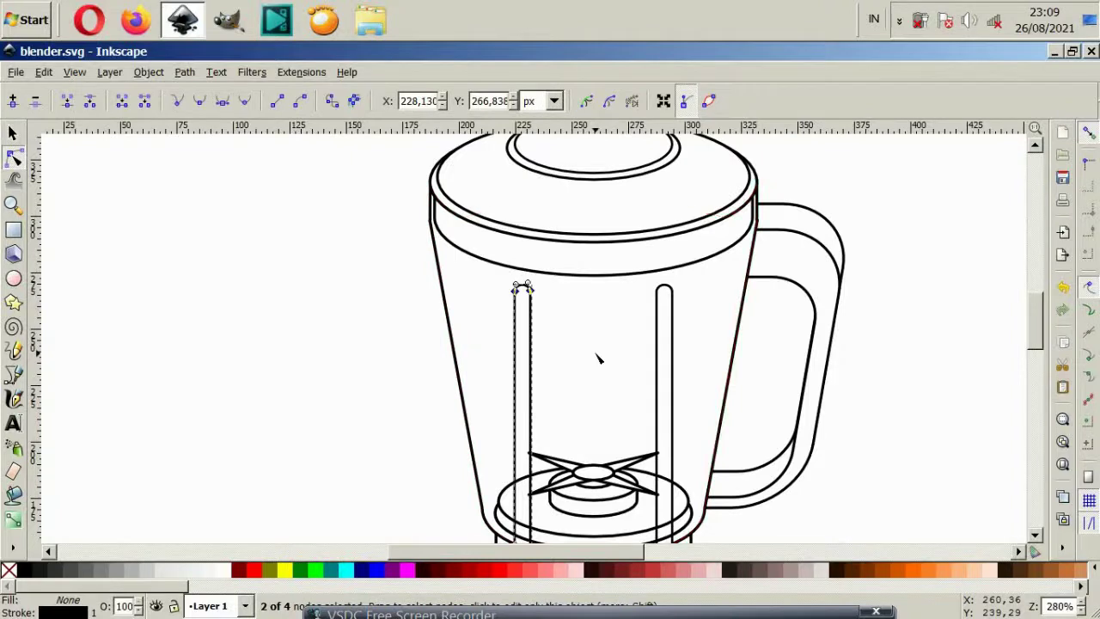
key("Left")
key("Left")
key("Left")
key("Left")
key("Left")
key("Left")
key("Left")
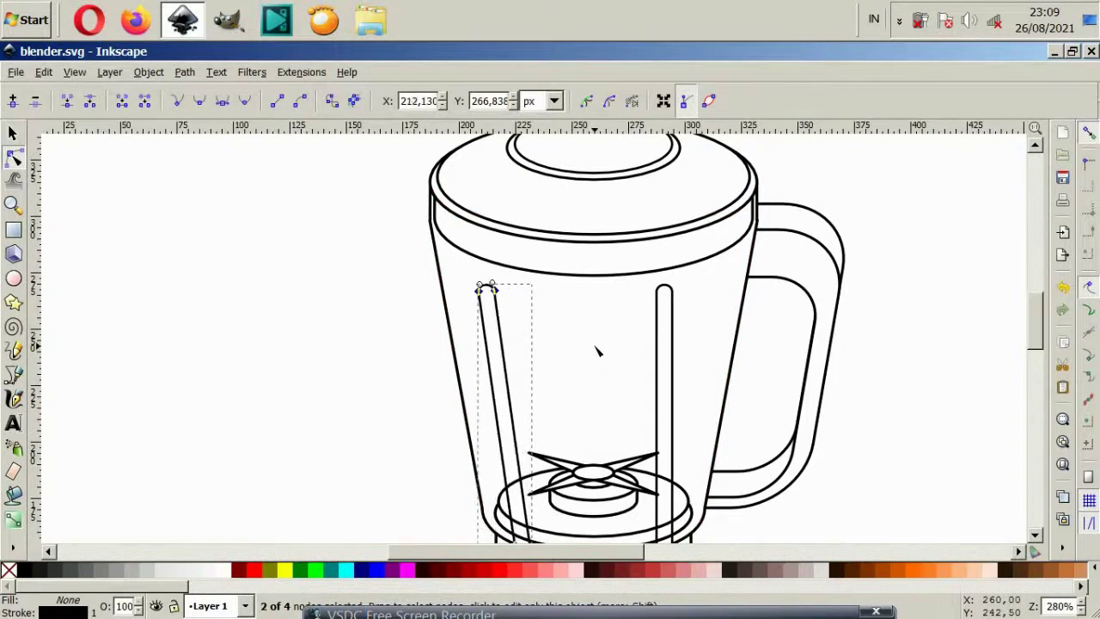
left_click(355, 412)
Tilt the right rod outward by shifting its two top nodes right
left_click(668, 350)
left_click_drag(538, 262, 726, 344)
key("Right")
key("Right")
key("Right")
key("Right")
key("Right")
key("Right")
key("Right")
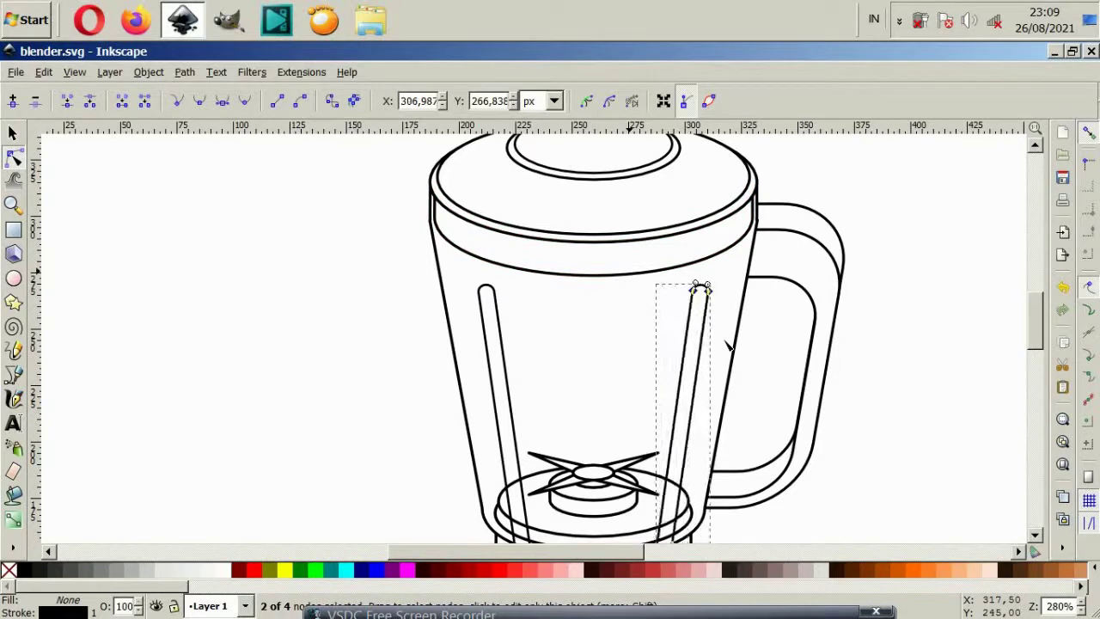
key("Right")
key("Escape")
scroll(853, 385, "down", 3)
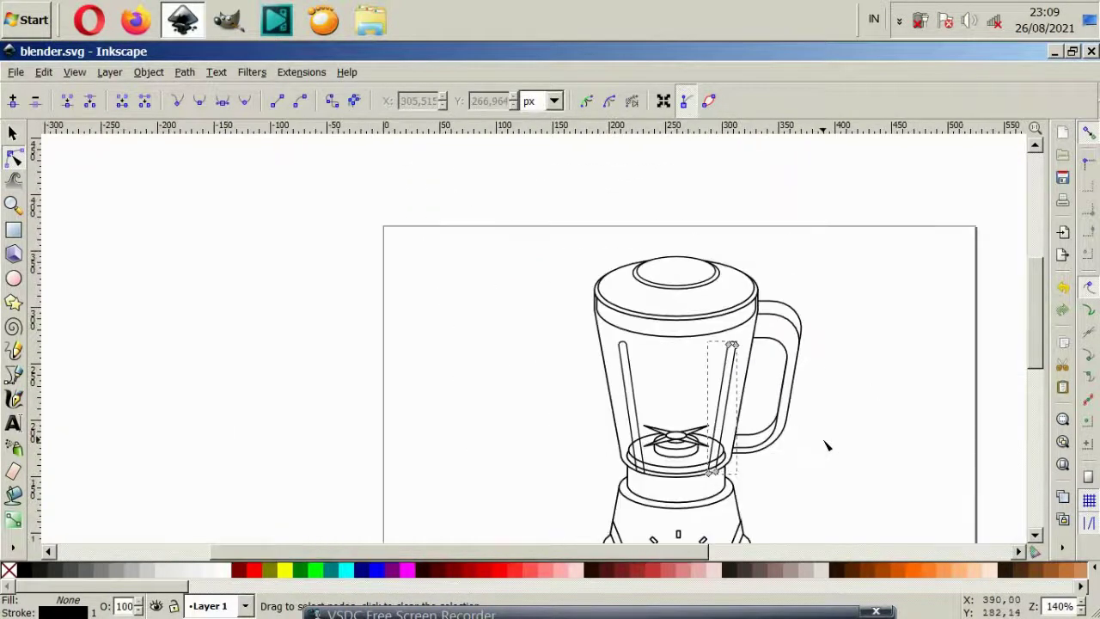
scroll(740, 369, "up", 2)
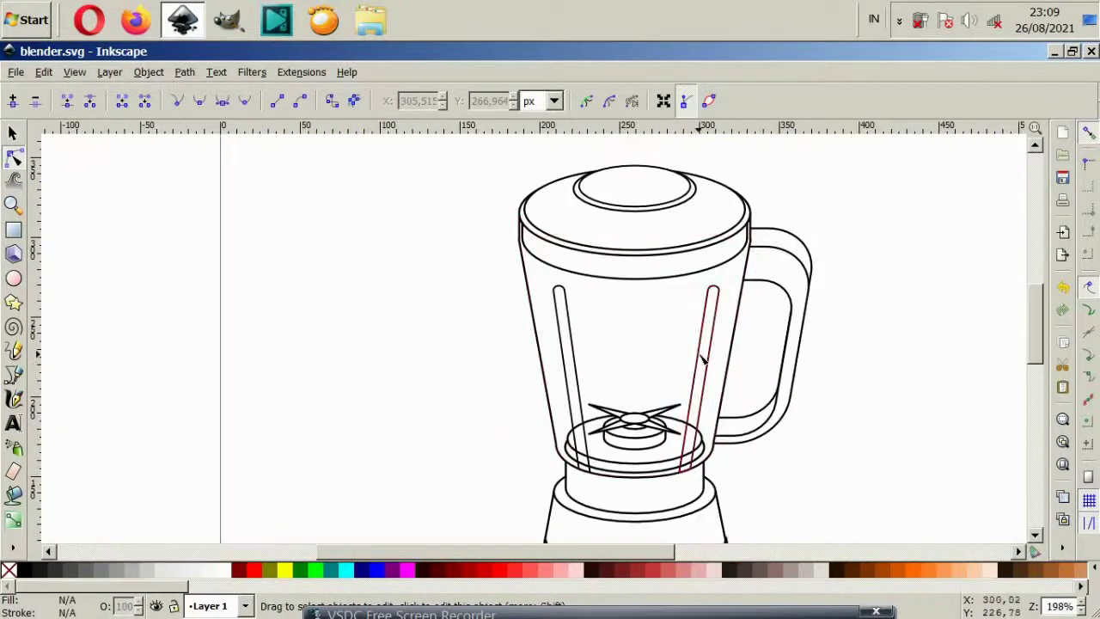
Position a rod in the middle of the jar so three ribs spread across it
left_click(700, 361)
left_click(11, 133)
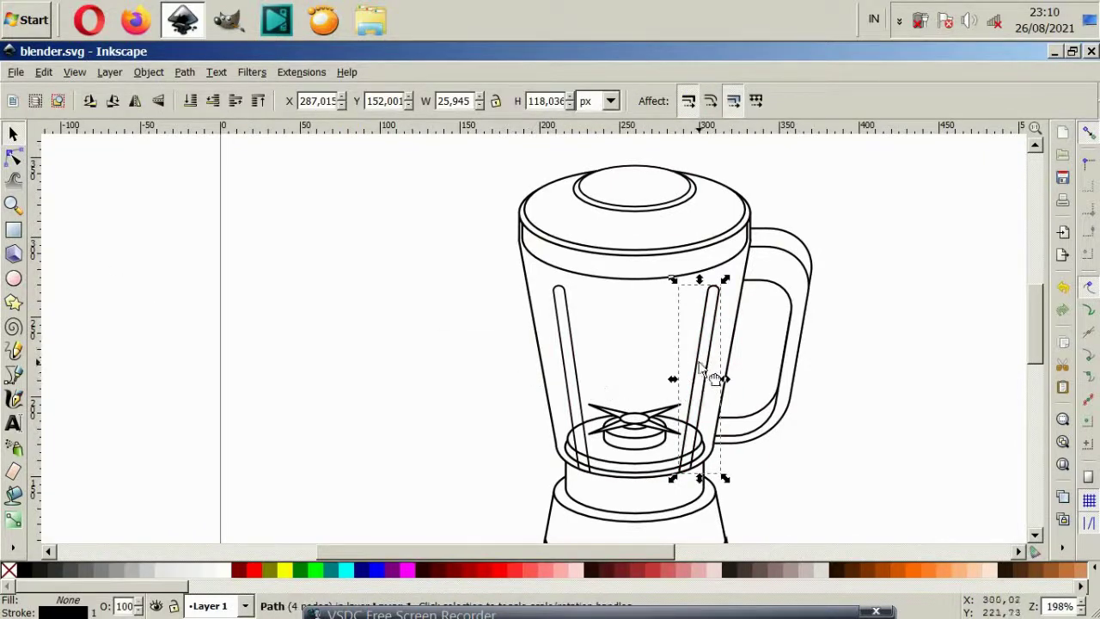
left_click_drag(699, 362, 660, 361)
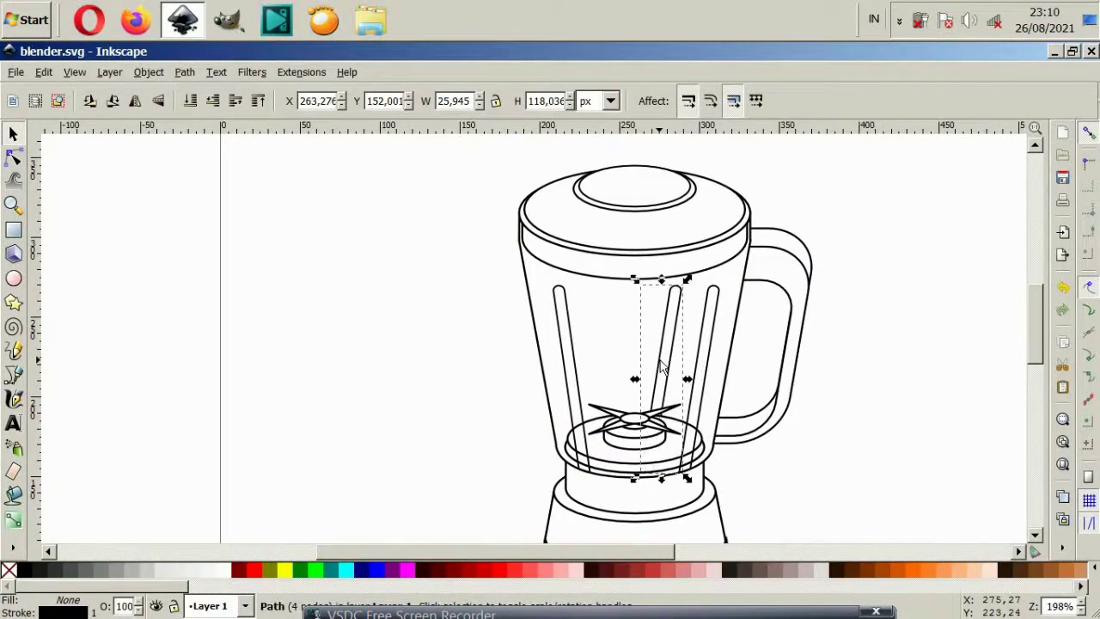
scroll(780, 477, "down", 1, "ctrl")
scroll(779, 479, "down", 1)
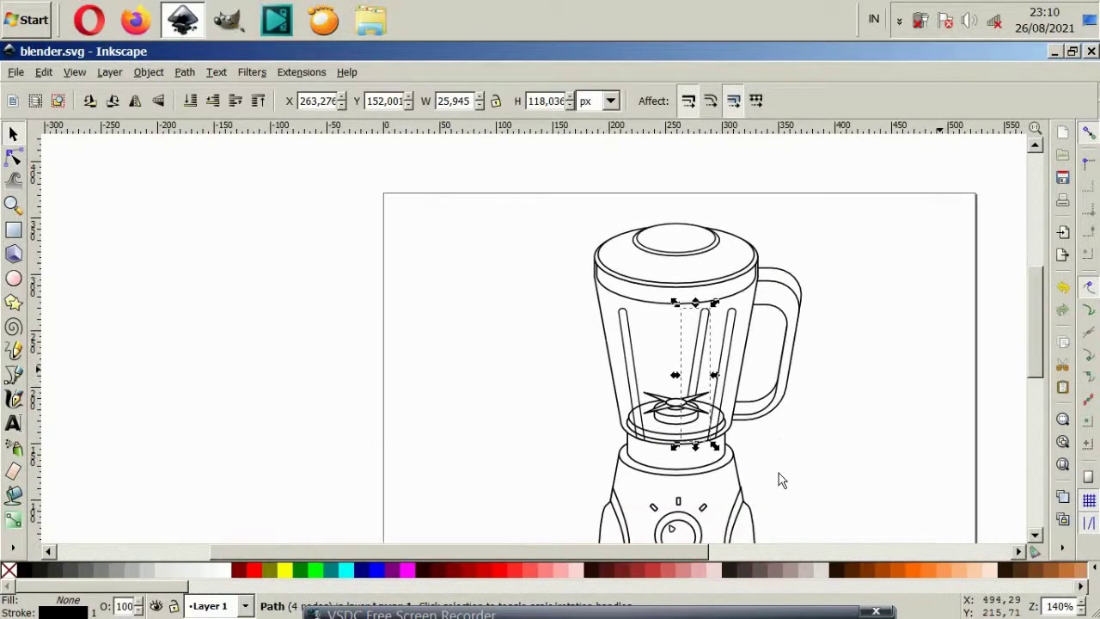
scroll(731, 388, "up", 2, "ctrl")
left_click(542, 351, "shift")
left_click(708, 359, "shift")
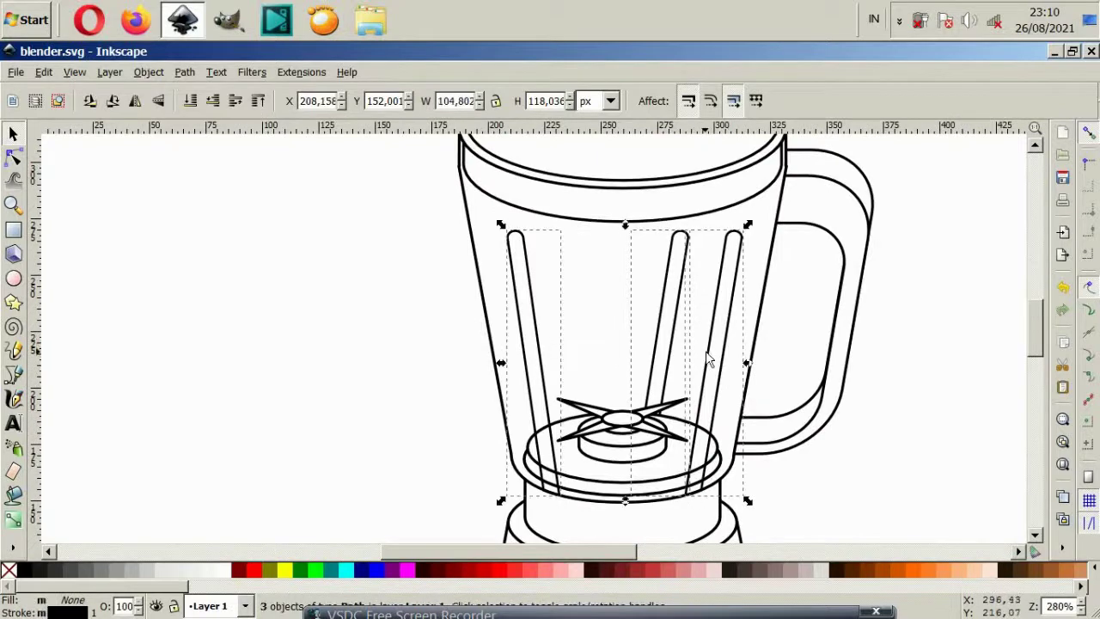
key("Escape")
scroll(721, 369, "down", 1, "ctrl")
scroll(739, 378, "down", 1, "ctrl")
scroll(752, 396, "down", 1, "ctrl")
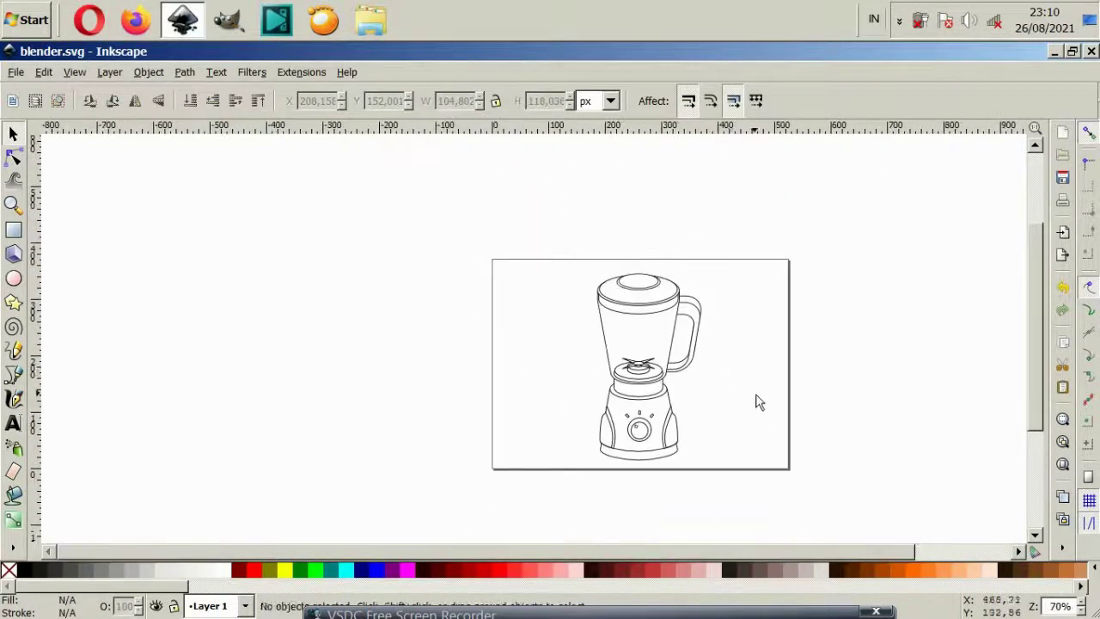
scroll(687, 417, "up", 1, "ctrl")
Select the whole blender drawing and set its stroke width to 1 pt in Fill and Stroke
left_click_drag(495, 210, 779, 506)
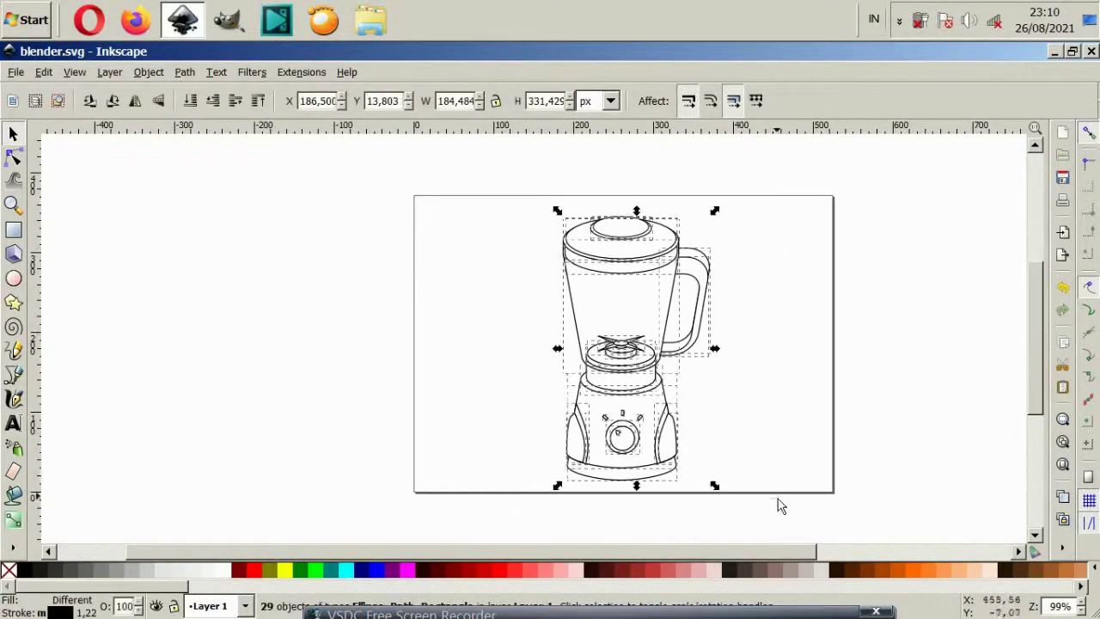
left_click(218, 73)
mouse_move(148, 72)
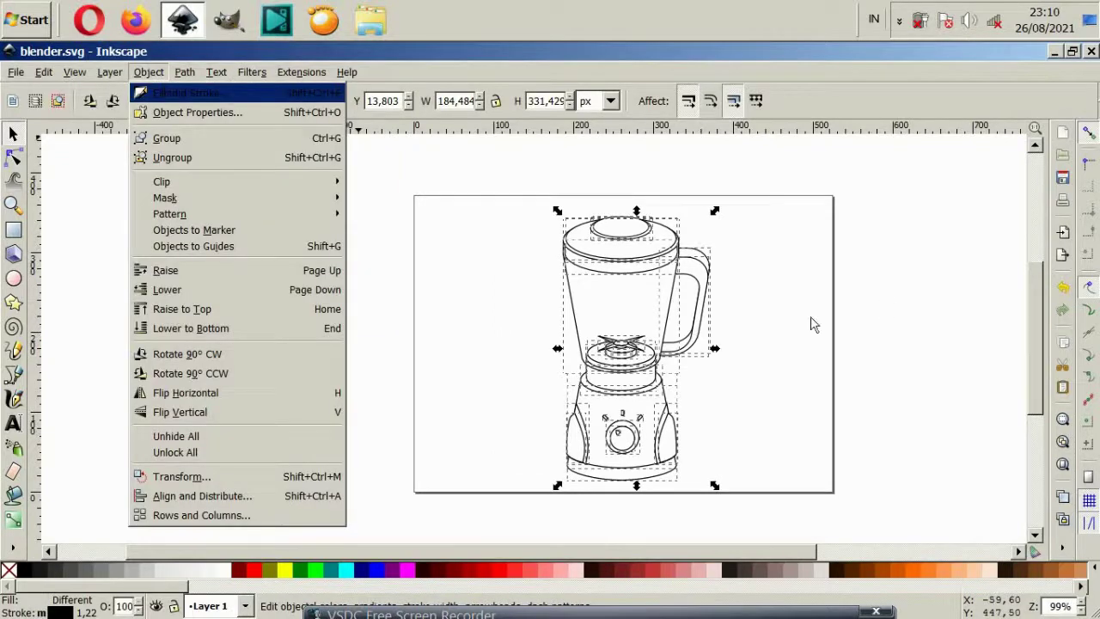
key("Return")
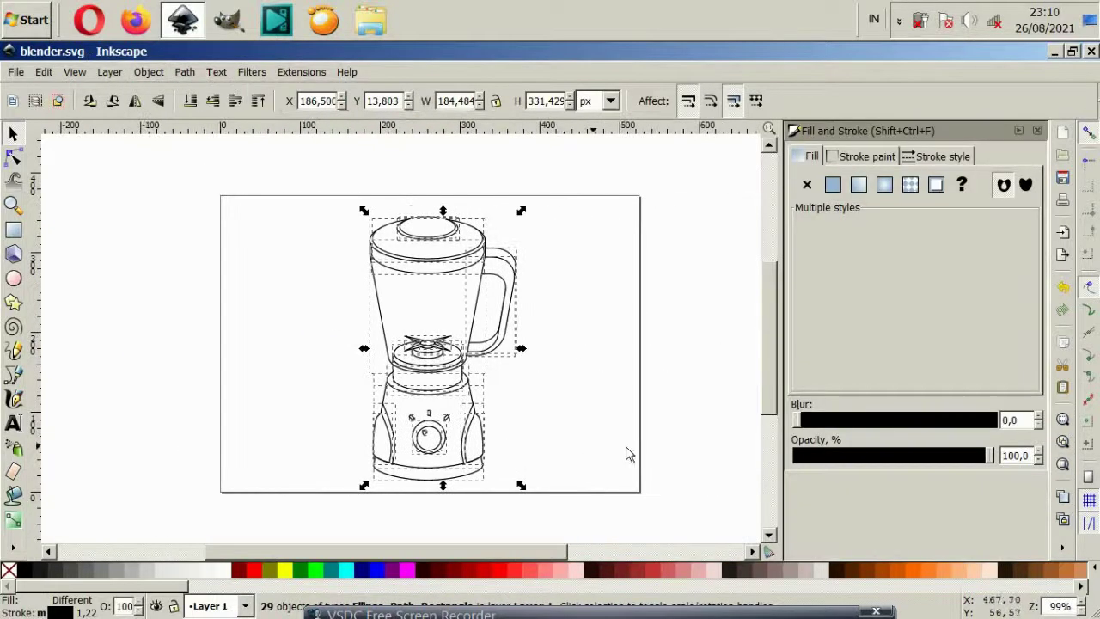
left_click(866, 157)
left_click(942, 157)
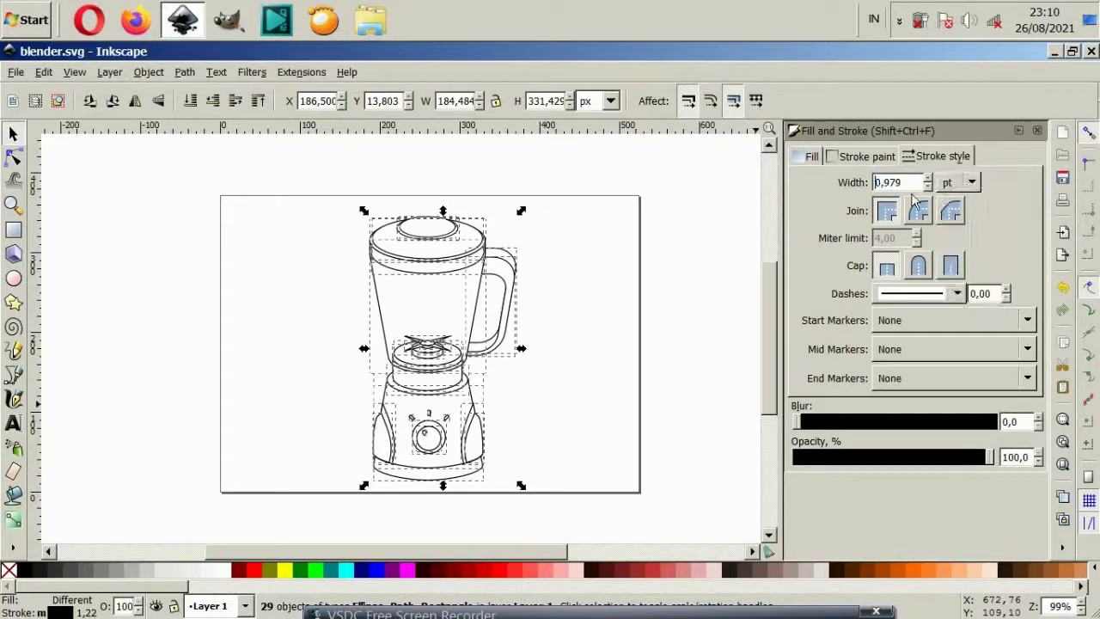
key("Return")
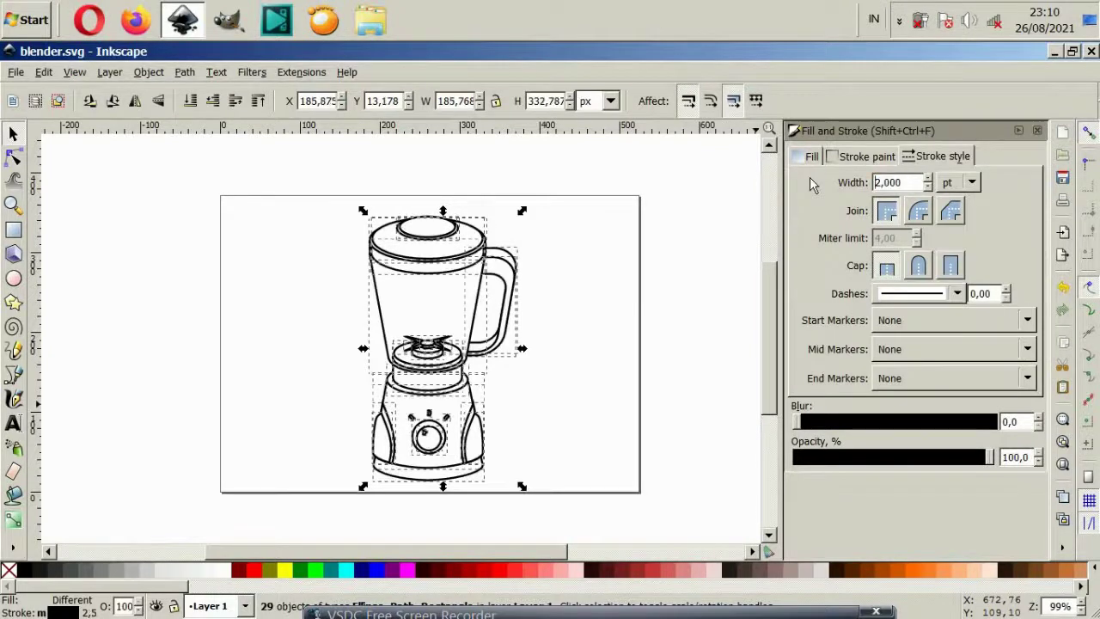
type("1,000")
key("Return")
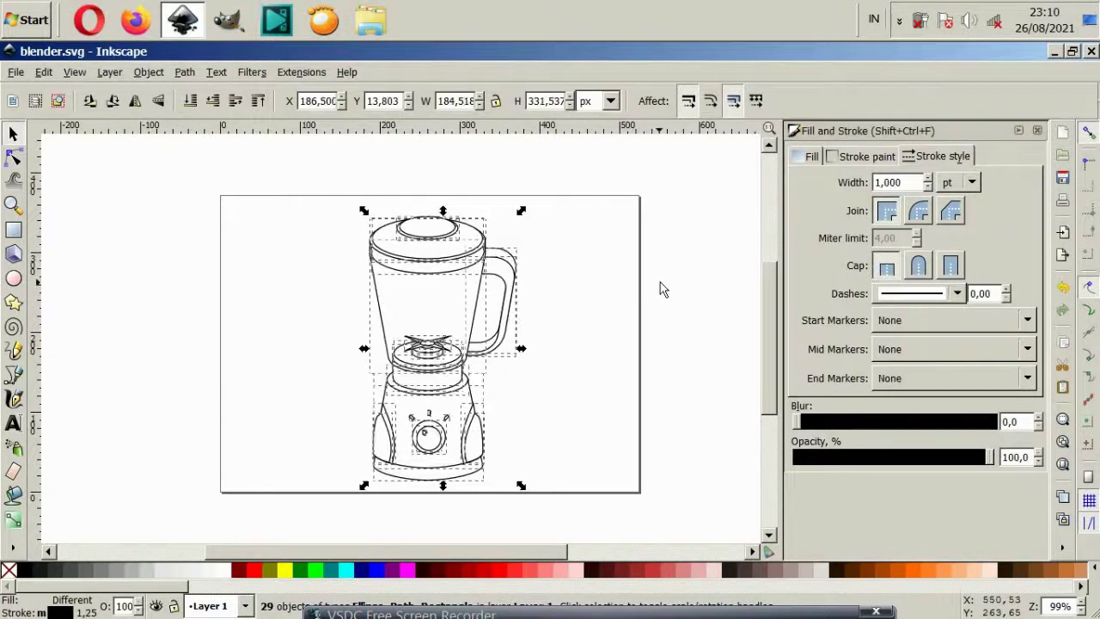
left_click(659, 281)
scroll(653, 310, "down", 1)
scroll(401, 178, "up", 2, "ctrl")
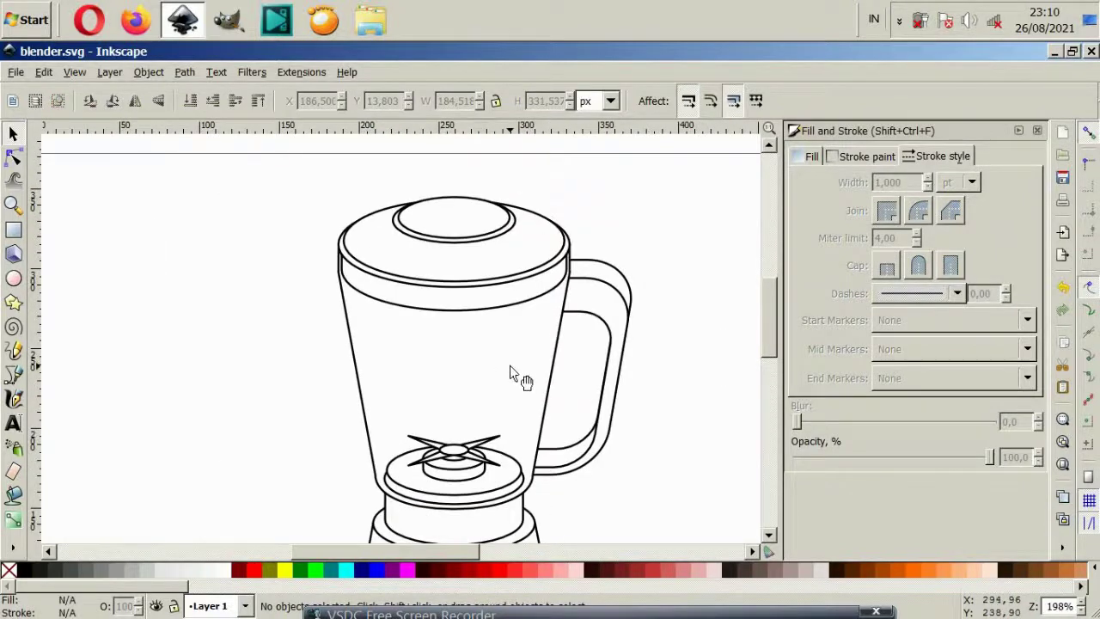
Give the three lid ellipses a dark teal outline and a teal fill
left_click(553, 339)
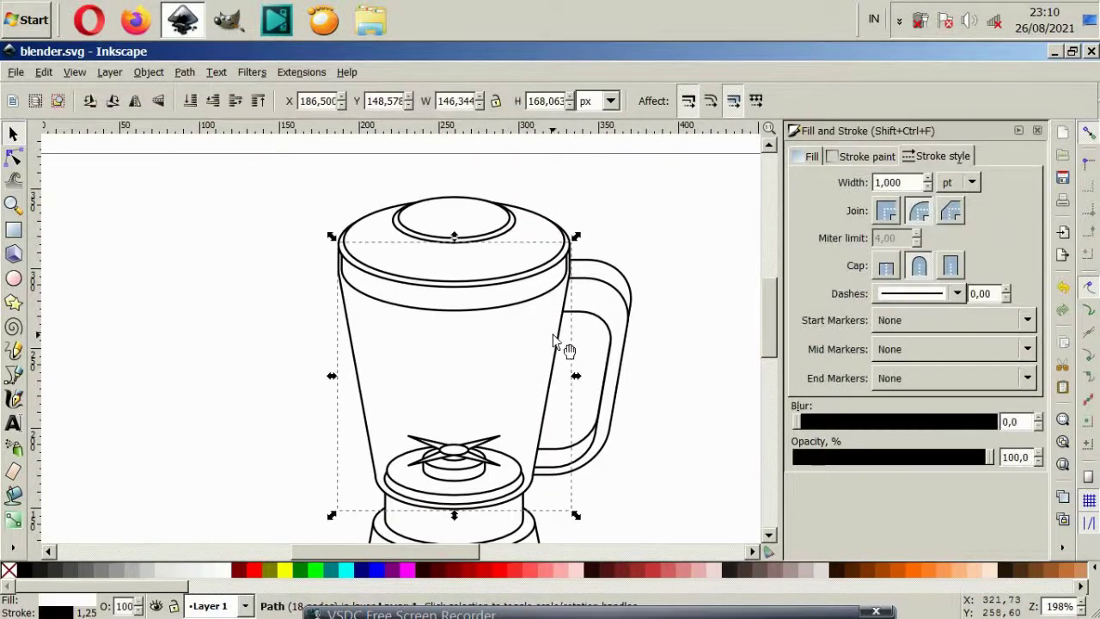
left_click(501, 204, "ctrl")
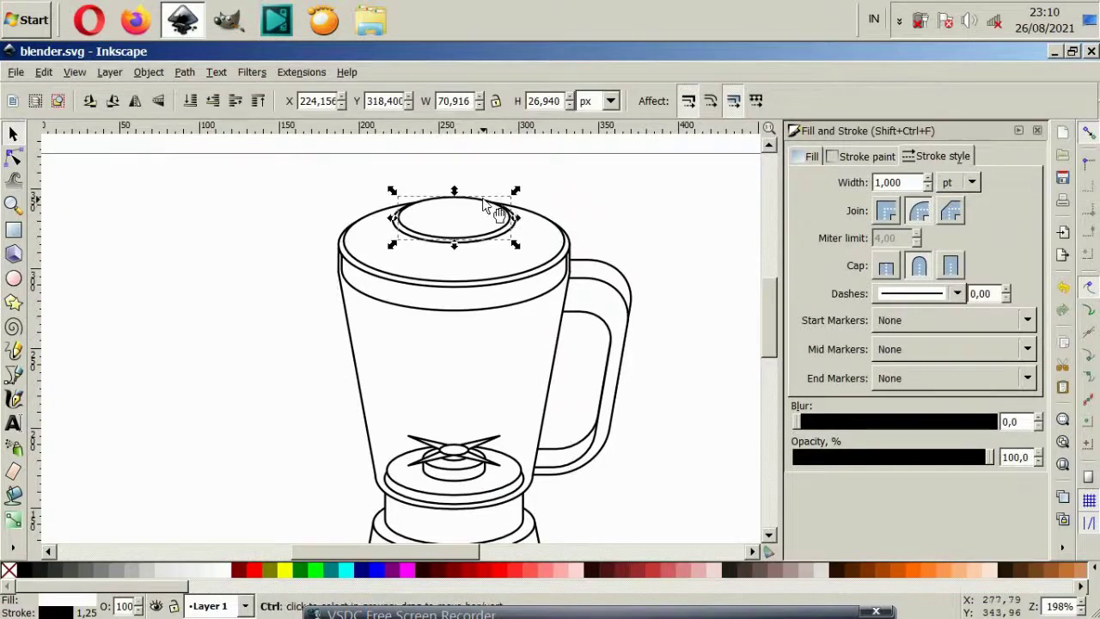
scroll(483, 205, "up", 2, "ctrl")
left_click(553, 243, "shift")
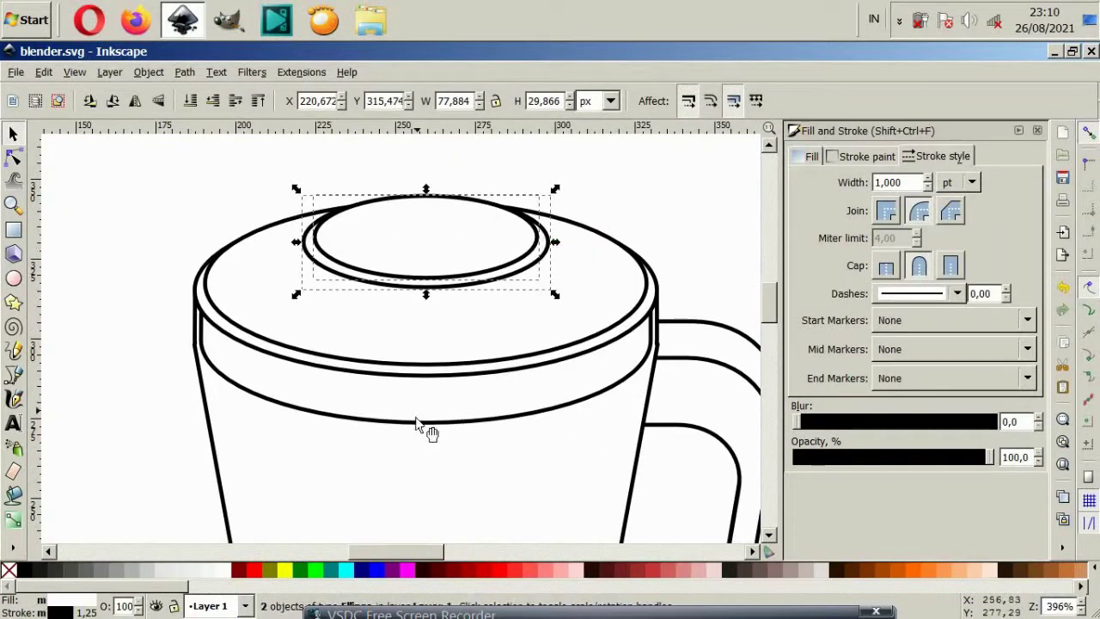
left_click(358, 346, "shift")
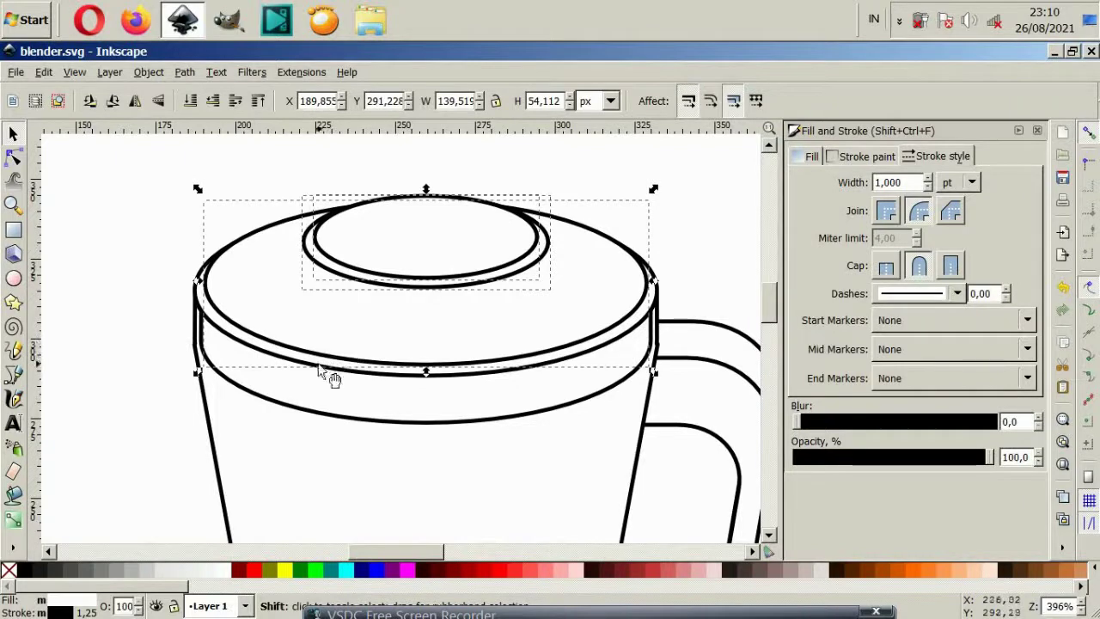
left_click_drag(189, 586, 636, 600)
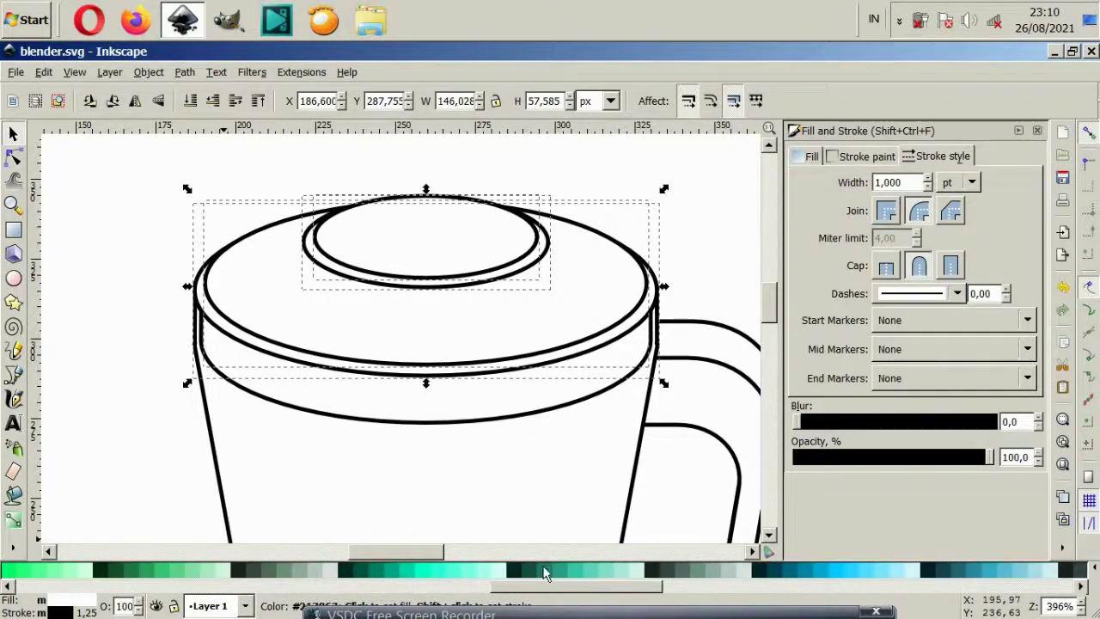
left_click(531, 569, "shift")
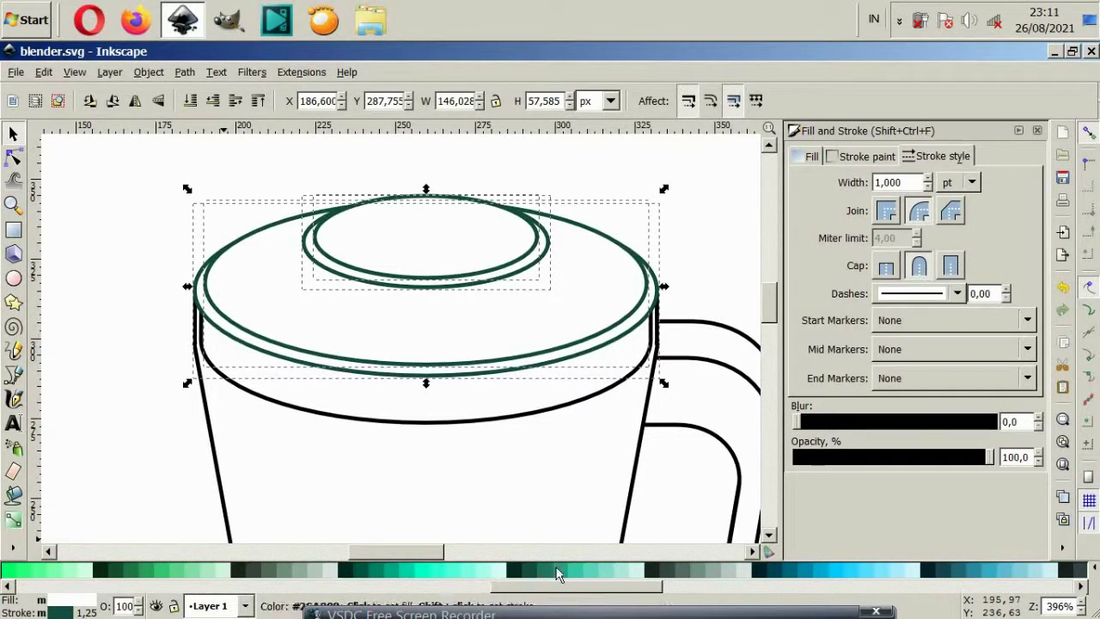
left_click(562, 570)
Fill the lid's side band with the same teal as the lid
left_click(653, 344)
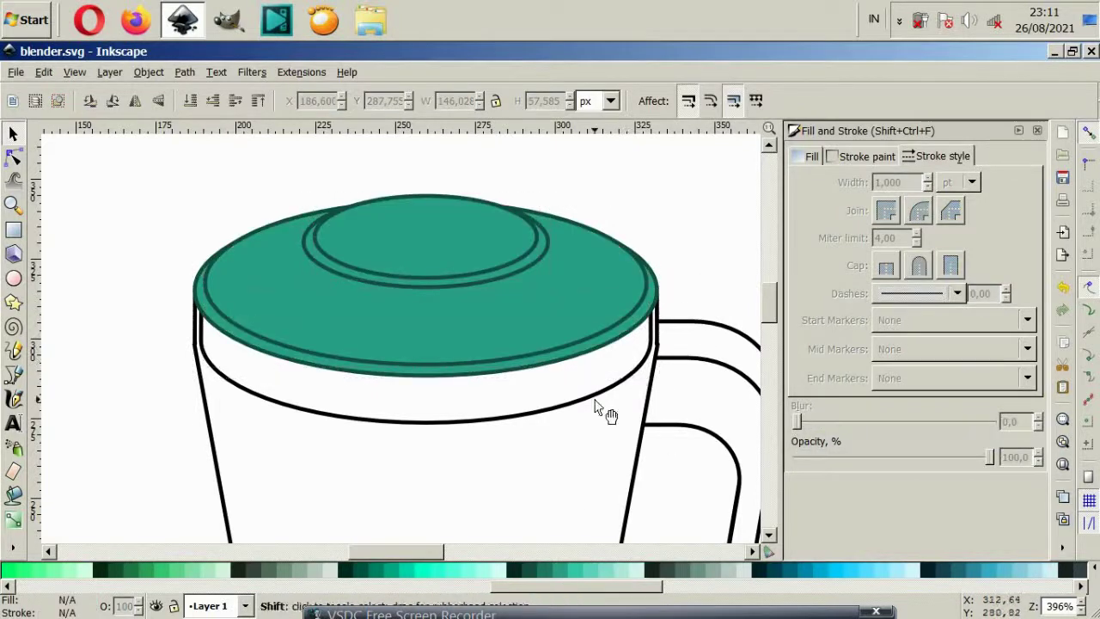
left_click(550, 572)
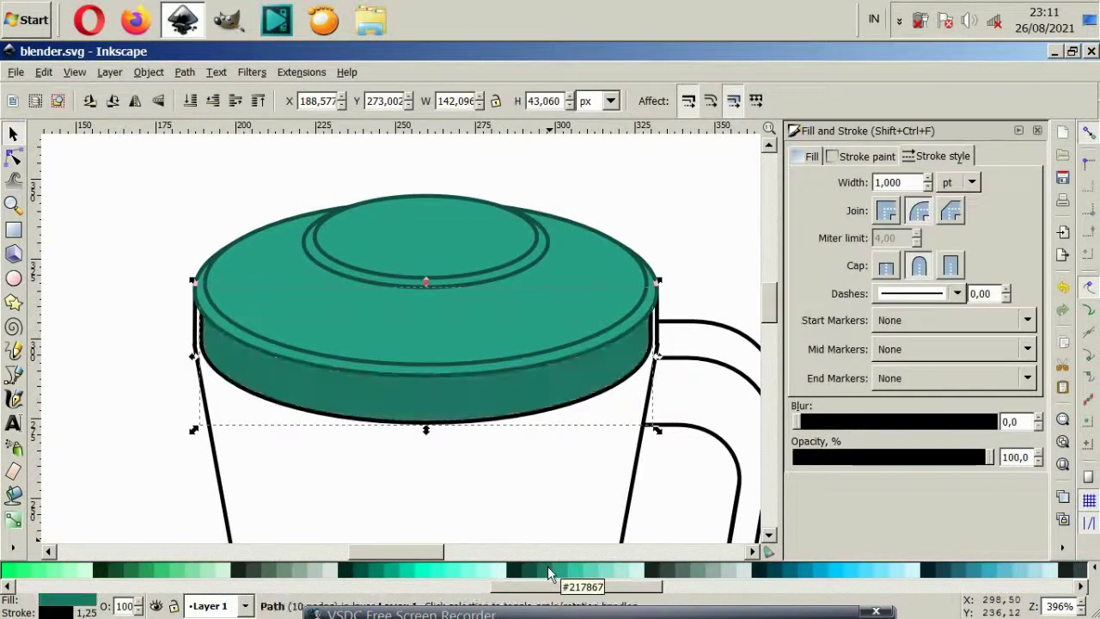
left_click(563, 570)
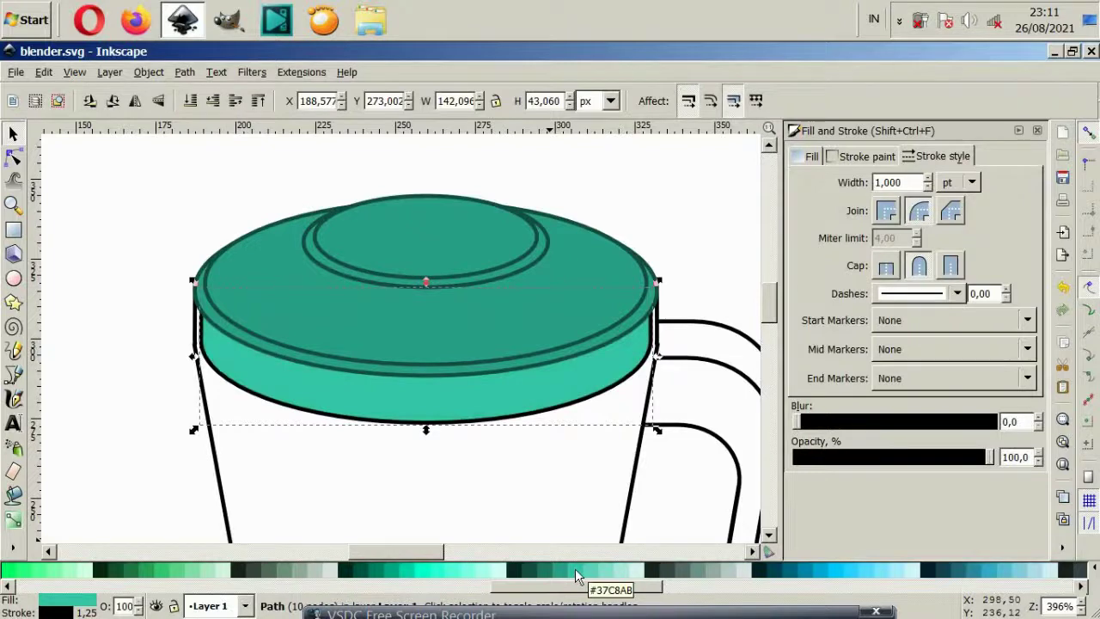
left_click(564, 569)
left_click(693, 252)
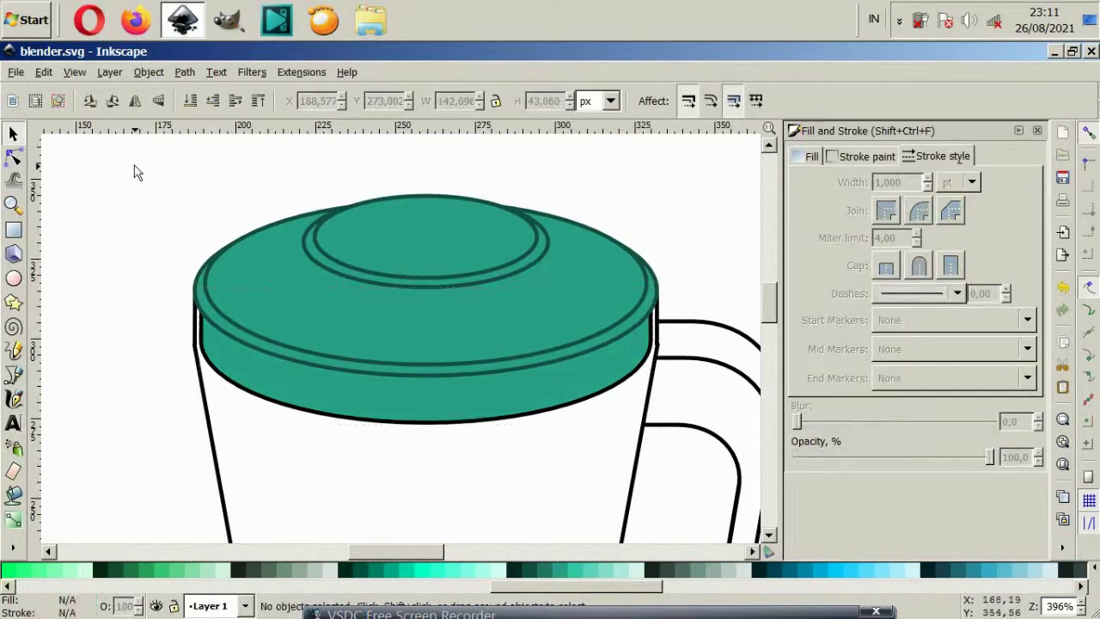
left_click(359, 412)
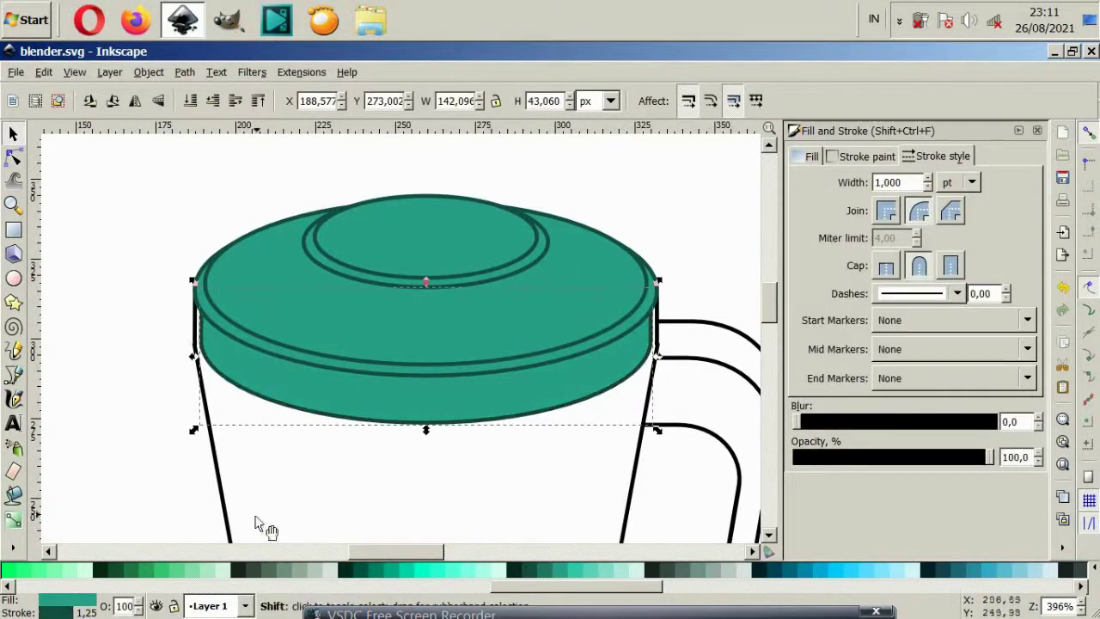
key("Escape")
scroll(302, 408, "down", 2, "ctrl")
scroll(331, 377, "up", 2, "ctrl")
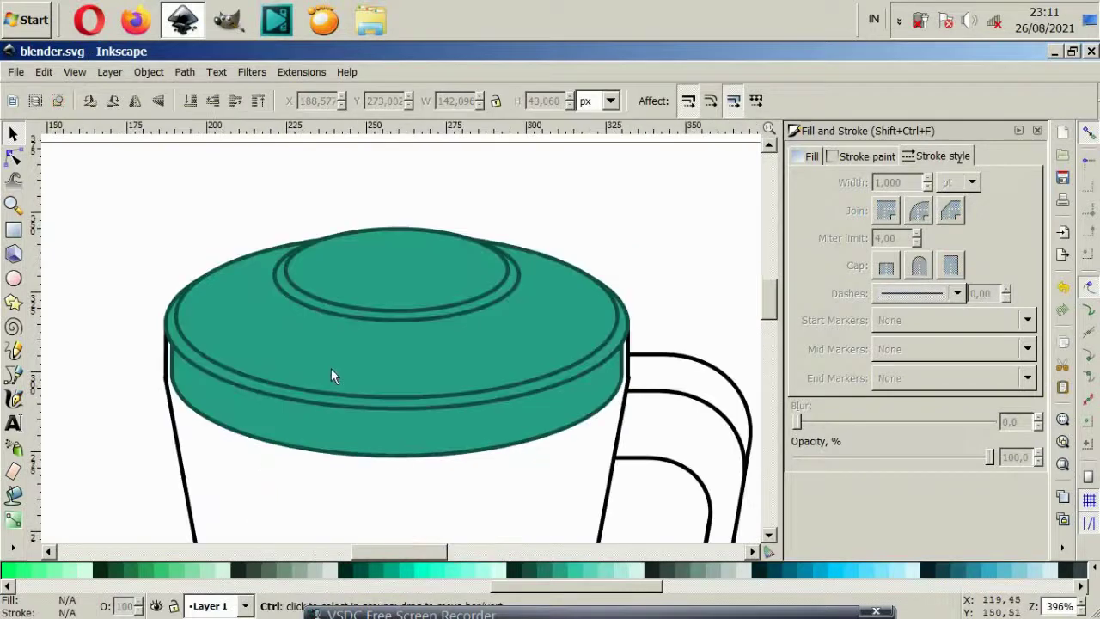
Fill the lid ring bands and lid body with a darker teal
left_click(404, 294)
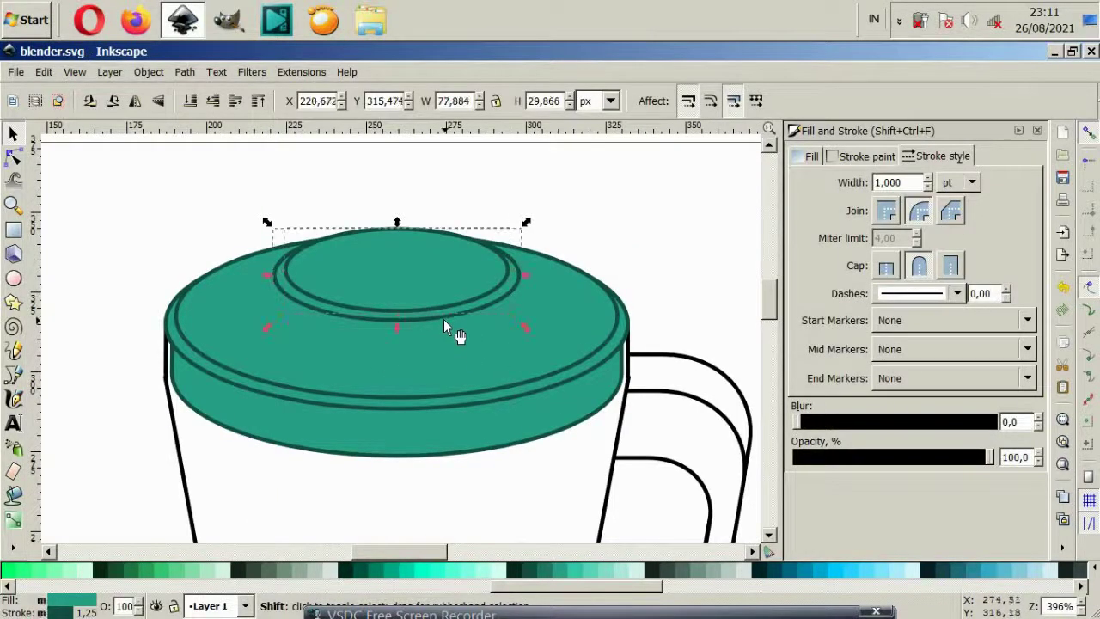
key("Escape")
left_click(358, 319, "ctrl")
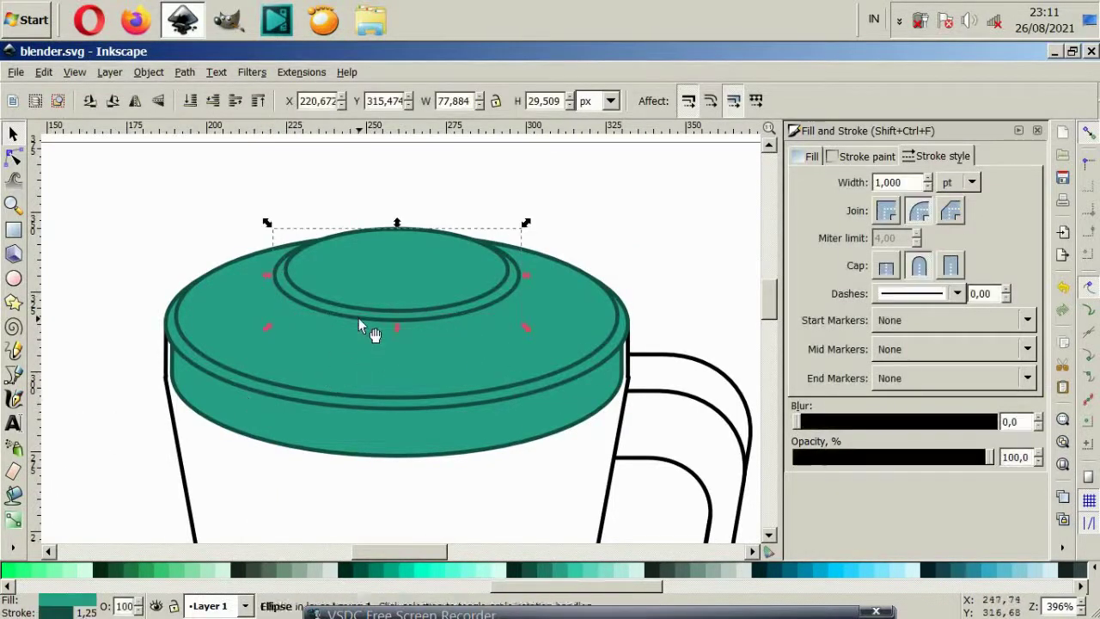
left_click(329, 406, "ctrl+shift")
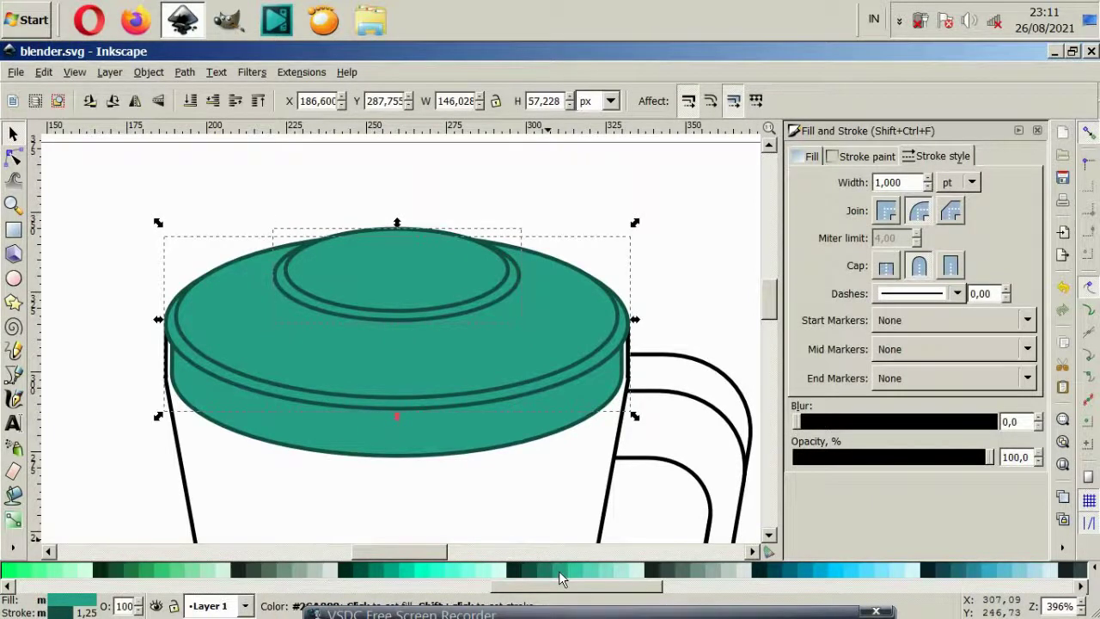
left_click(544, 571)
Shade the inner top ellipse and the large lid ellipse with vertical gradients
left_click(361, 277)
key("g")
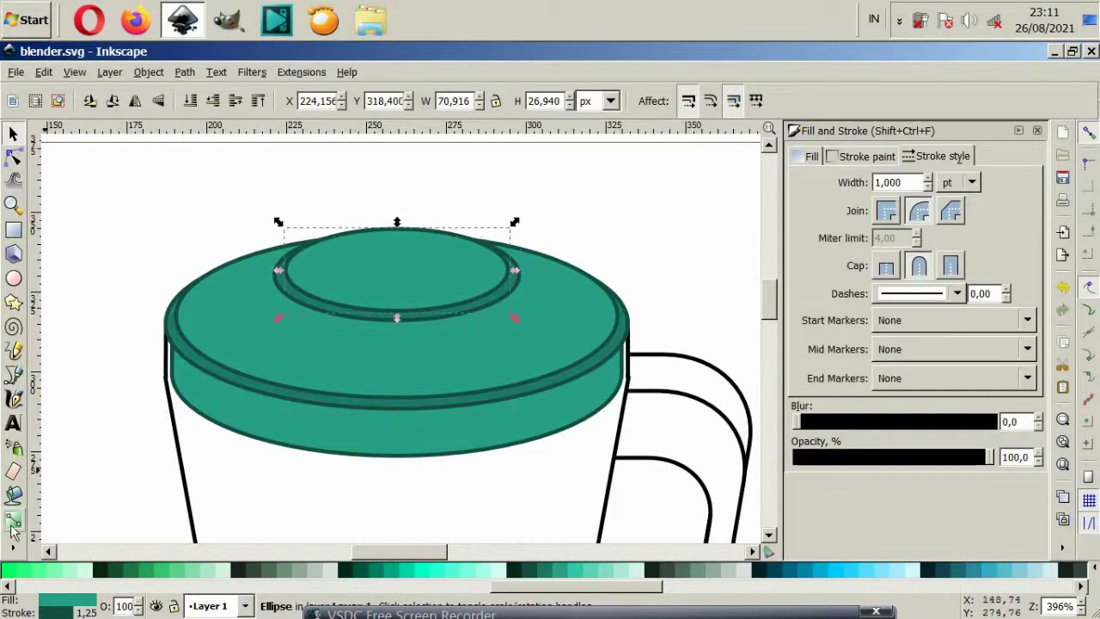
left_click_drag(400, 218, 402, 335)
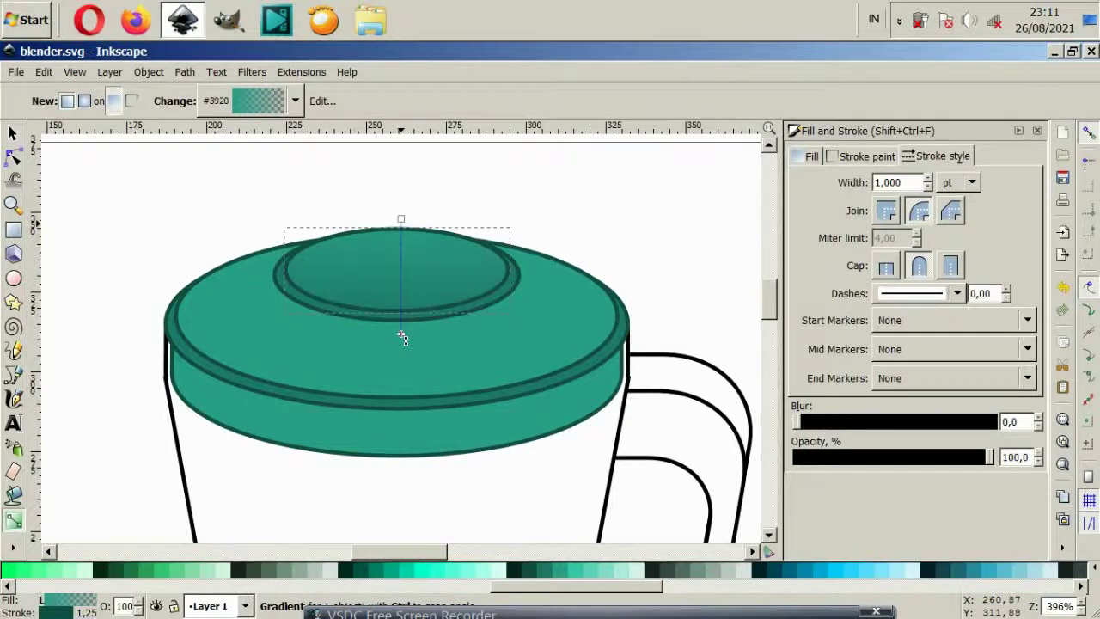
key("s")
left_click(304, 323)
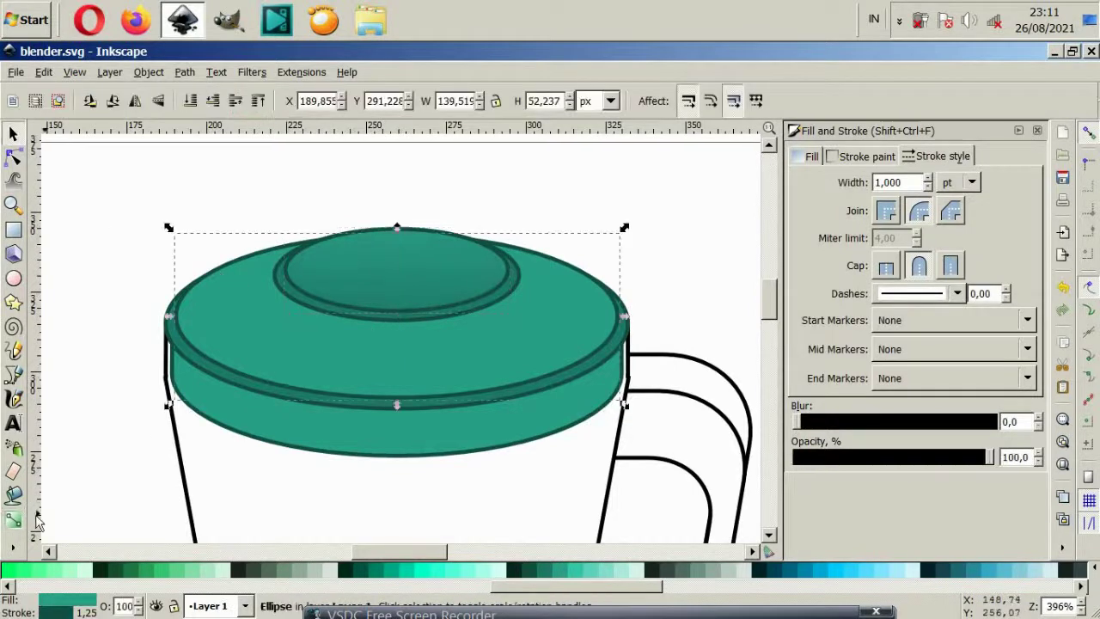
key("g")
left_click_drag(398, 215, 398, 382)
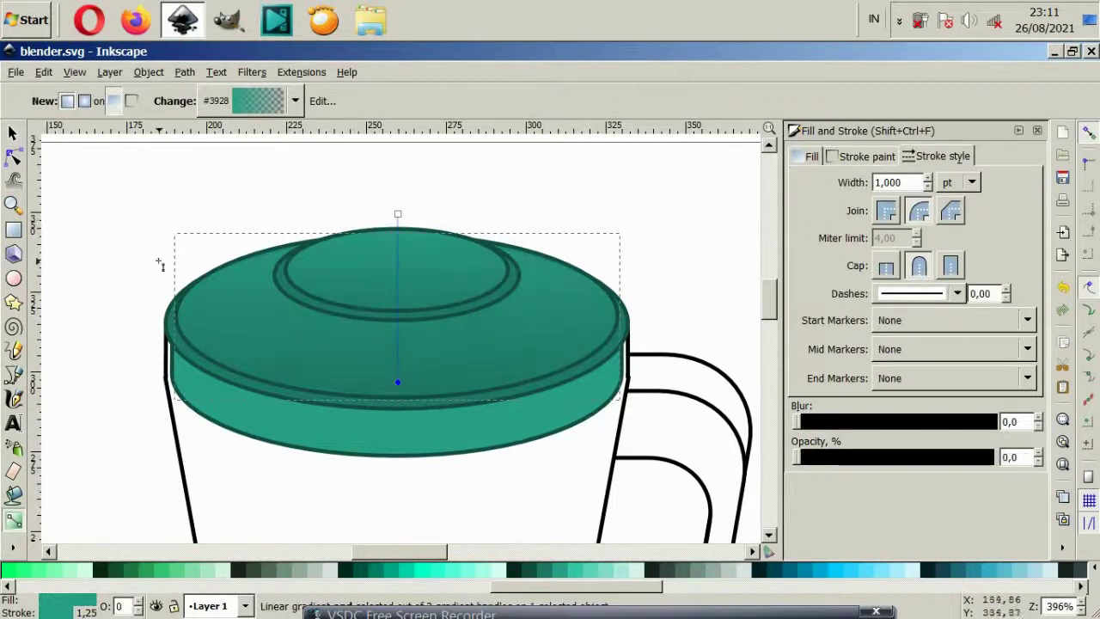
key("s")
left_click(331, 442)
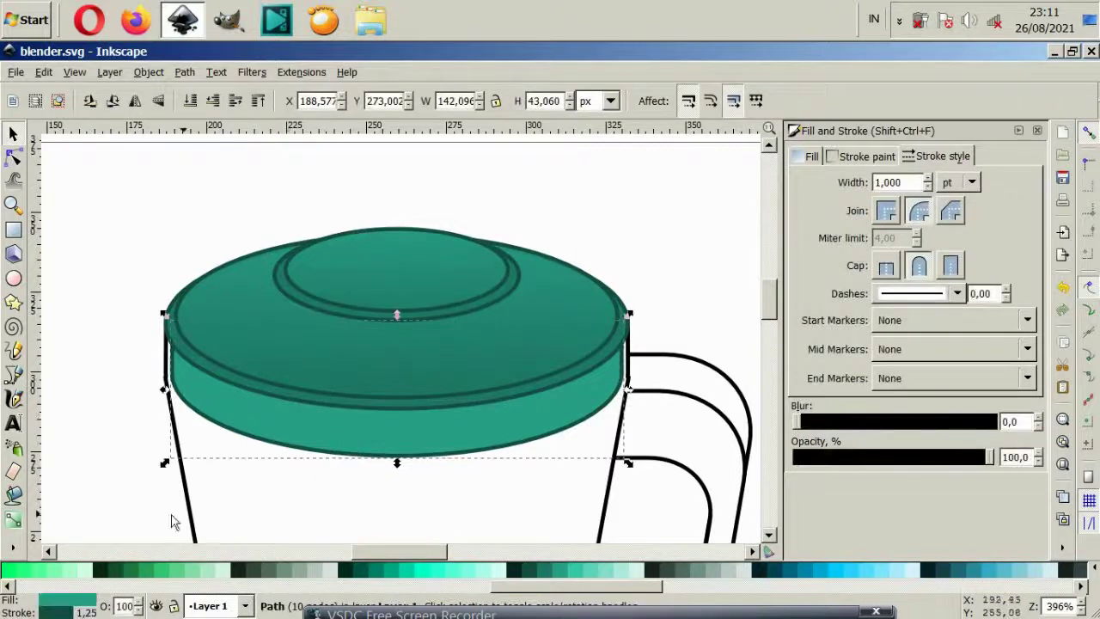
left_click(104, 483)
scroll(250, 477, "down", 4)
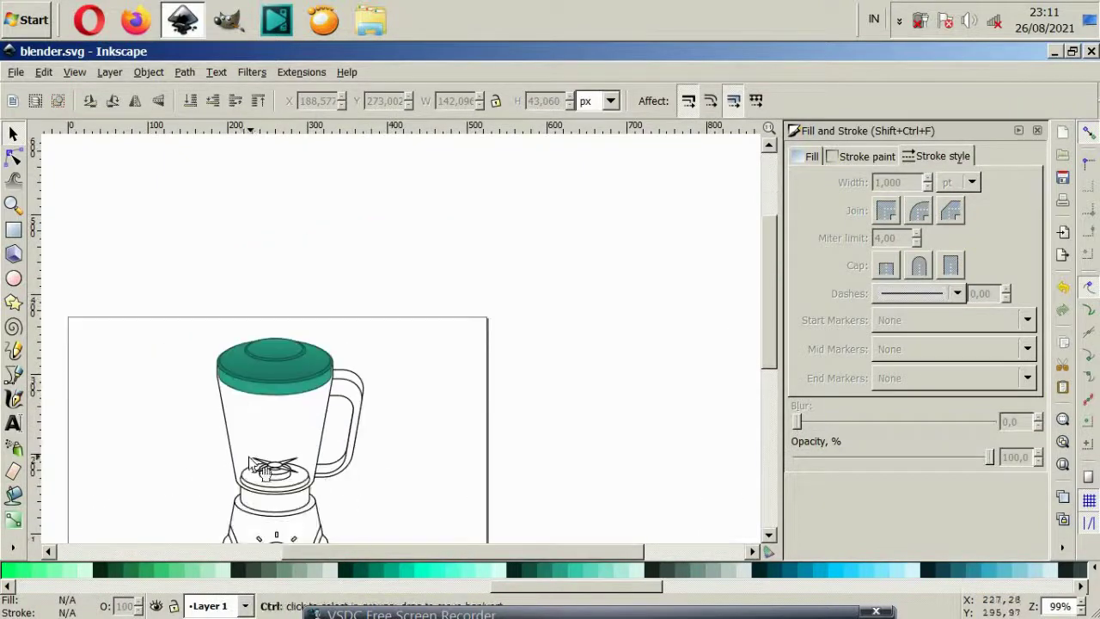
Add a vertical gradient down the jug body, starting pale teal at the top
scroll(243, 453, "up", 2)
left_click(215, 450)
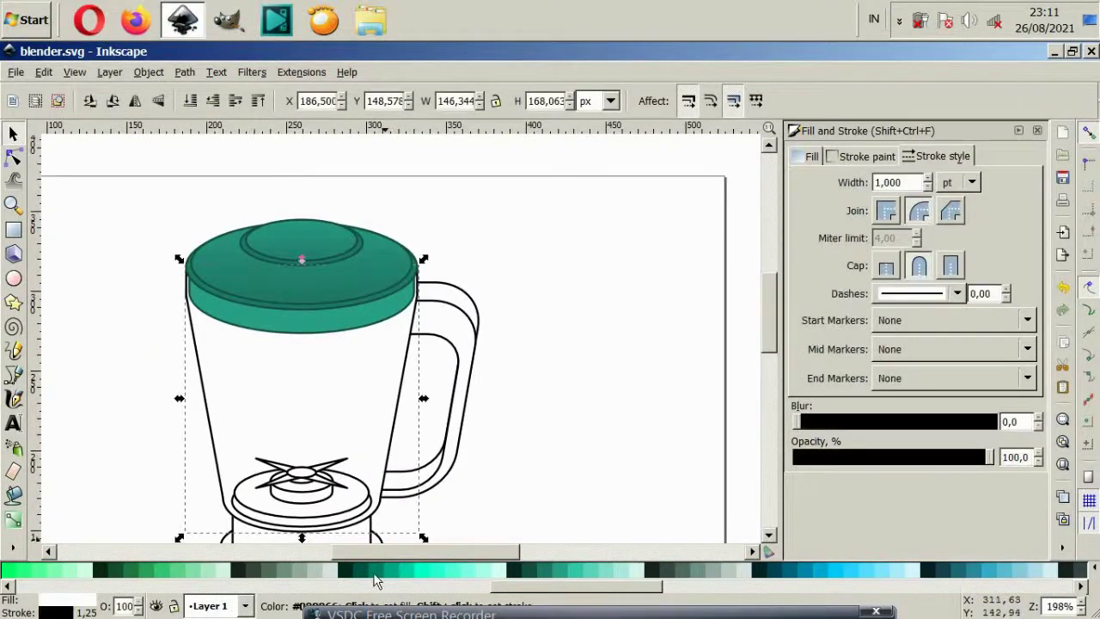
left_click(551, 494)
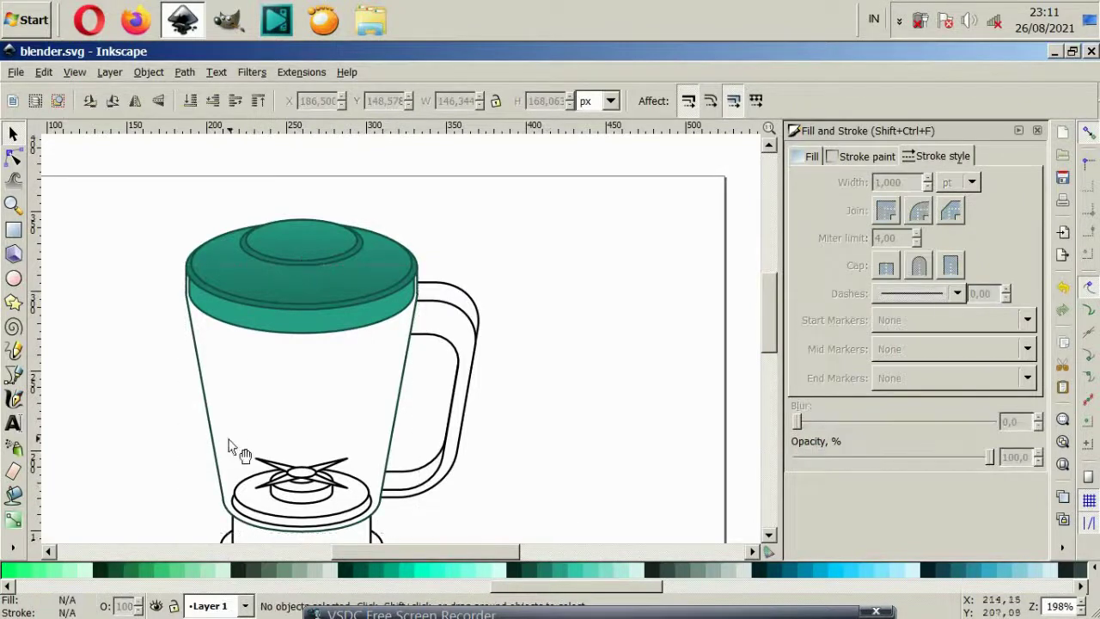
left_click(210, 443)
key("g")
left_click_drag(309, 300, 310, 530)
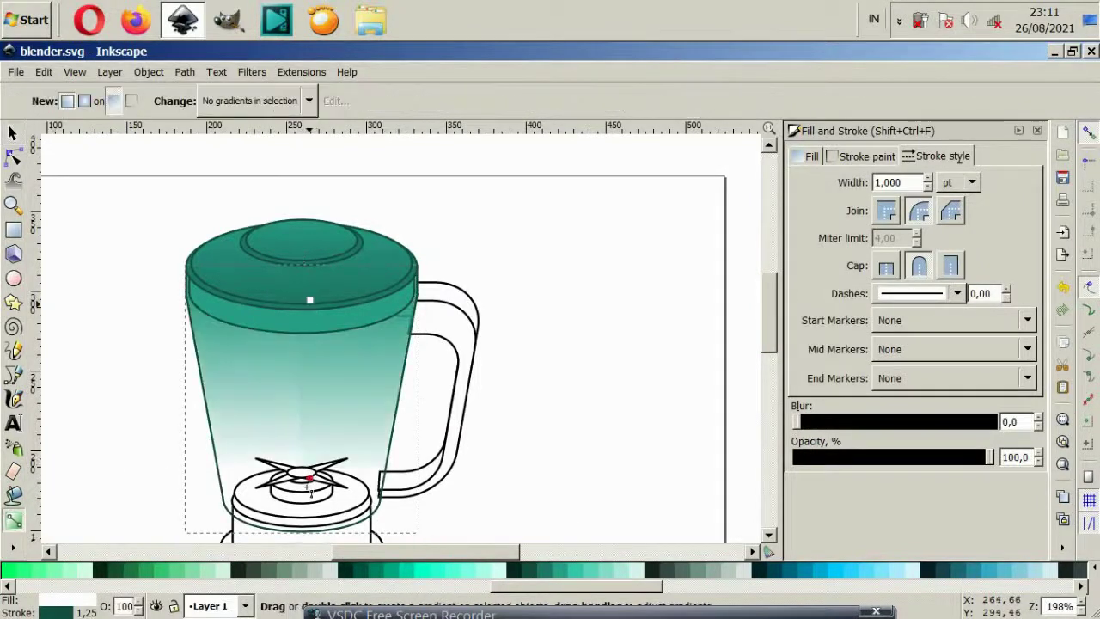
left_click(309, 530)
left_click_drag(311, 302, 311, 210)
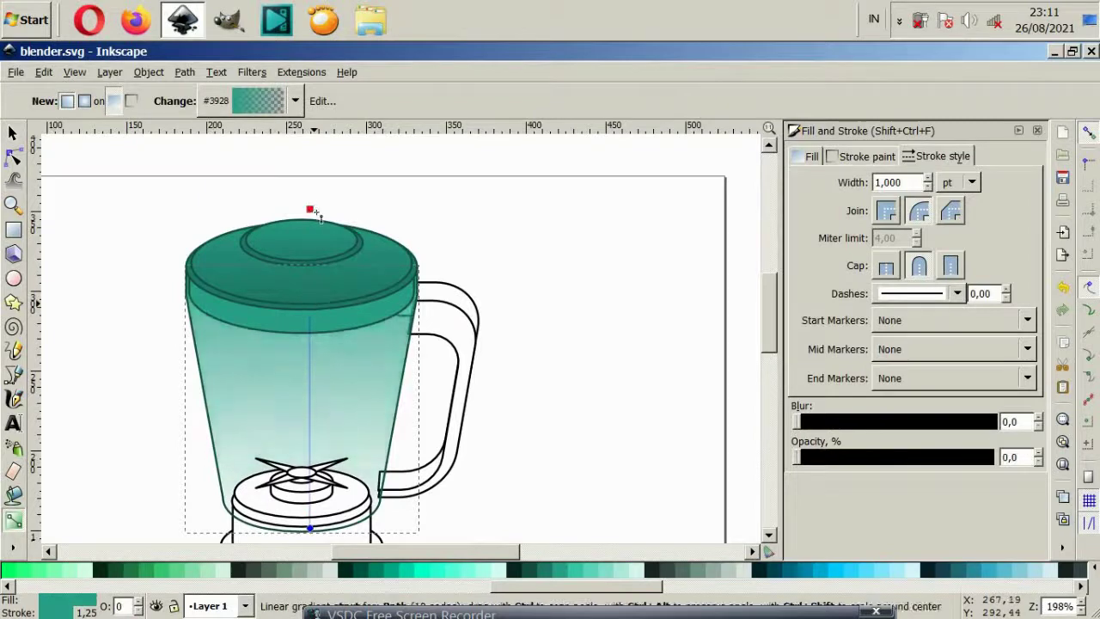
left_click(311, 194)
scroll(402, 415, "down", 2)
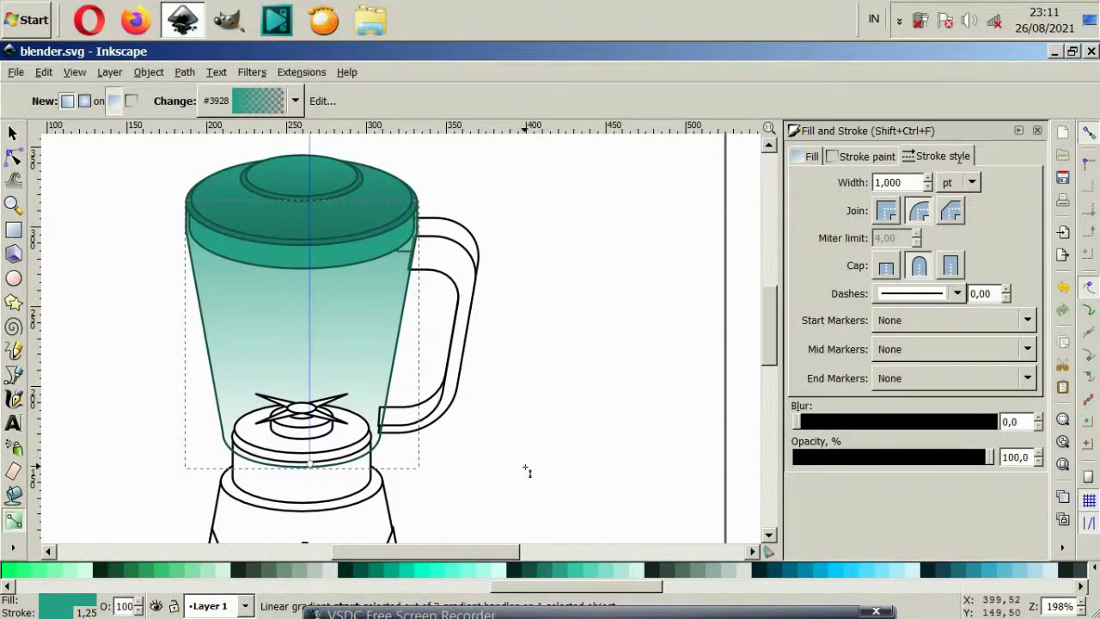
left_click(616, 575)
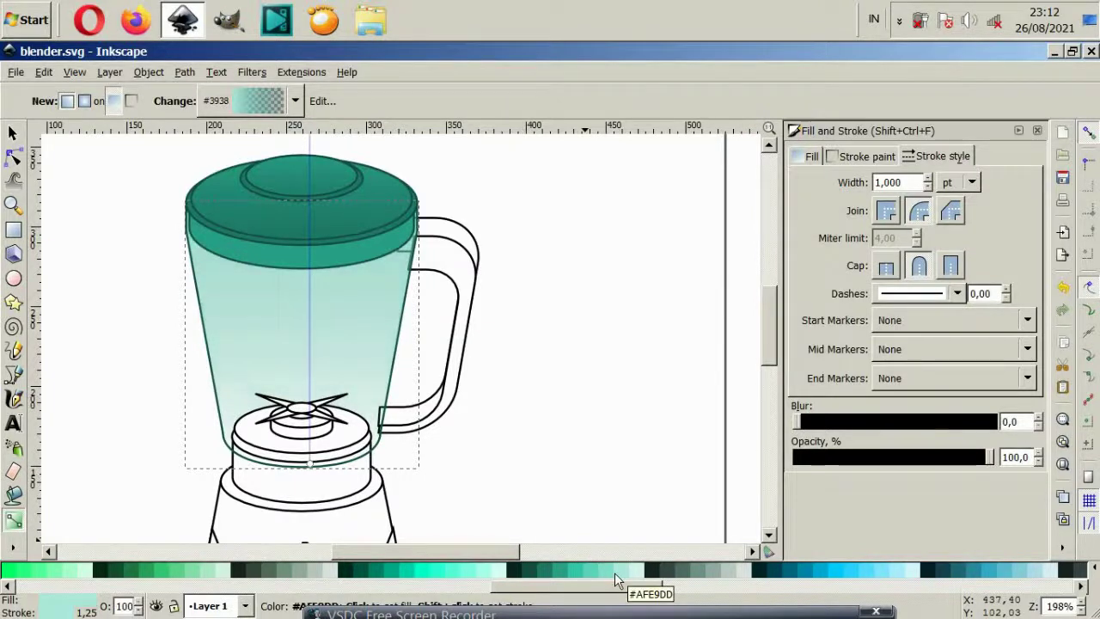
Make the jug gradient's bottom stop an opaque solid teal
left_click(13, 133)
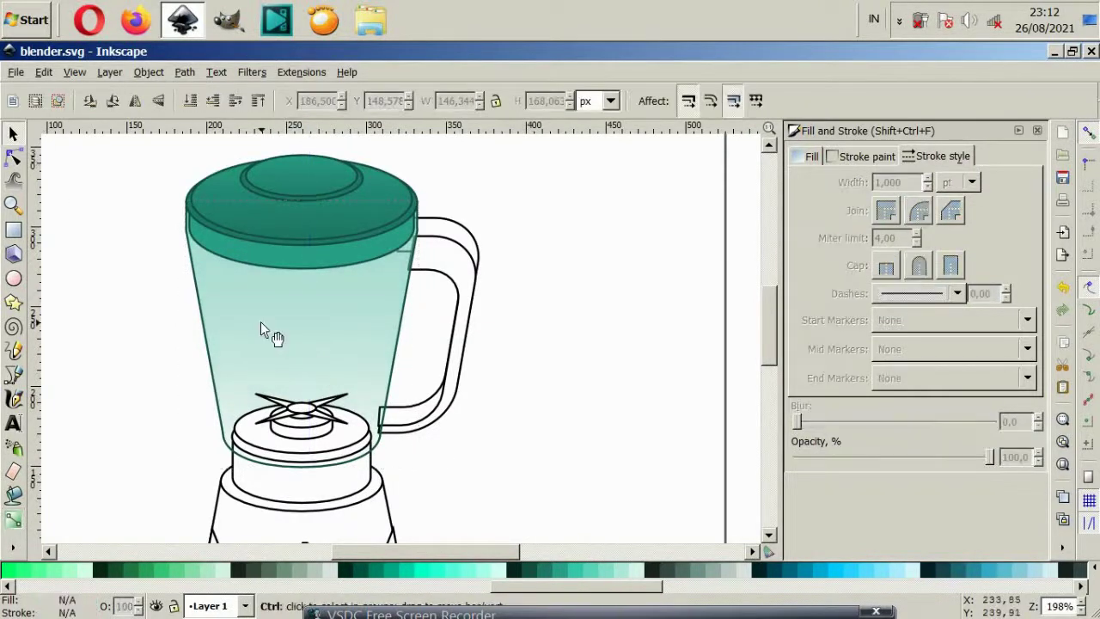
left_click(269, 336)
left_click(12, 520)
left_click(309, 464)
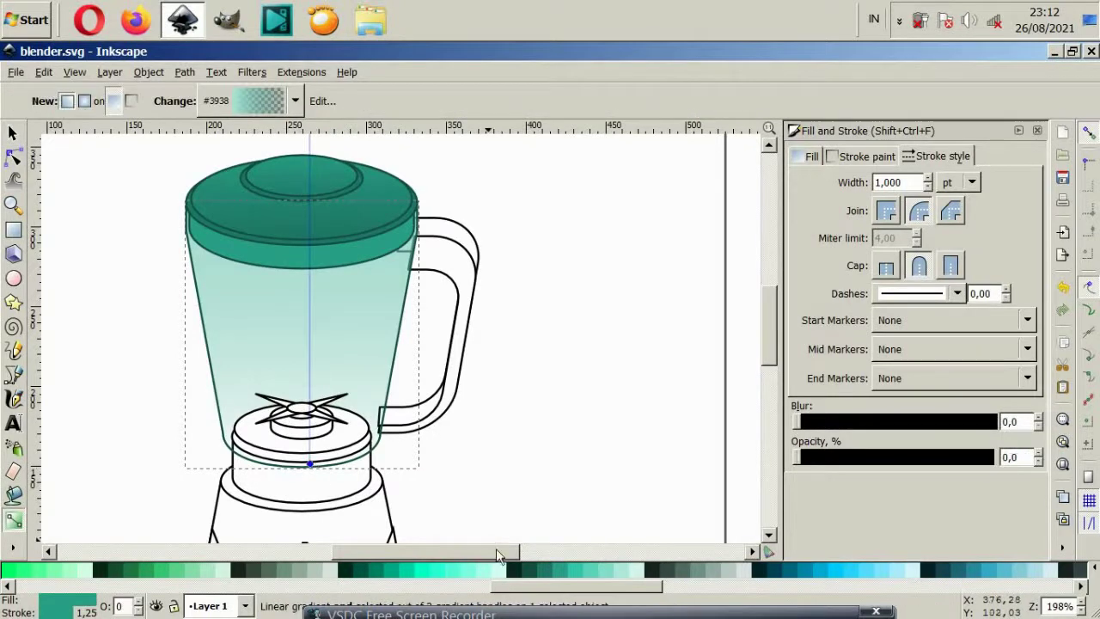
left_click(526, 572)
left_click(559, 572)
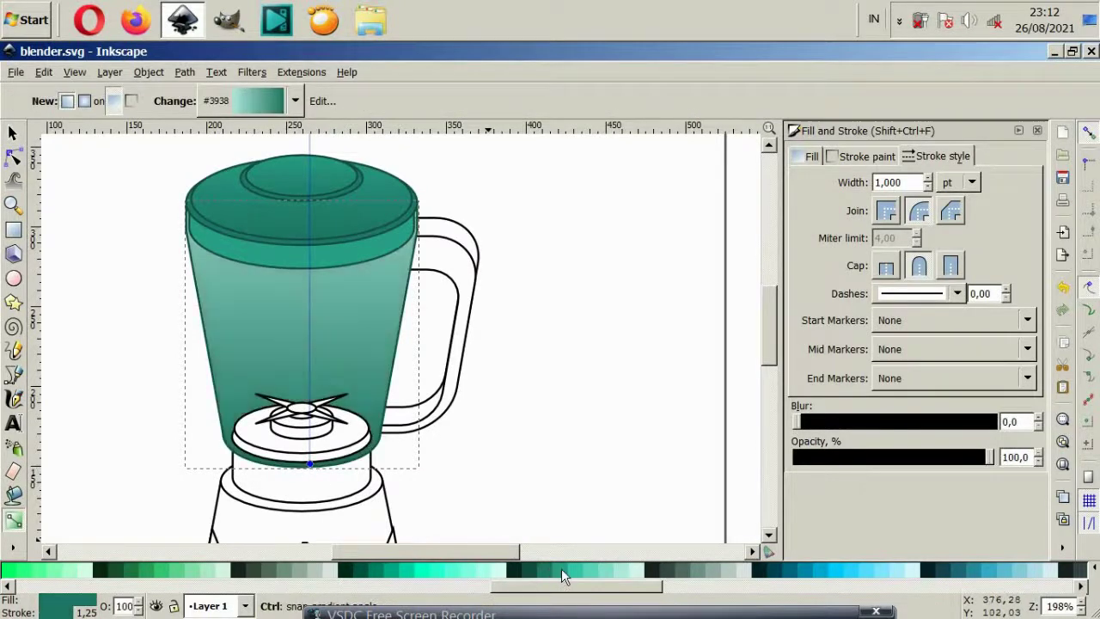
left_click(627, 573)
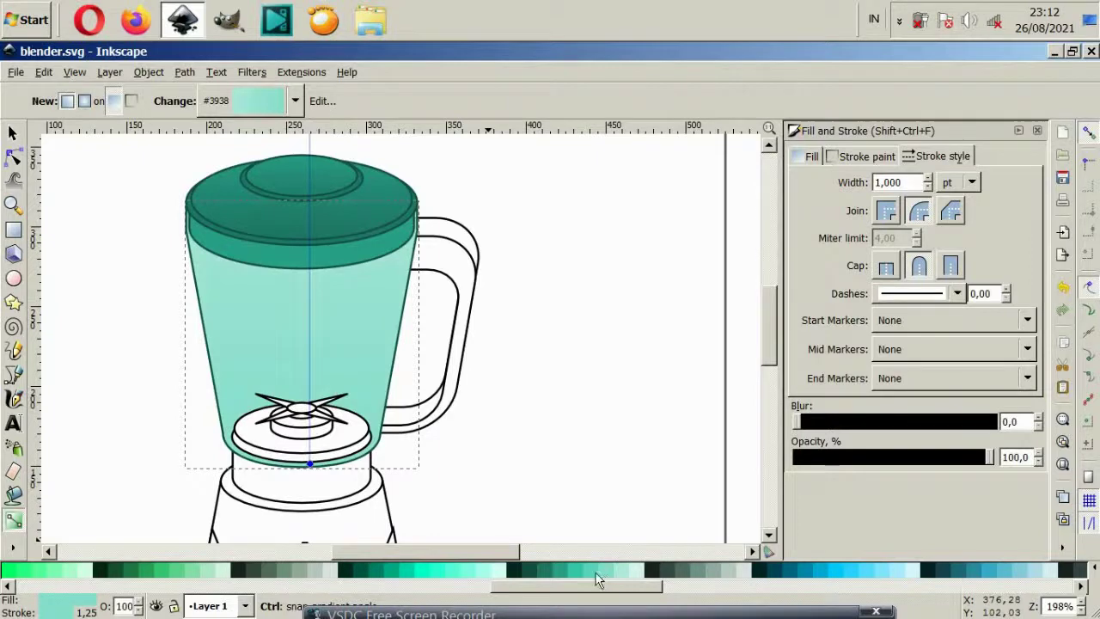
left_click(598, 572)
Move the jug gradient's pale start stop lower down the body
scroll(313, 198, "up", 2)
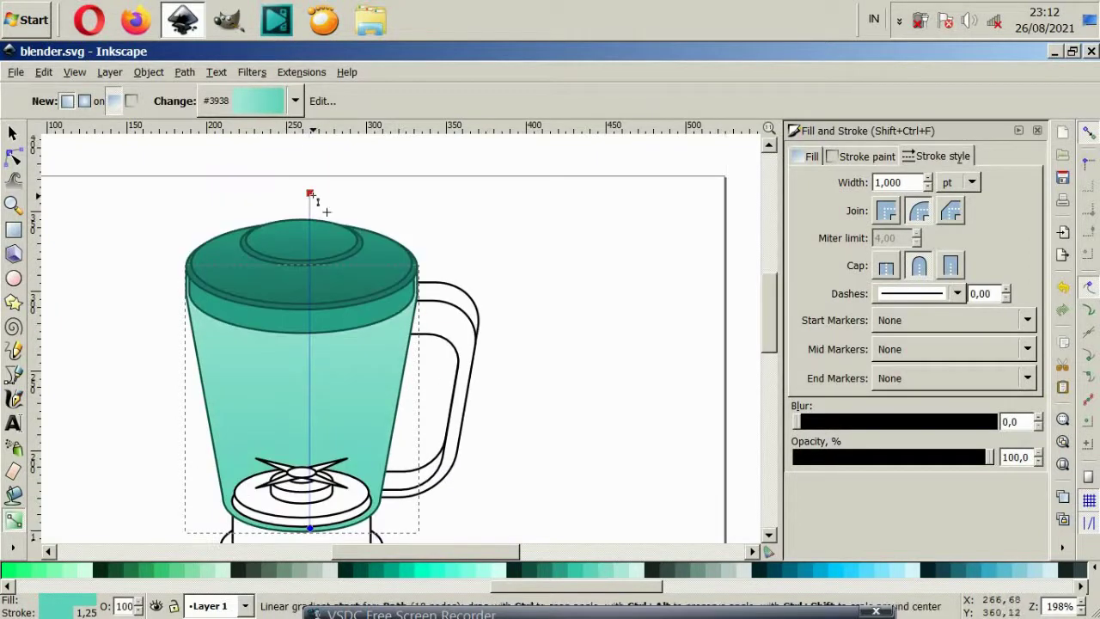
left_click(310, 194)
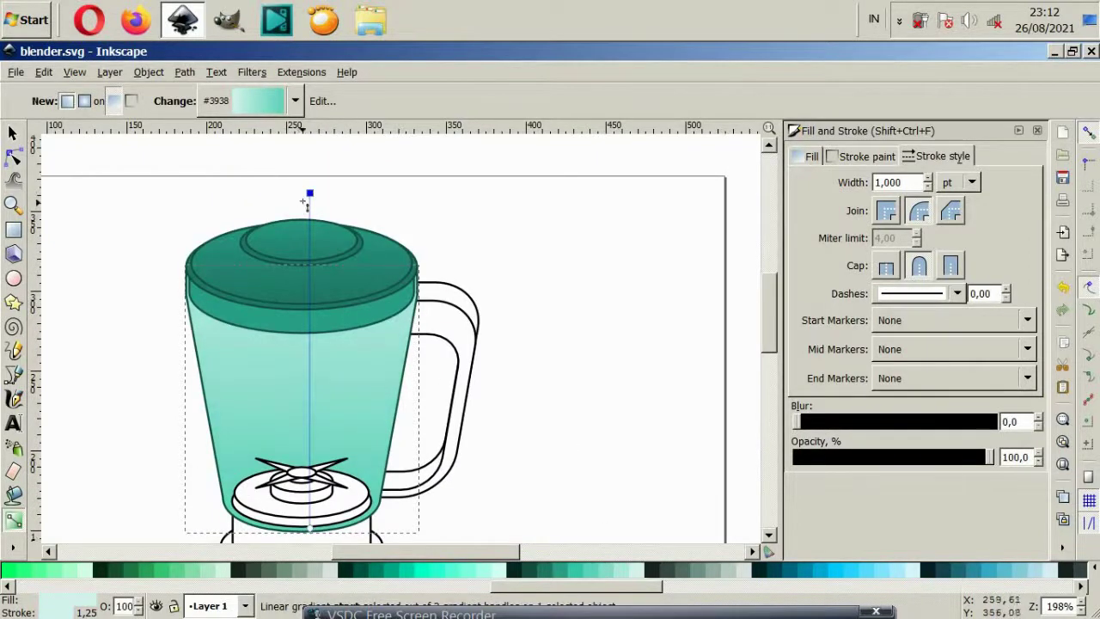
left_click_drag(305, 198, 311, 337)
left_click(13, 133)
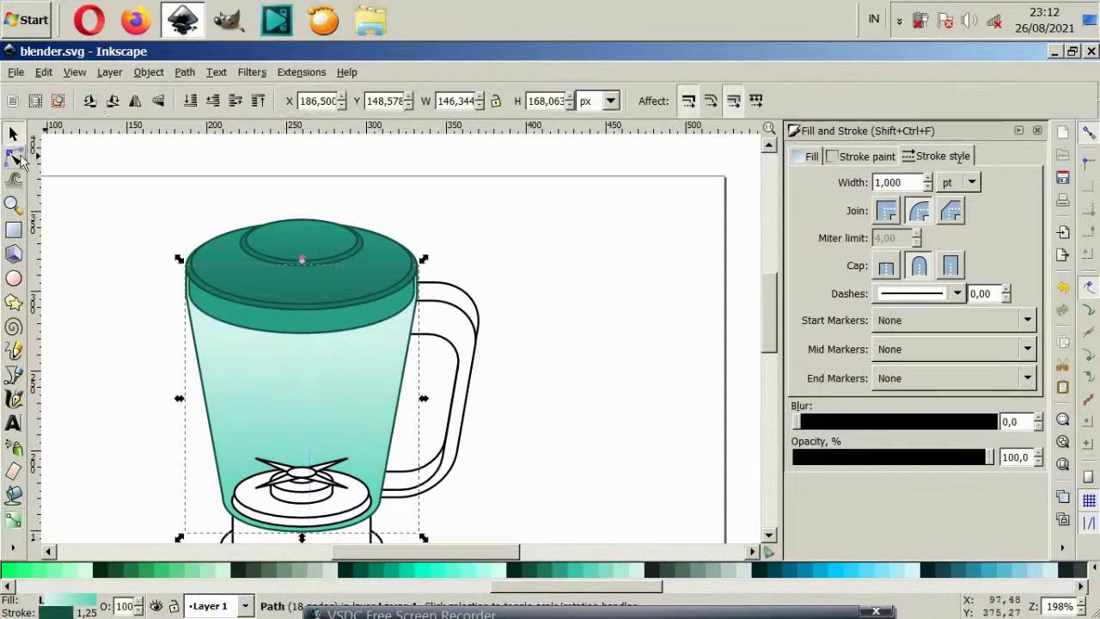
scroll(200, 277, "down", 1)
scroll(204, 283, "down", 1)
scroll(309, 457, "up", 1)
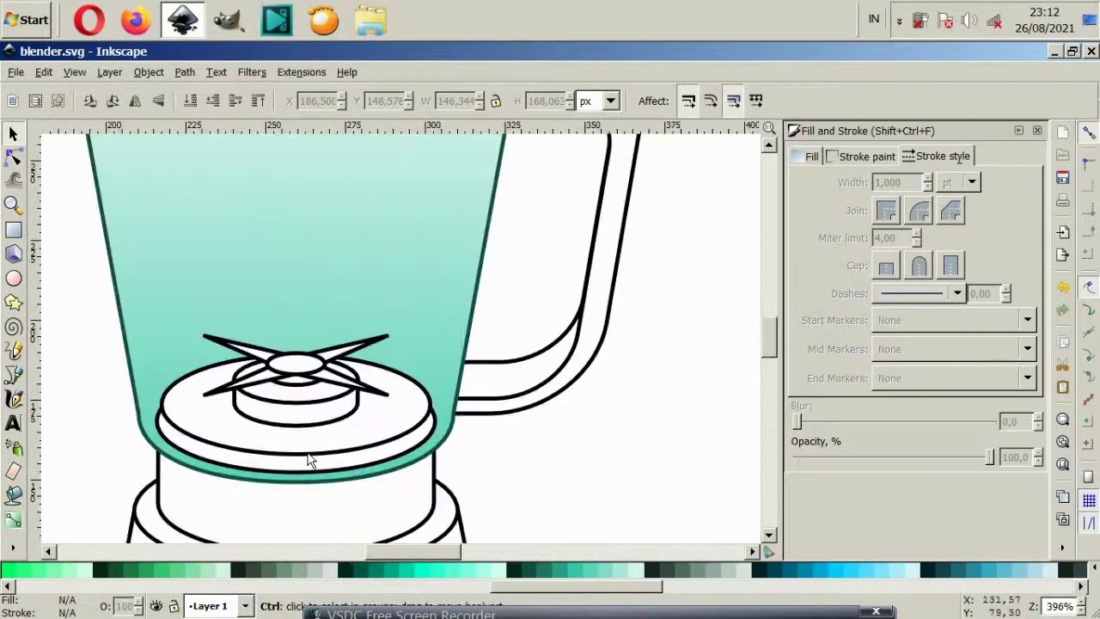
scroll(310, 457, "down", 1)
left_click(370, 361)
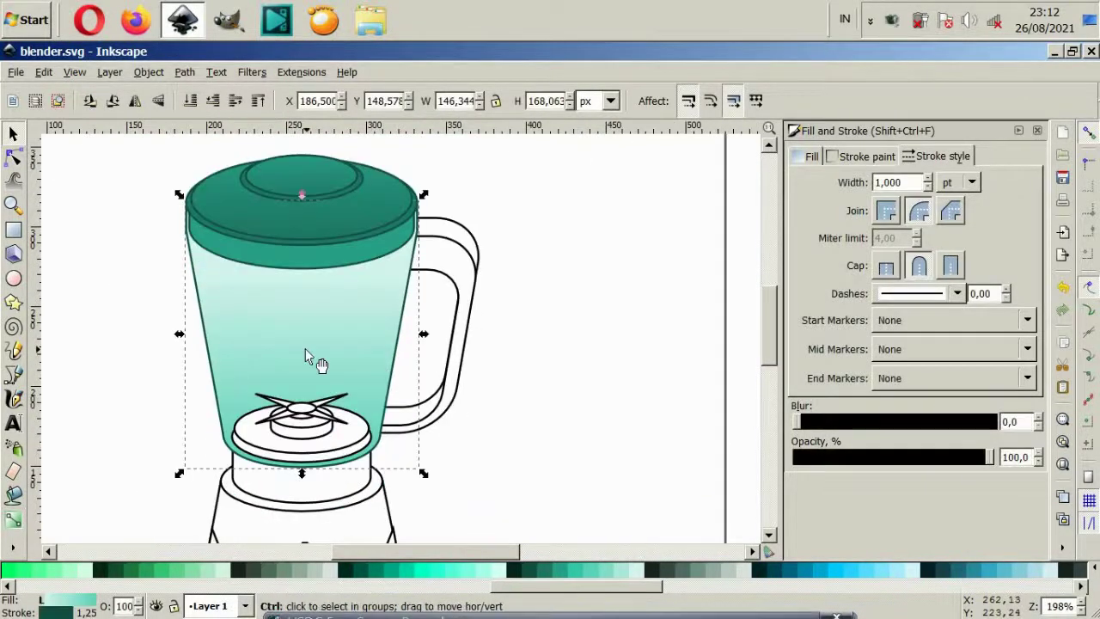
left_click(562, 427)
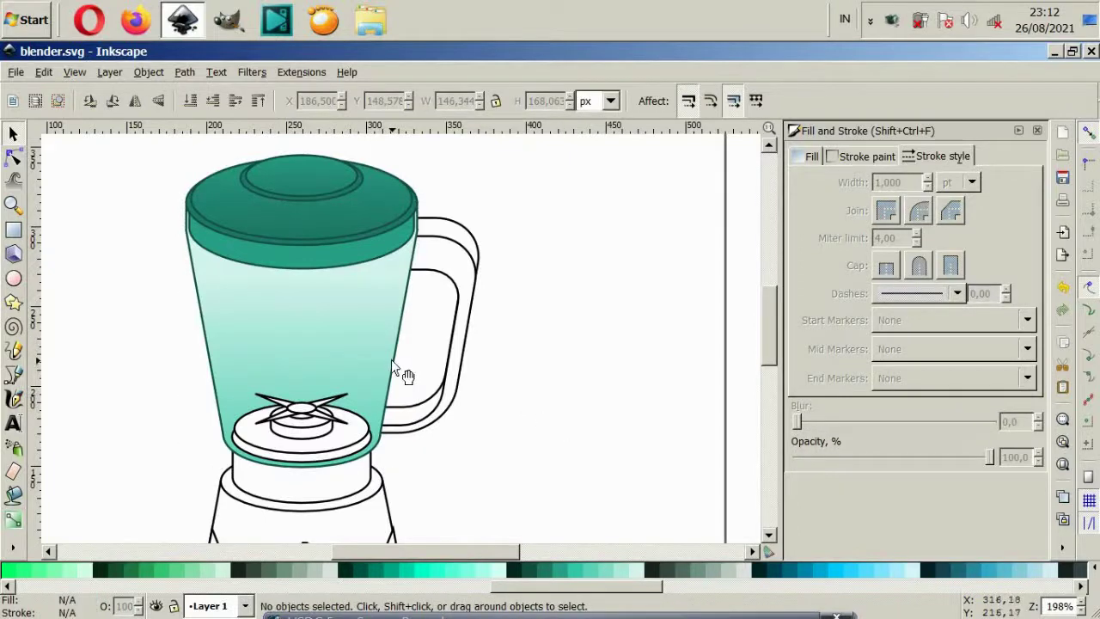
left_click(428, 293)
Give the outer handle path a vertical pale mint-to-dark teal gradient
key("Escape")
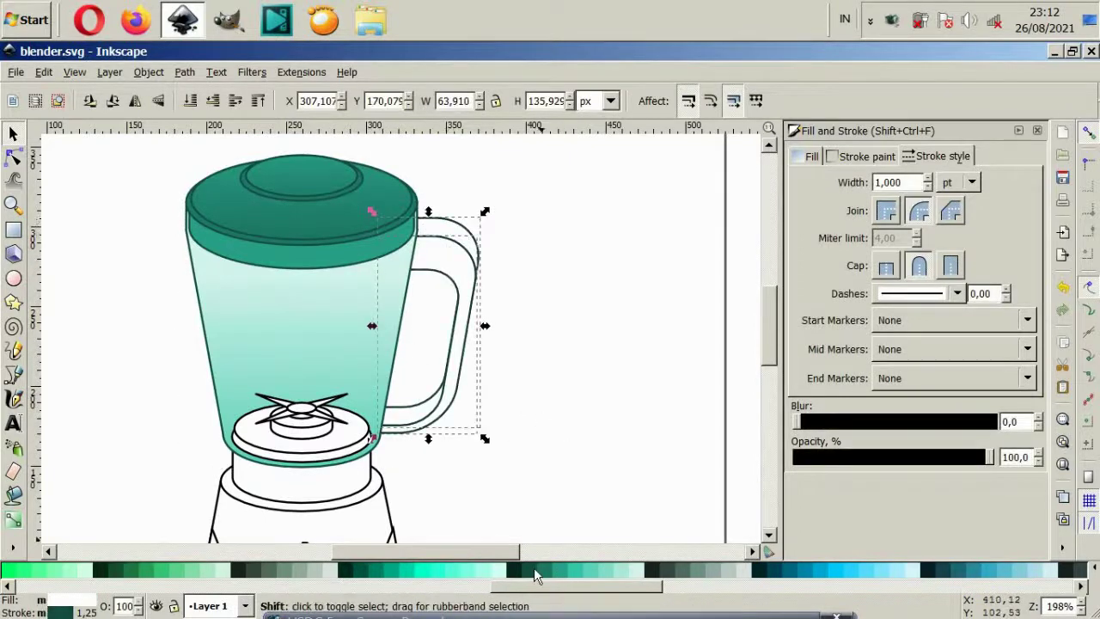
left_click(425, 430, "ctrl")
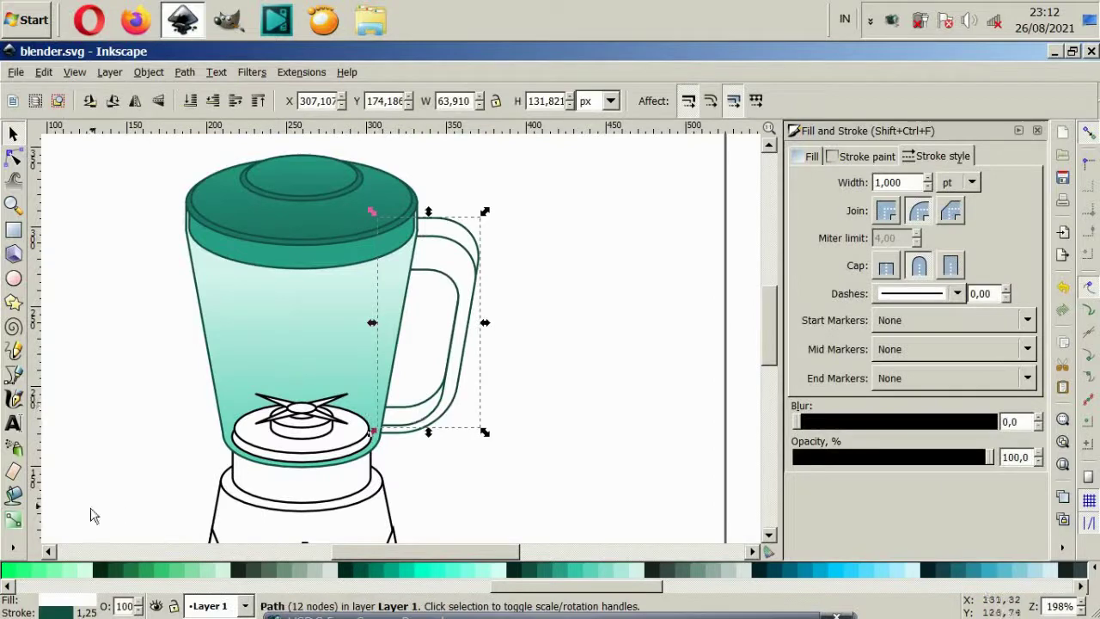
left_click(14, 520)
scroll(410, 419, "up", 2)
left_click_drag(418, 323, 419, 475)
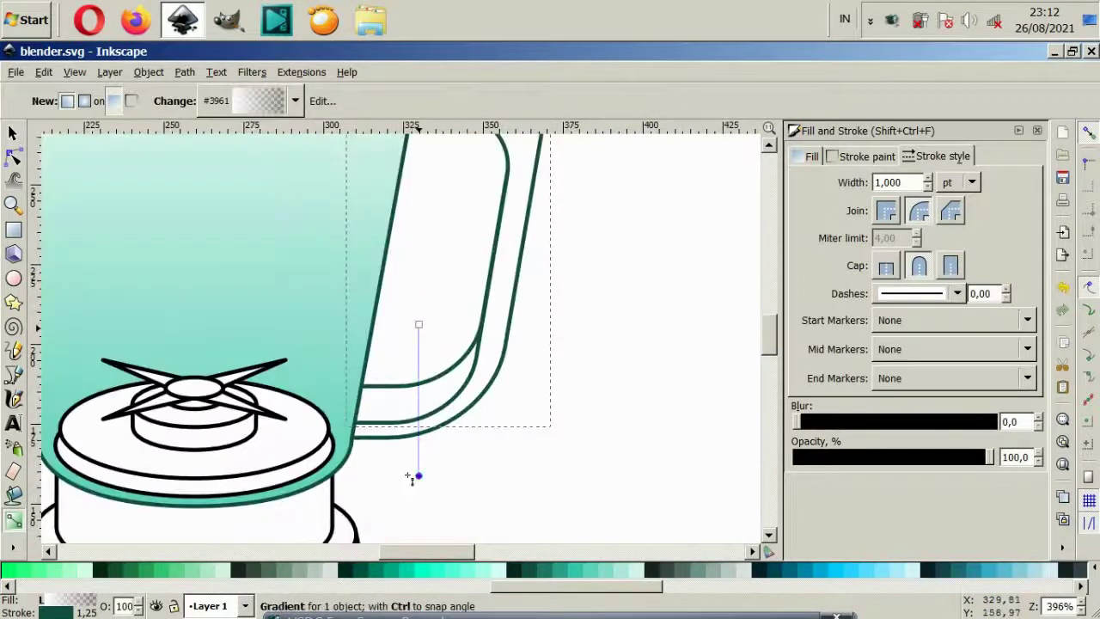
left_click(615, 572)
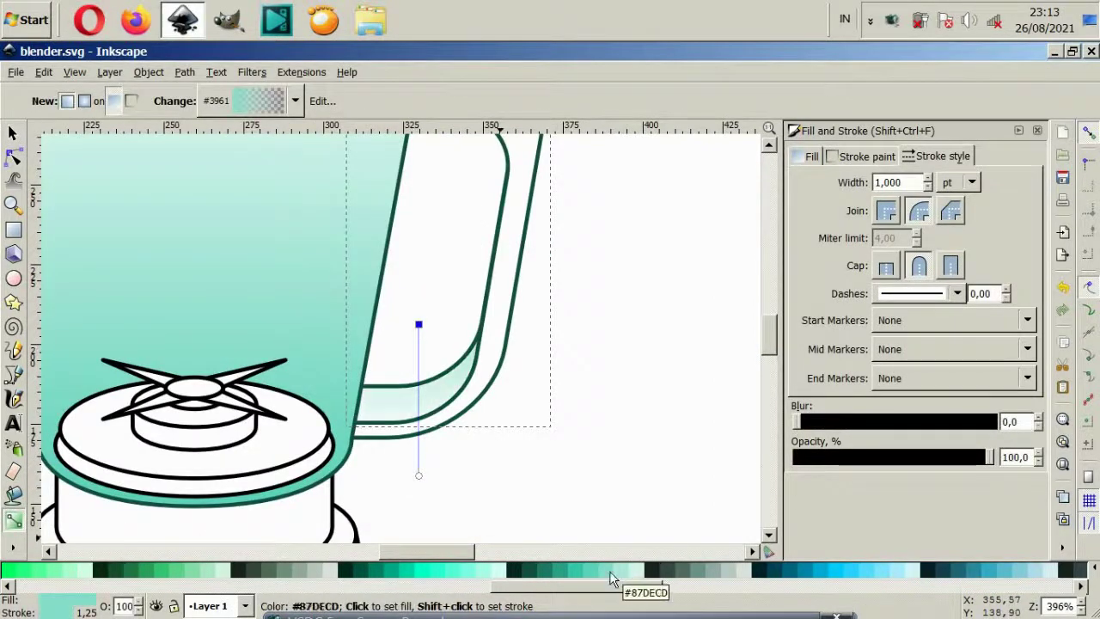
left_click(418, 475)
left_click(534, 569)
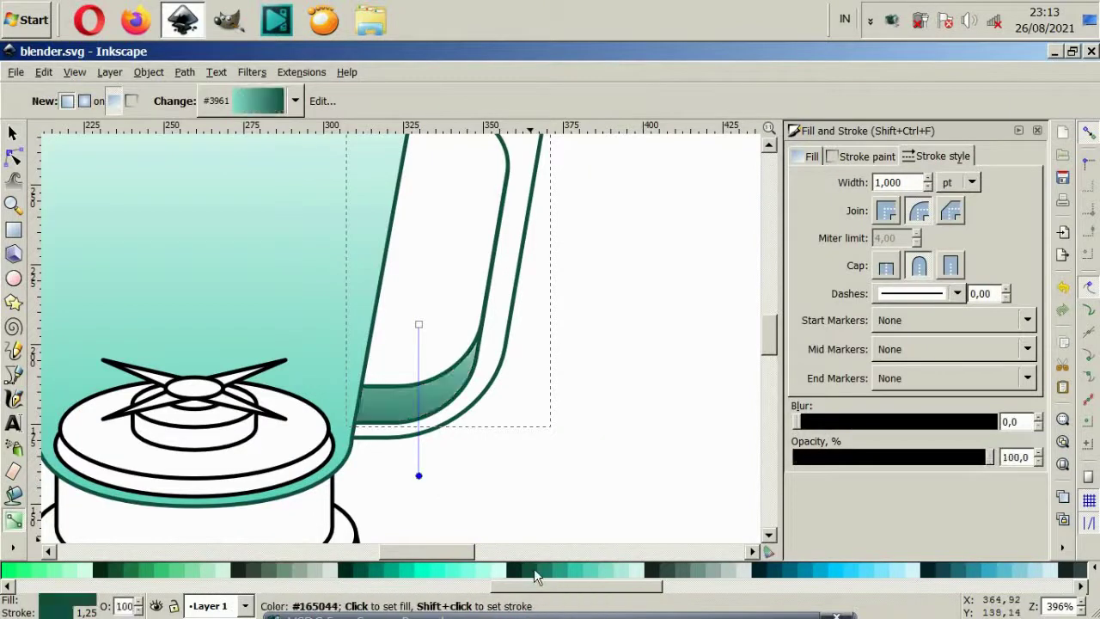
left_click_drag(418, 324, 418, 396)
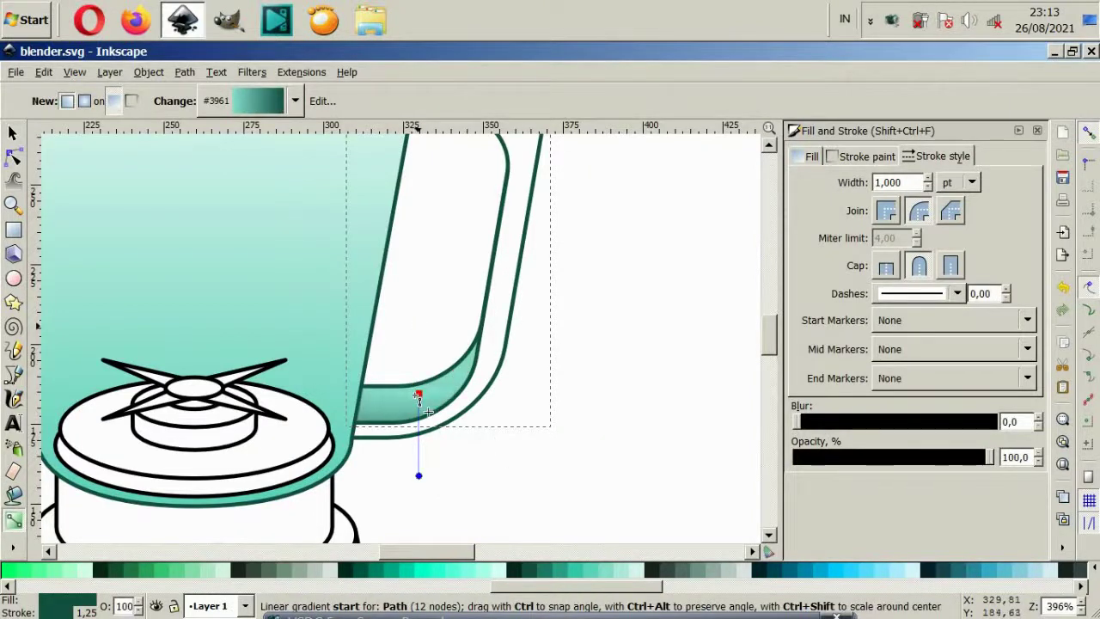
left_click_drag(418, 475, 388, 472)
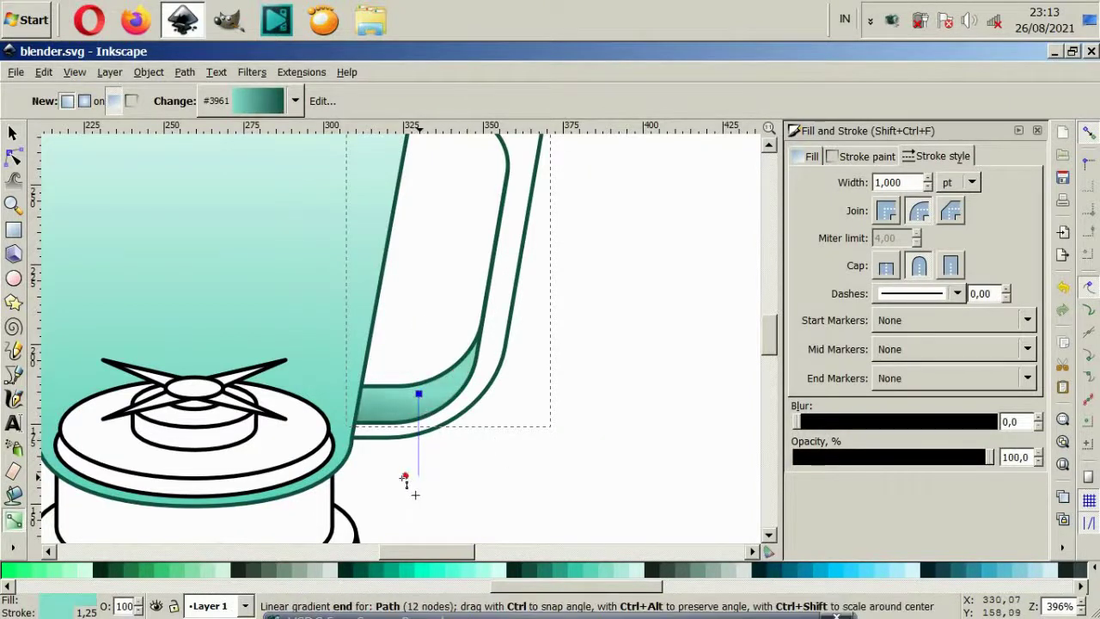
key("minus")
key("minus")
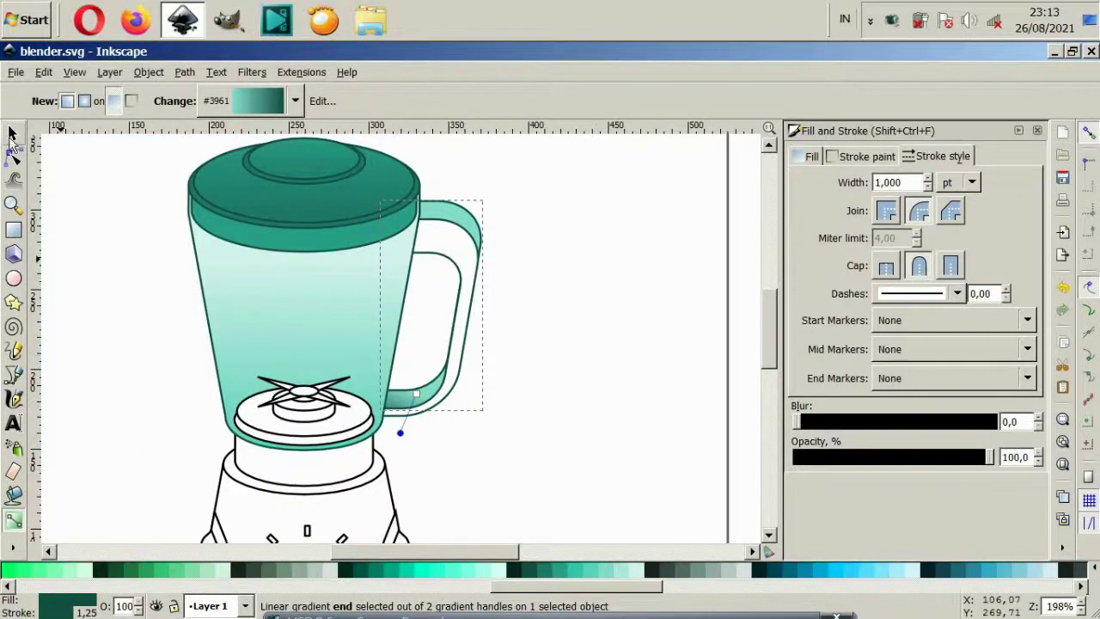
Draw a linear gradient down the inner handle path
left_click(13, 133)
left_click(406, 404)
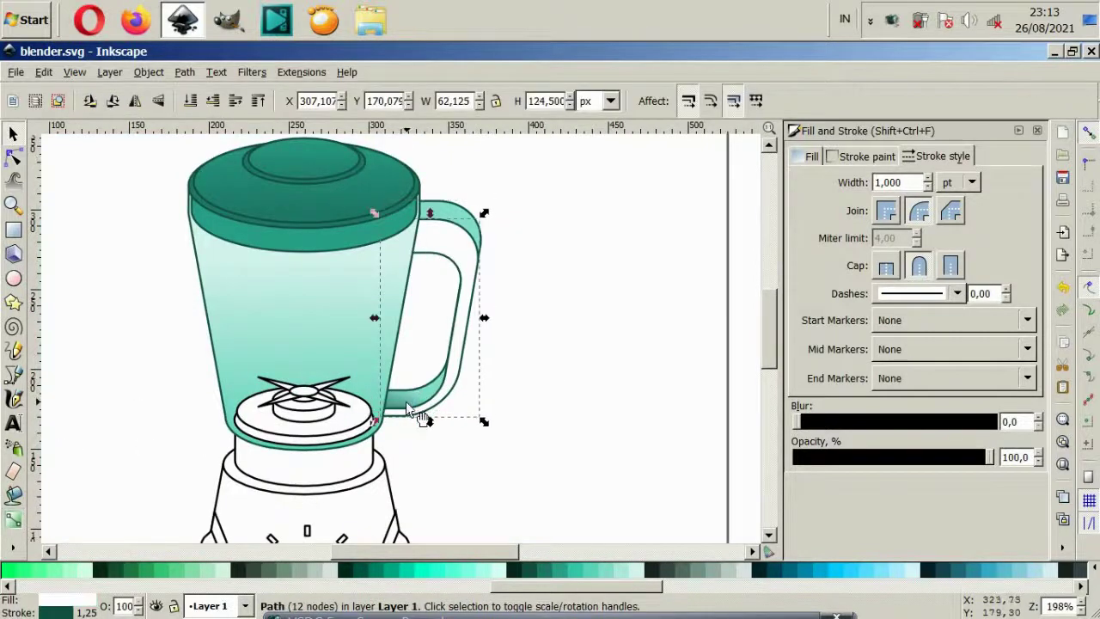
left_click(13, 518)
left_click_drag(442, 204, 400, 476)
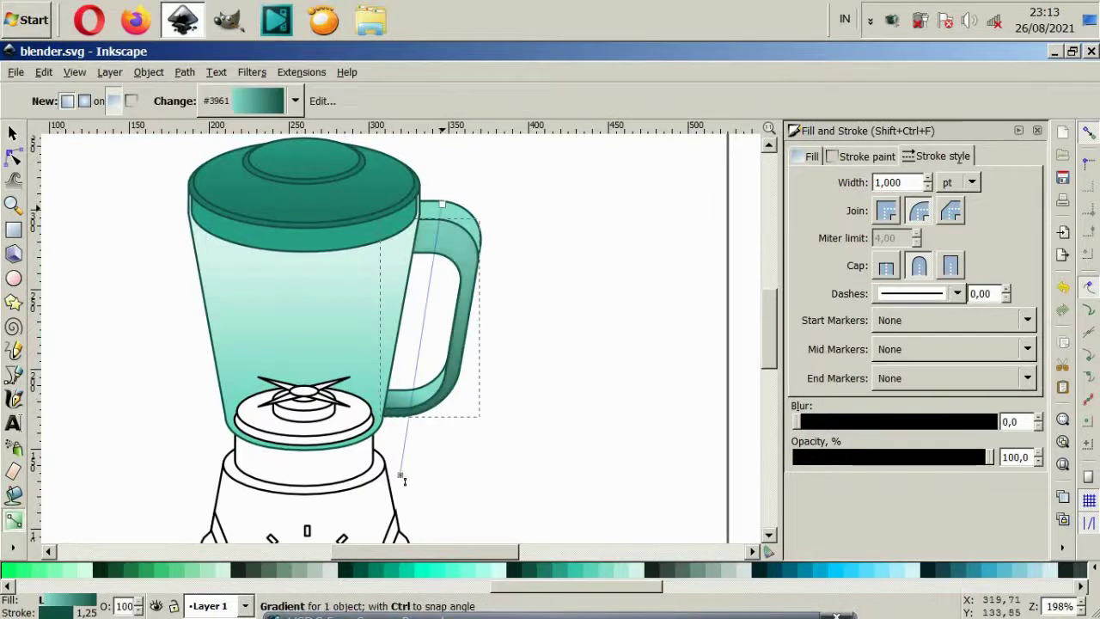
left_click(13, 133)
left_click(126, 282)
Shorten the inner handle gradient and colour both its stops pale mint
left_click(445, 227, "ctrl")
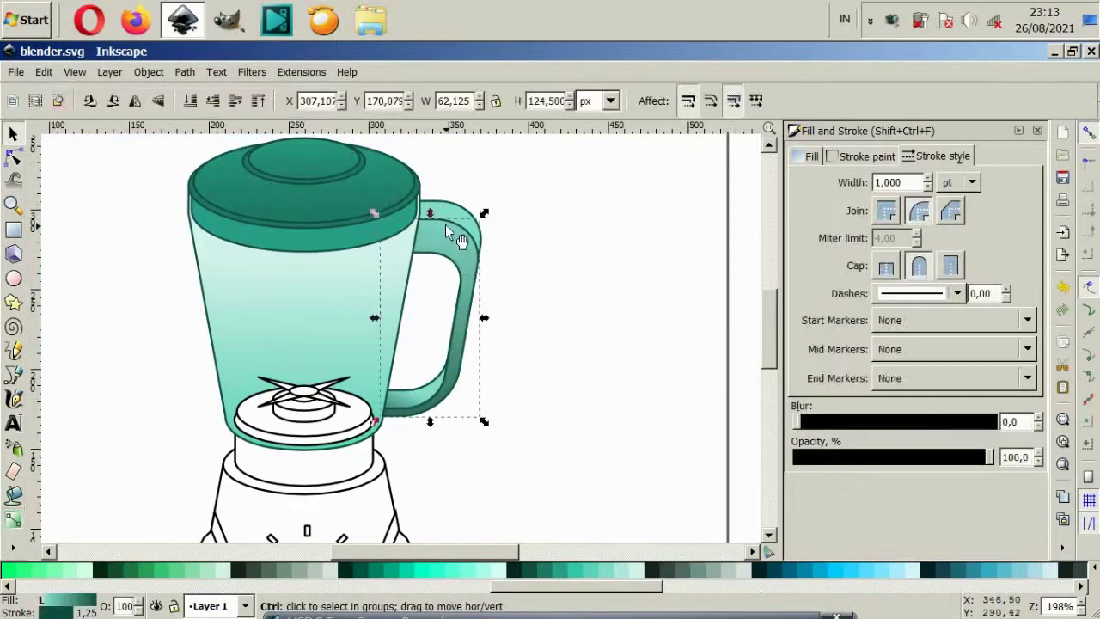
key("g")
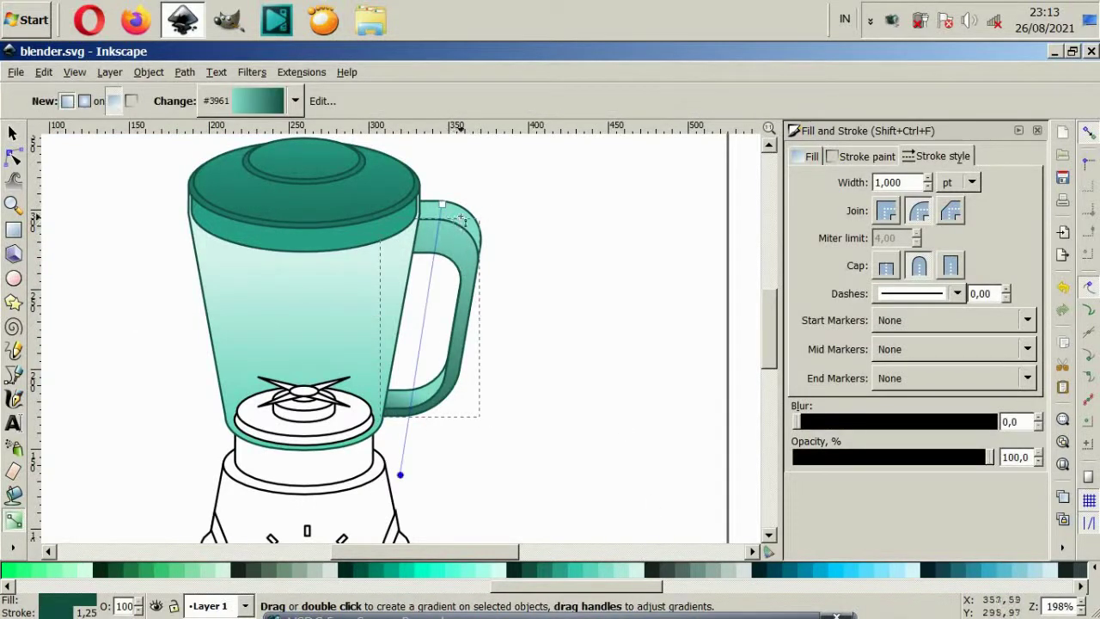
left_click_drag(400, 474, 404, 444)
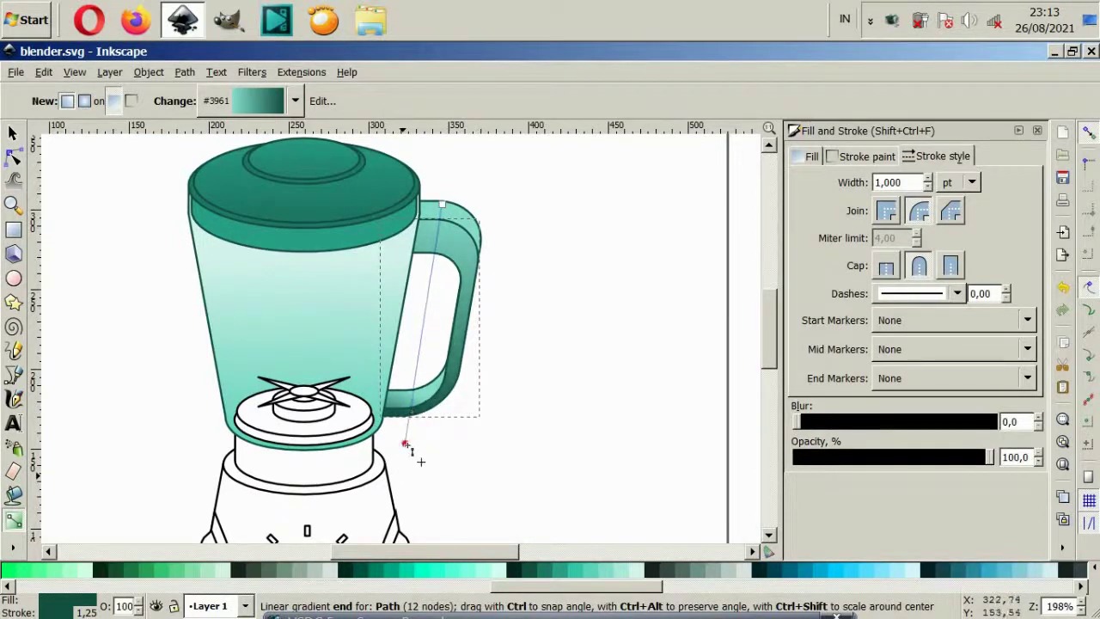
left_click(617, 572)
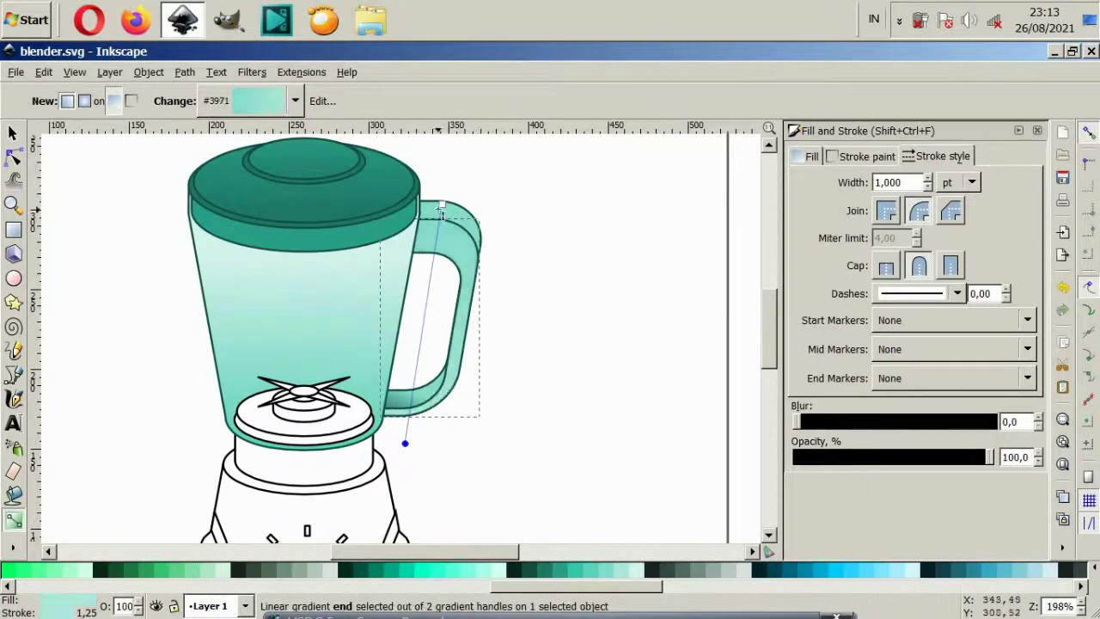
key("Tab")
left_click(638, 568)
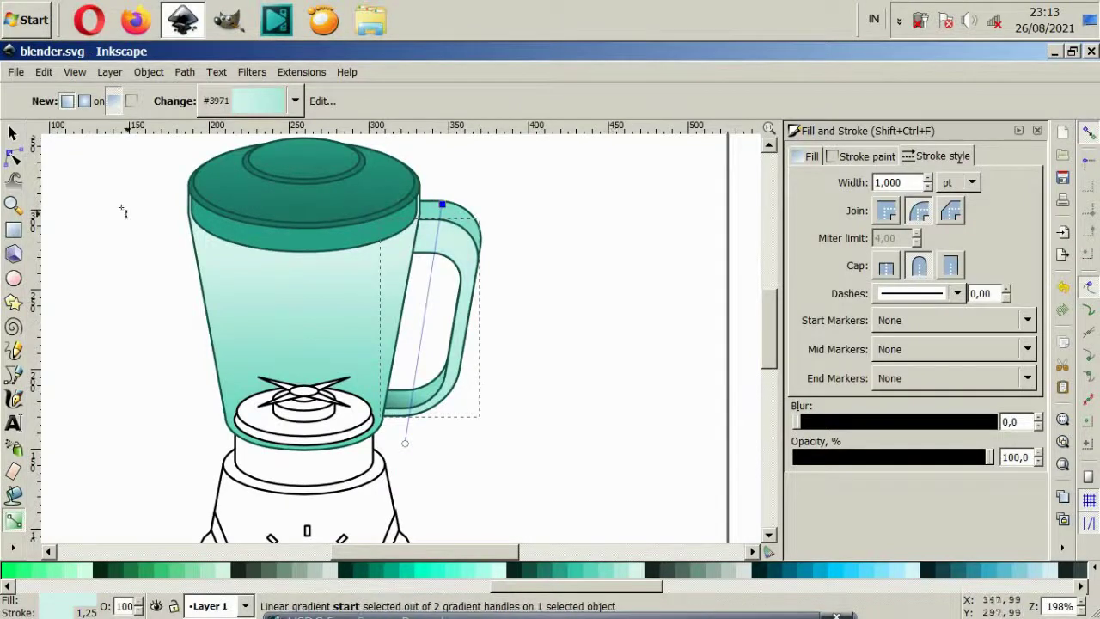
left_click(13, 133)
Give the other handle path a lighter-to-light teal gradient
key("ctrl+z")
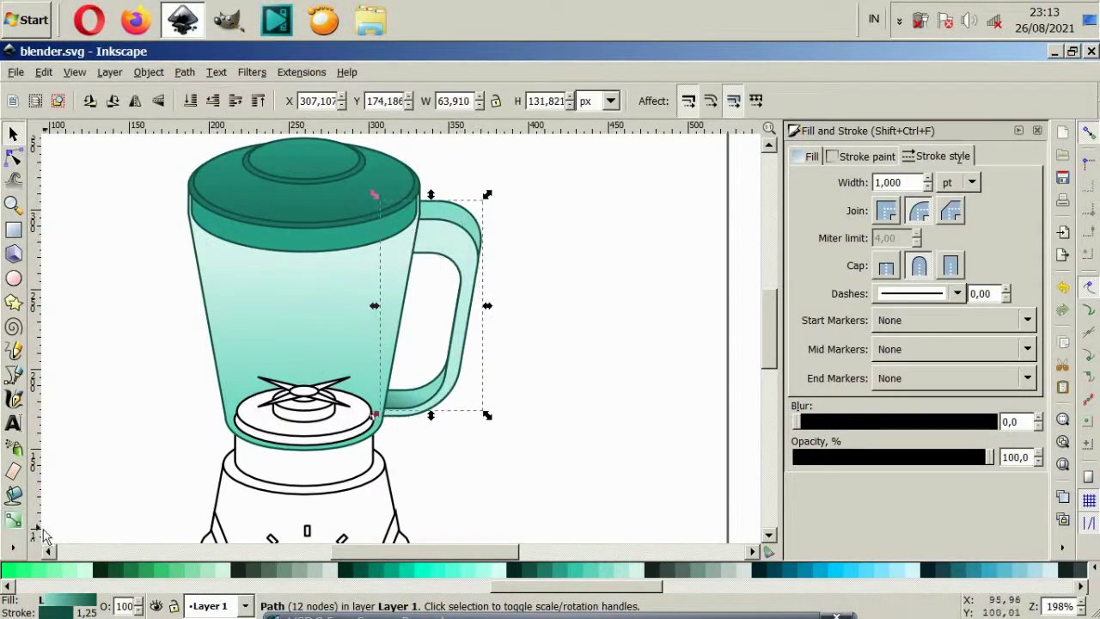
left_click(13, 519)
left_click_drag(409, 422, 408, 455)
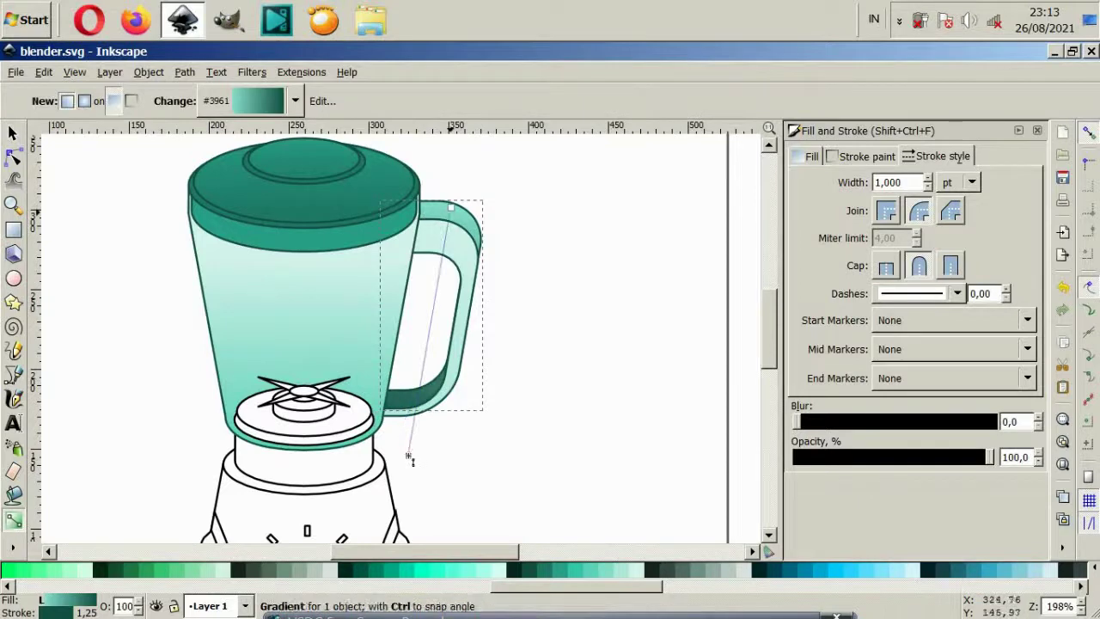
left_click(640, 574)
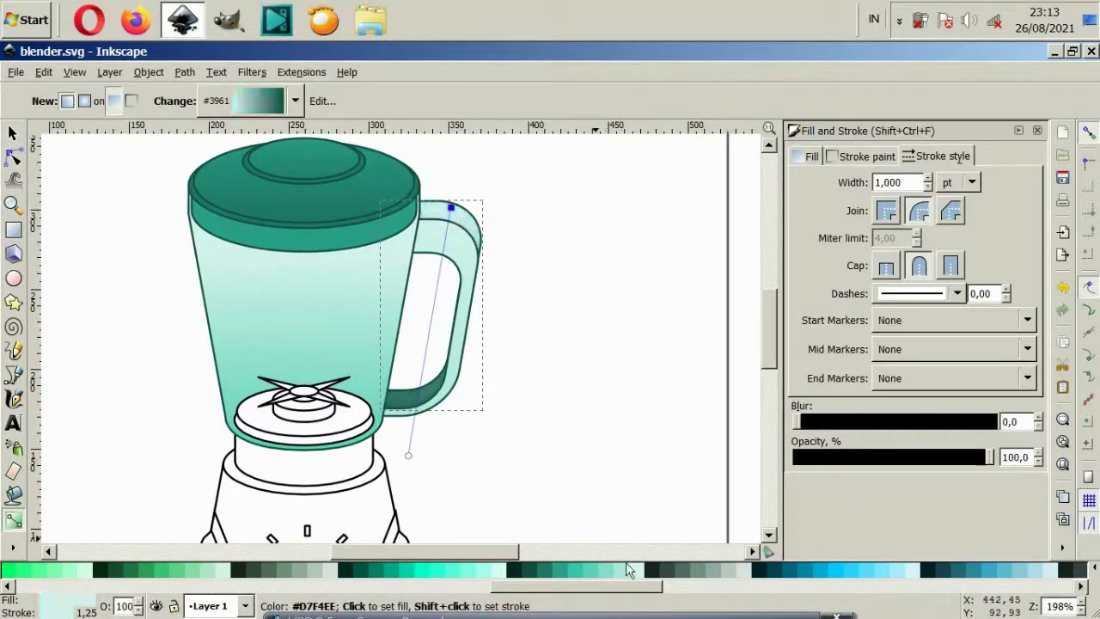
left_click(408, 455)
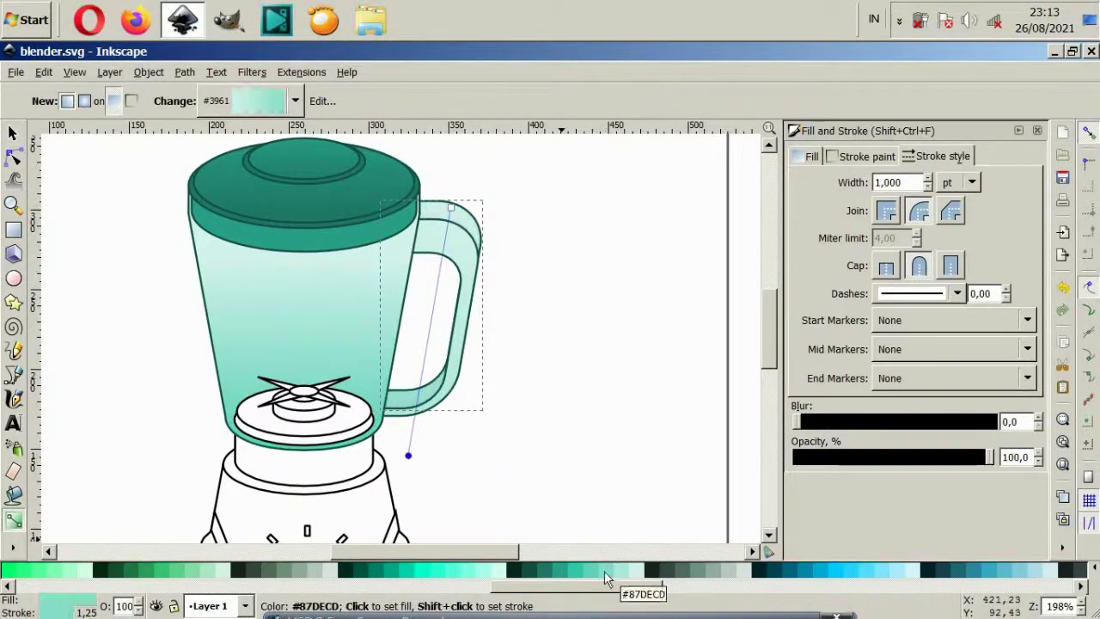
left_click(601, 570)
left_click(13, 133)
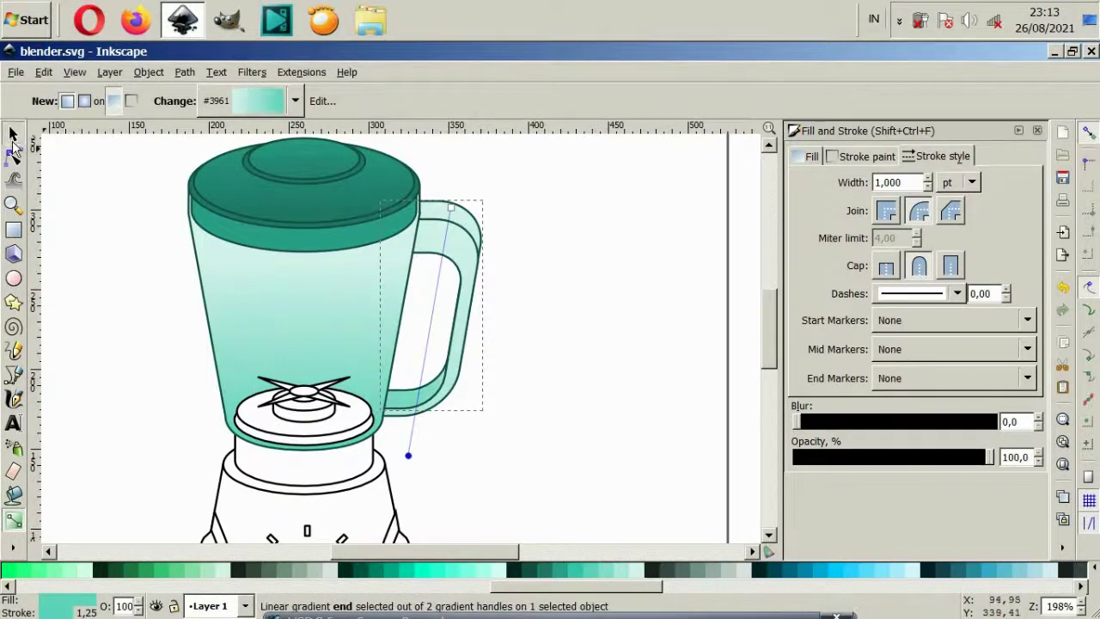
key("5")
key("Escape")
scroll(286, 406, "up", 3)
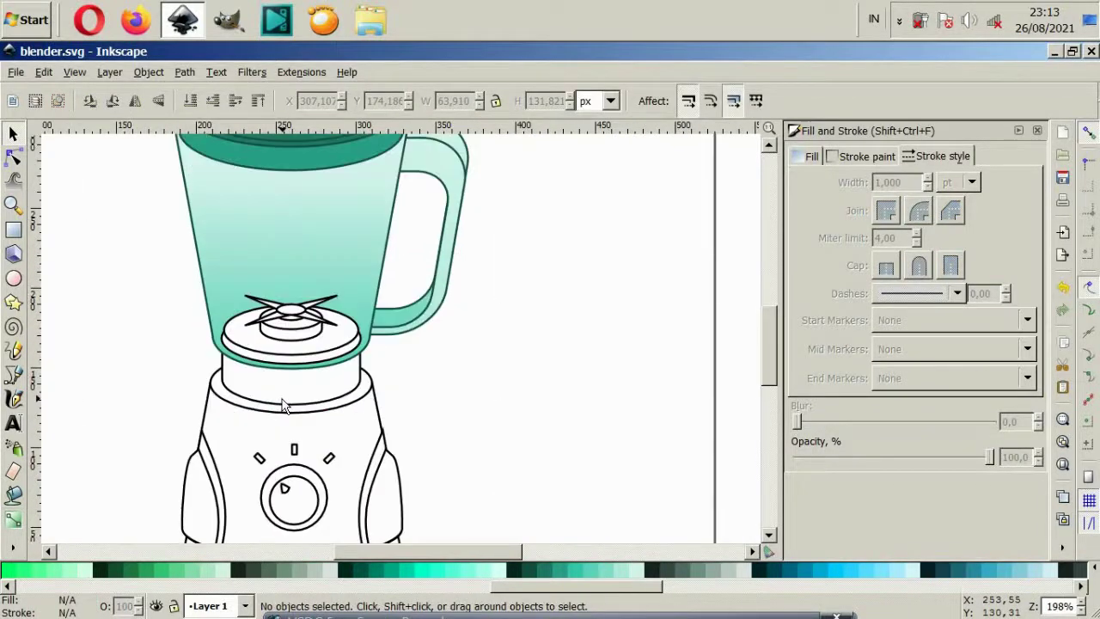
Fill the collar band with a vertical gradient using dark teal for both stops
left_click(292, 414)
scroll(281, 389, "up", 2)
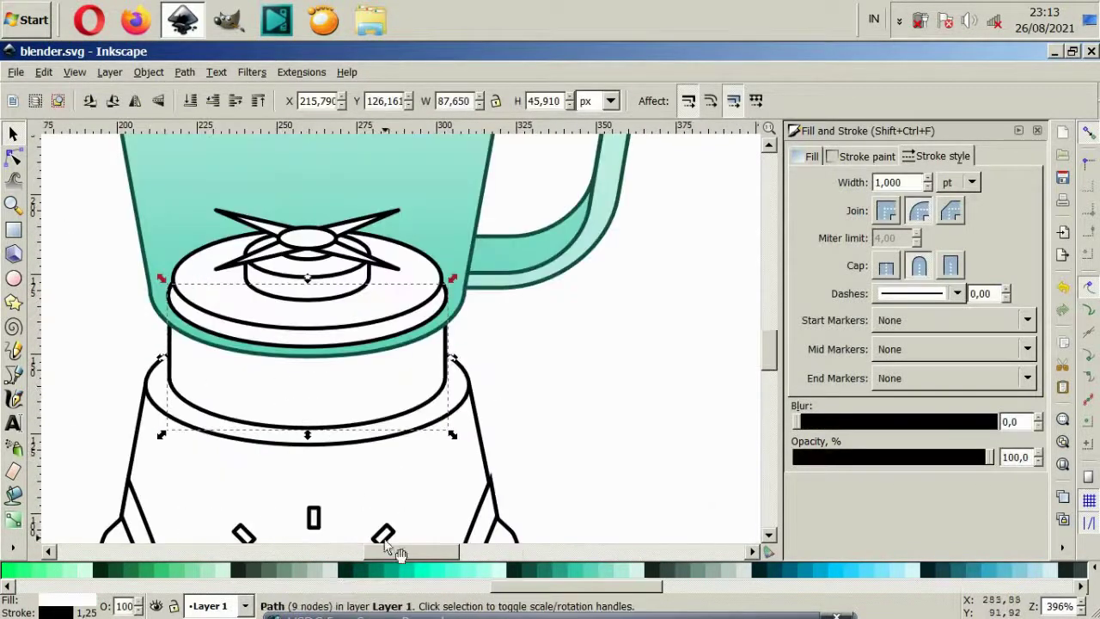
scroll(240, 429, "down", 2)
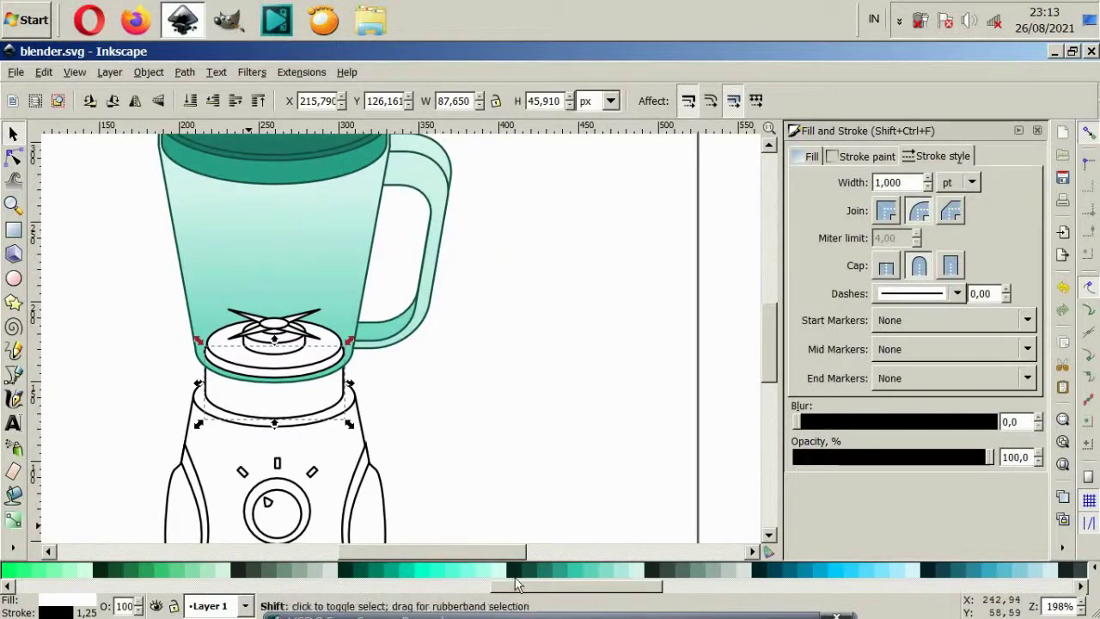
scroll(207, 404, "up", 2)
left_click(13, 520)
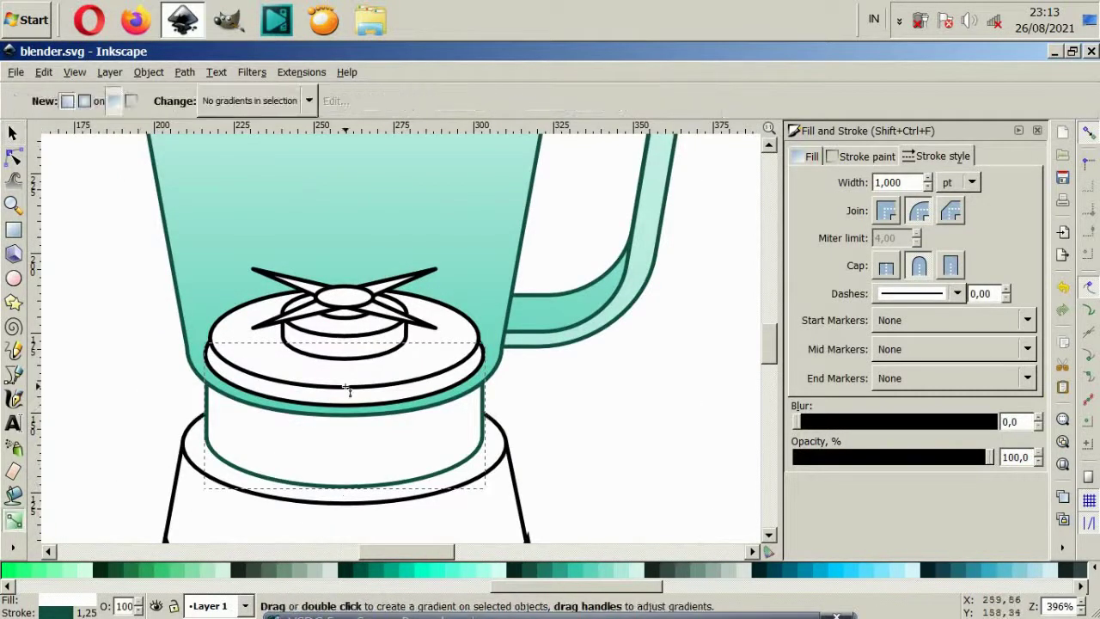
left_click_drag(345, 386, 345, 533)
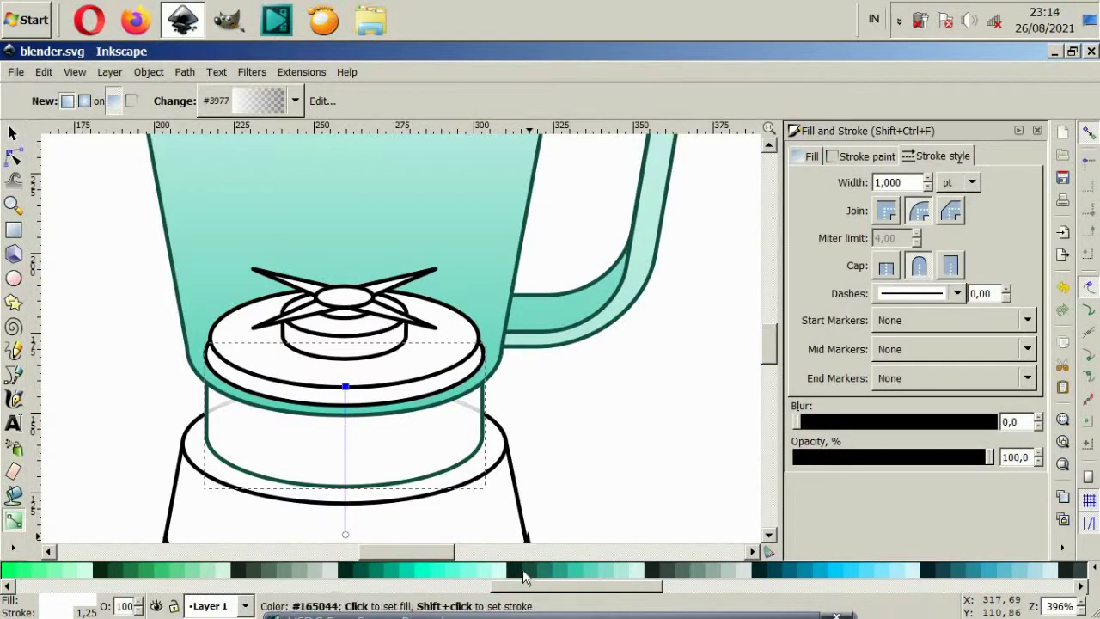
left_click(515, 571)
left_click(344, 534)
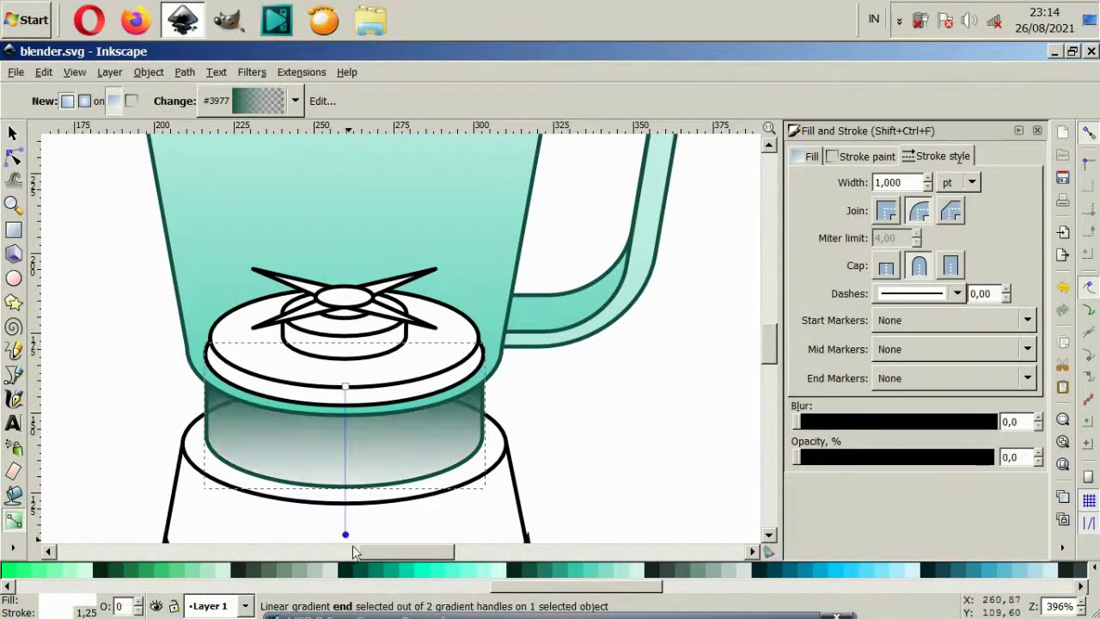
left_click(545, 571)
key("minus")
key("minus")
key("minus")
key("minus")
key("plus")
key("plus")
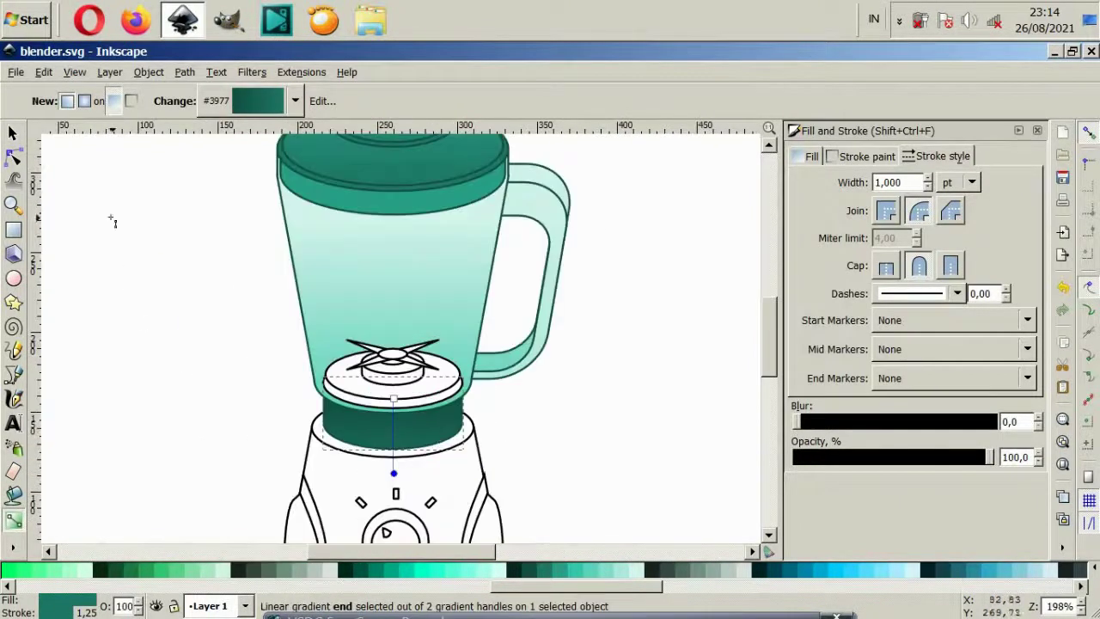
Select the collar band and the white disc at the jar bottom
left_click(13, 133)
left_click(257, 421)
scroll(399, 429, "up", 2, "ctrl")
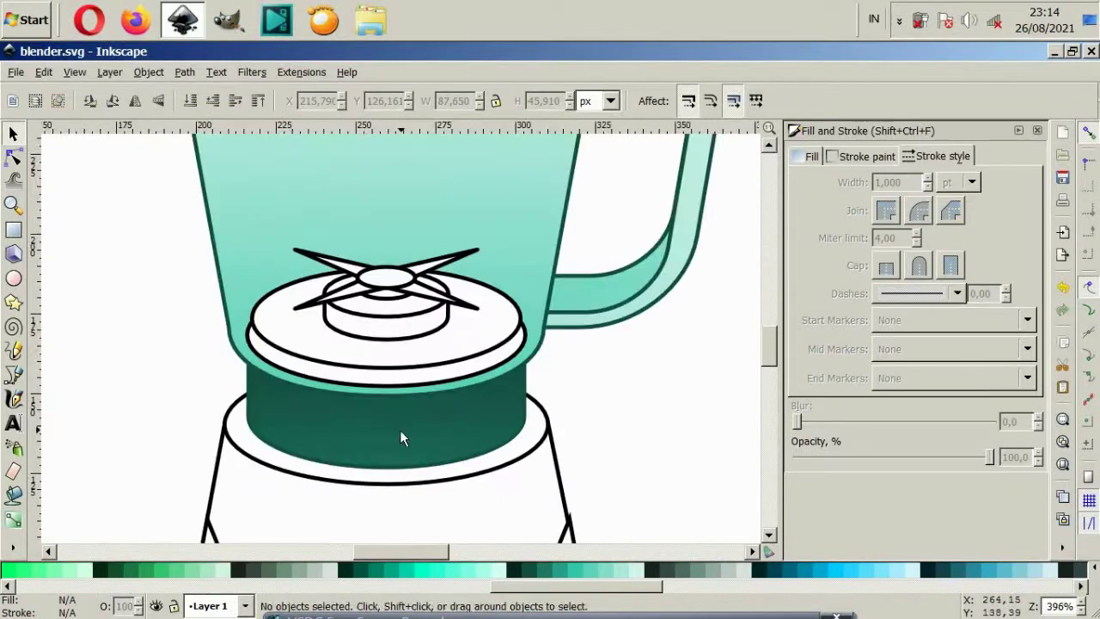
left_click(400, 384, "ctrl")
left_click(392, 437, "shift")
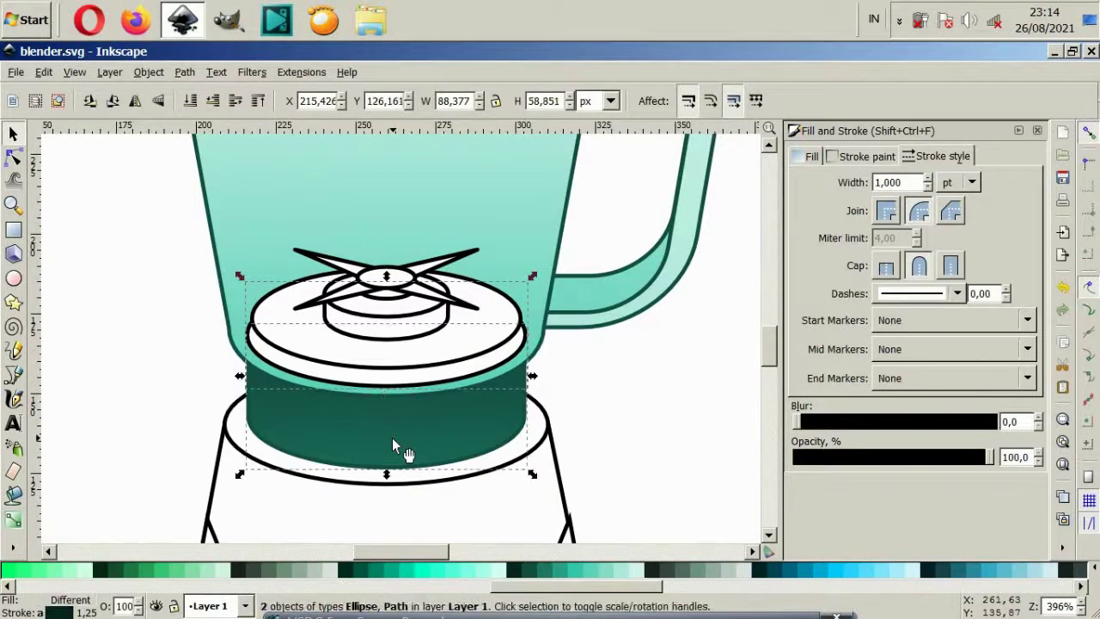
left_click(13, 519)
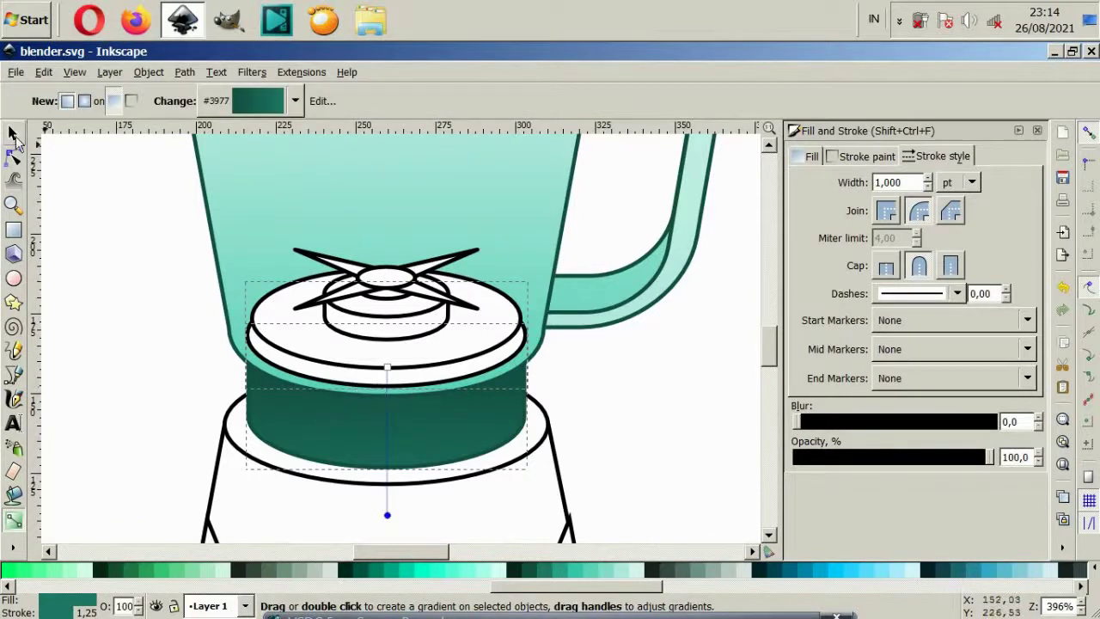
left_click(12, 133)
left_click(294, 381, "ctrl")
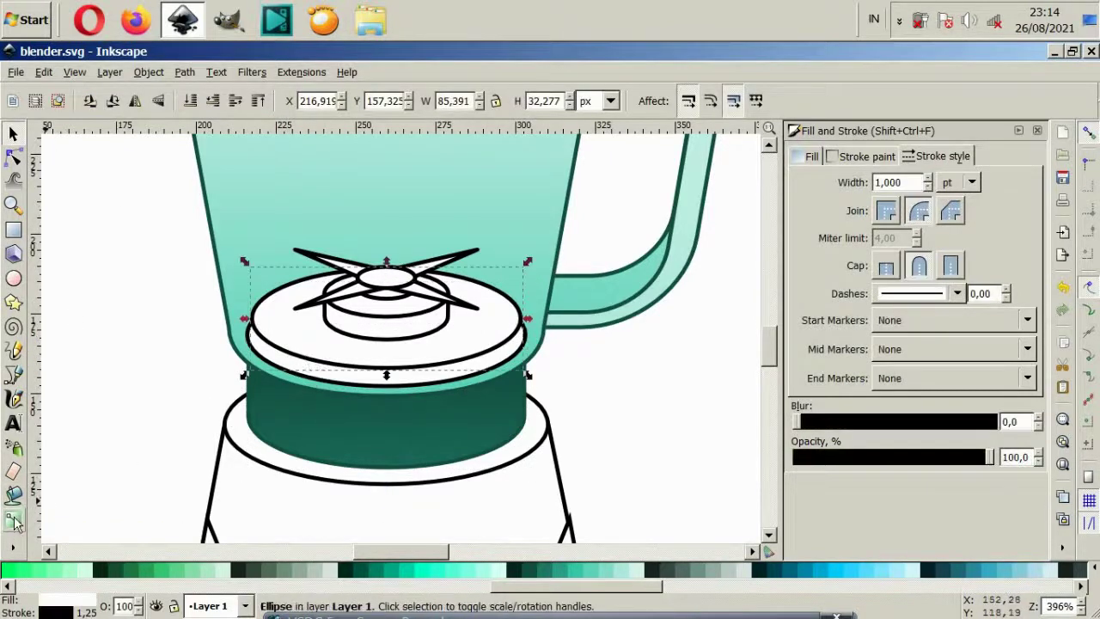
Select the blade parts together and shift them slightly into place
left_click(72, 493)
left_click(325, 367, "ctrl")
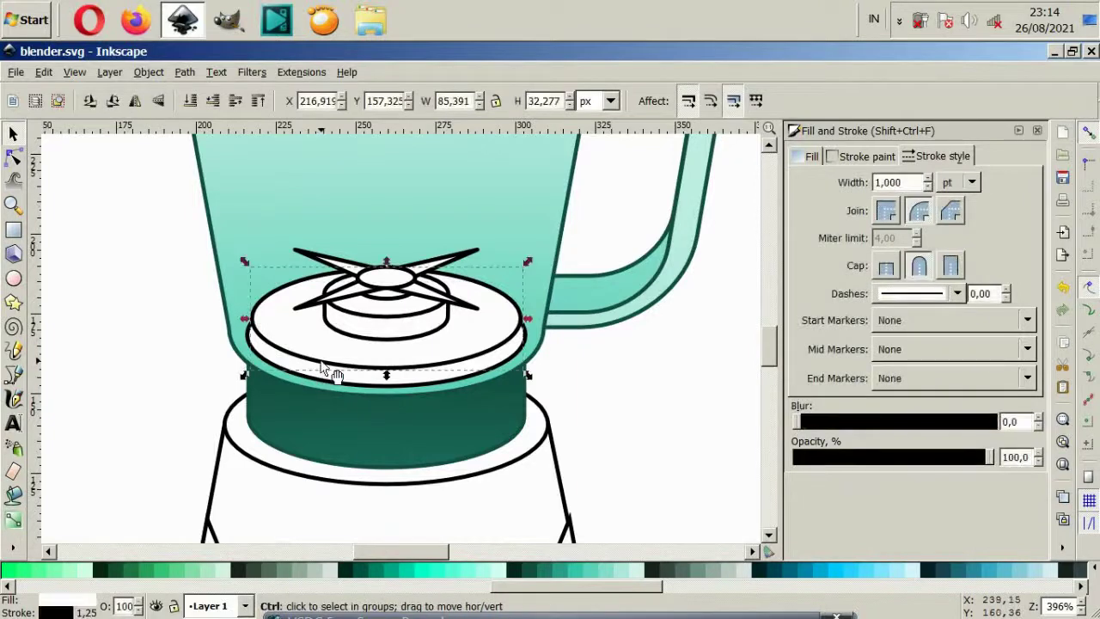
key("Escape")
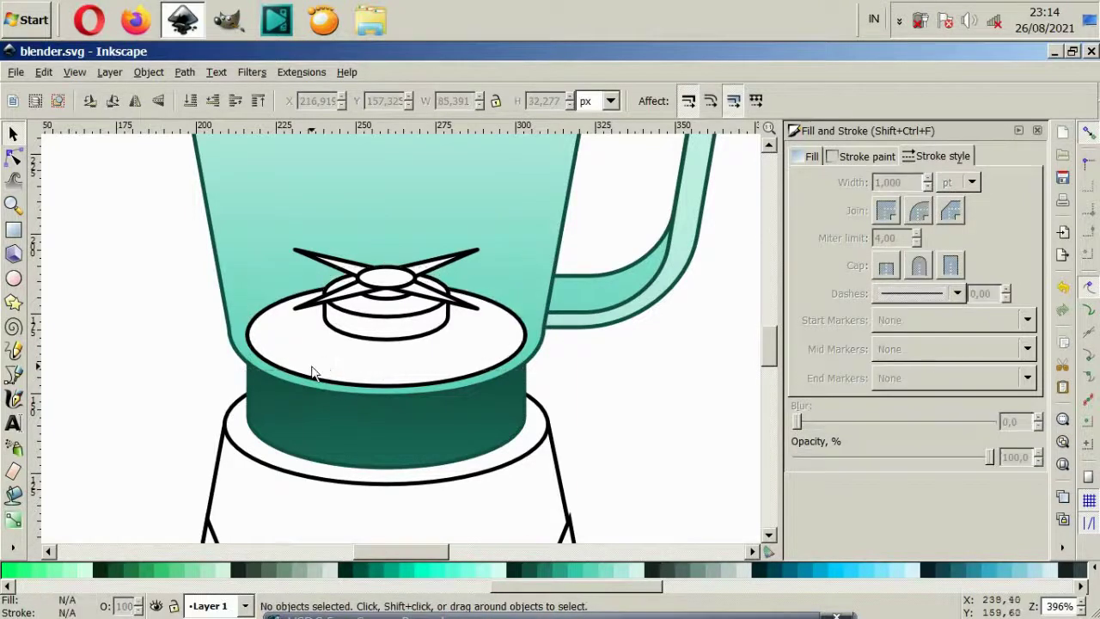
left_click_drag(161, 376, 533, 193)
left_click_drag(436, 307, 434, 317)
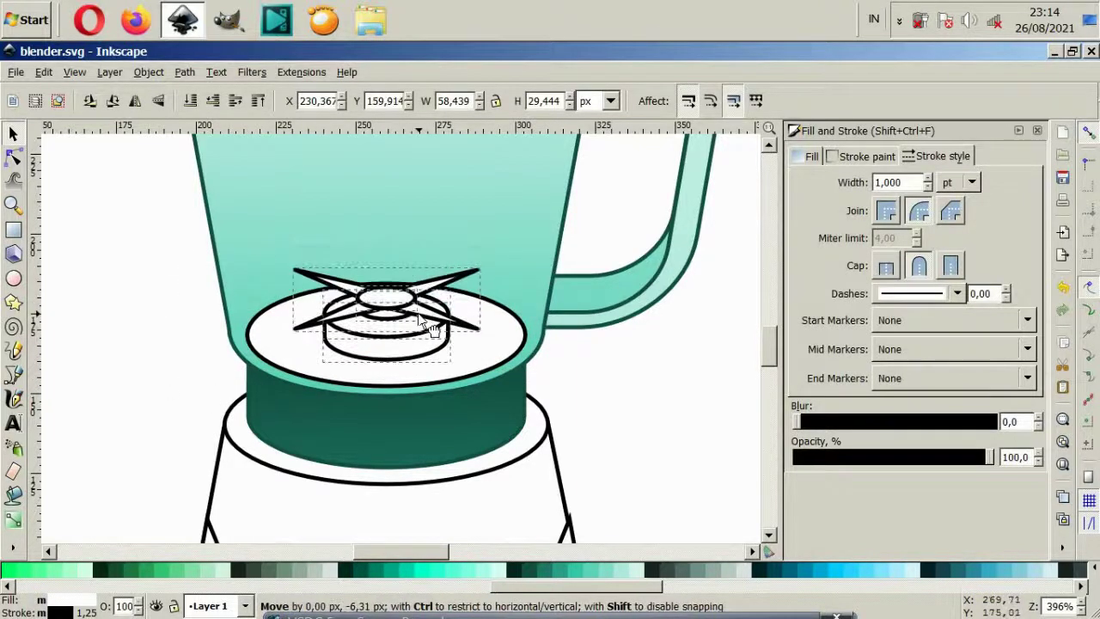
key("Escape")
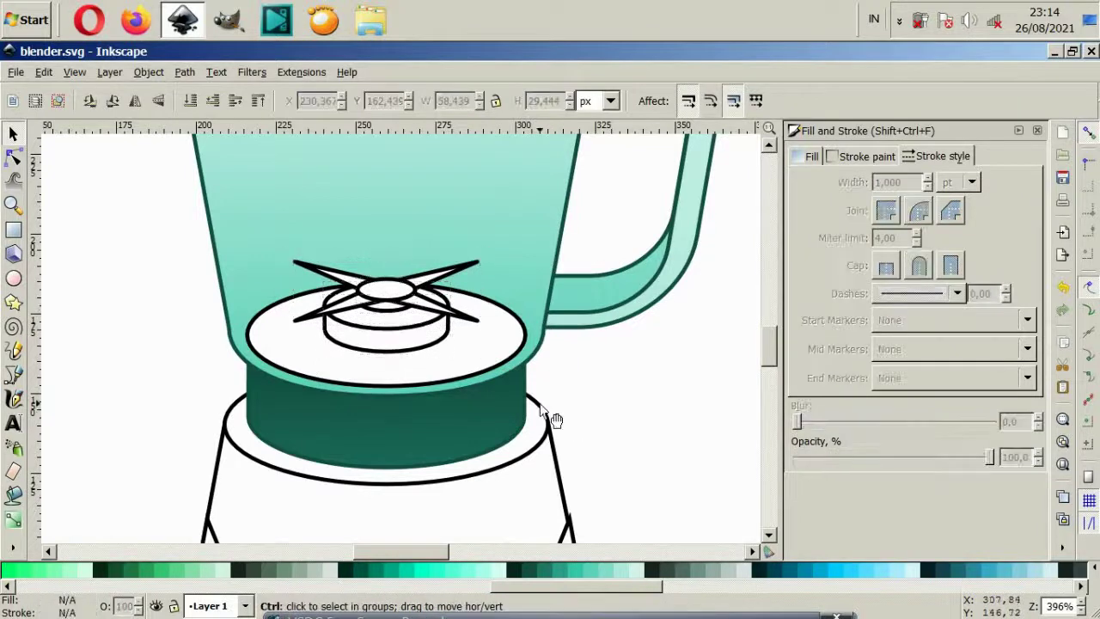
scroll(549, 417, "down", 4, "ctrl")
scroll(541, 412, "up", 2, "ctrl")
scroll(520, 394, "up", 2, "ctrl")
Select only the white disc at the jar bottom and drag a vertical gradient down it
left_click(521, 411)
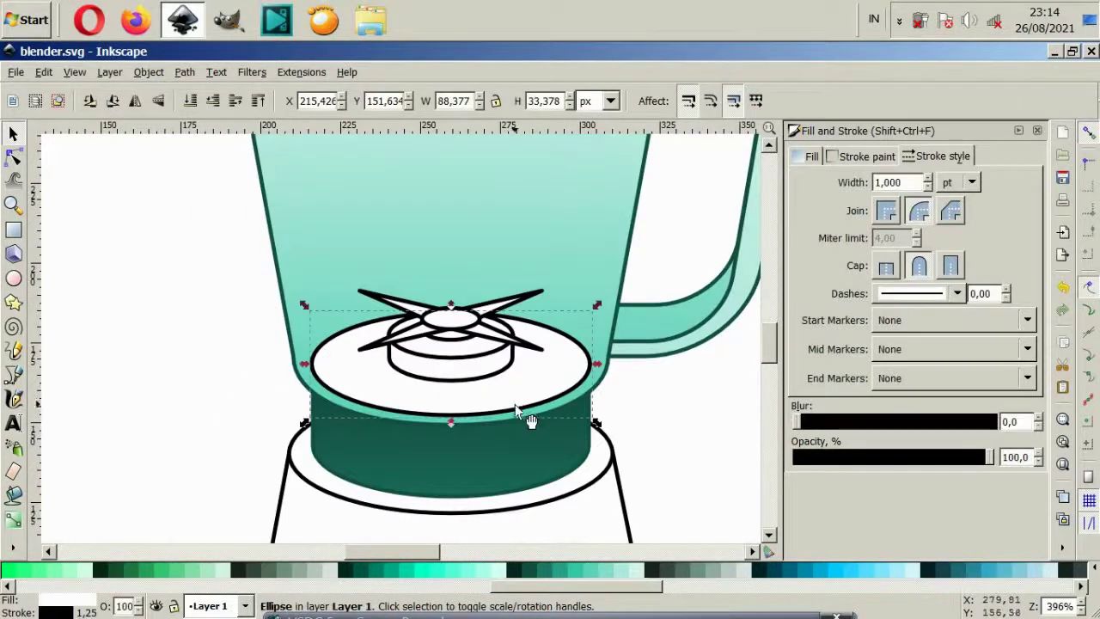
left_click(524, 498, "shift")
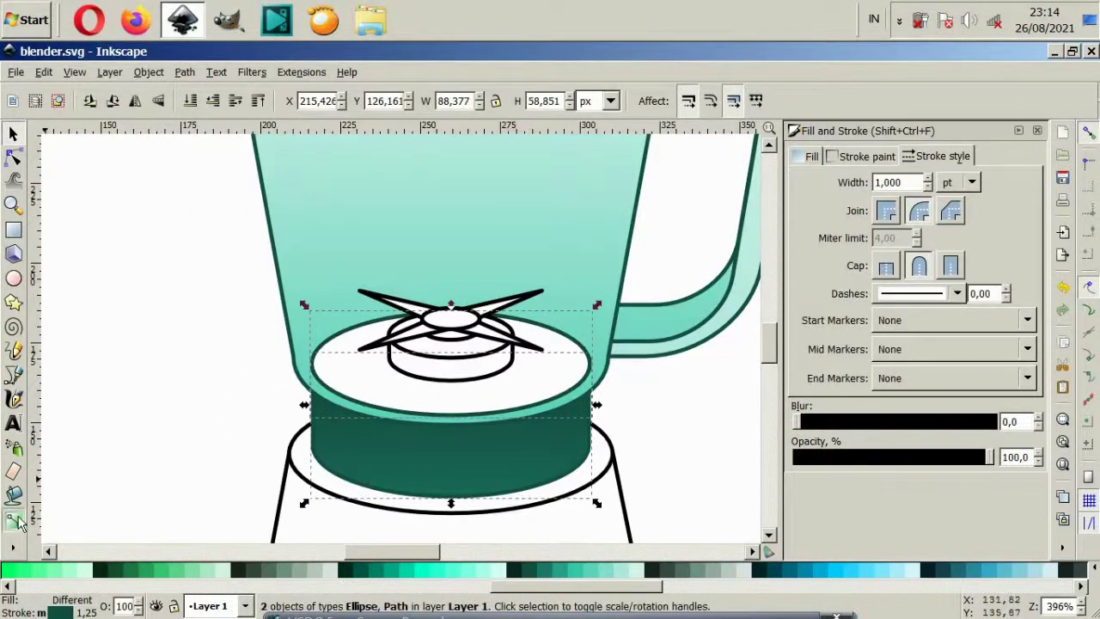
left_click(13, 519)
left_click(13, 133)
left_click(344, 381)
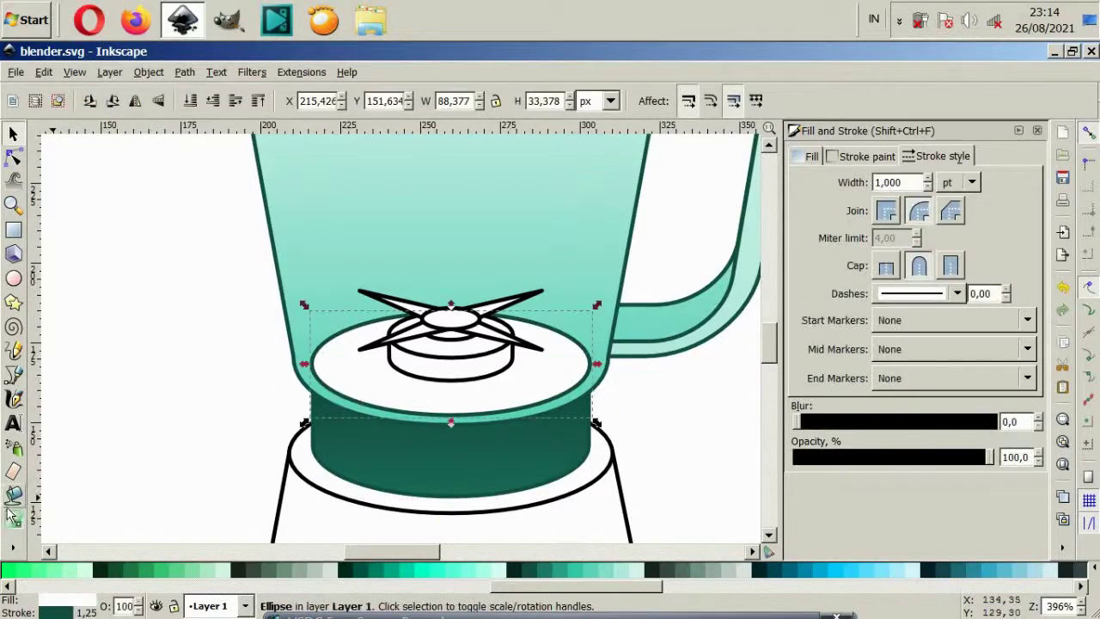
key("g")
left_click_drag(450, 305, 450, 444)
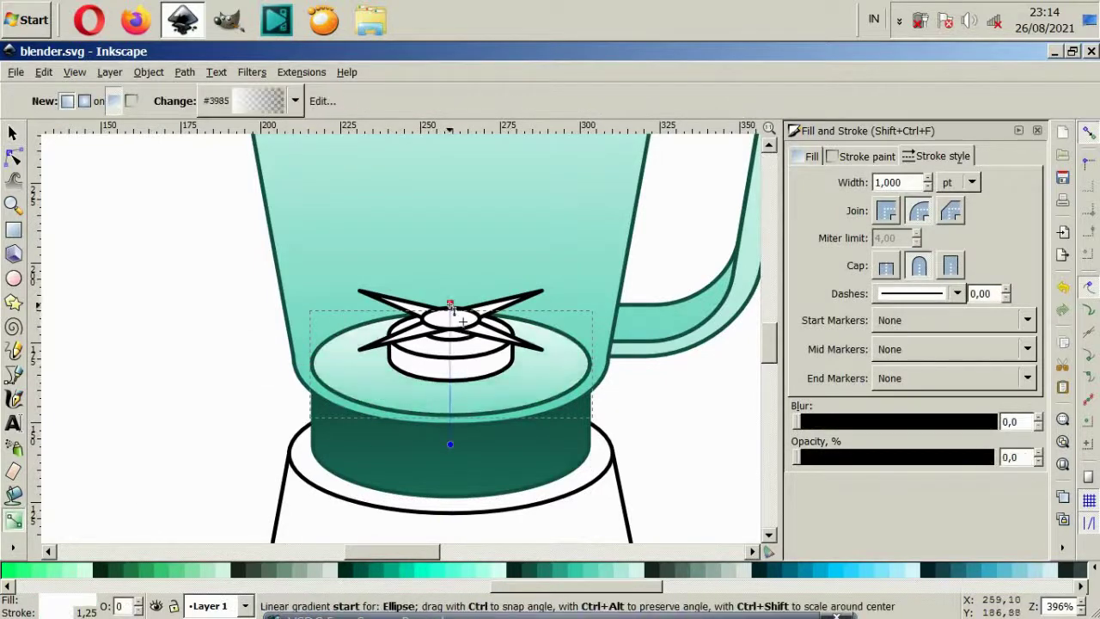
Set the gradient's top stop to teal and its bottom stop to dark teal
left_click(450, 303)
left_click(555, 571)
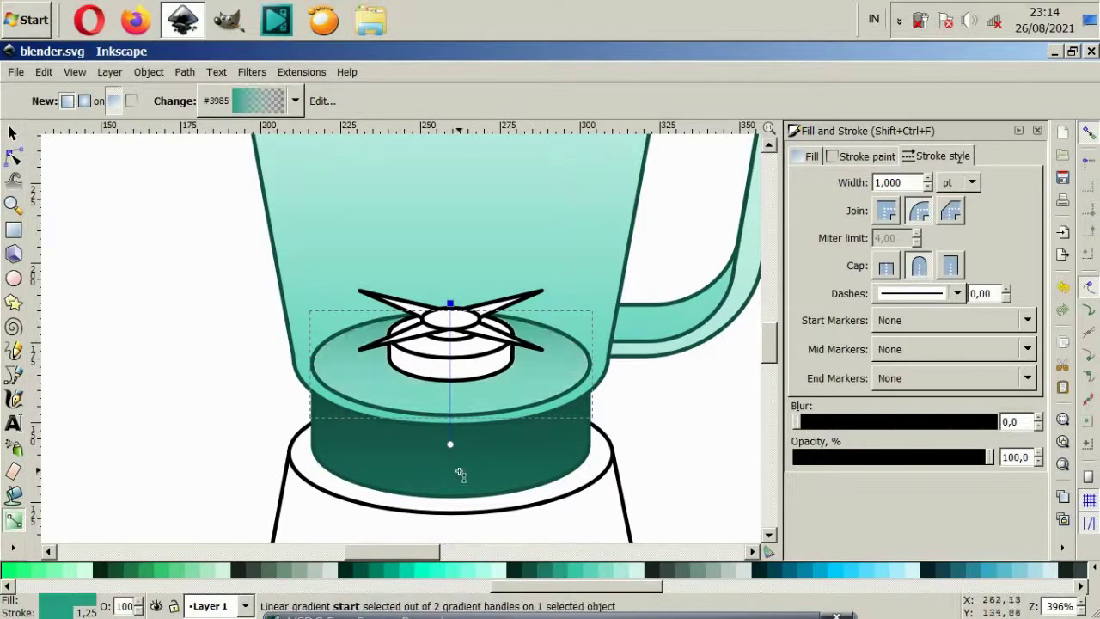
left_click(451, 444)
left_click(530, 571)
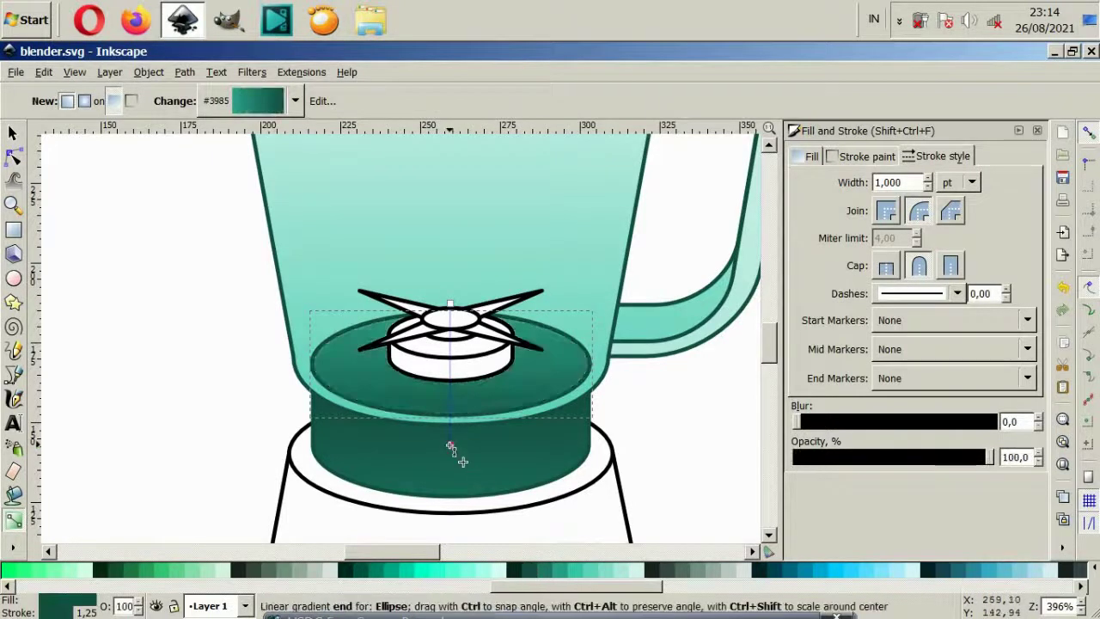
Lower the gradient's start point onto the disc and give the top stop a lighter teal
left_click_drag(450, 303, 450, 345)
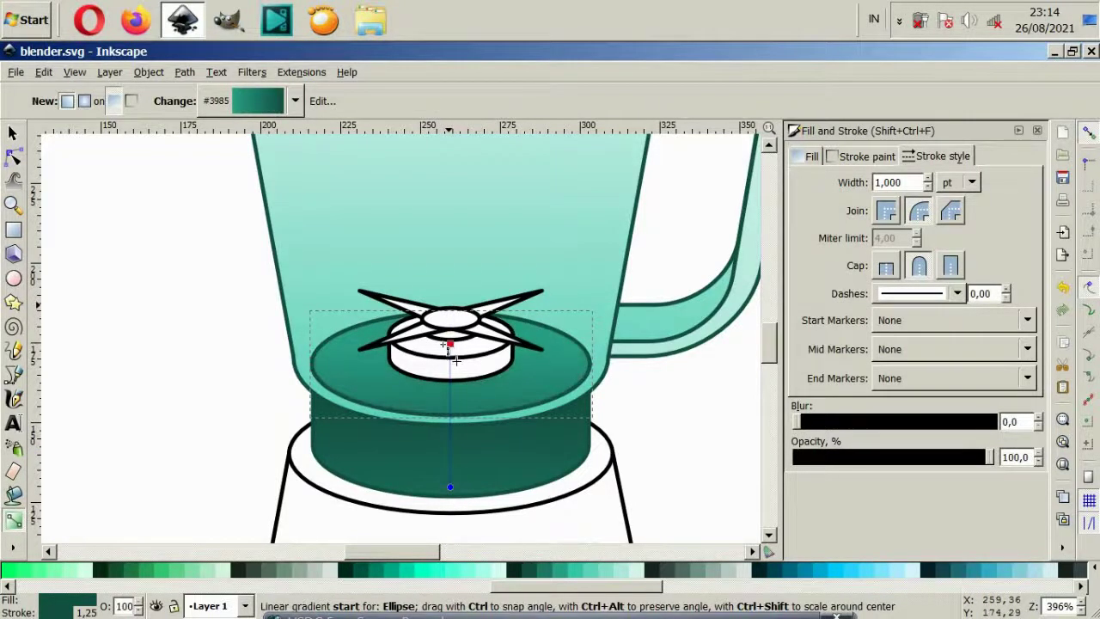
left_click(557, 573)
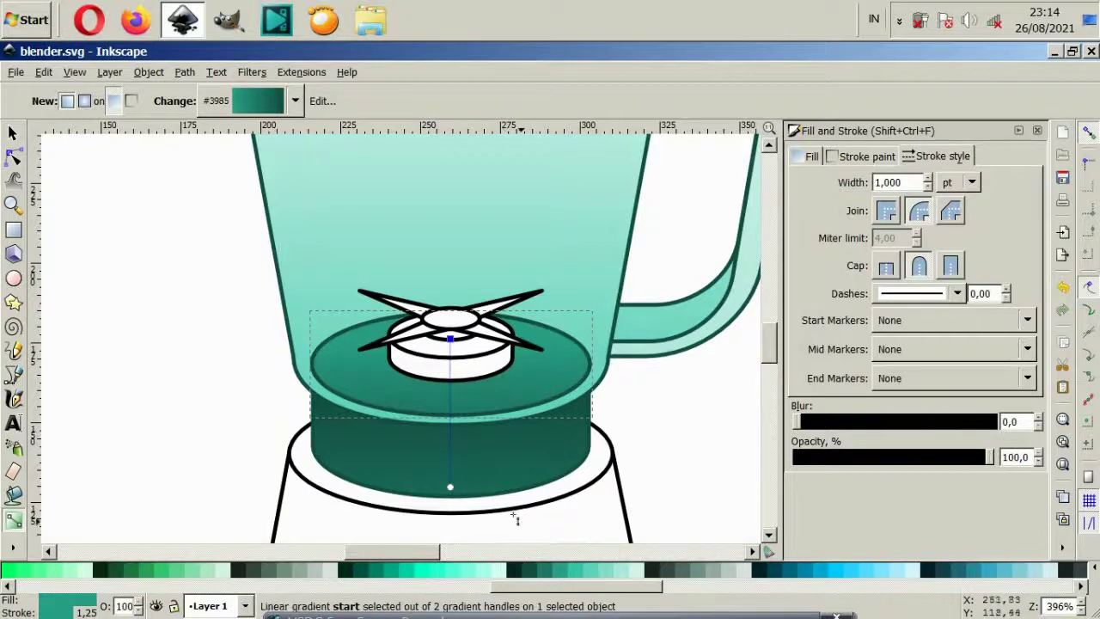
left_click(450, 488)
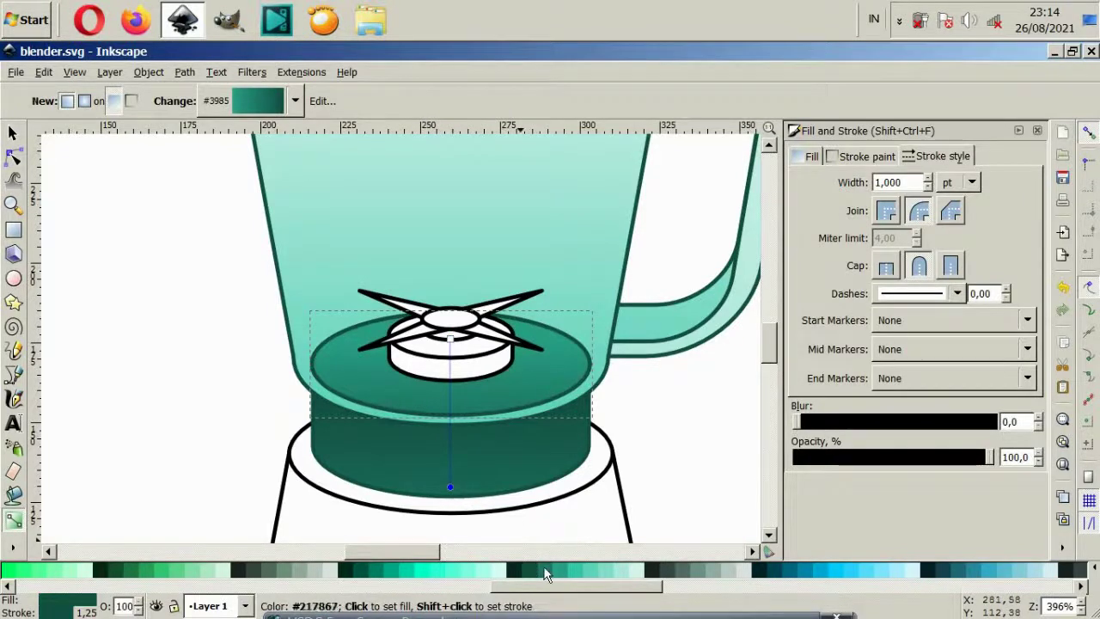
left_click(13, 133)
left_click(241, 307)
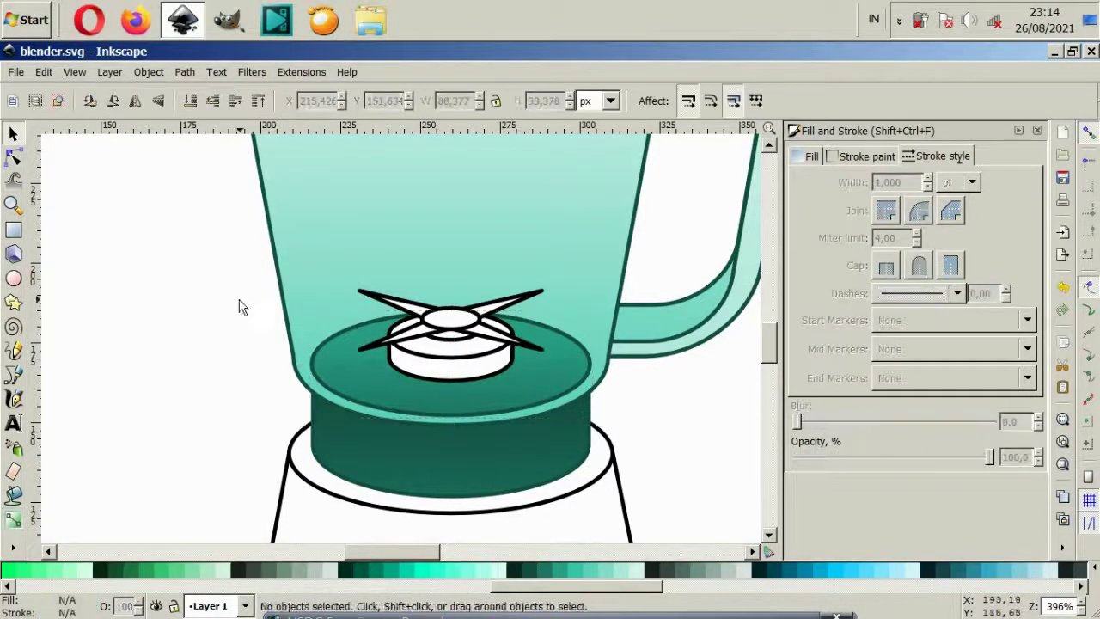
Give the blade hub cylinder and its top face a dark grey #374845 outline
key("5")
left_click(417, 368, "ctrl")
scroll(386, 370, "up", 4)
scroll(378, 364, "up", 2)
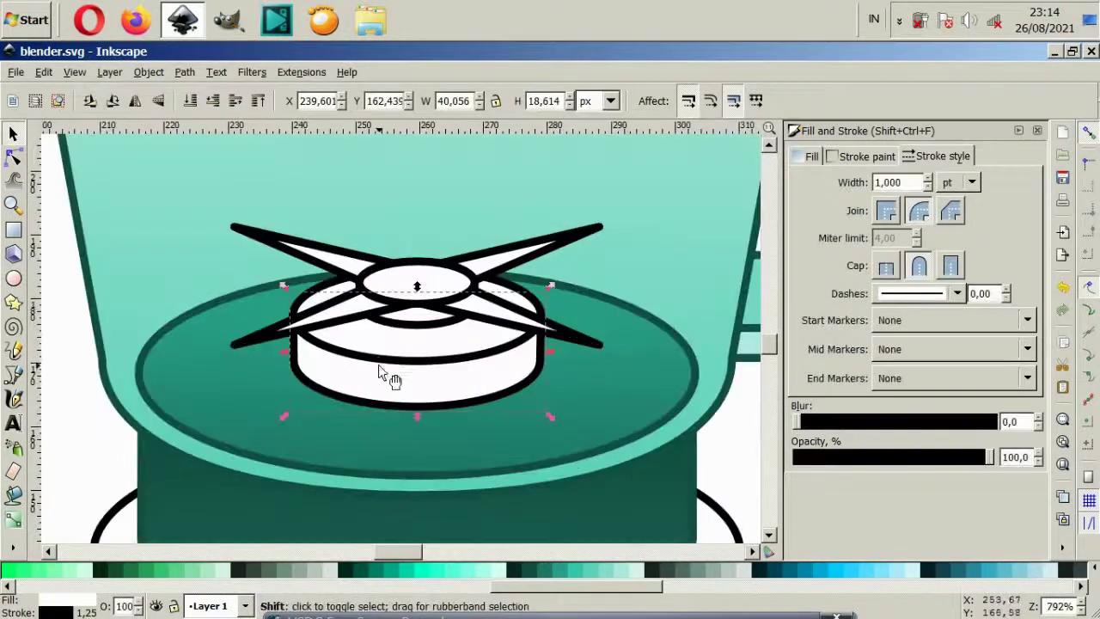
left_click(378, 364, "shift")
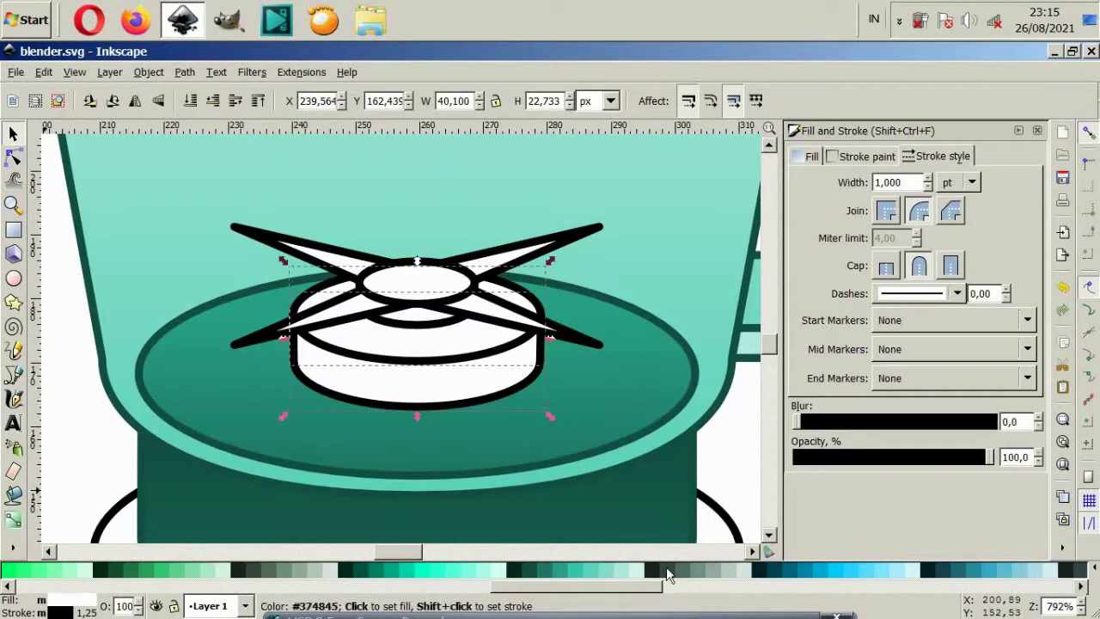
left_click(665, 569, "shift")
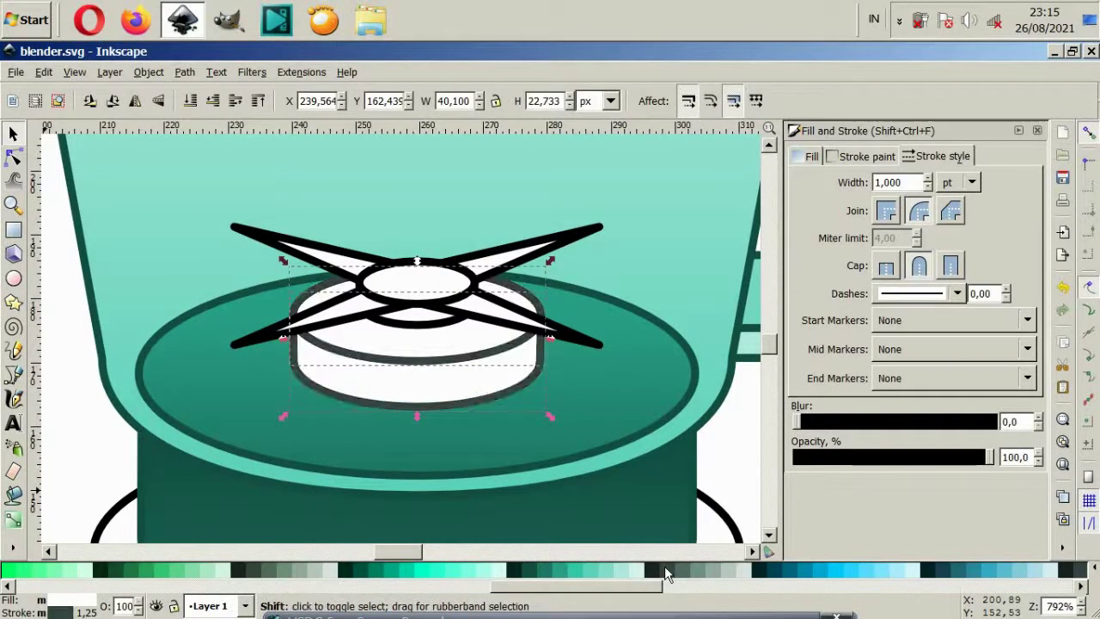
Add a vertical gradient down the blade hub ending in dark grey
left_click(13, 516)
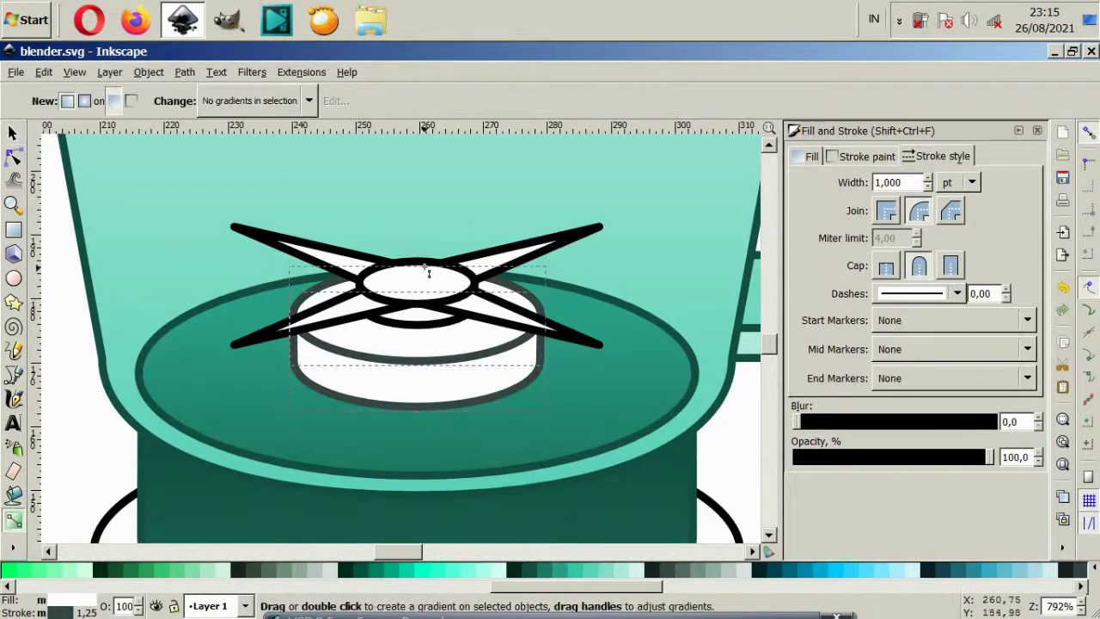
left_click_drag(424, 268, 424, 463)
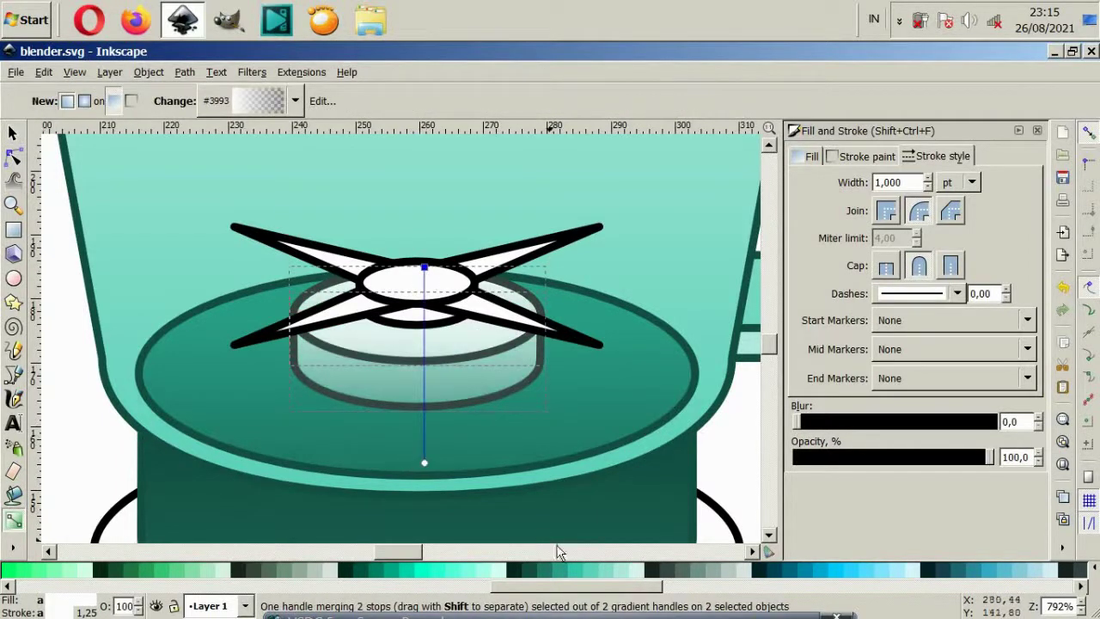
left_click(423, 463)
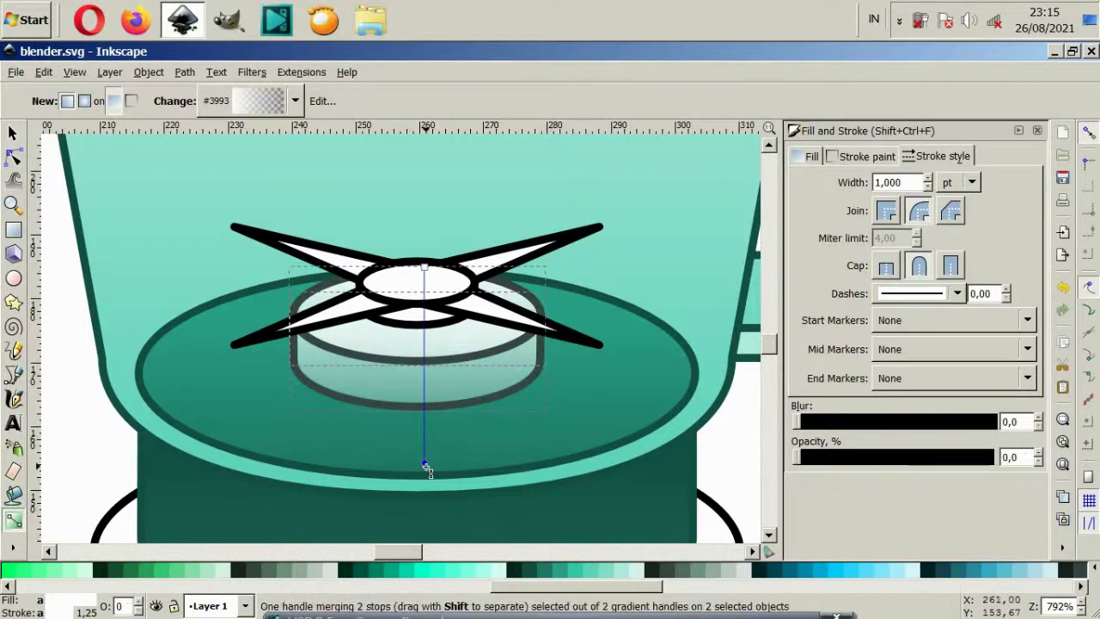
left_click(666, 572)
Shrink the small oval at the blades' centre to about 10.7 × 4.4 px
left_click(13, 133)
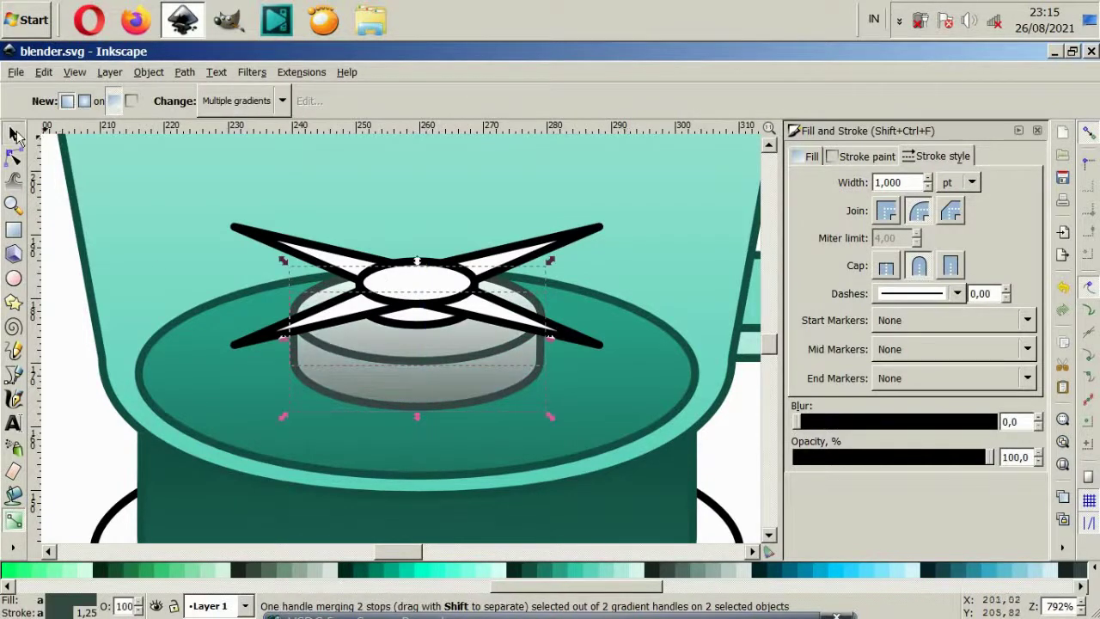
left_click(421, 283)
left_click_drag(483, 262, 455, 261)
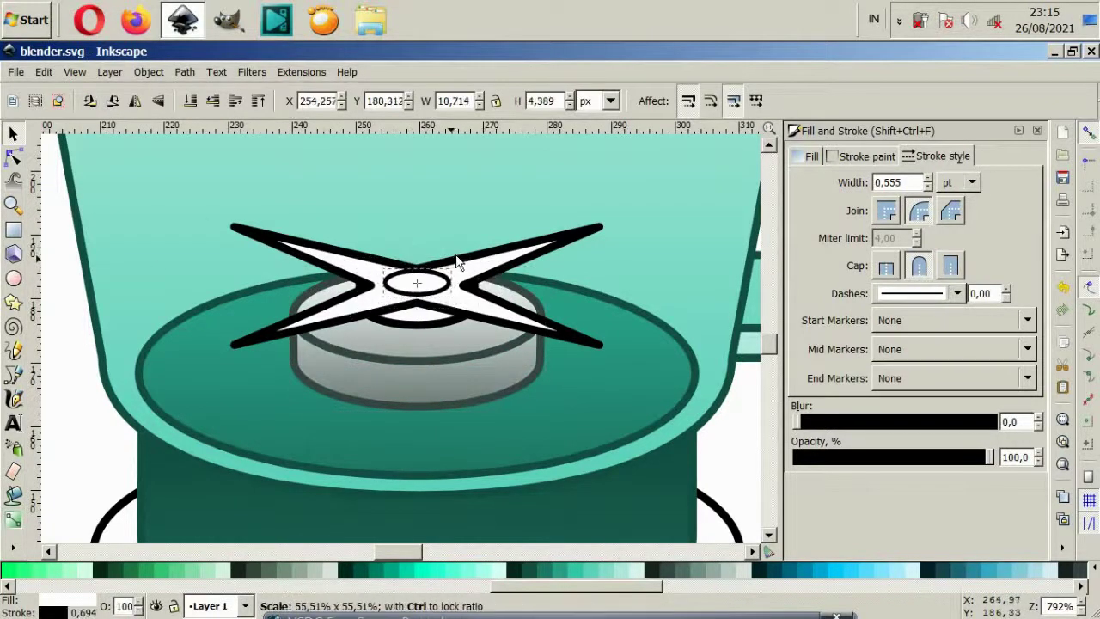
Set the hub ellipse outline to 1 pt, fill it and the blades grey, with no stroke
left_click(908, 183)
type("1")
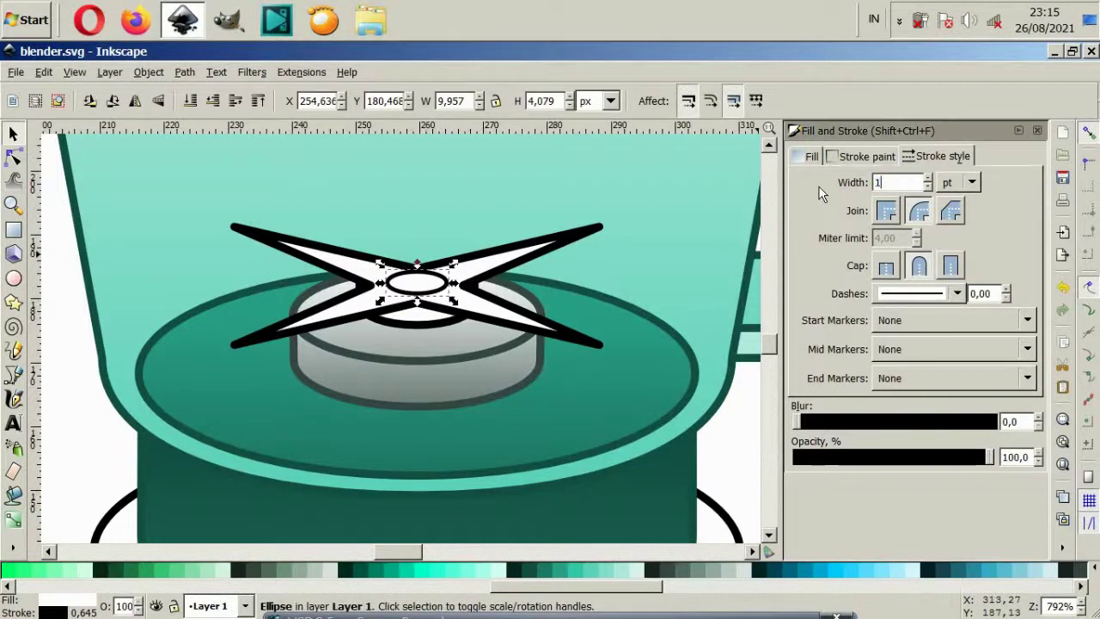
key("Return")
left_click(526, 275, "shift")
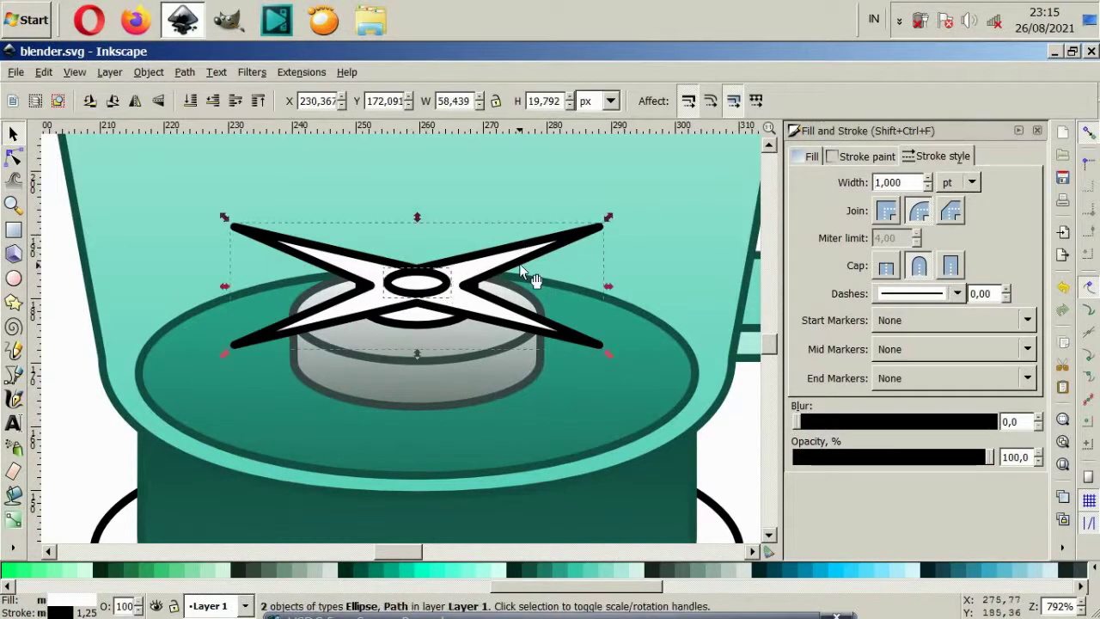
left_click(719, 569)
left_click(866, 156)
left_click(807, 184)
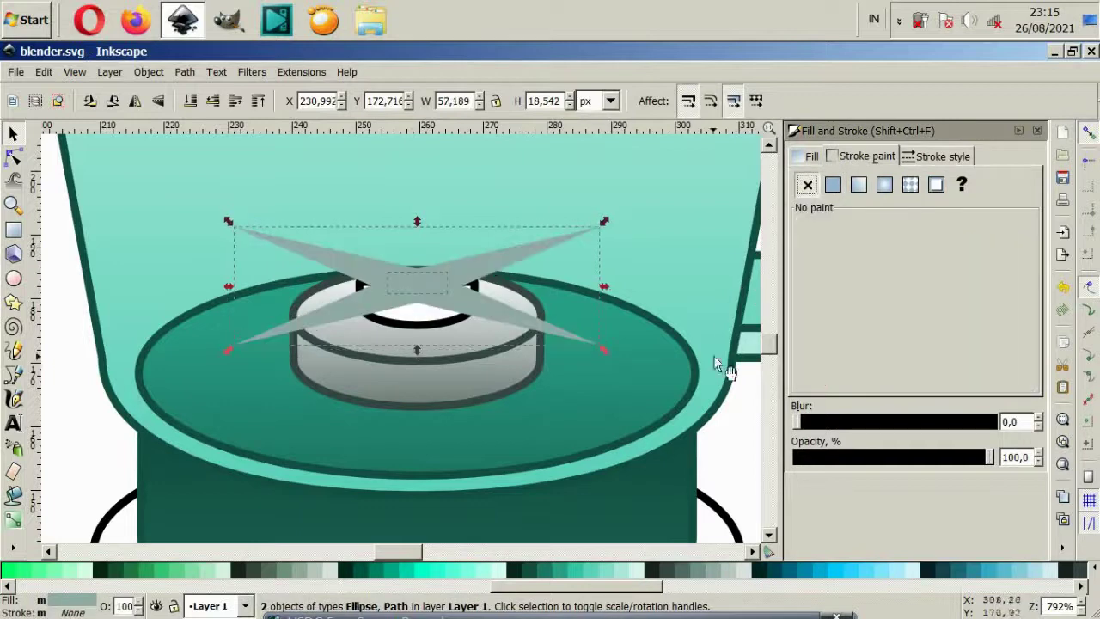
Give the small hub-top path and the hub cylinder darker grey outlines
left_click(442, 314)
left_click(437, 281)
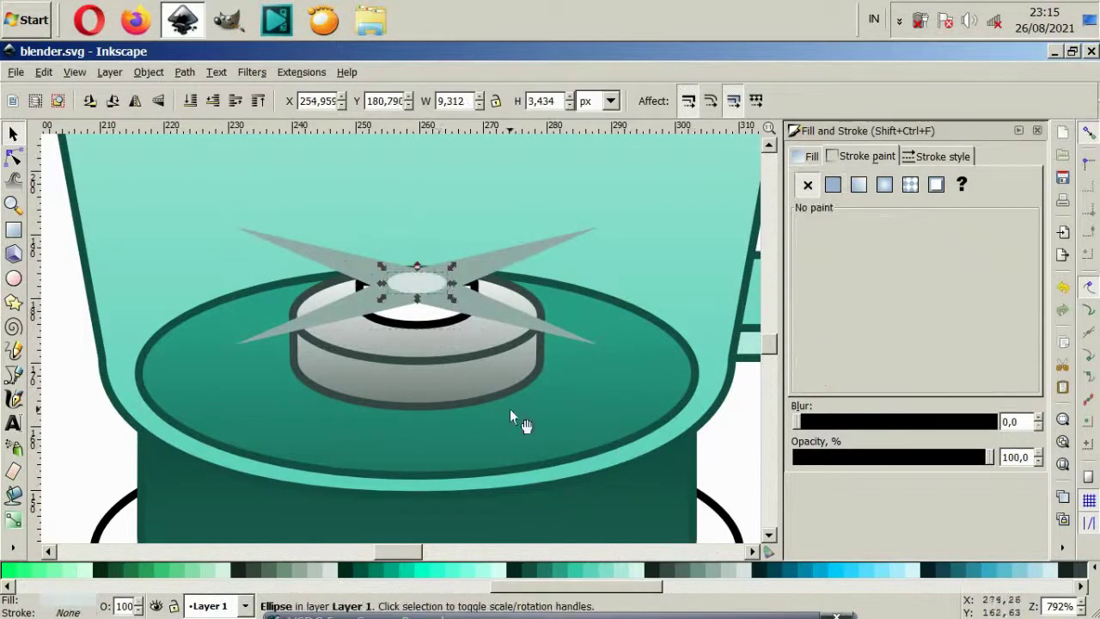
left_click(434, 328)
left_click(696, 570, "shift")
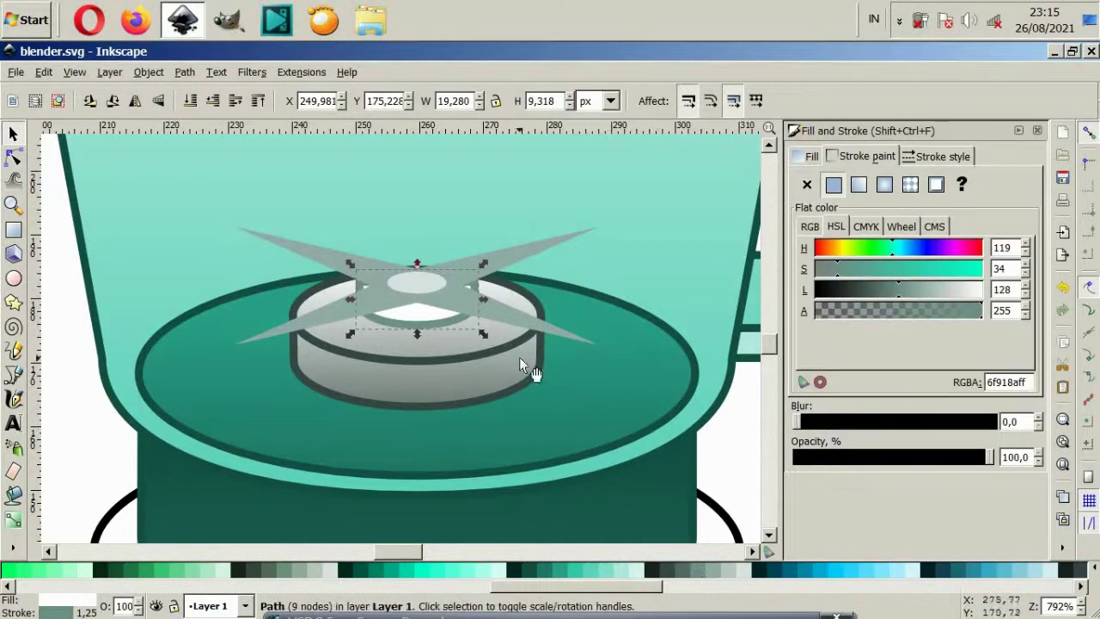
left_click(505, 386)
left_click(715, 571, "shift")
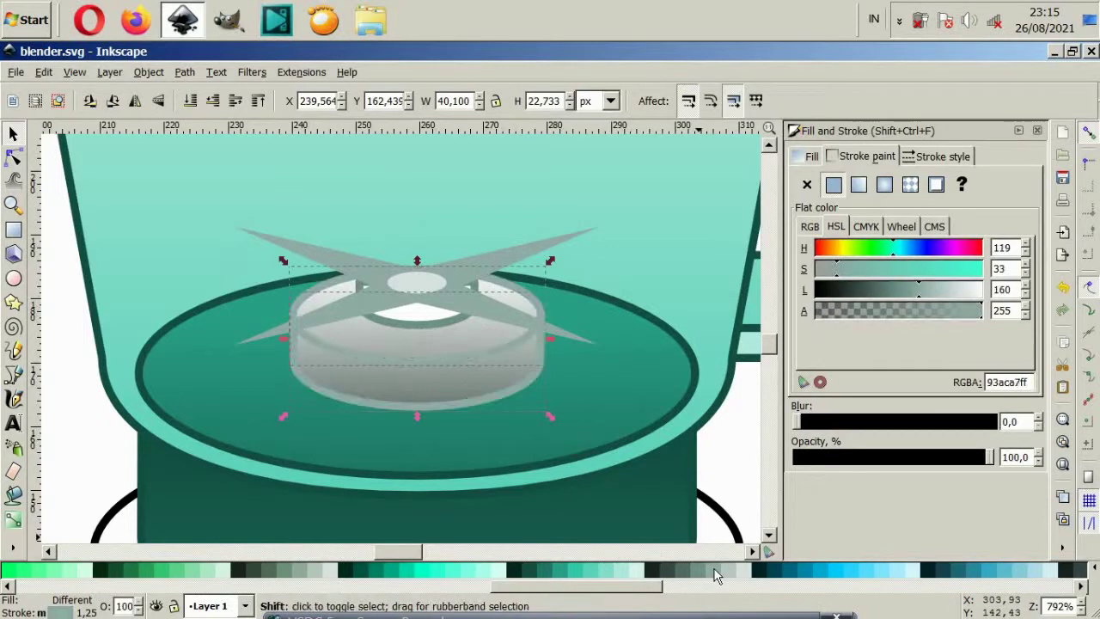
left_click(700, 572, "shift")
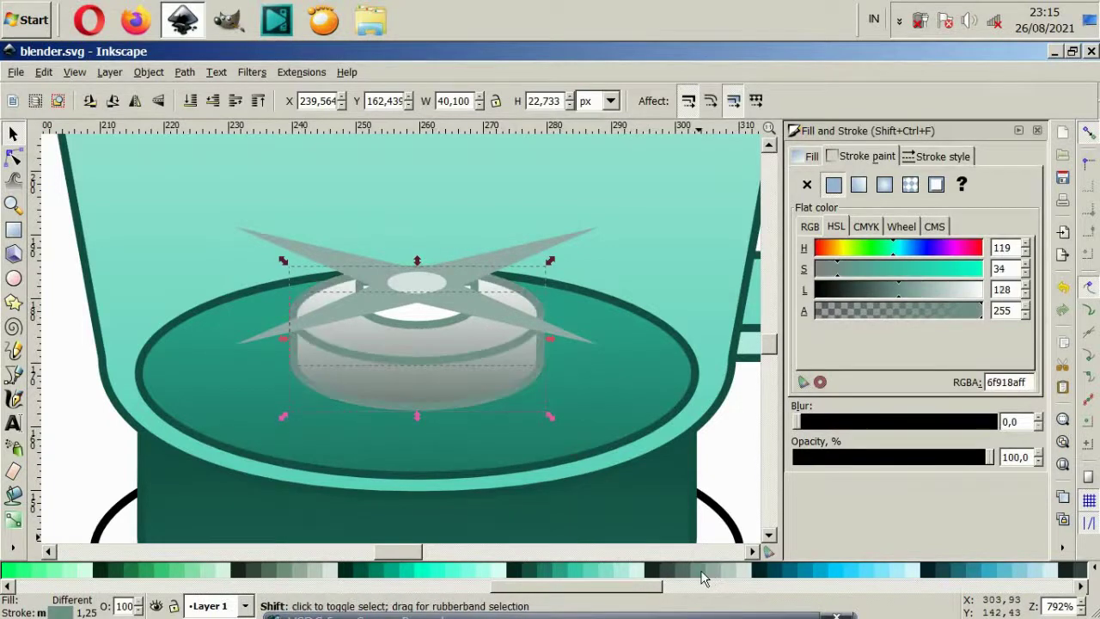
Darken the small hub path's outline to grey-green and fill the blades dark grey-green
left_click(517, 312)
left_click(430, 330, "ctrl")
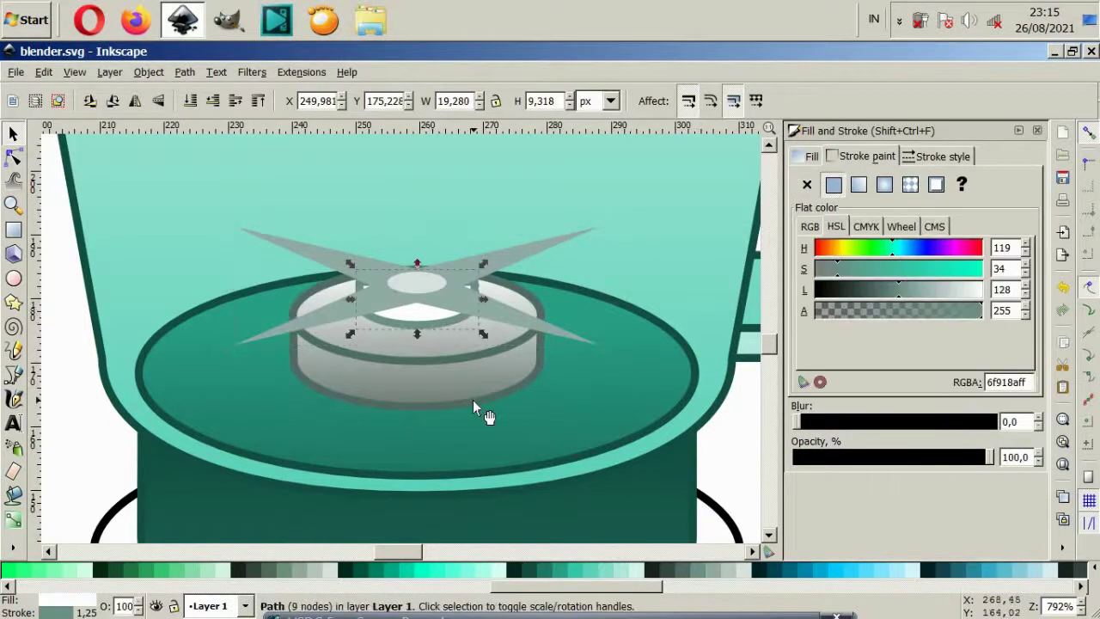
left_click(682, 570, "shift")
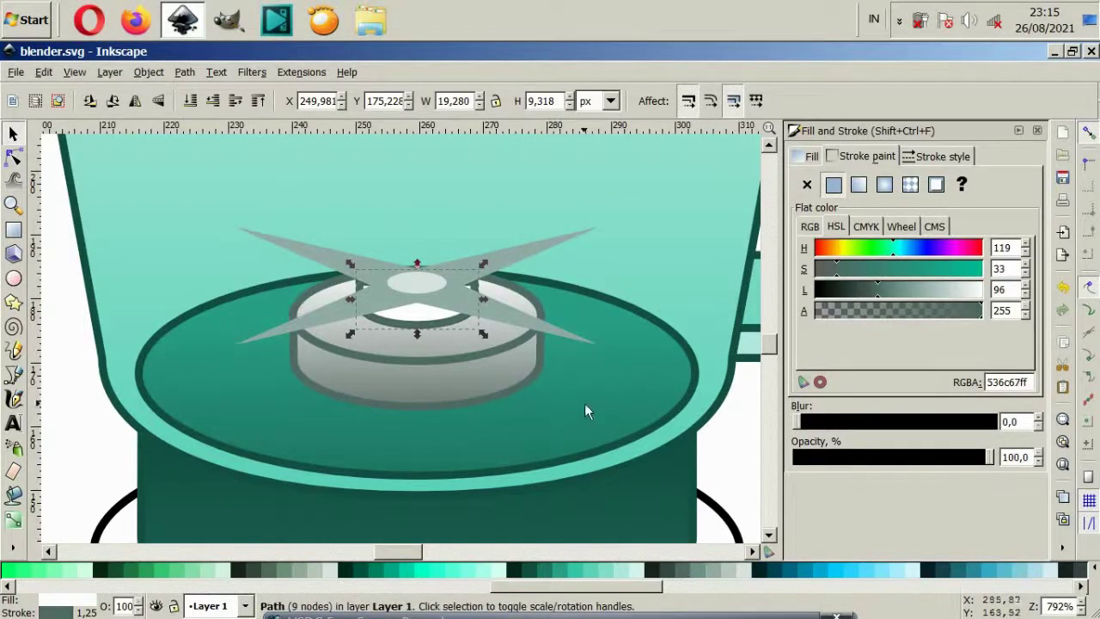
left_click(558, 340)
left_click(675, 569)
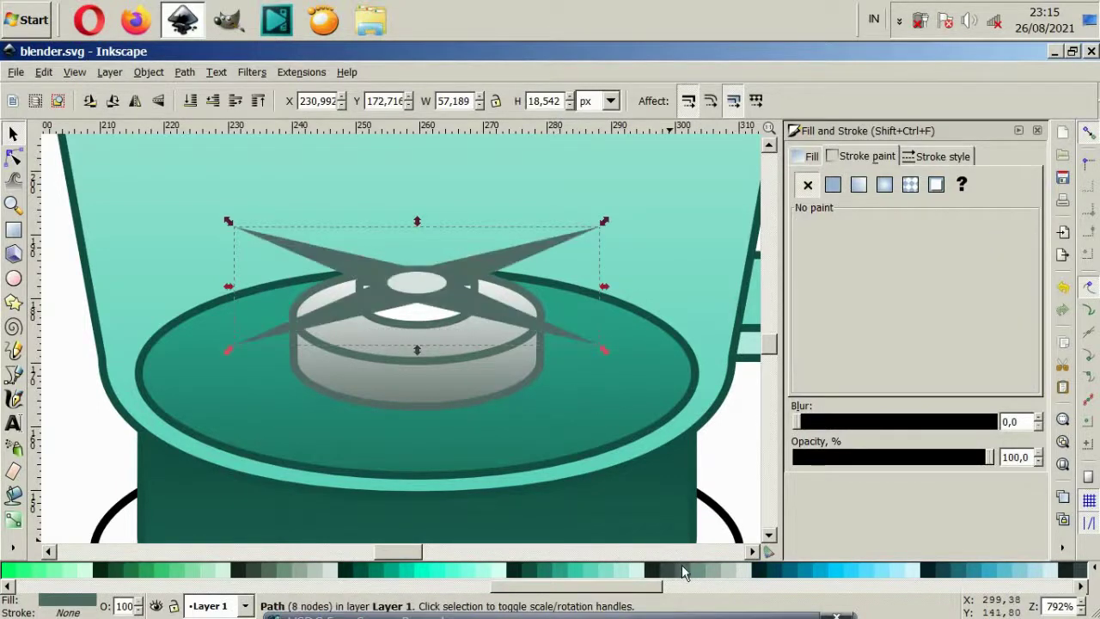
left_click(682, 569)
key("ctrl+z")
key("Escape")
Select the small hub path to check its outline
scroll(522, 331, "down", 6, "ctrl")
scroll(450, 278, "down", 3, "ctrl")
scroll(465, 322, "up", 7, "ctrl")
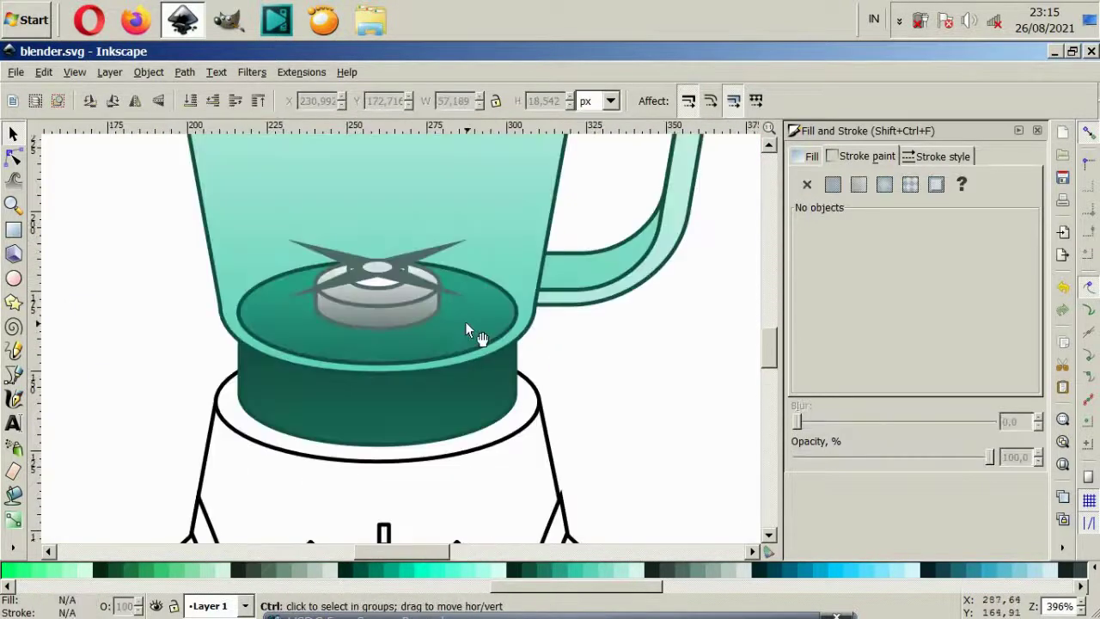
scroll(365, 293, "up", 2, "ctrl")
left_click(377, 303)
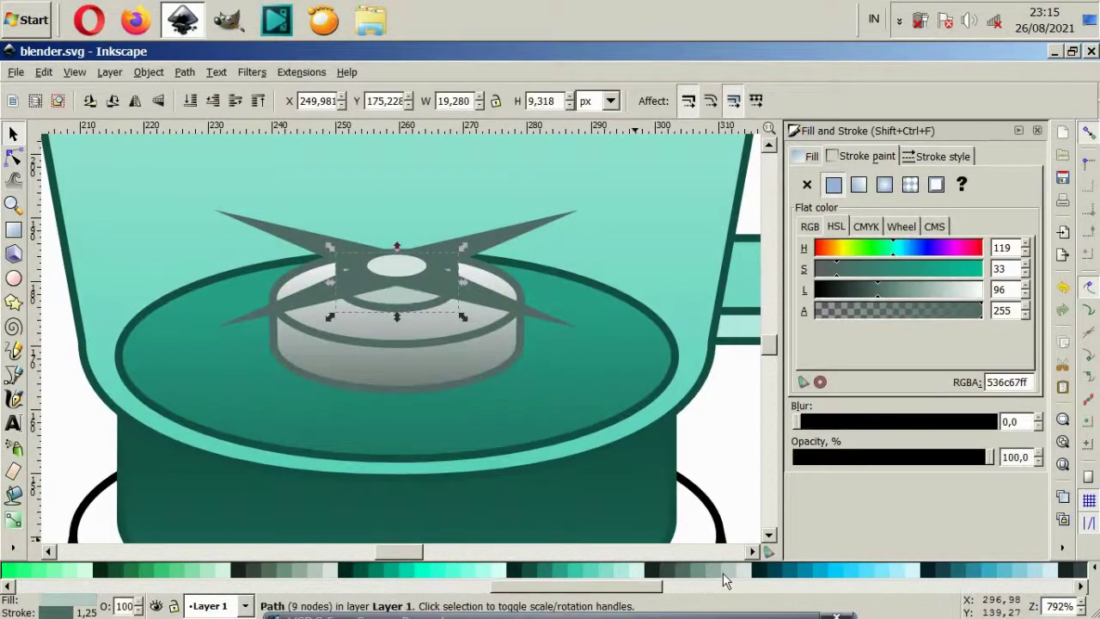
Select the motor base's top ellipse and body outline together
scroll(492, 270, "down", 4, "ctrl")
key("Escape")
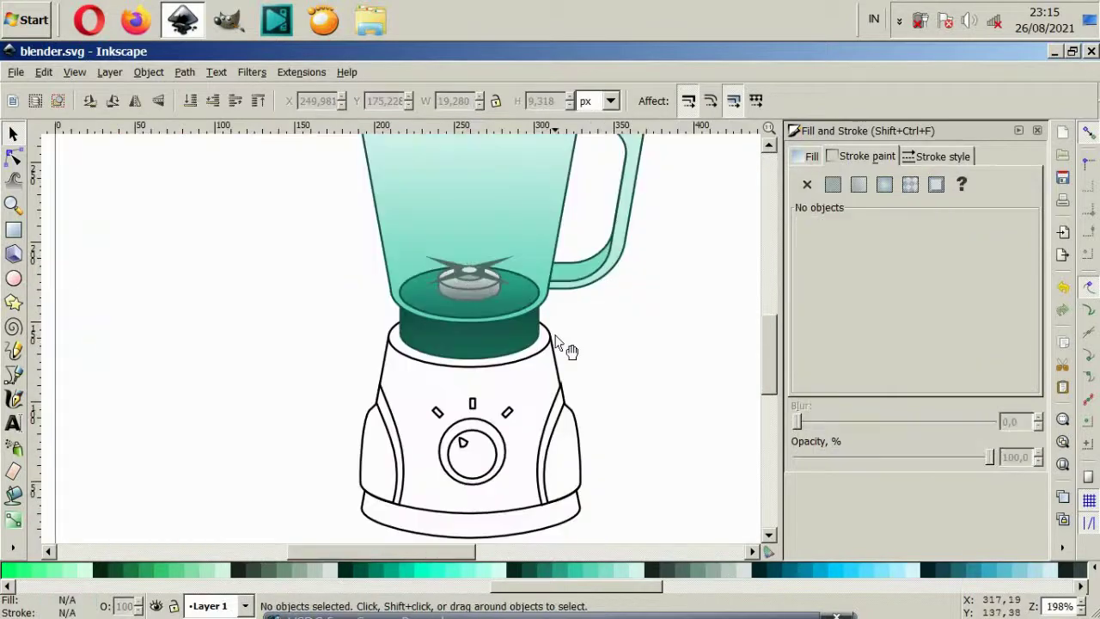
scroll(550, 334, "up", 4)
scroll(543, 325, "down", 2)
scroll(543, 326, "down", 4, "ctrl")
scroll(544, 331, "up", 4, "ctrl")
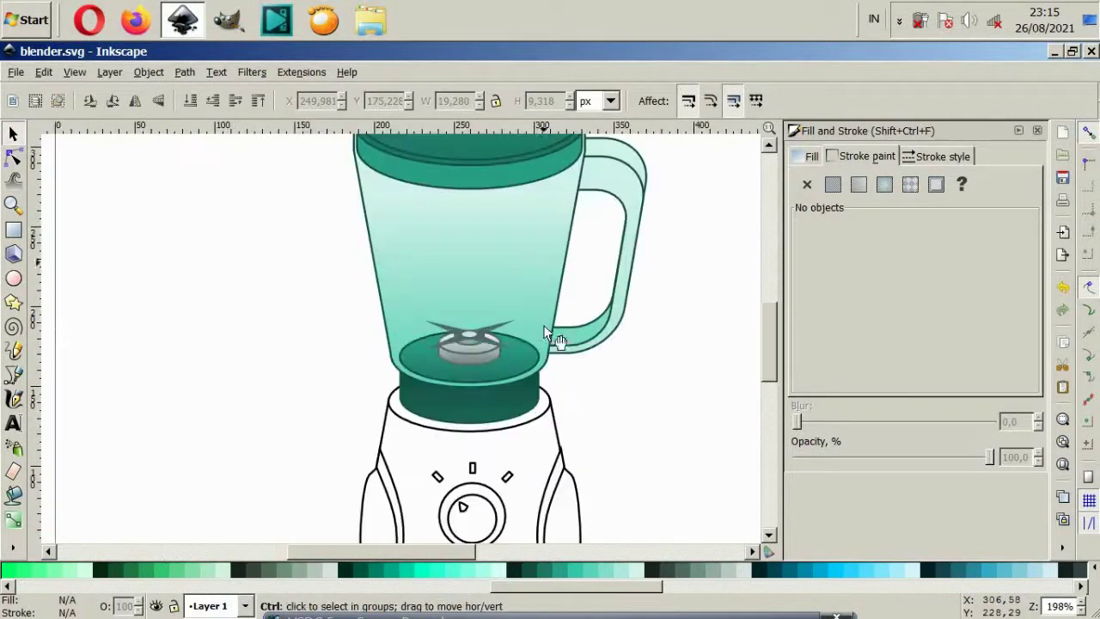
scroll(543, 326, "down", 2)
left_click(478, 378, "ctrl")
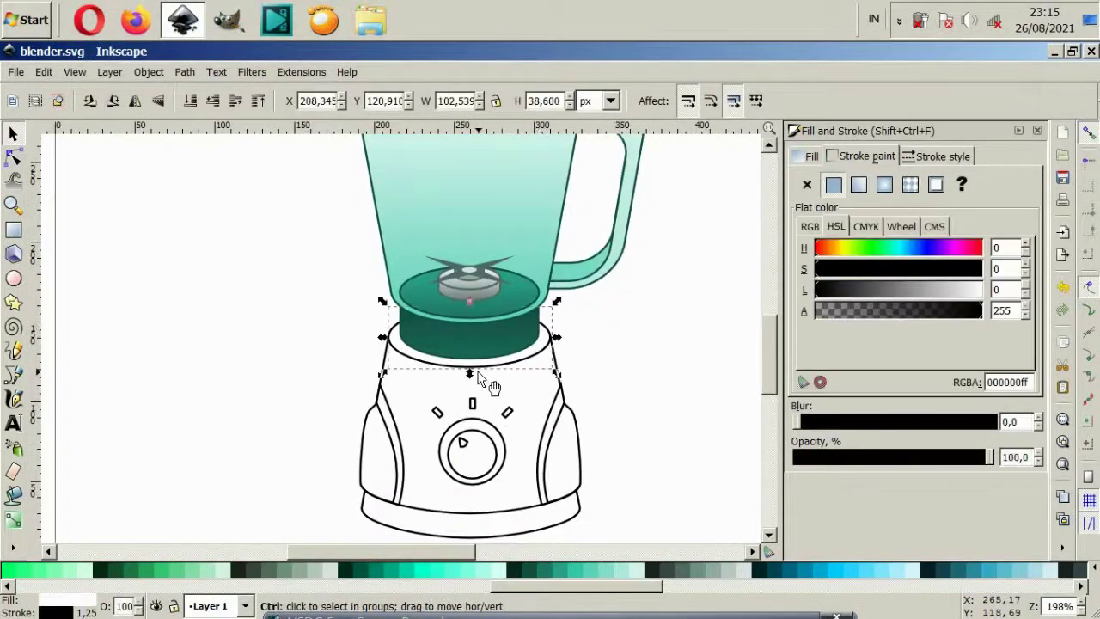
key("Escape")
scroll(481, 404, "up", 2, "ctrl")
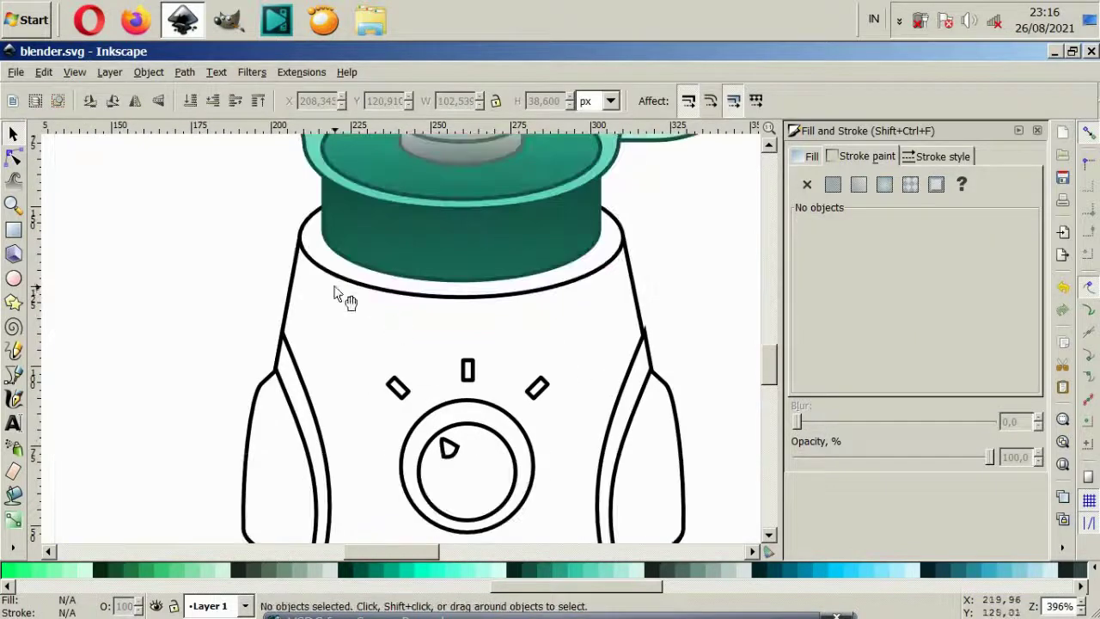
left_click(340, 295)
left_click(336, 350, "shift")
Turn the base ellipse, body, both side strips and bottom arc outlines dark green #165044
scroll(310, 382, "down", 2)
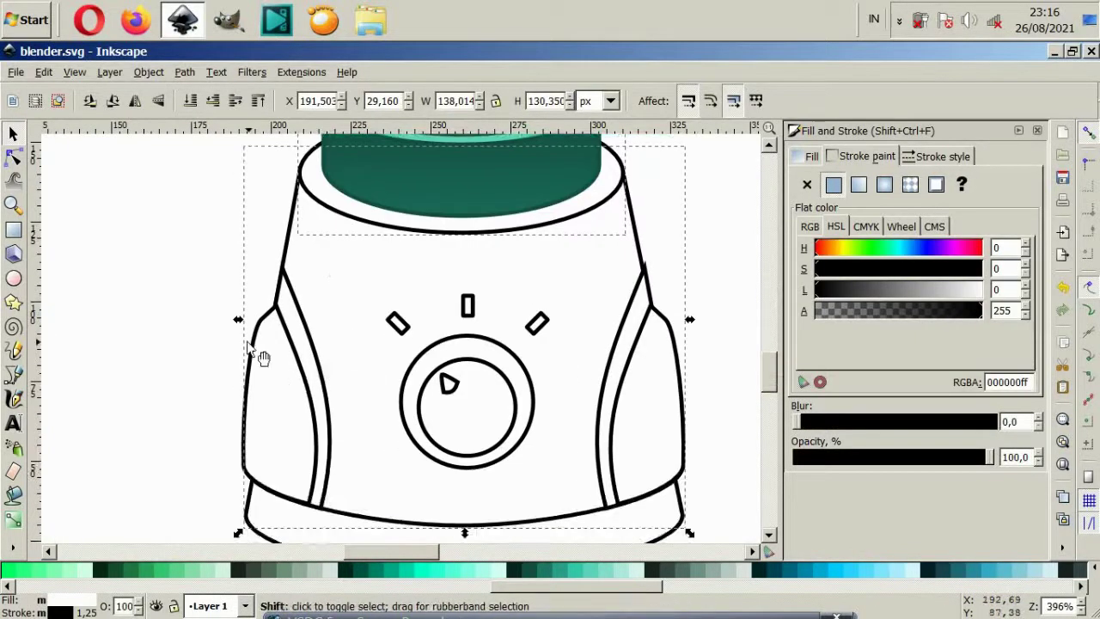
left_click(628, 353, "shift")
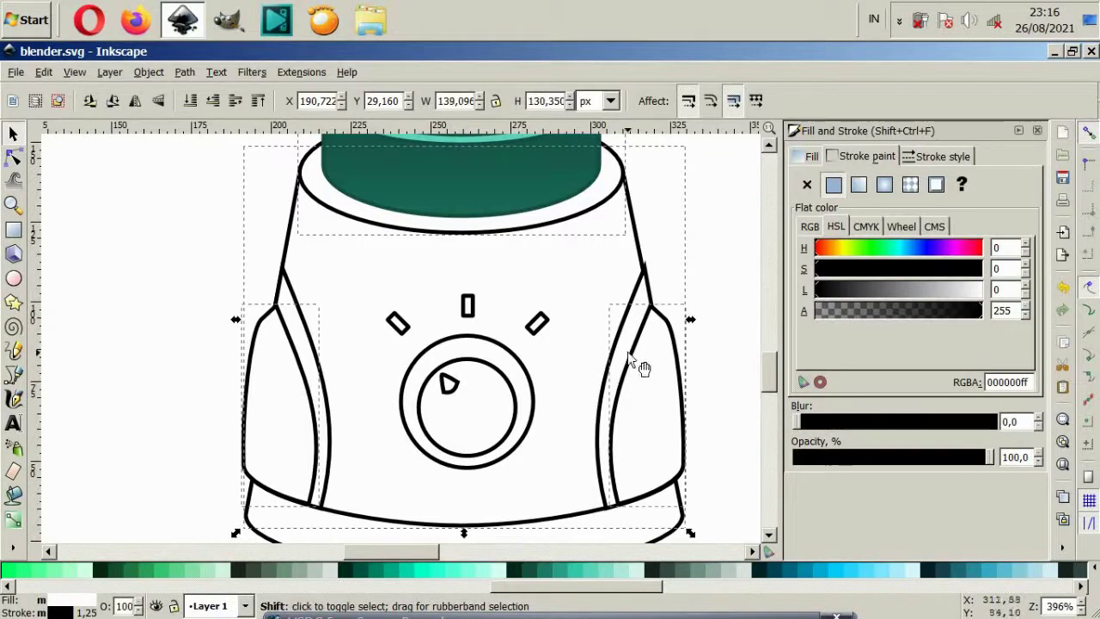
left_click(291, 296, "shift")
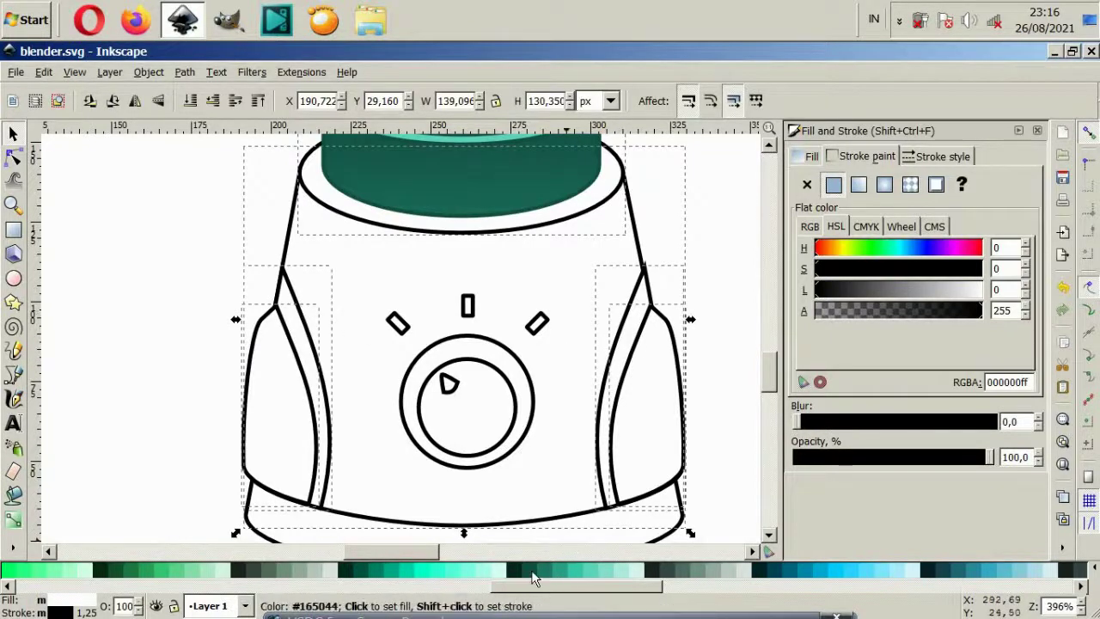
left_click(531, 569, "shift")
scroll(576, 429, "down", 2)
left_click(542, 510, "shift")
left_click(533, 570, "shift")
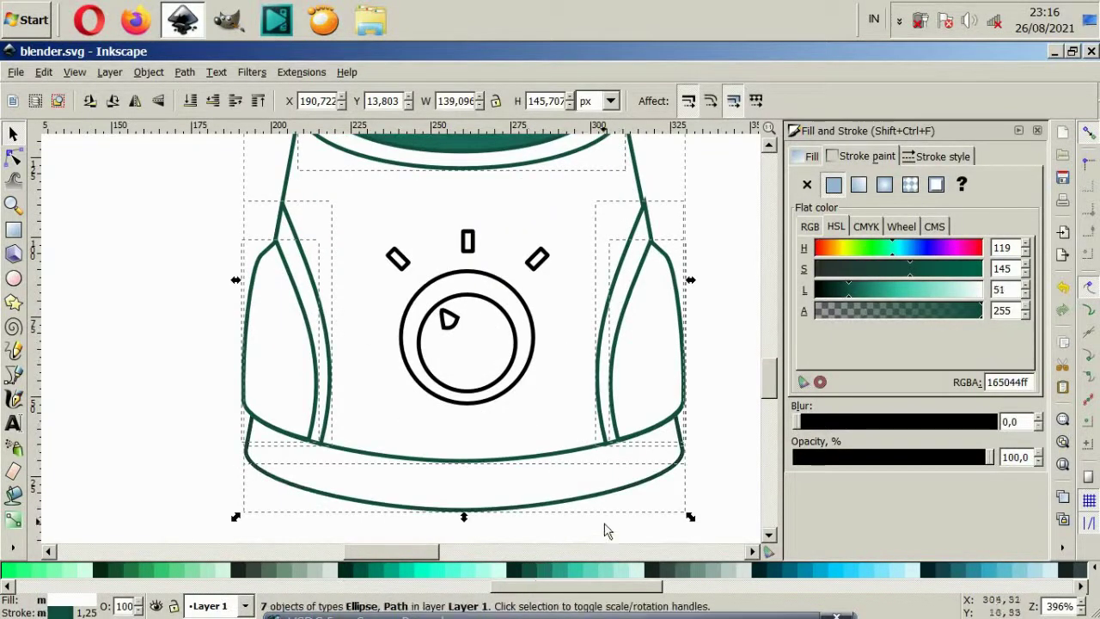
key("Escape")
Nudge the right side strip's top node onto the body edge with the Node tool
scroll(679, 382, "up", 2)
left_click(649, 308)
scroll(653, 297, "up", 4, "ctrl")
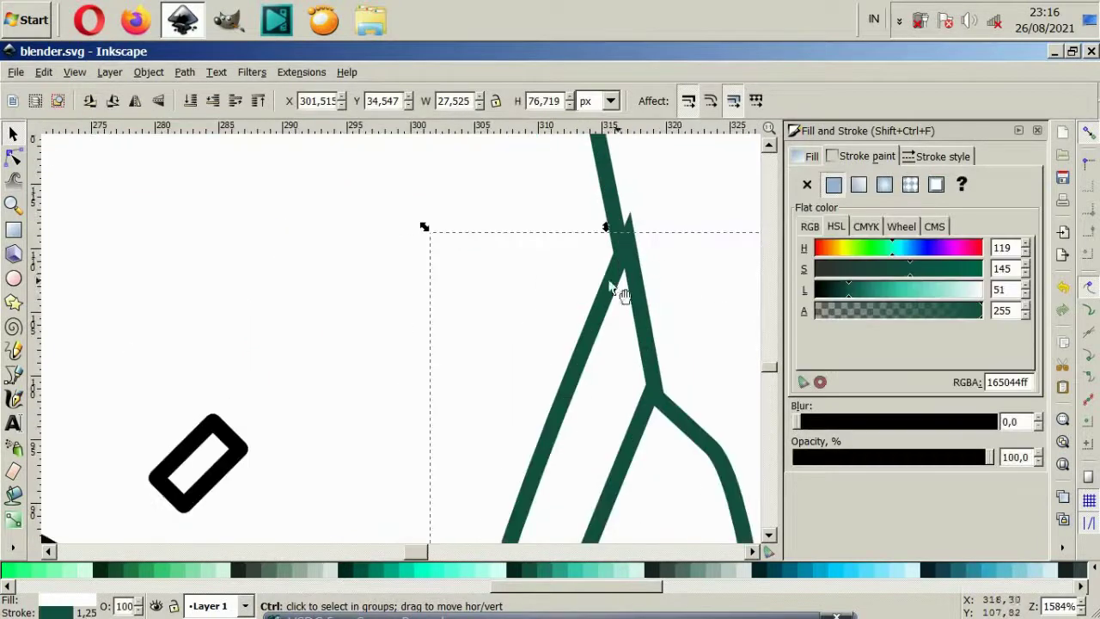
left_click(13, 156)
left_click_drag(626, 240, 618, 245)
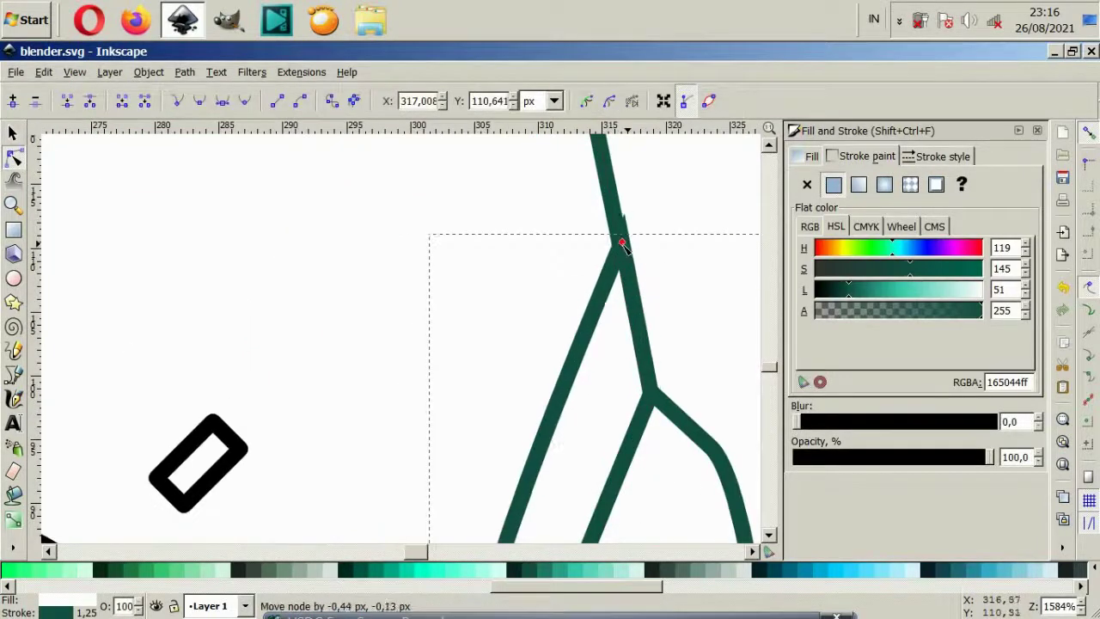
left_click(558, 264)
scroll(558, 265, "down", 2, "ctrl")
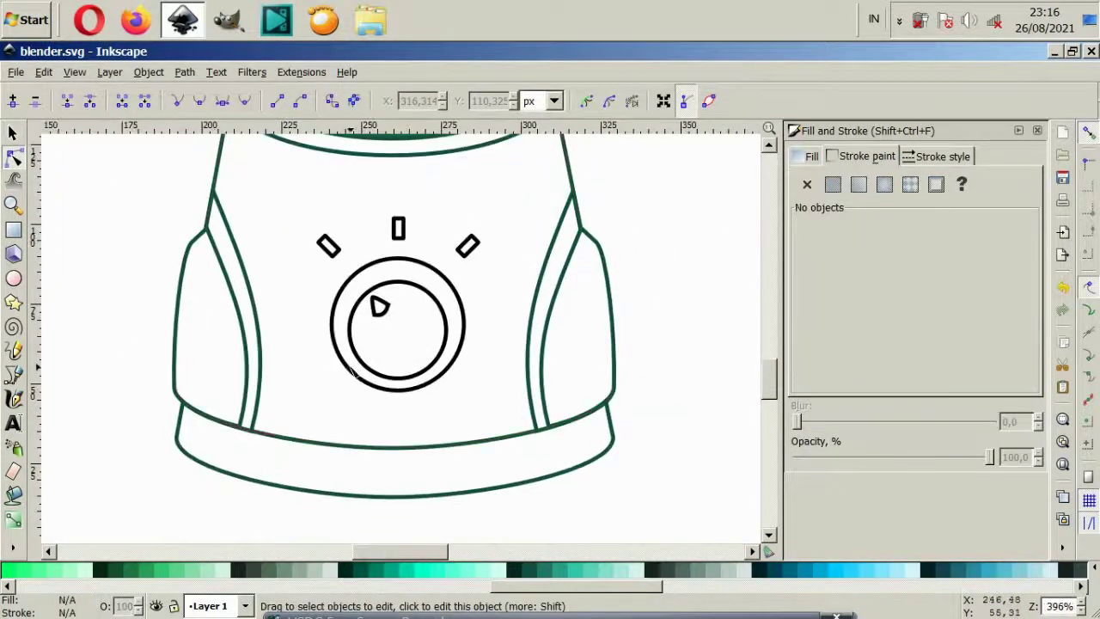
Turn the knob circles and three tick mark outlines dark green
left_click(378, 305)
left_click(328, 246, "shift")
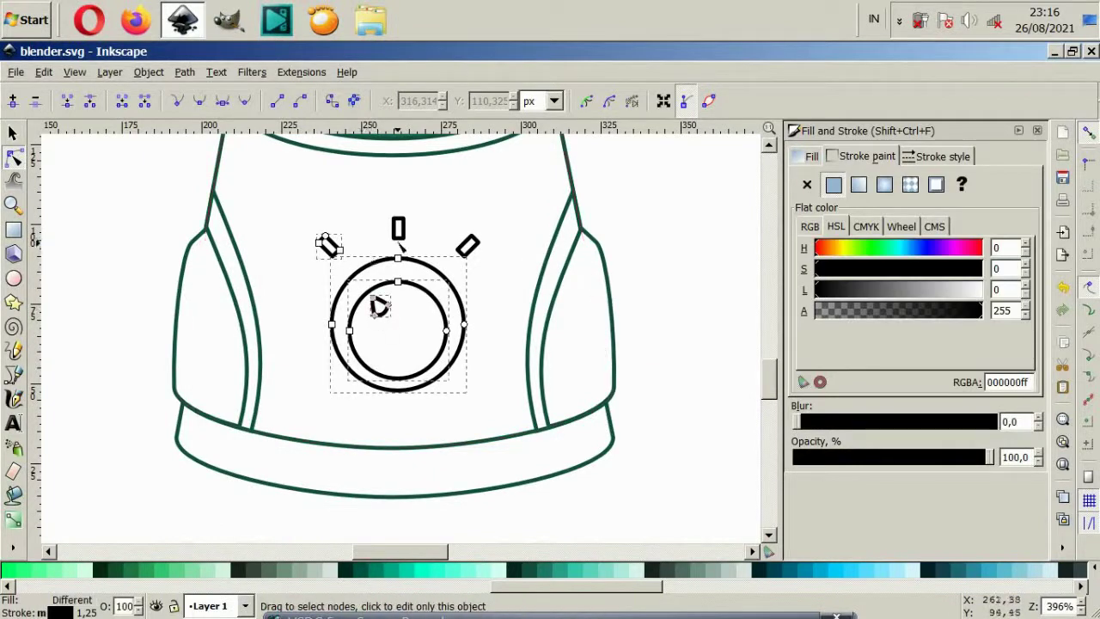
left_click(397, 227, "shift")
left_click(467, 246, "shift")
left_click(530, 563, "shift")
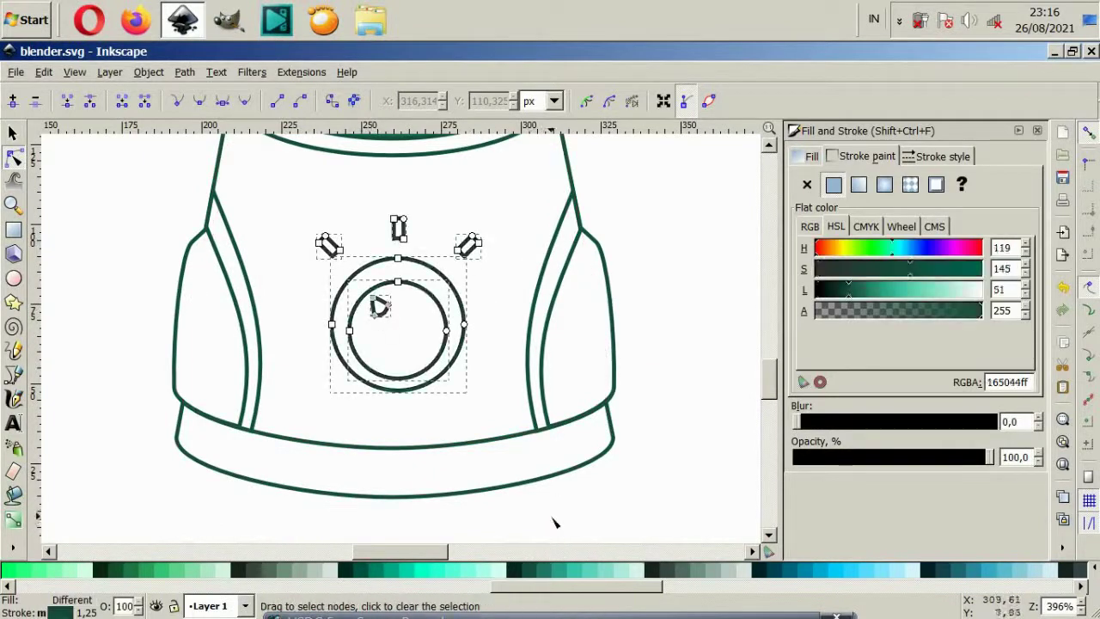
left_click(554, 518)
Select the motor base body
scroll(436, 255, "down", 2, "ctrl")
scroll(383, 442, "up", 2, "ctrl")
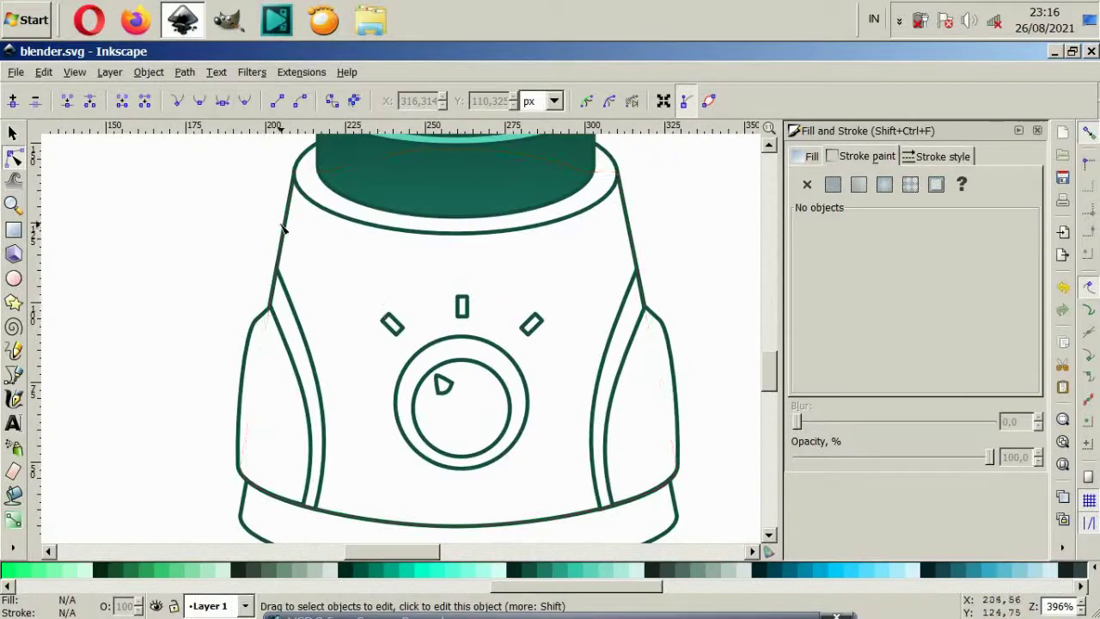
left_click(273, 256)
Fill the motor body with a vertical gradient whose top stop is grey-green #536c67
left_click(14, 522)
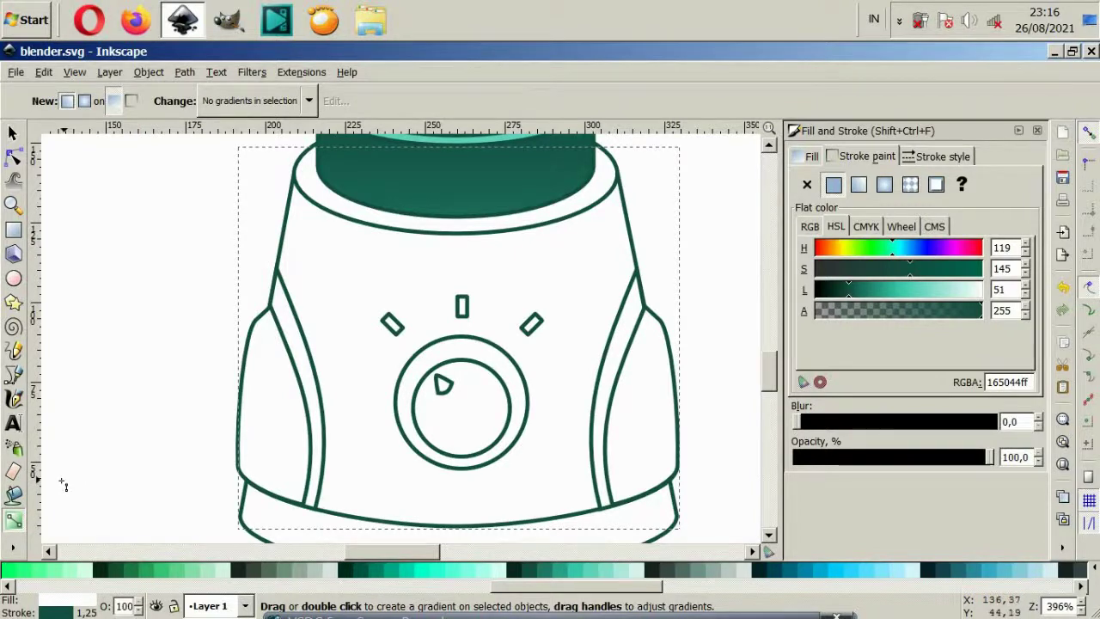
scroll(90, 468, "down", 1, "ctrl")
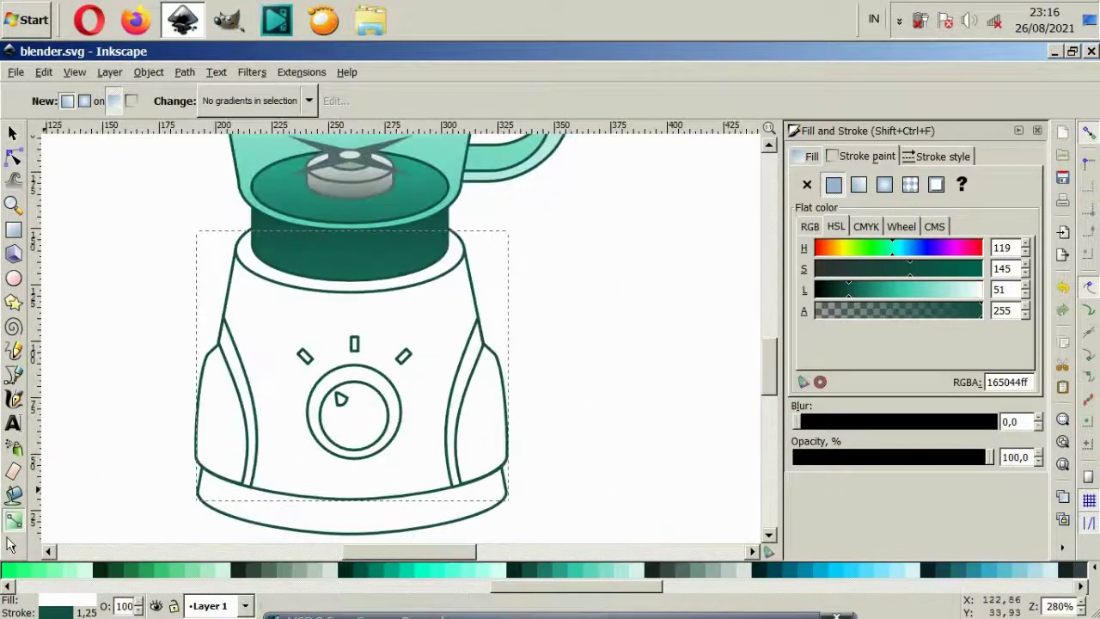
left_click_drag(348, 229, 348, 520)
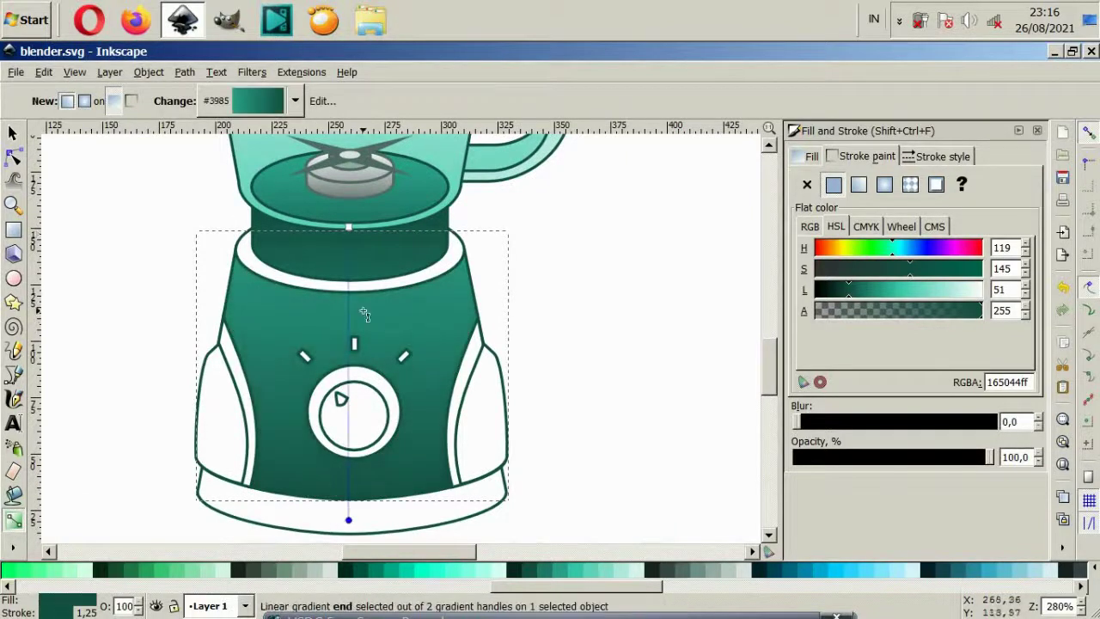
left_click_drag(351, 227, 350, 322)
left_click(349, 283)
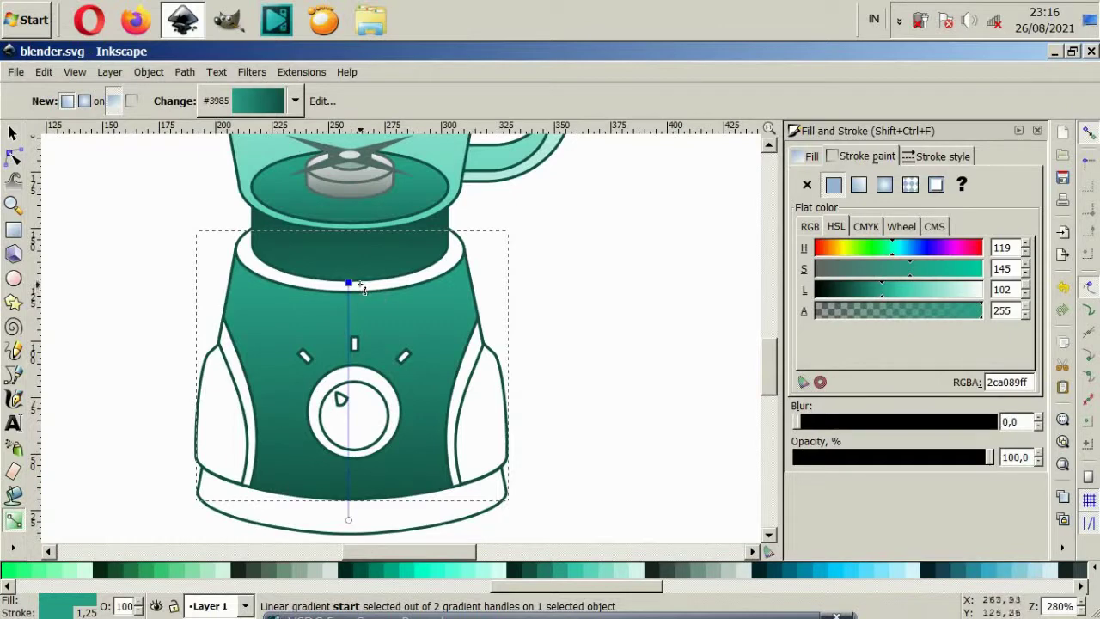
left_click(665, 568)
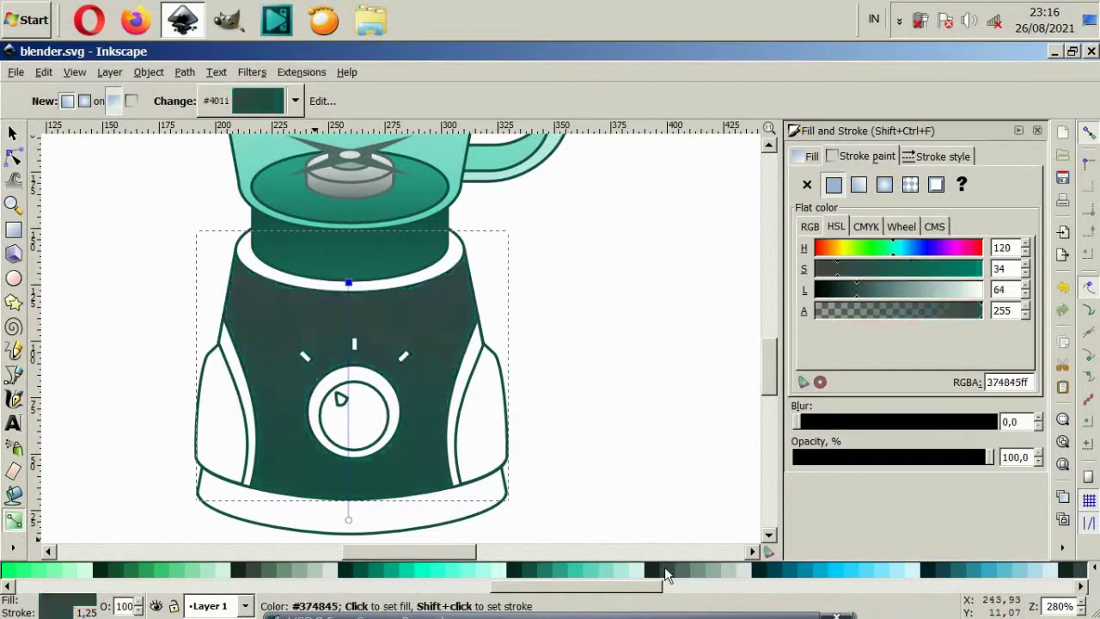
left_click(680, 570)
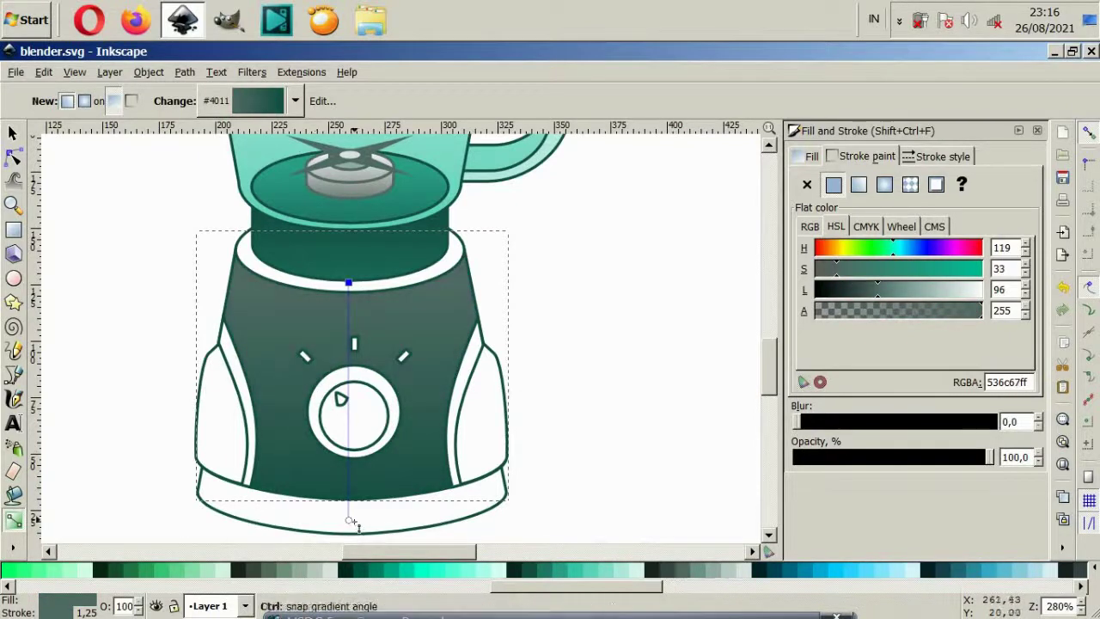
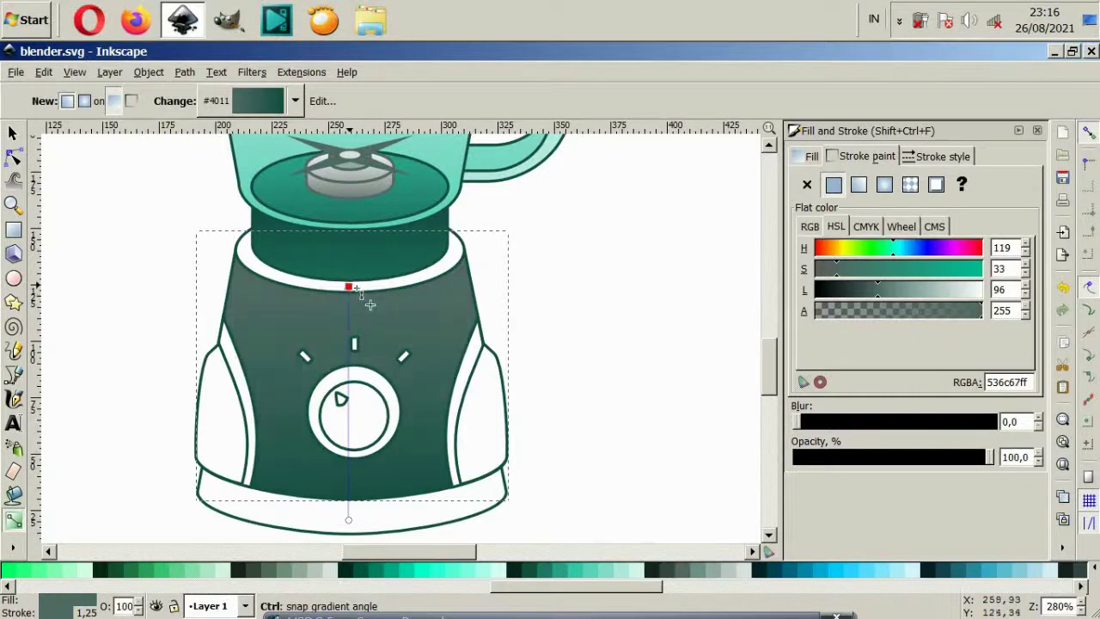
Lighten the top stop of the base's grey-green gradient and drag it lower
left_click(348, 286)
left_click(348, 519)
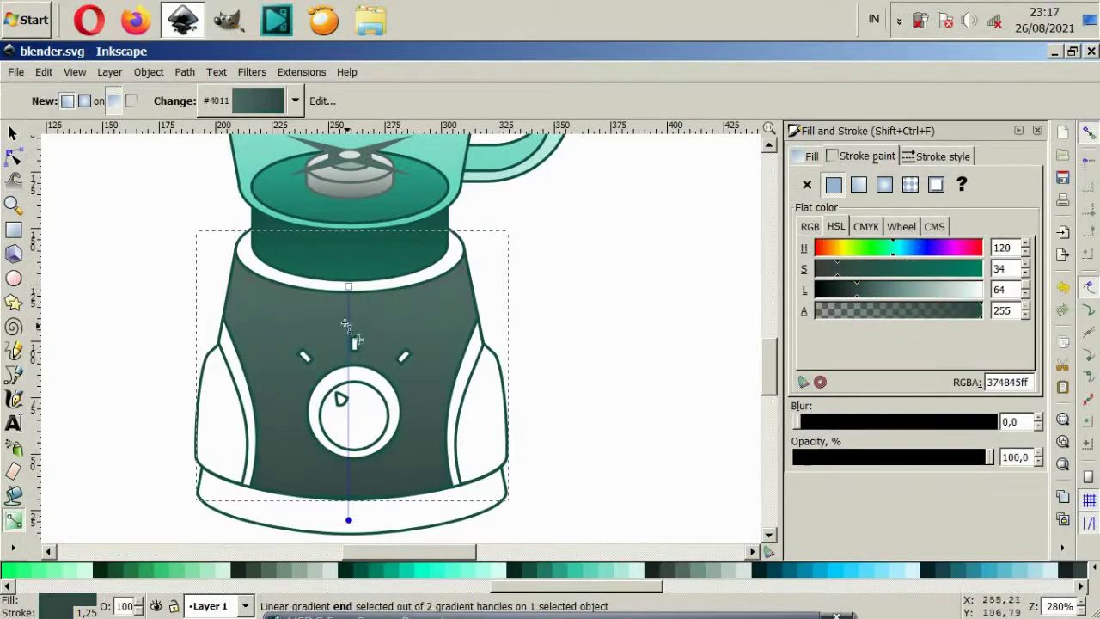
left_click(348, 286)
left_click(704, 568)
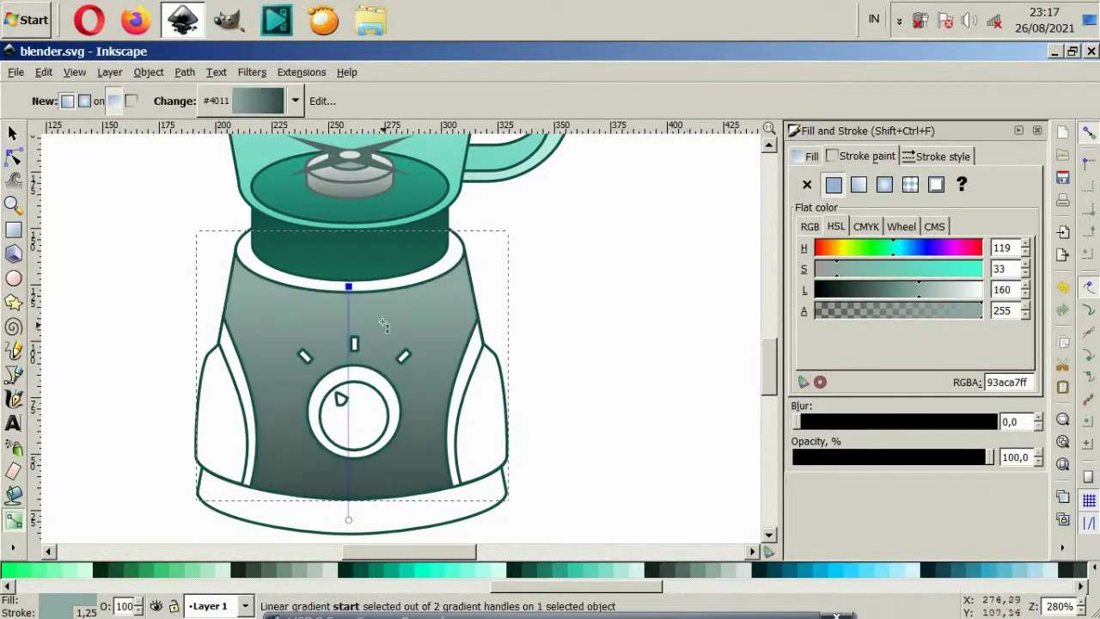
left_click_drag(348, 286, 348, 325)
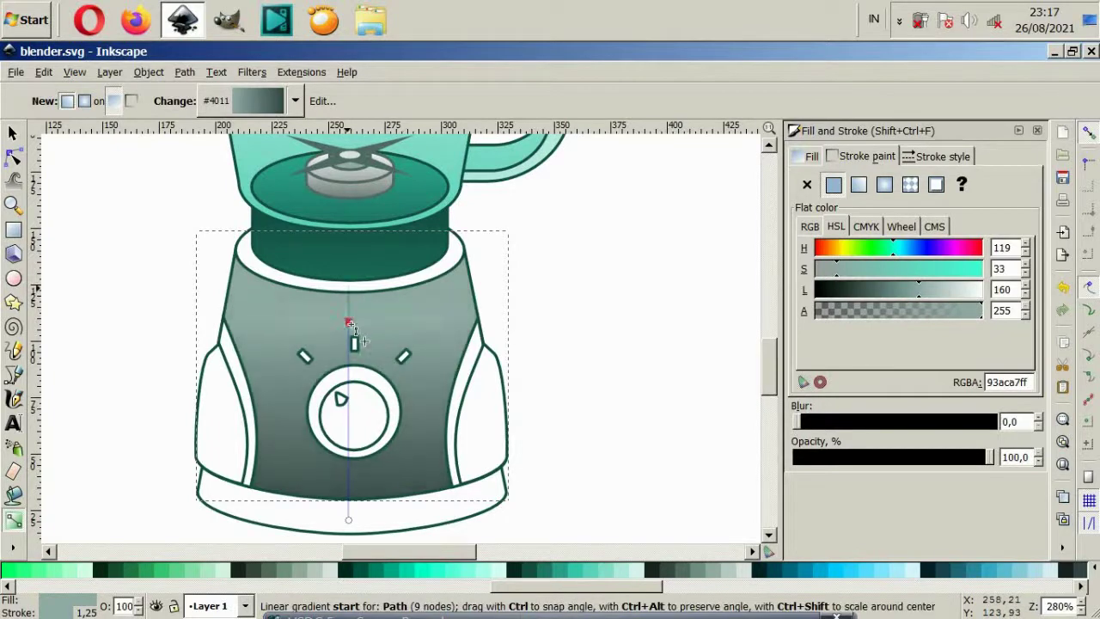
left_click(348, 519)
Fill the ring beneath the jug with light mint #87DECD
left_click(13, 133)
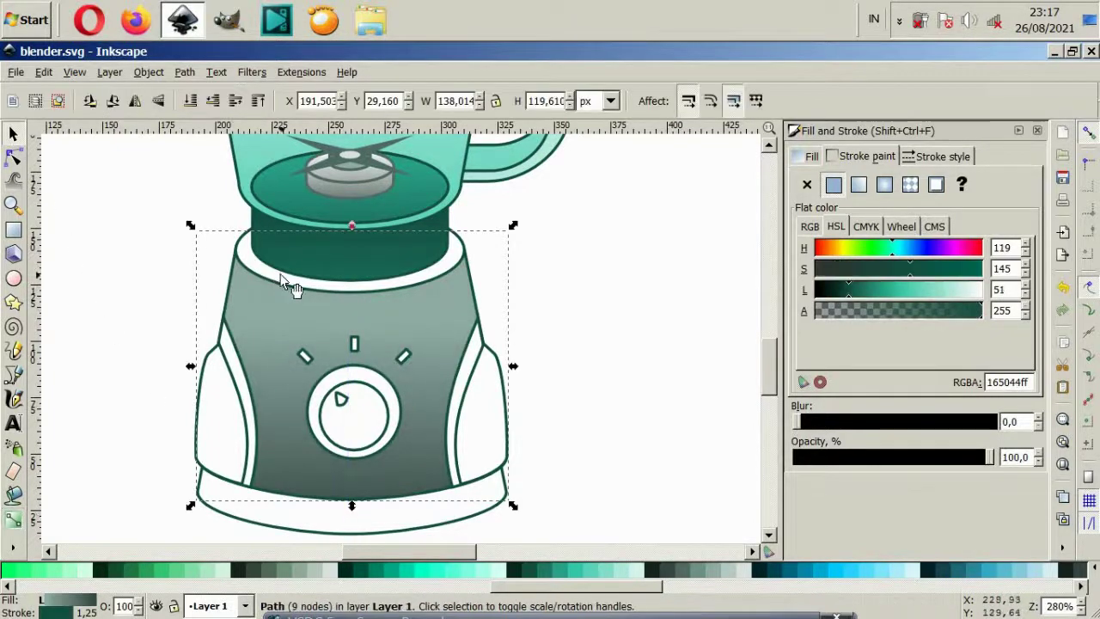
left_click(252, 267, "ctrl")
left_click(701, 569)
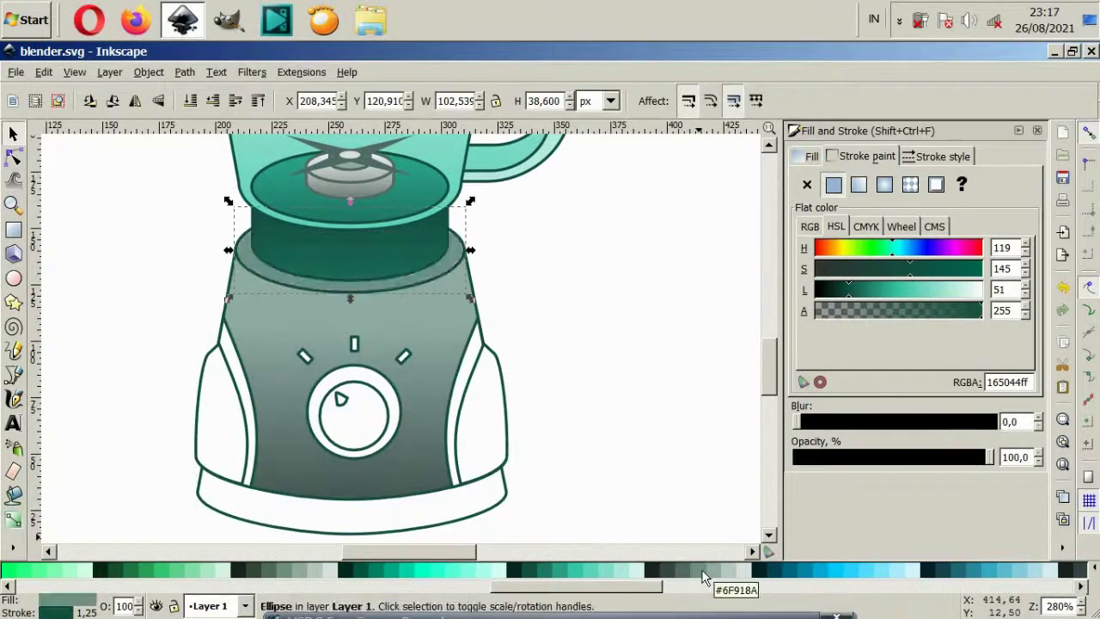
key("minus")
key("minus")
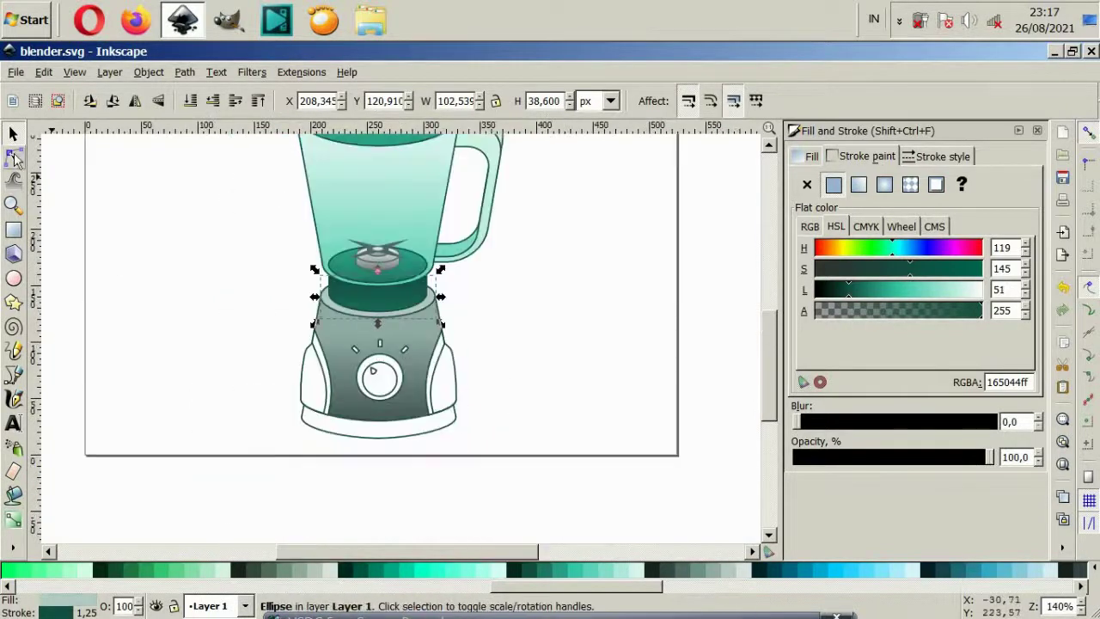
scroll(386, 379, "up", 2)
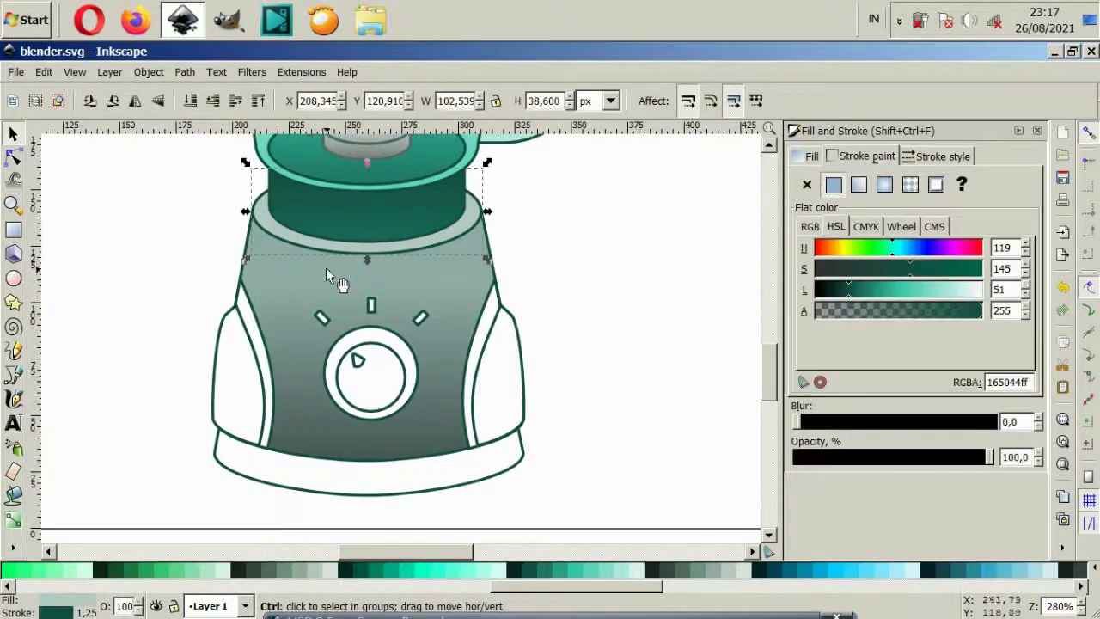
left_click(305, 279, "ctrl+shift")
left_click(584, 326)
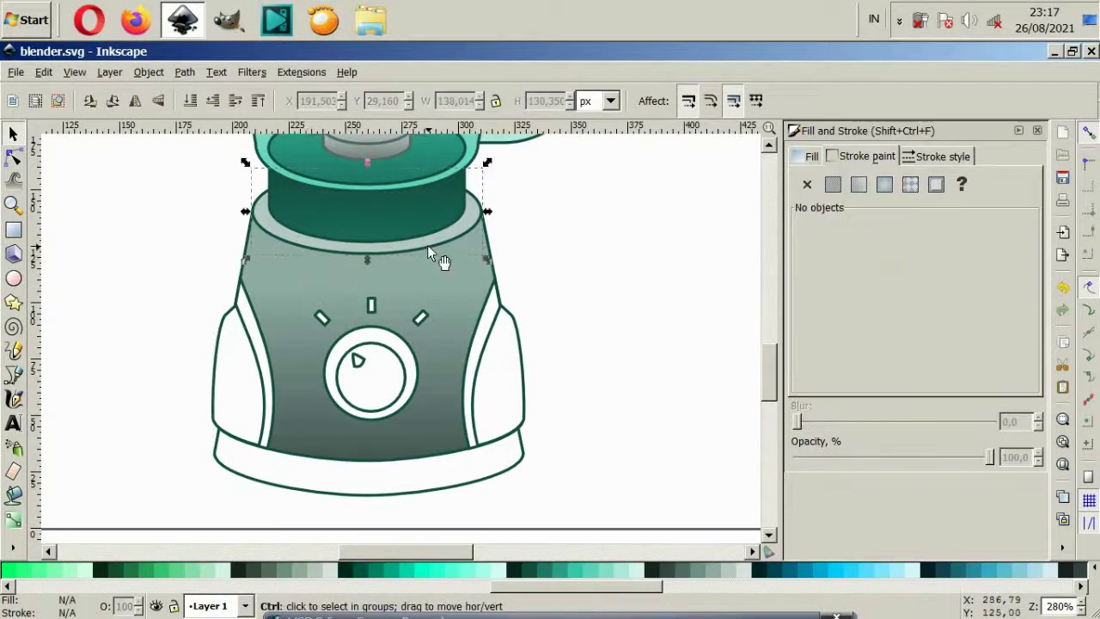
left_click(266, 291, "ctrl")
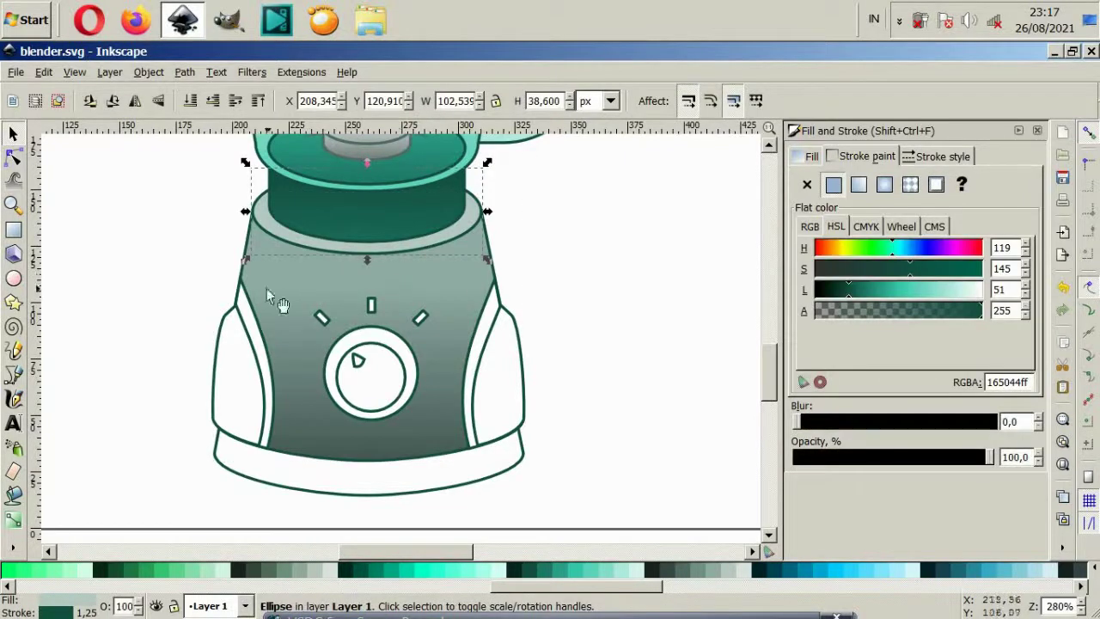
left_click(624, 572)
left_click(604, 574)
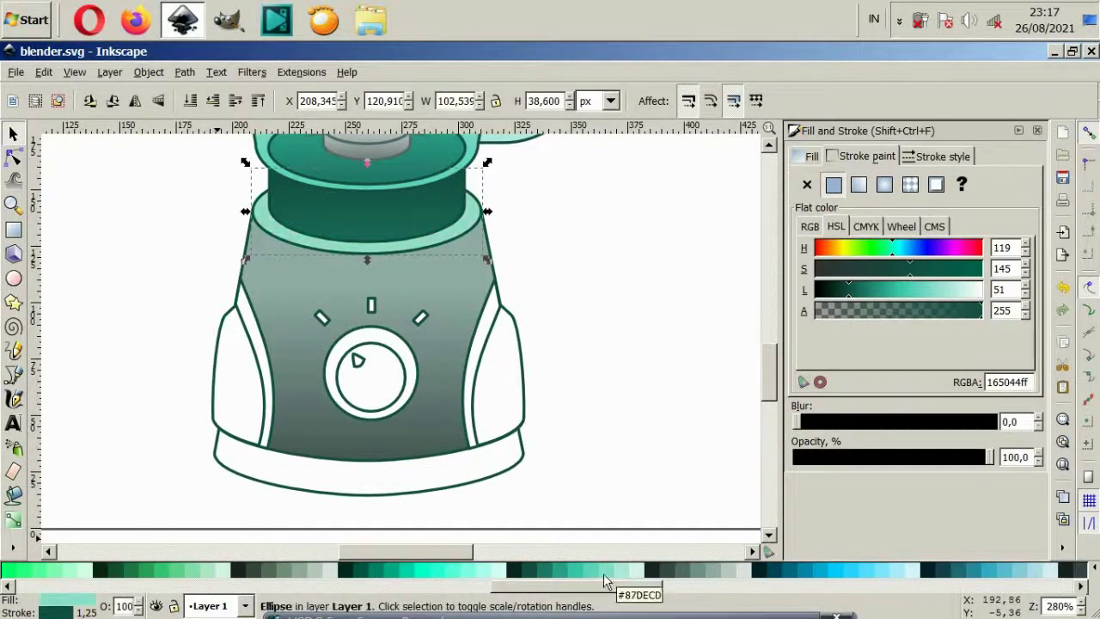
left_click(622, 573)
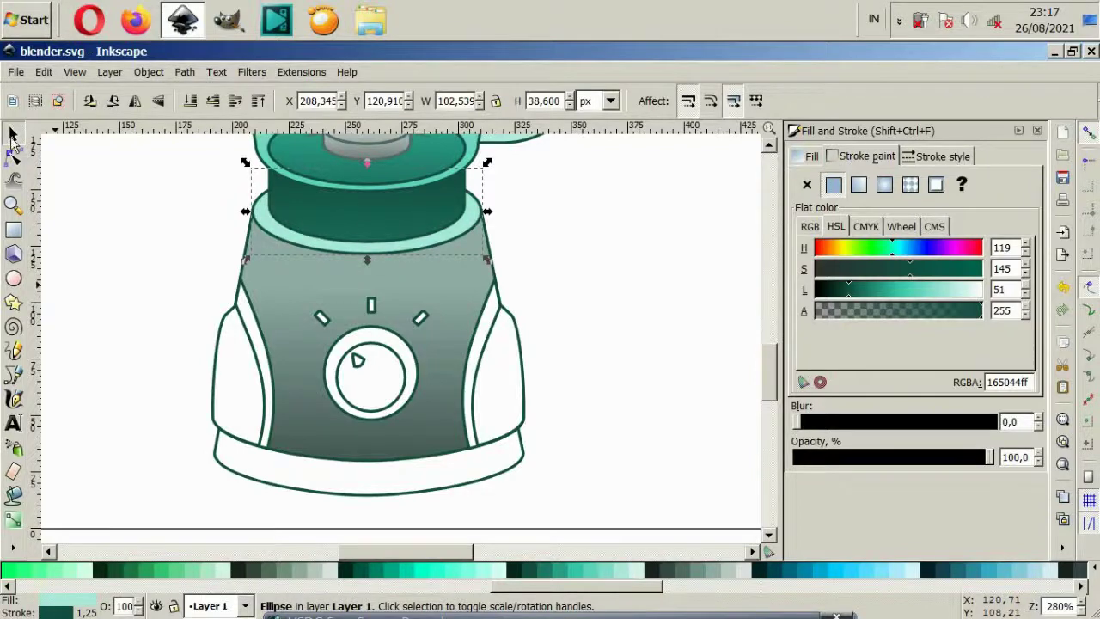
Set the base gradient to bright teal #5FD3BC at top and #217867 at bottom
left_click(306, 311, "ctrl")
left_click(13, 520)
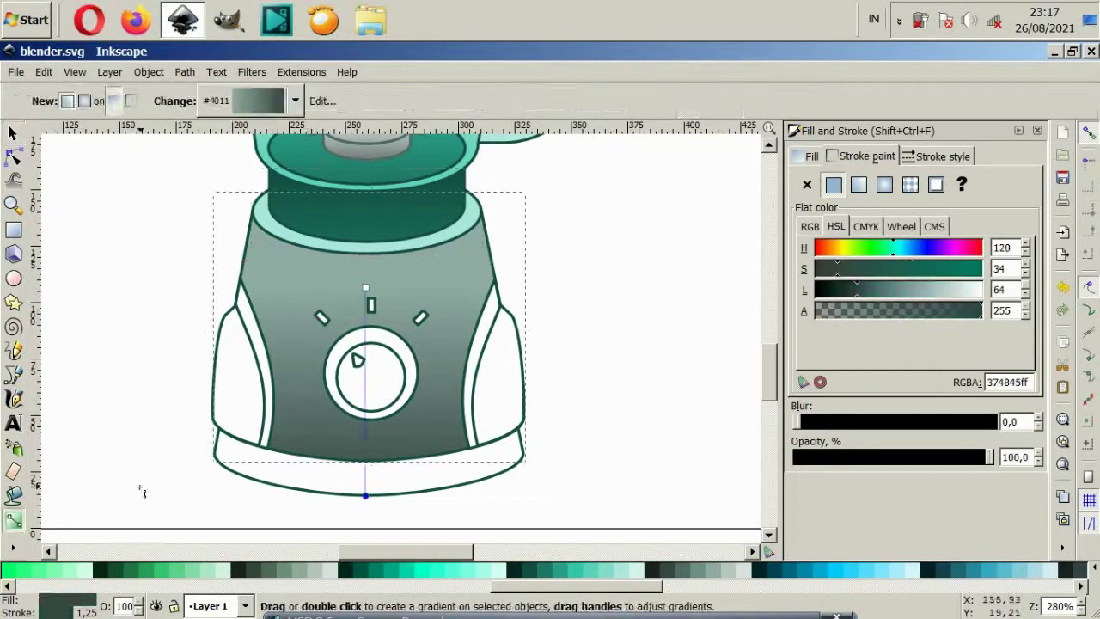
left_click(365, 289)
left_click(591, 571)
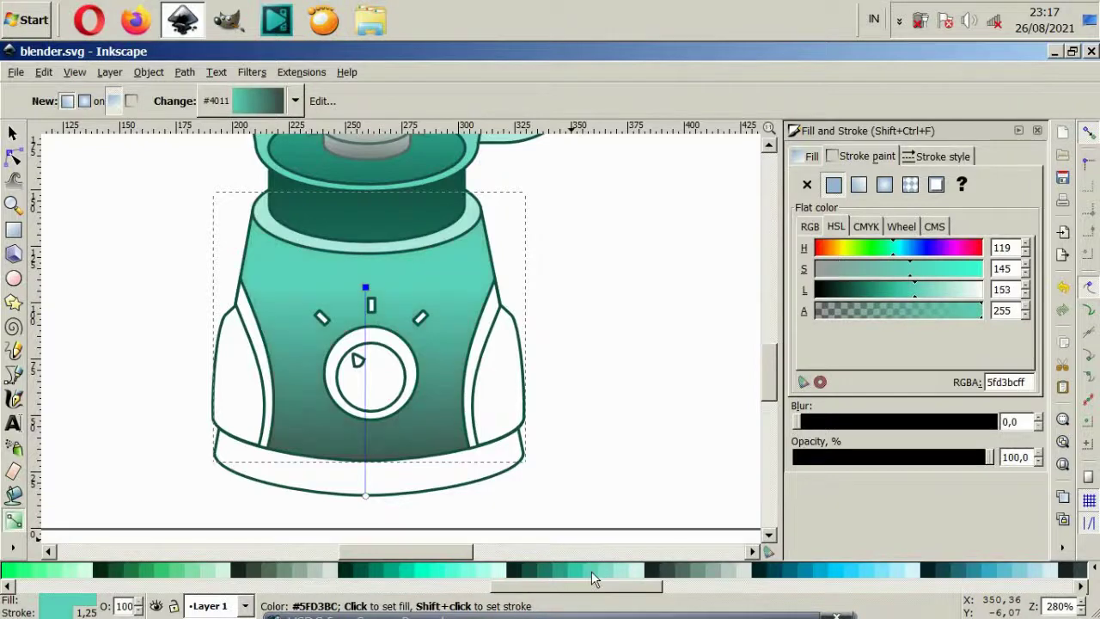
left_click(365, 494)
left_click(548, 565)
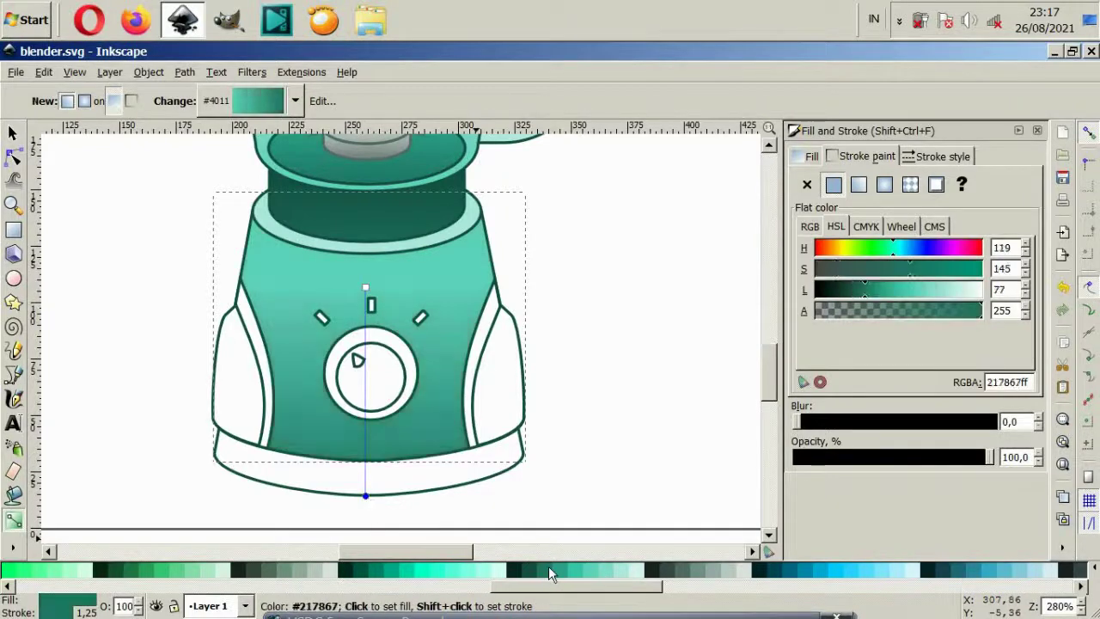
Try a teal fill on both white side pieces, then undo it
left_click(13, 133)
left_click(255, 292)
left_click(491, 364, "shift")
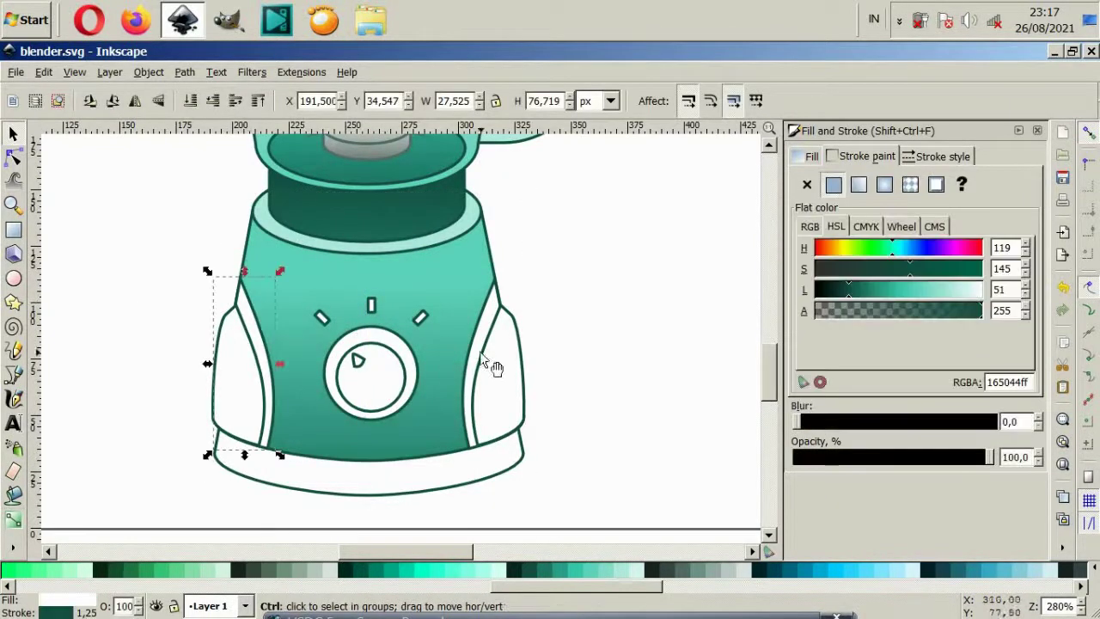
left_click(567, 572)
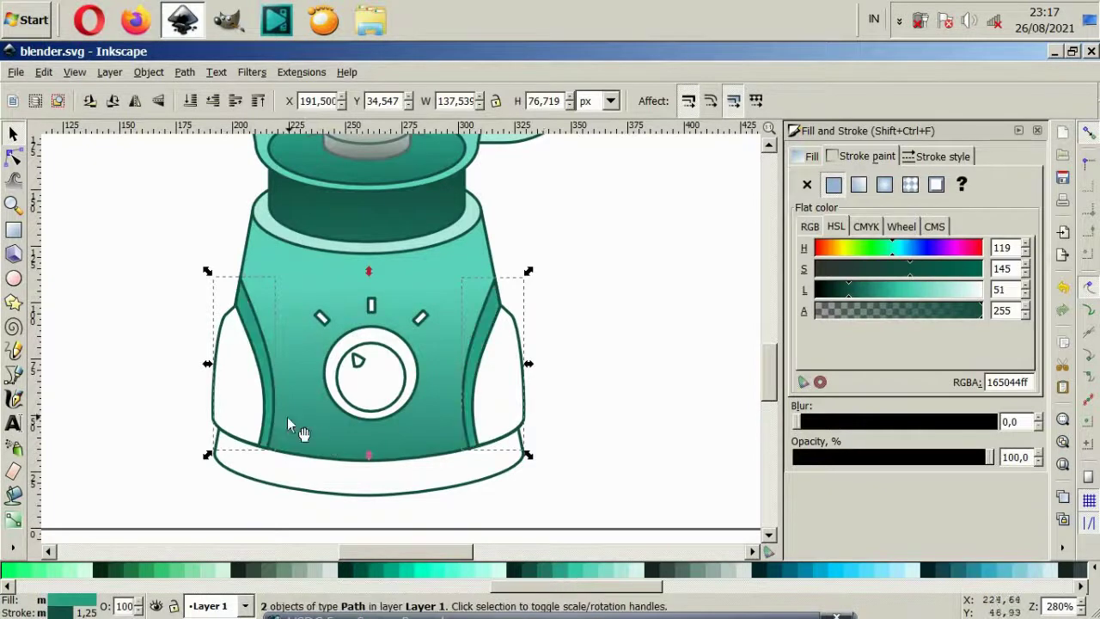
key("ctrl+z")
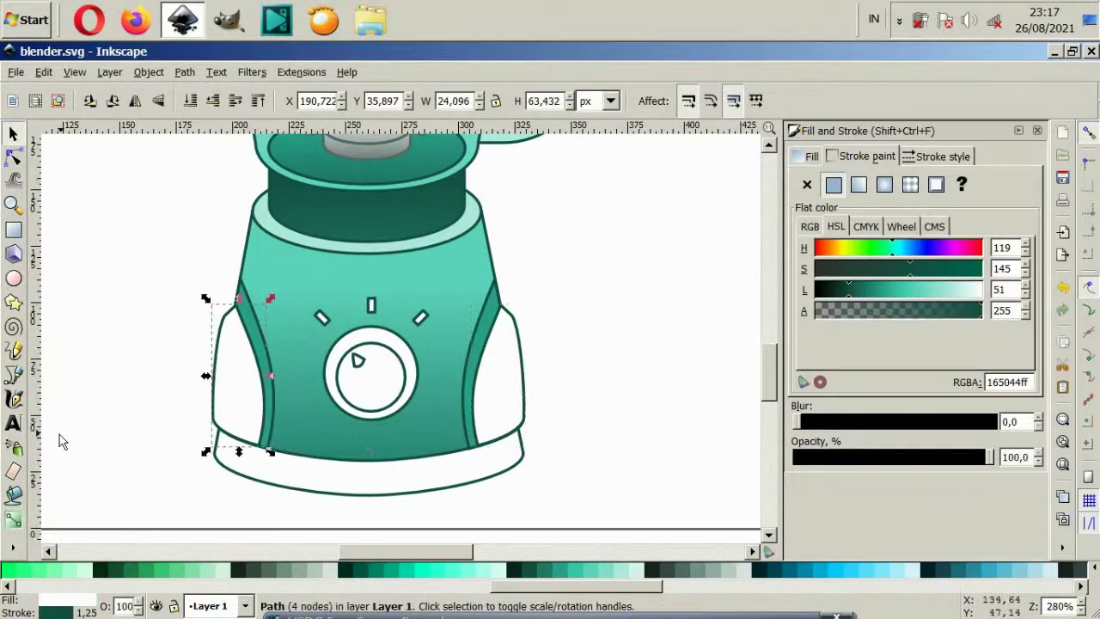
Draw a vertical light-to-deep teal gradient on the left side piece, extending below the base
left_click(13, 520)
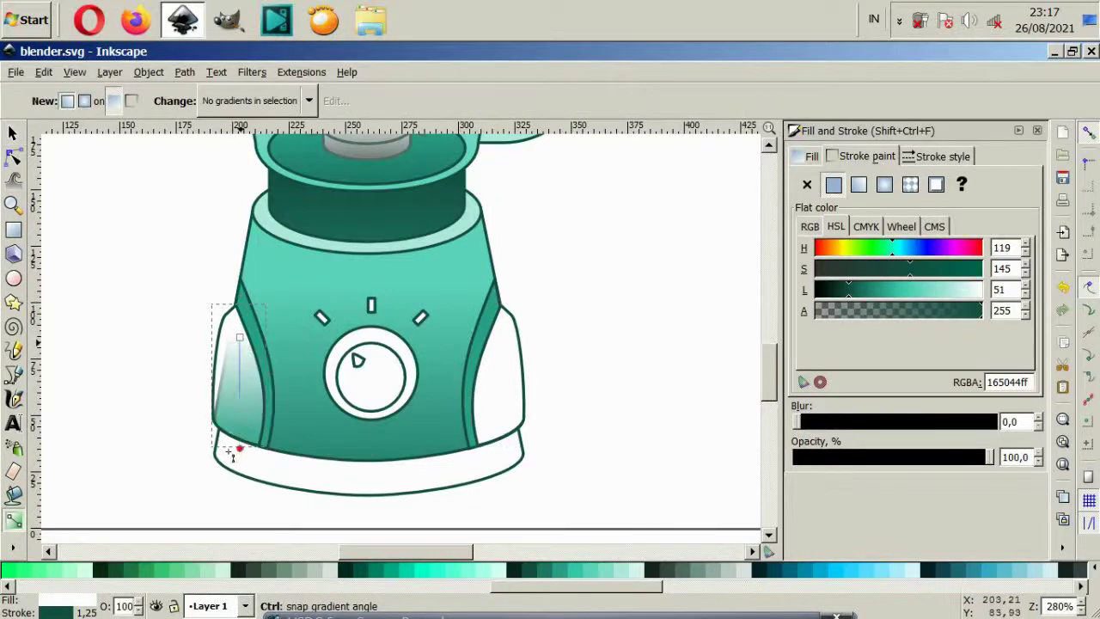
left_click_drag(239, 336, 238, 477)
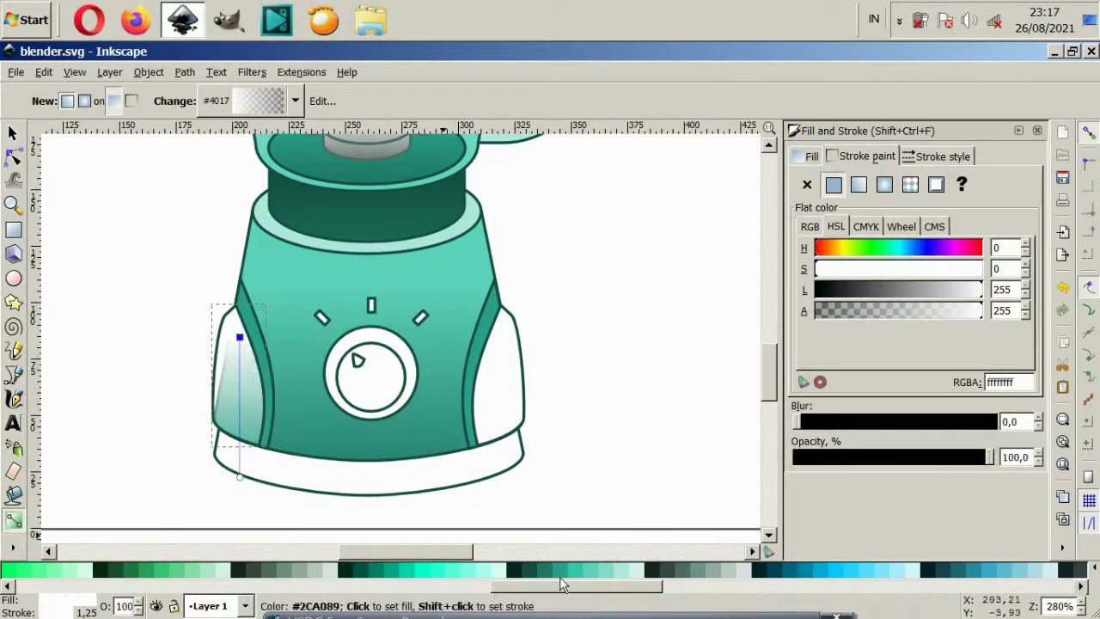
left_click(591, 571)
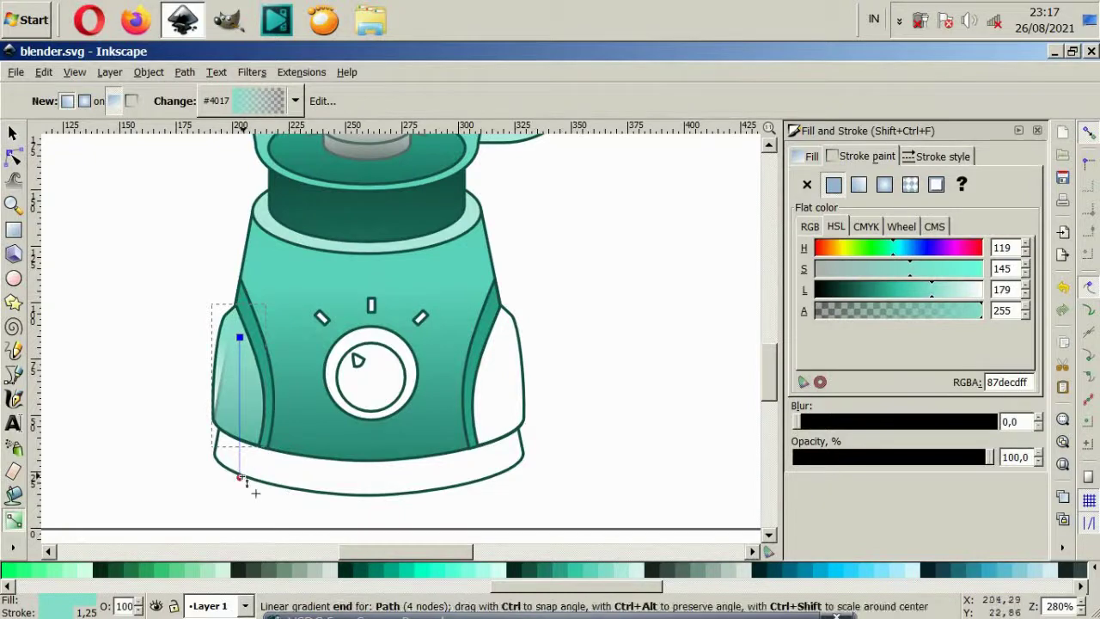
left_click(239, 477)
left_click(558, 574)
left_click(548, 571)
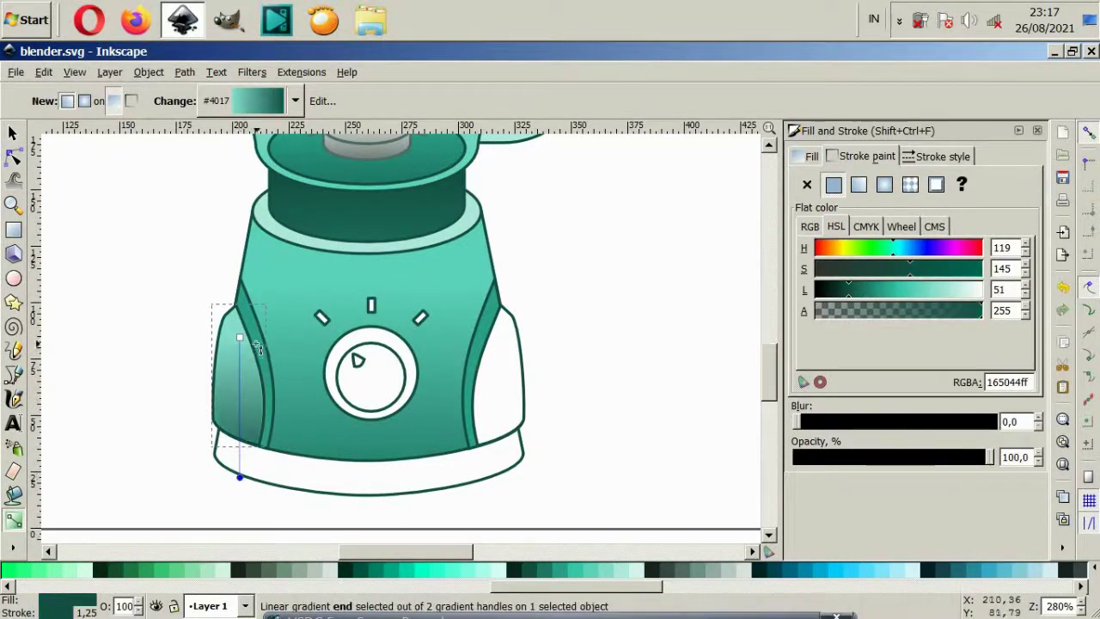
mouse_move(240, 336)
left_mouse_down()
mouse_move(240, 301)
mouse_move(240, 354)
left_mouse_up()
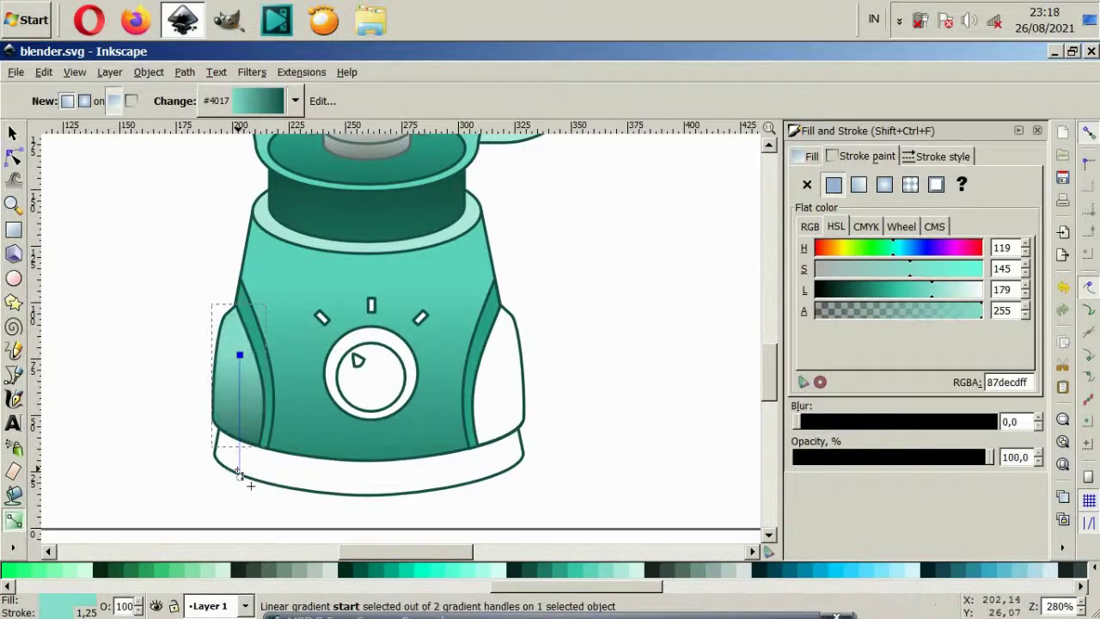
left_click_drag(239, 476, 245, 554)
Settle the top stop on teal #217867, discarding trial stop colours, and reselect the piece
left_click(239, 518)
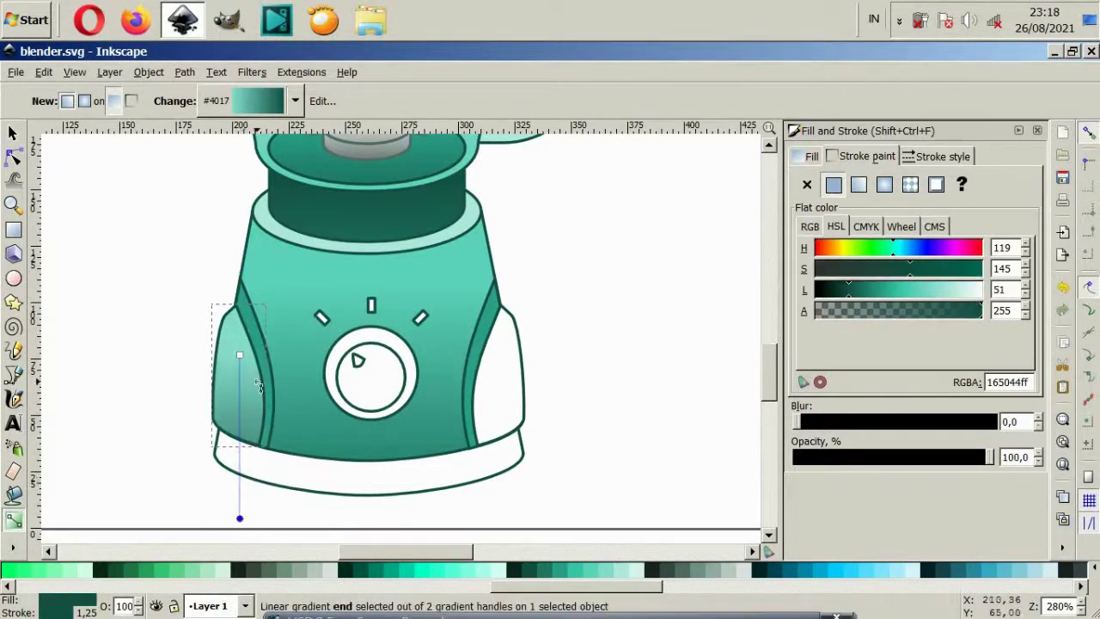
left_click(239, 354)
left_click(544, 568)
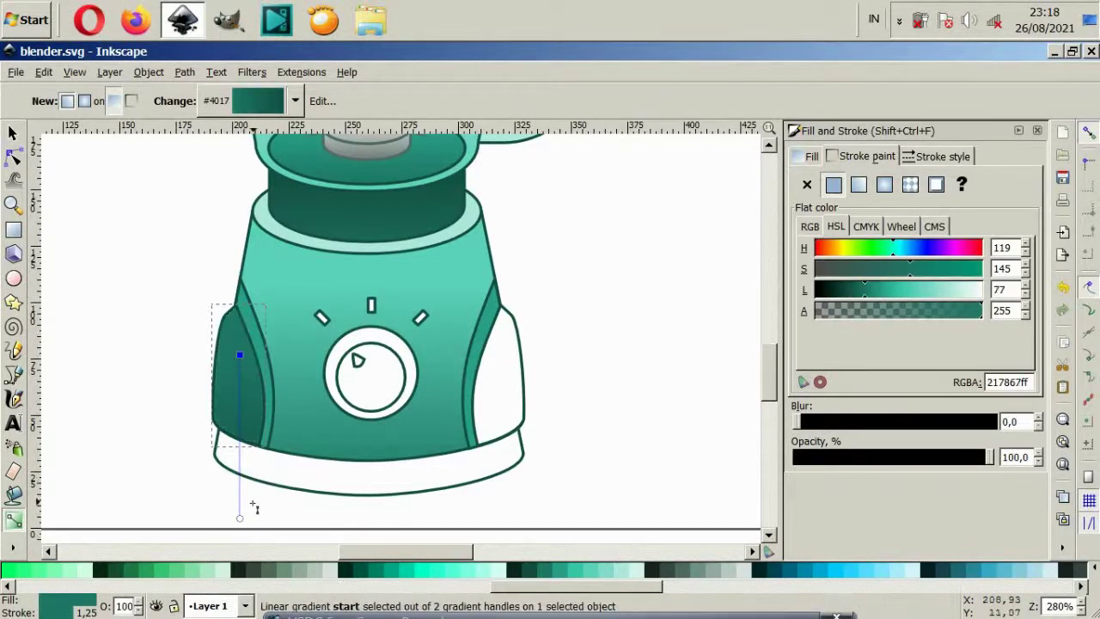
left_click(239, 518)
left_click(517, 574)
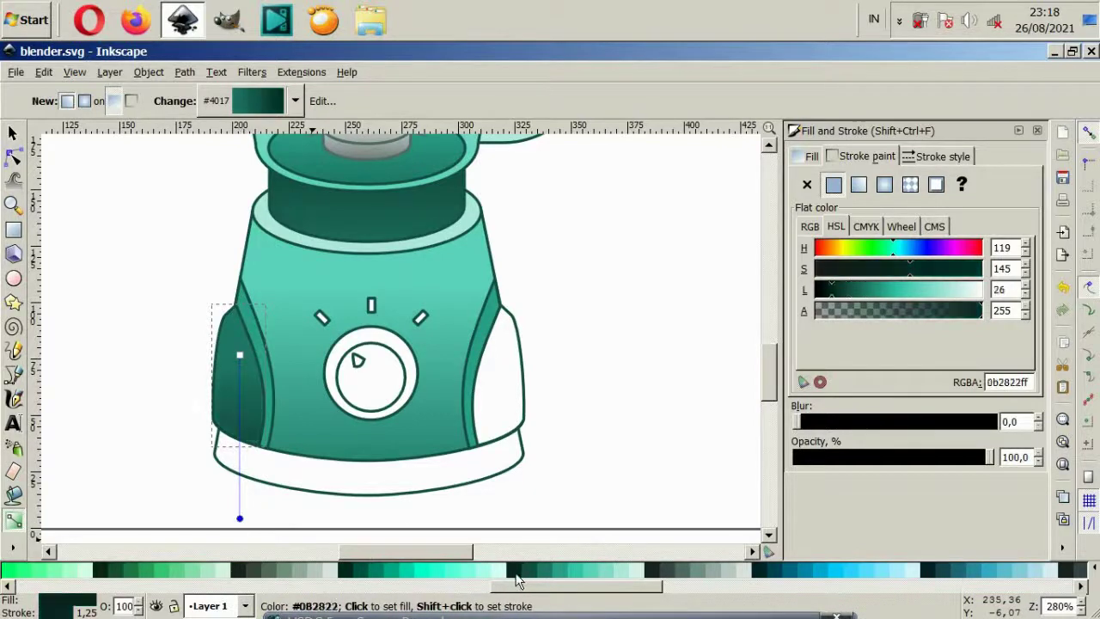
key("ctrl+z")
left_click(239, 354)
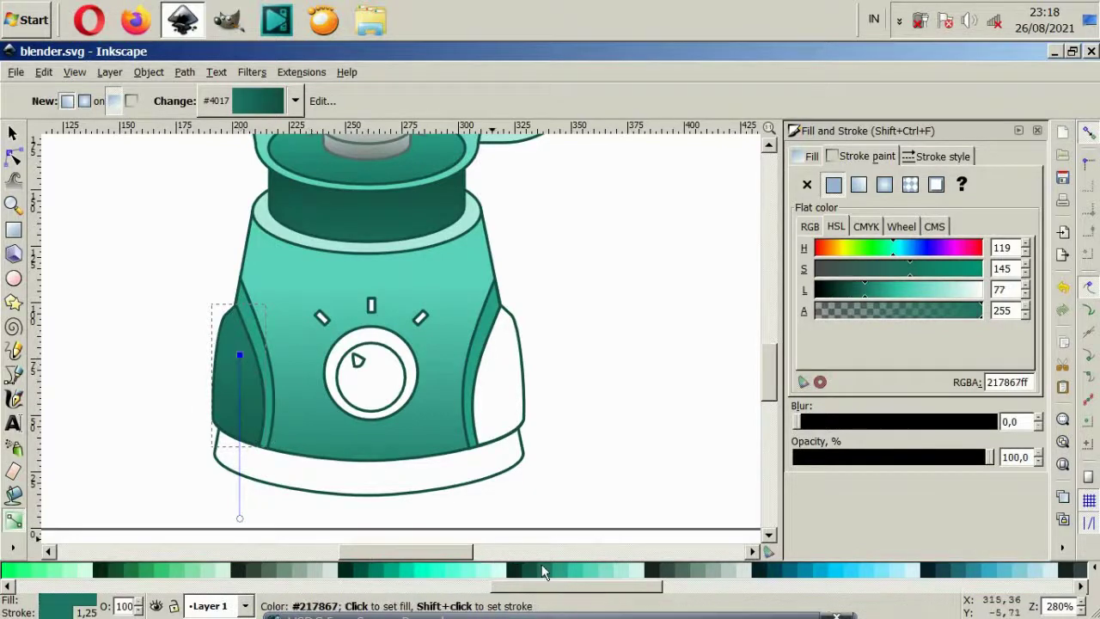
left_click(563, 571)
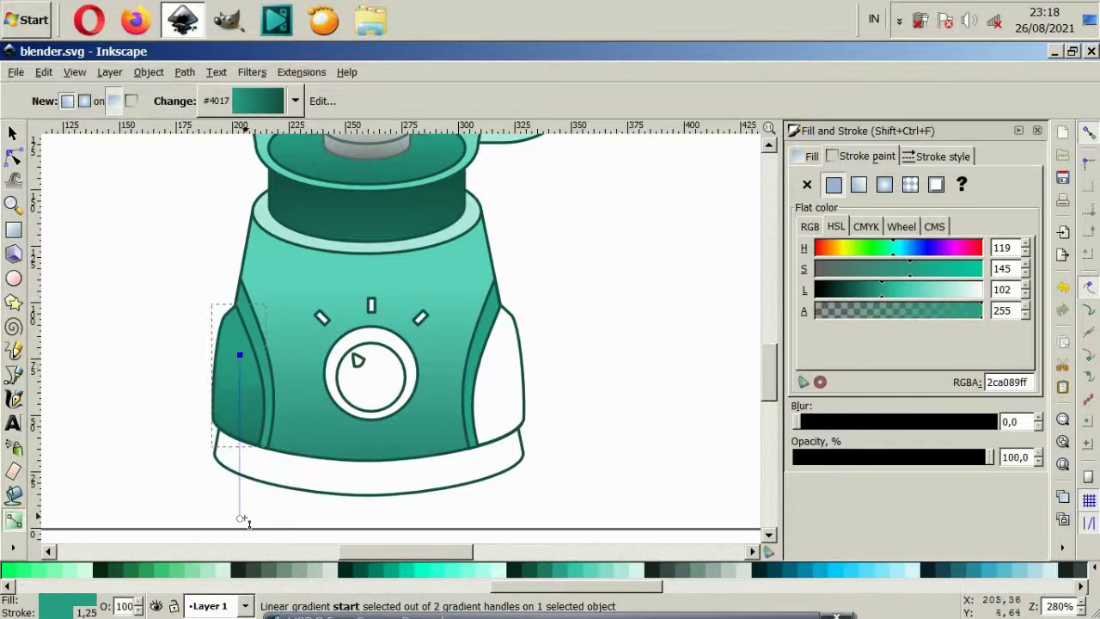
key("ctrl+z")
left_click(241, 520)
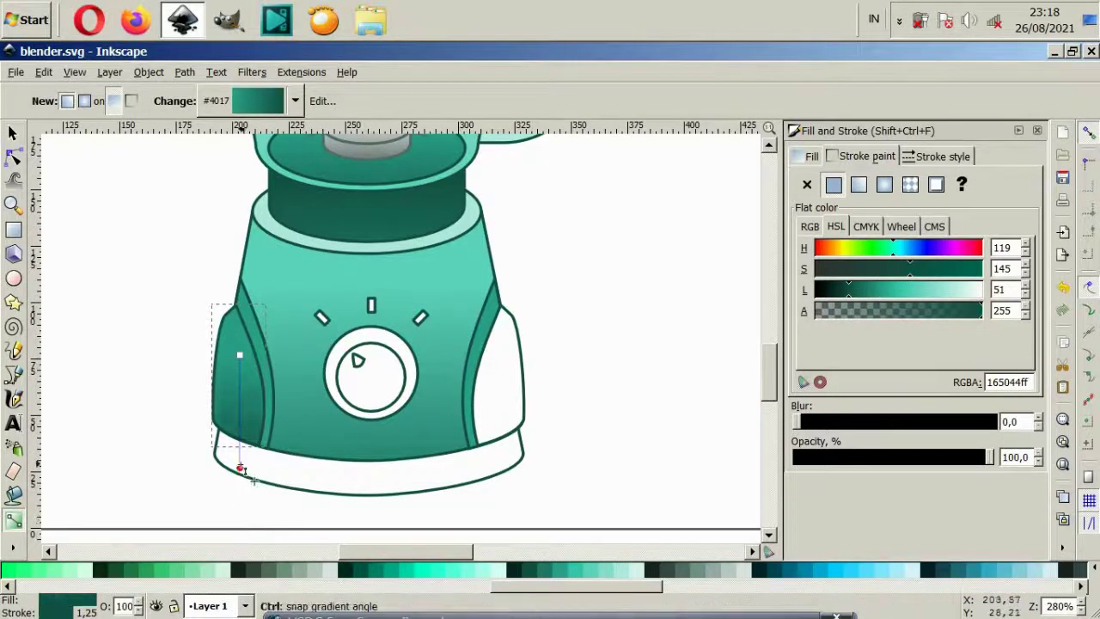
left_click(13, 134)
left_click(94, 315)
left_click(231, 375)
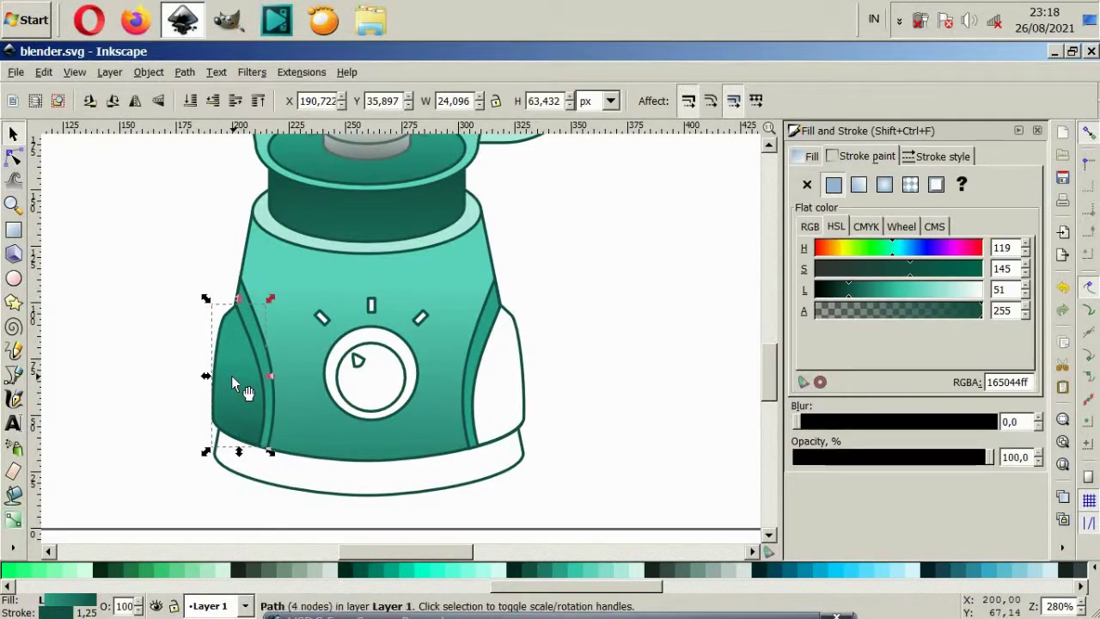
Duplicate and mirror the left side strip, placing the copy on the base's right side
key("ctrl+d")
key("h")
left_click_drag(235, 395, 503, 463)
scroll(497, 293, "up", 6)
left_click_drag(535, 313, 515, 326)
scroll(518, 326, "down", 3)
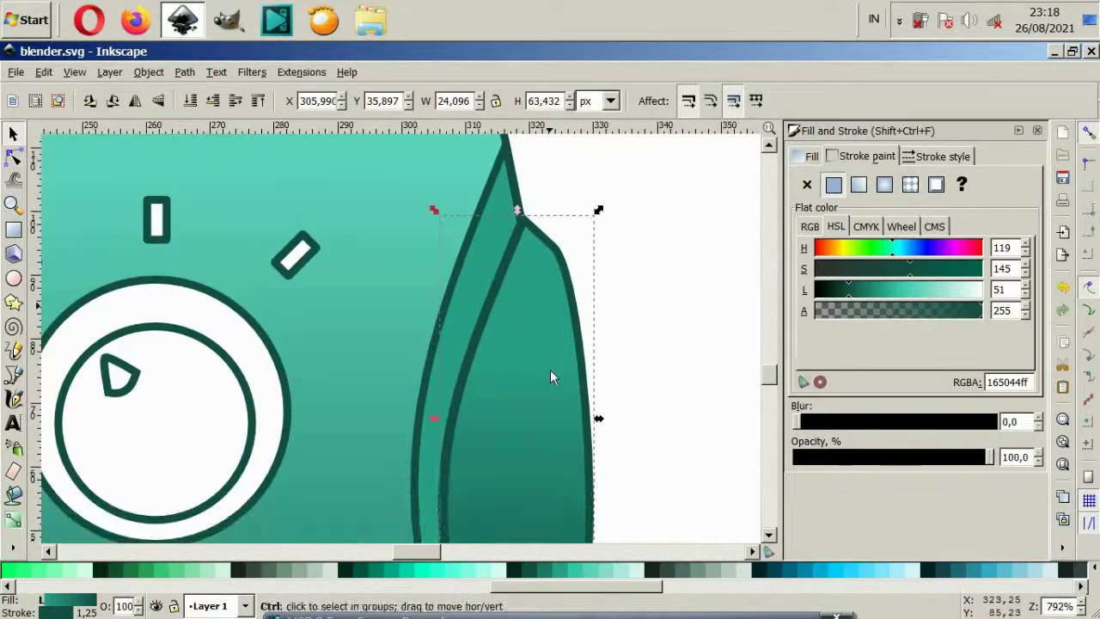
key("ctrl+z")
key("ctrl+shift+z")
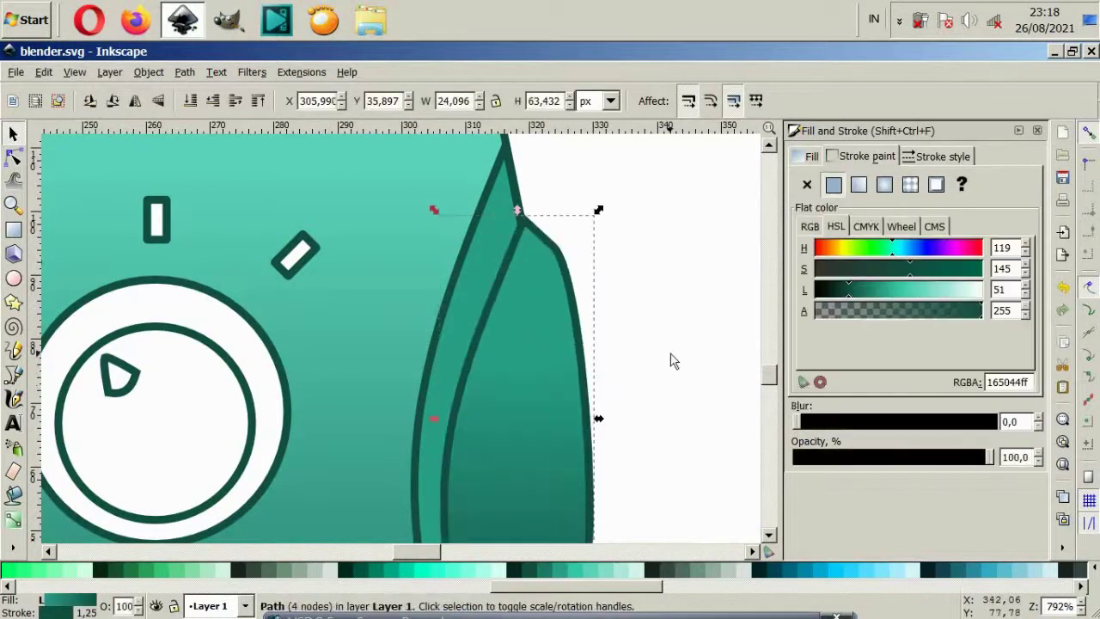
key("Escape")
scroll(489, 381, "down", 3)
scroll(456, 394, "up", 1)
Give the white bottom band a vertical #217867-to-#165044 teal gradient spanning its height
left_click(438, 432)
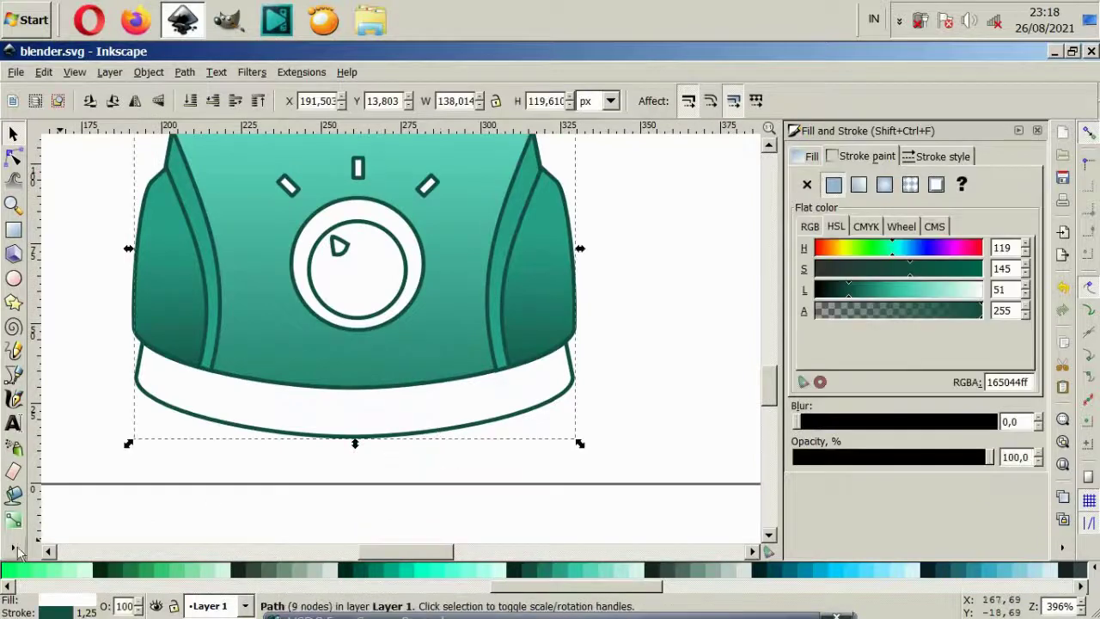
key("g")
mouse_move(354, 376)
left_mouse_down()
mouse_move(354, 503)
mouse_move(354, 410)
left_mouse_up()
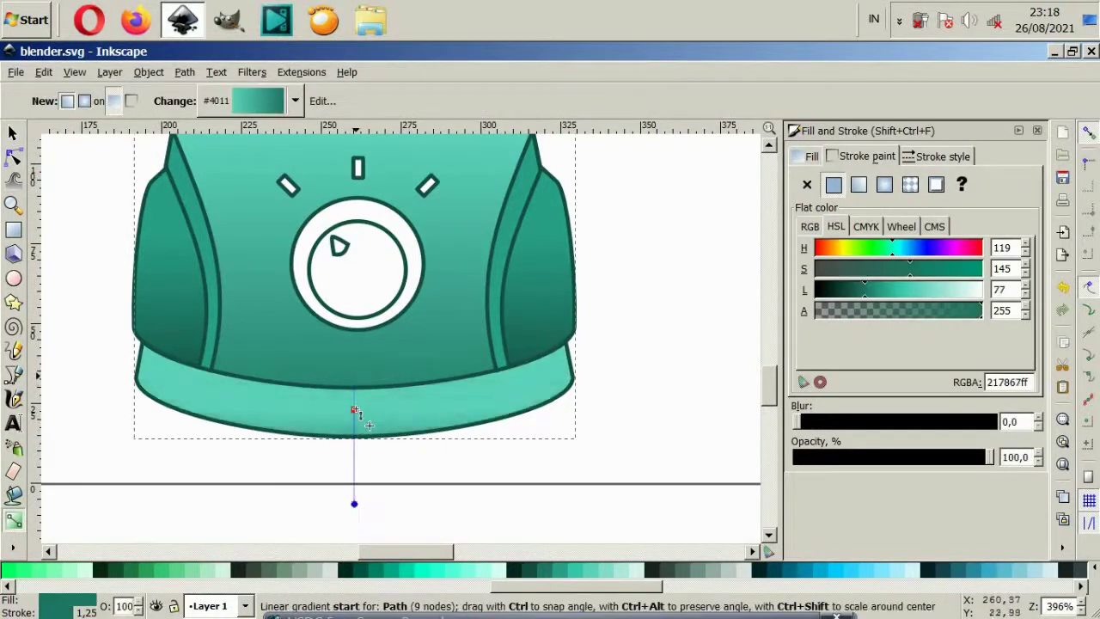
left_click(515, 571)
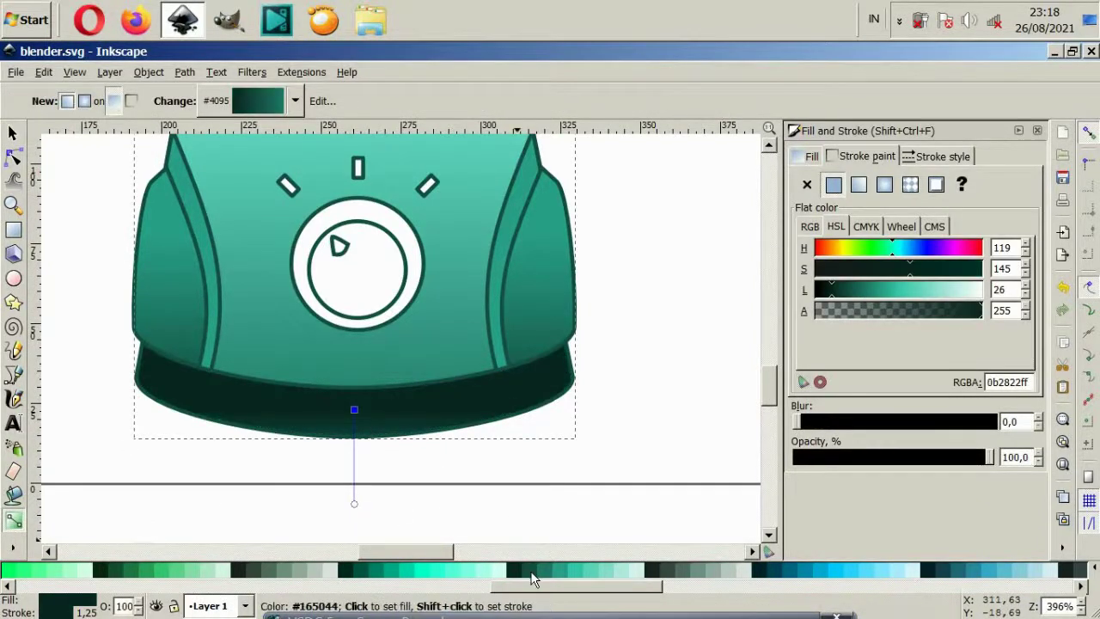
left_click(533, 570)
left_click_drag(354, 504, 355, 456)
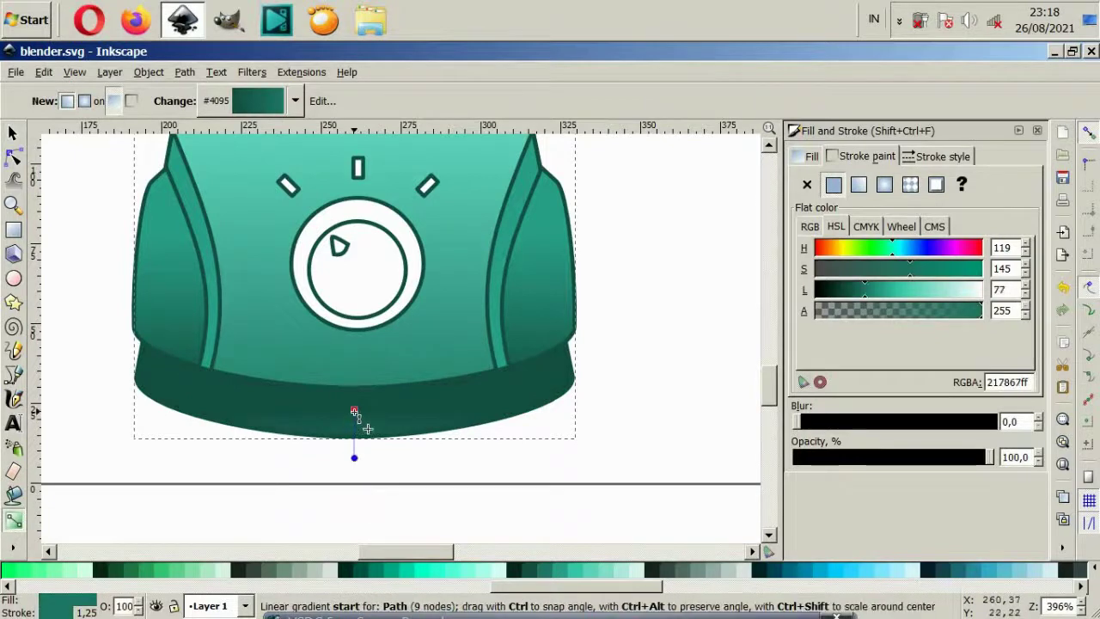
left_click_drag(354, 410, 354, 354)
left_click(355, 456)
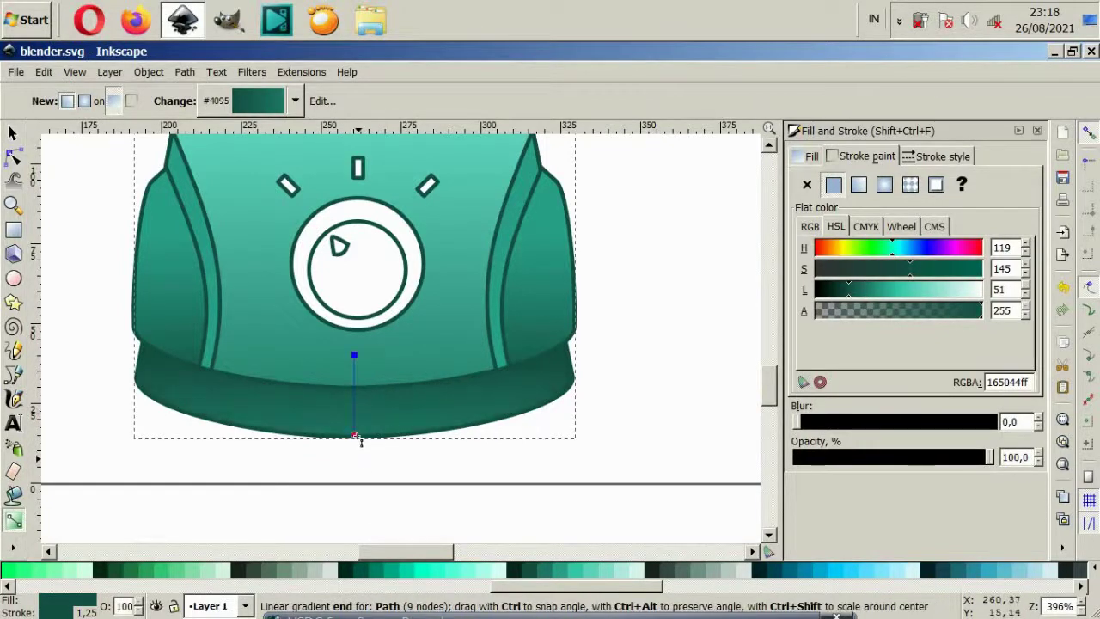
scroll(355, 451, "down", 2)
left_click(13, 133)
scroll(319, 273, "down", 2)
key("Escape")
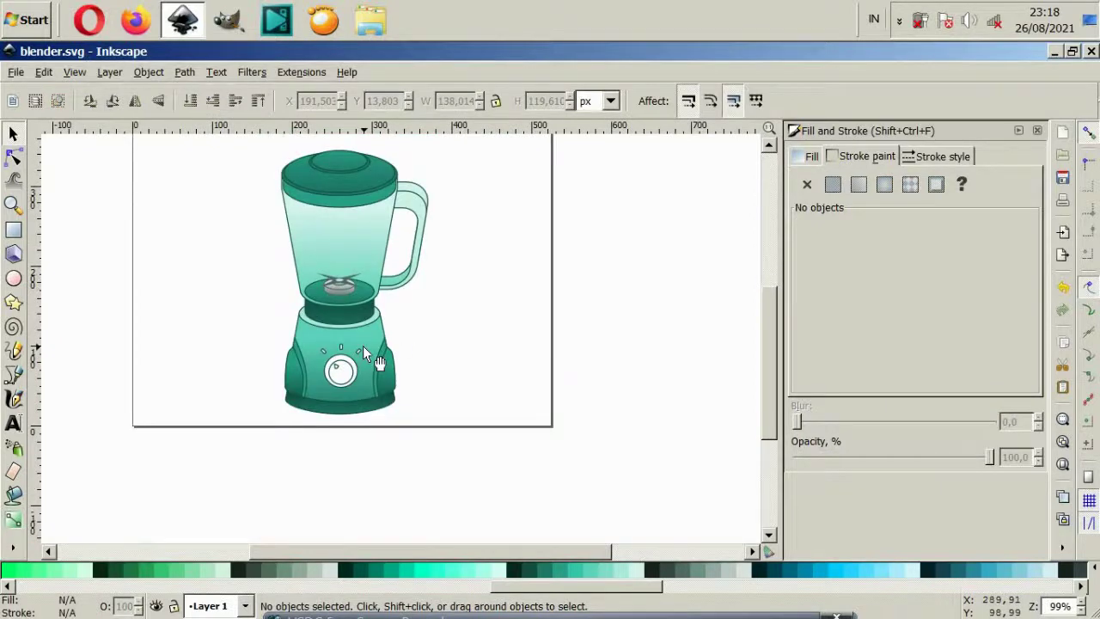
Add a vertical gradient to the dial ring with a mid-teal bottom stop
scroll(342, 350, "up", 2)
scroll(342, 349, "up", 1)
scroll(342, 350, "up", 1)
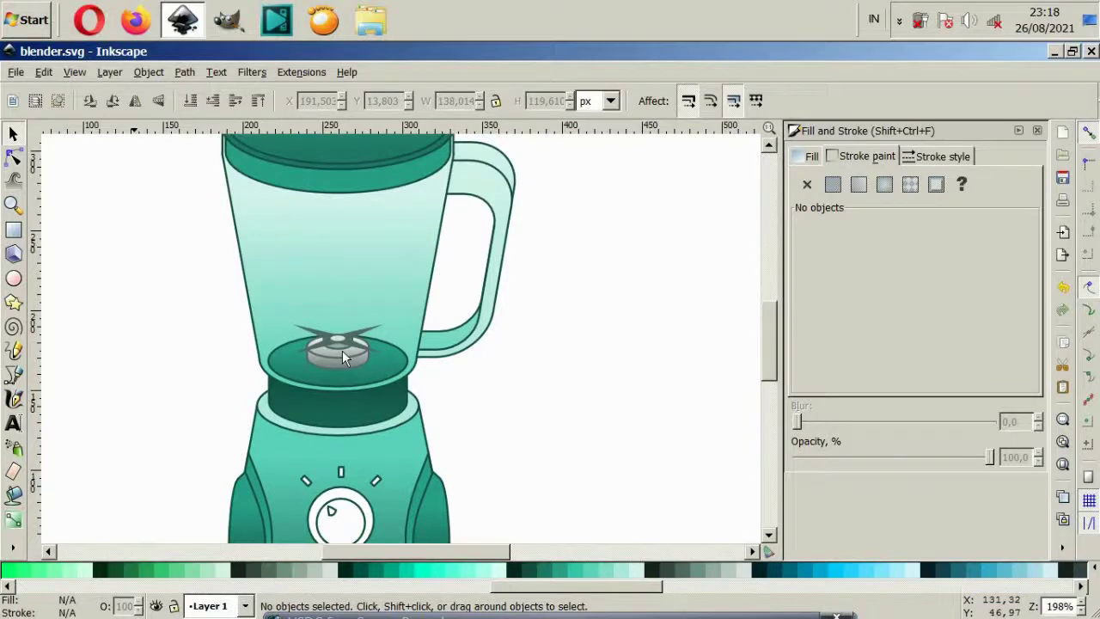
scroll(344, 365, "down", 2)
scroll(351, 454, "up", 2)
left_click(351, 455, "ctrl")
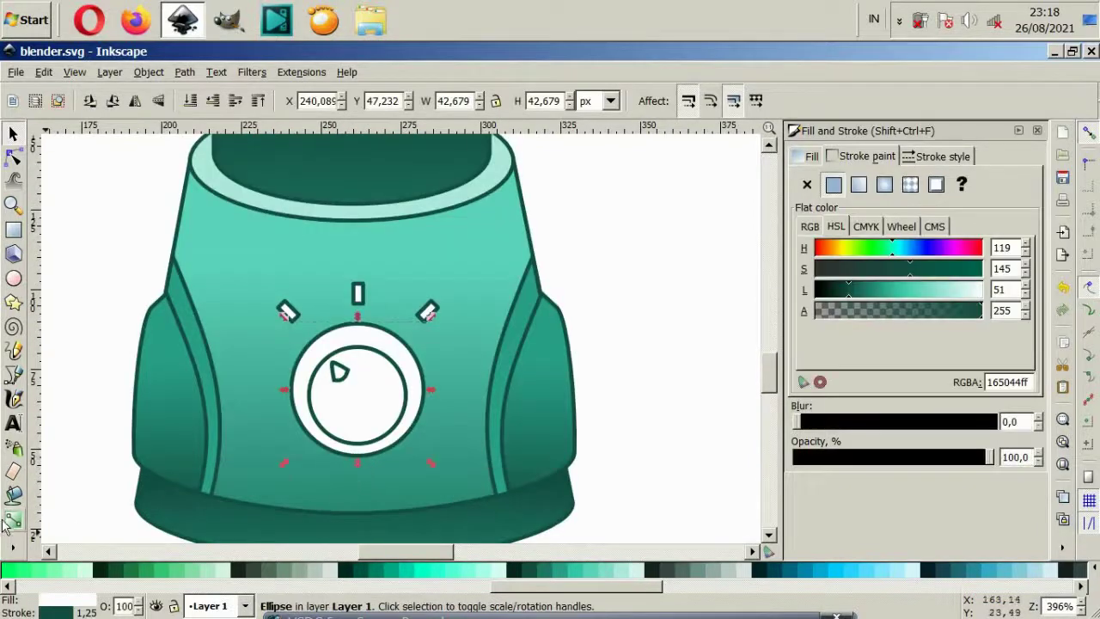
key("g")
left_click_drag(358, 325, 351, 475)
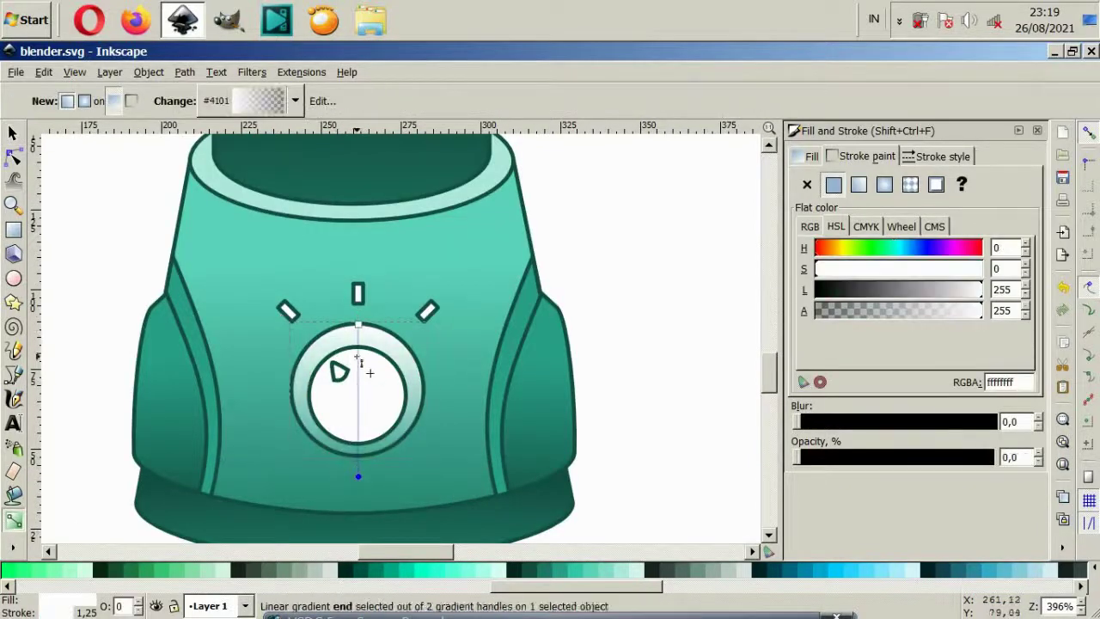
left_click(357, 325)
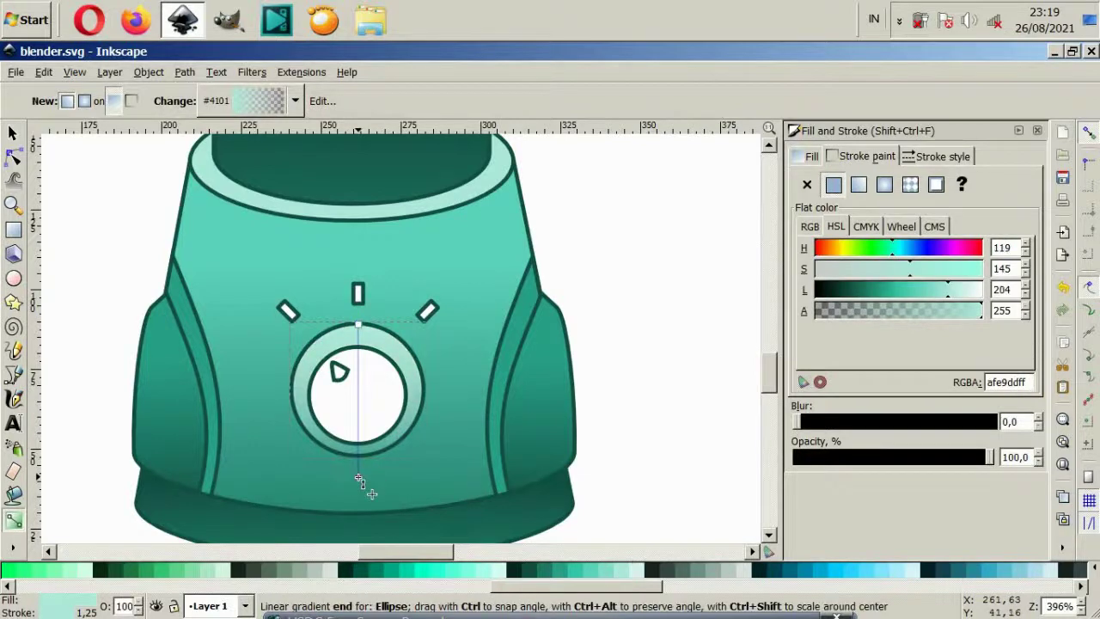
left_click(358, 475)
left_click(599, 572)
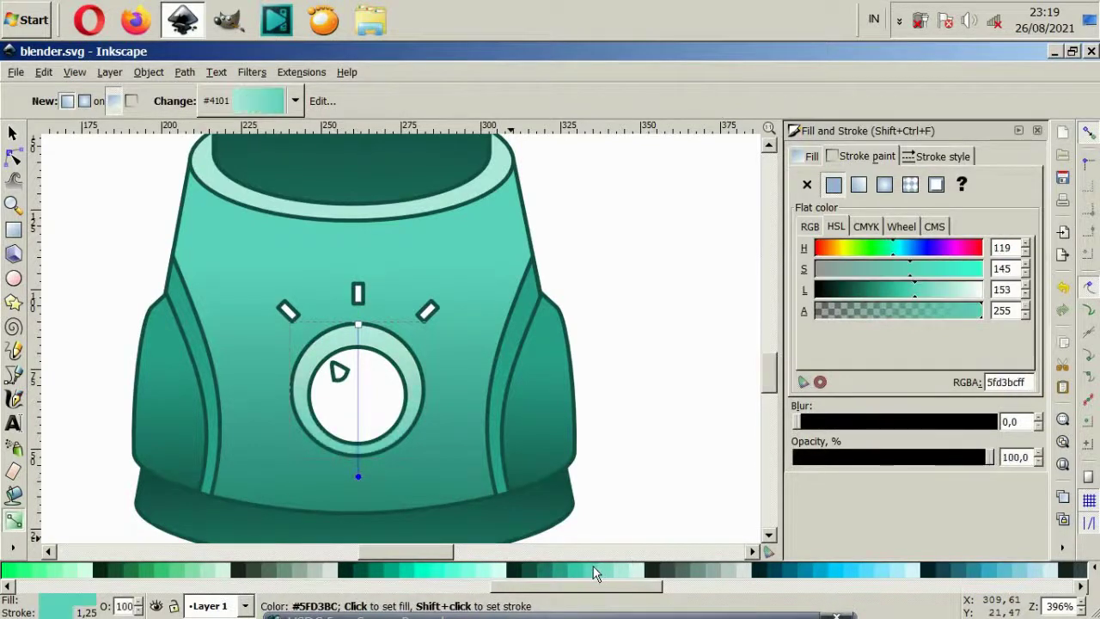
key("s")
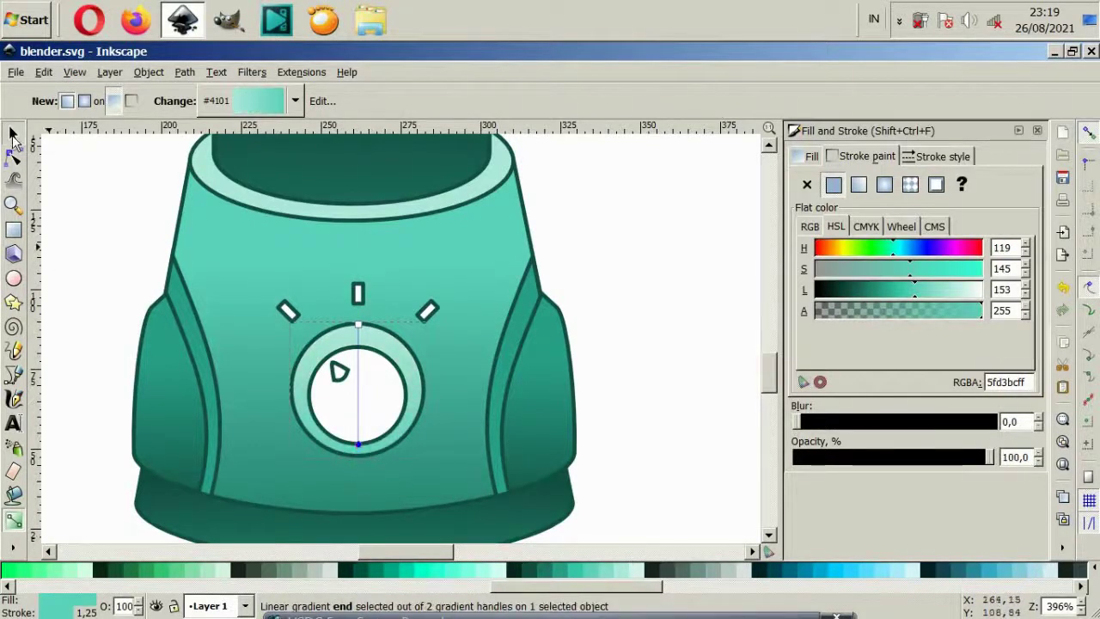
Add a top-to-bottom gradient to the white dial face
left_click(13, 520)
left_click_drag(354, 346, 354, 471)
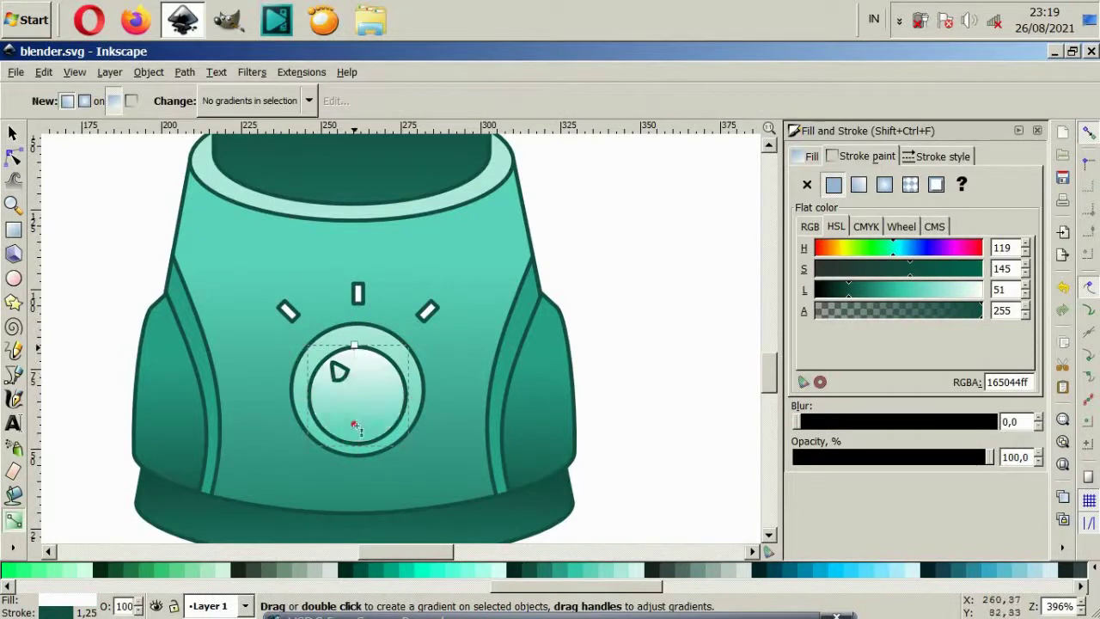
left_click(355, 345)
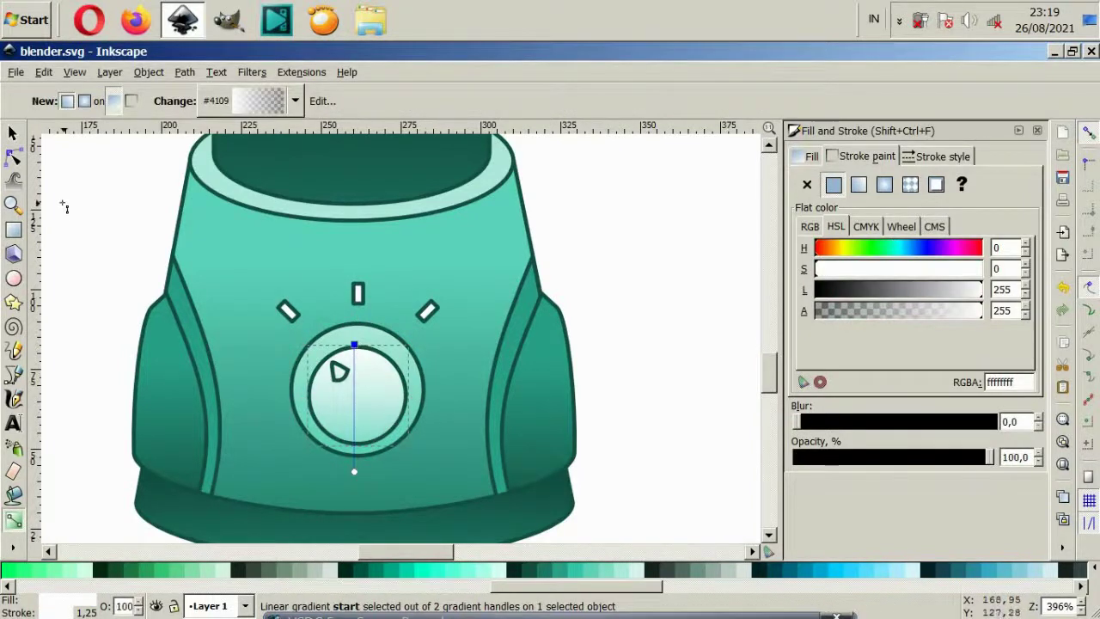
key("s")
Fill the three tick marks dark teal and remove their outlines
left_click(288, 309)
left_click(360, 297, "shift")
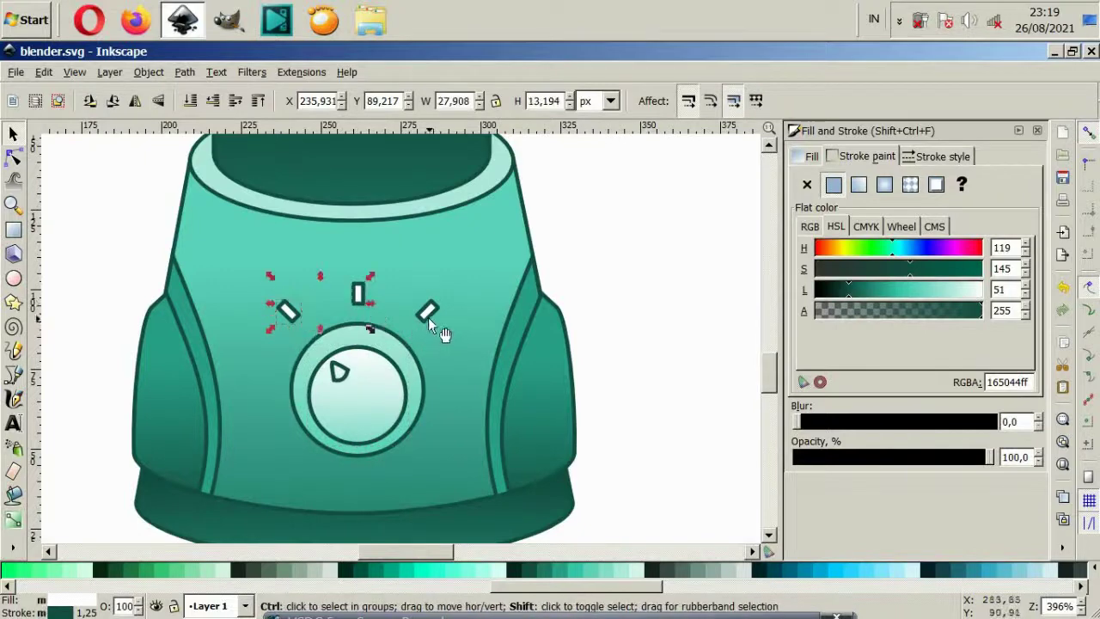
left_click(528, 571)
left_click(806, 184)
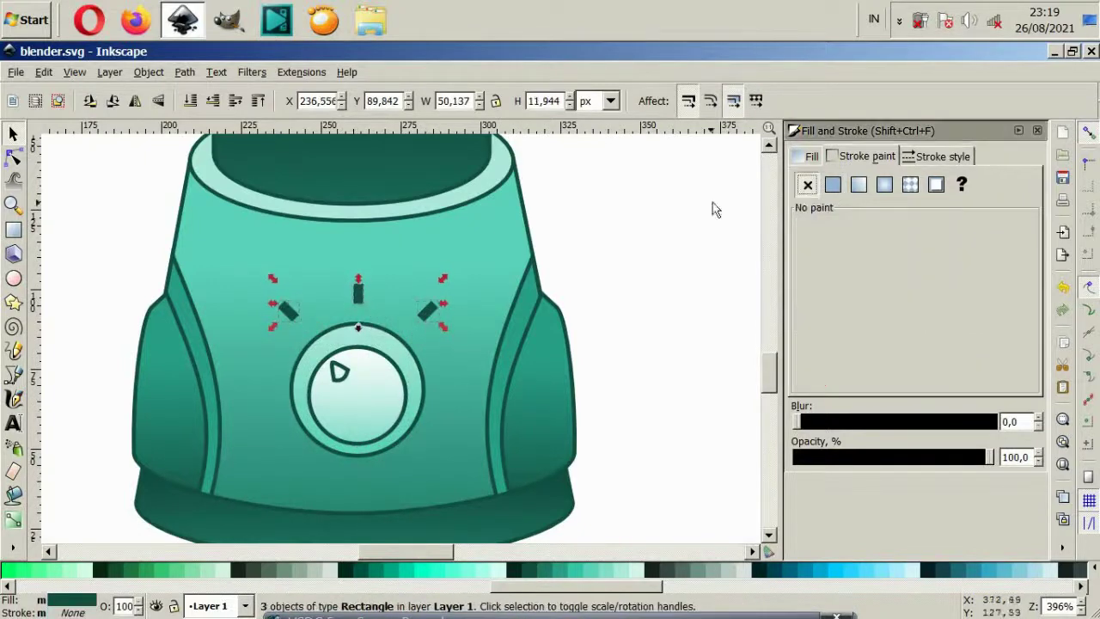
key("Escape")
Fill the knob's triangular pointer with dark teal
left_click(340, 371)
left_click(519, 571)
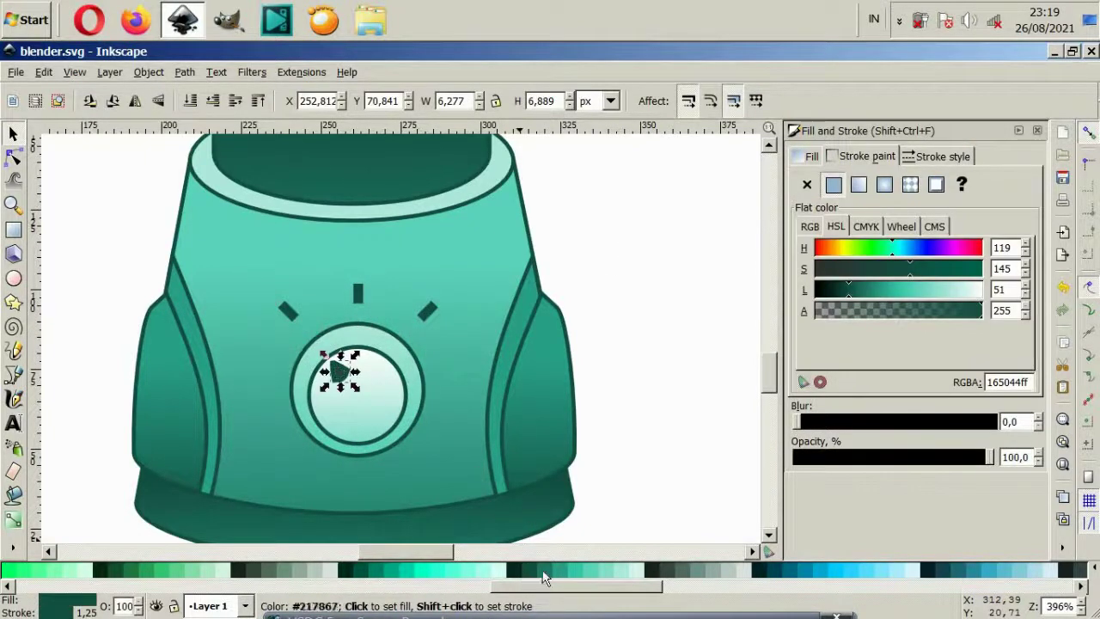
left_click(713, 253)
scroll(526, 262, "down", 4, "ctrl")
Fill the blade hub with flat light mint #87DECD
scroll(526, 262, "up", 2)
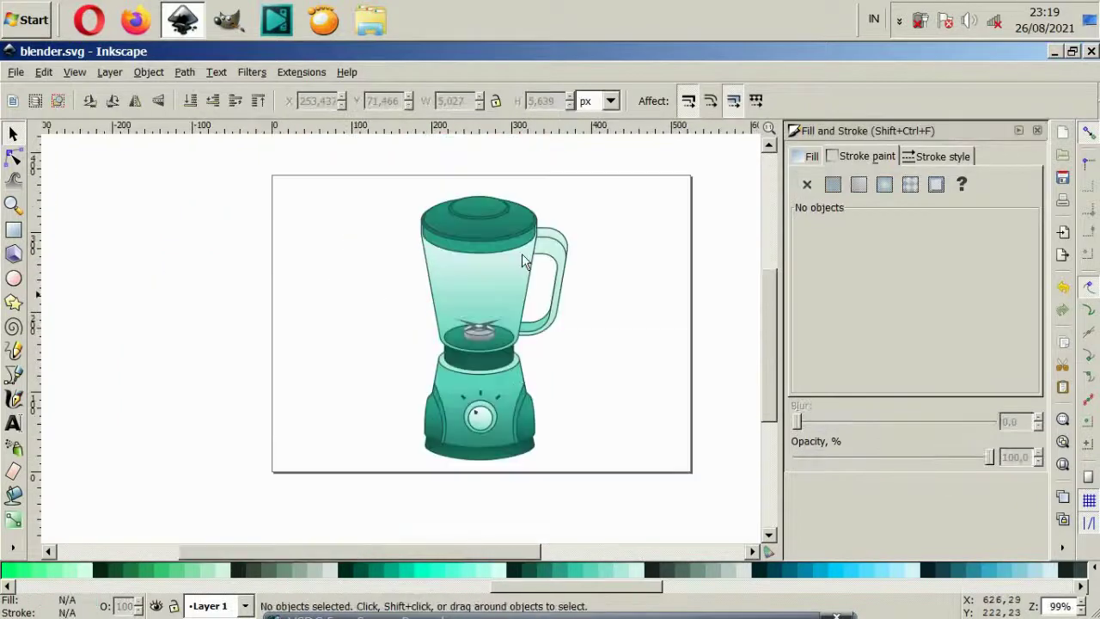
scroll(514, 385, "up", 2, "ctrl")
scroll(474, 365, "down", 1, "ctrl")
scroll(482, 371, "down", 1, "ctrl")
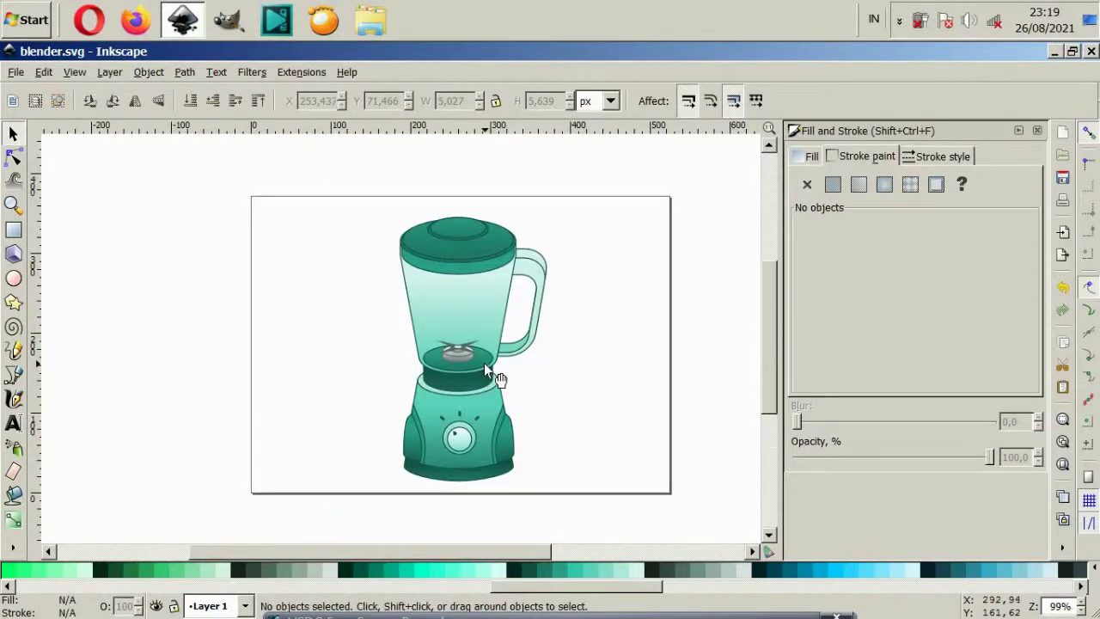
scroll(484, 371, "up", 2, "ctrl")
scroll(485, 371, "up", 4, "ctrl")
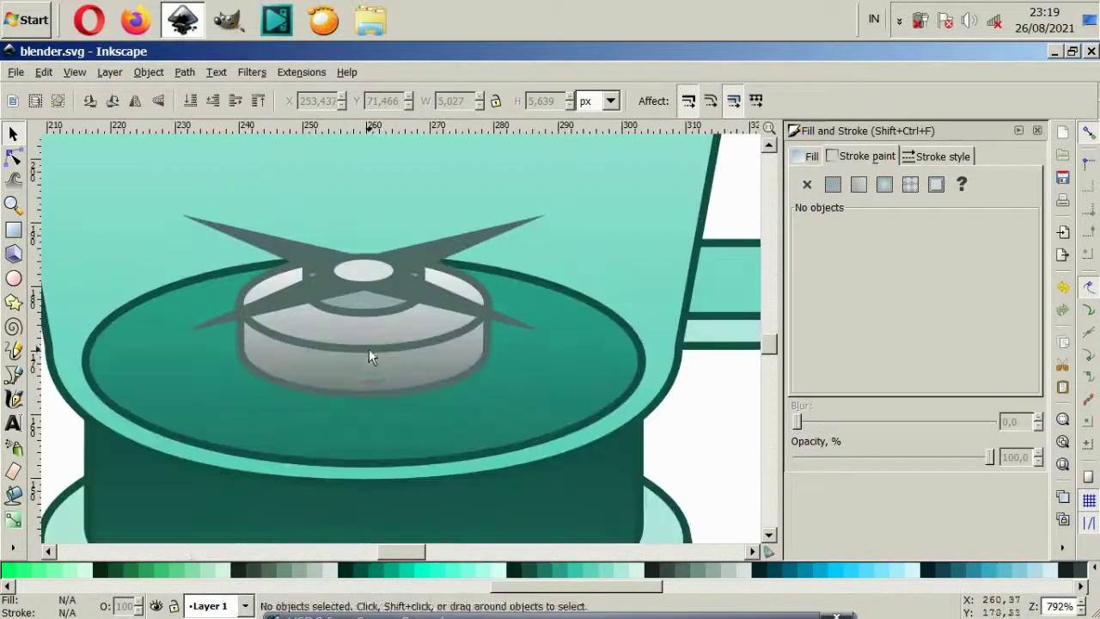
left_click(368, 348)
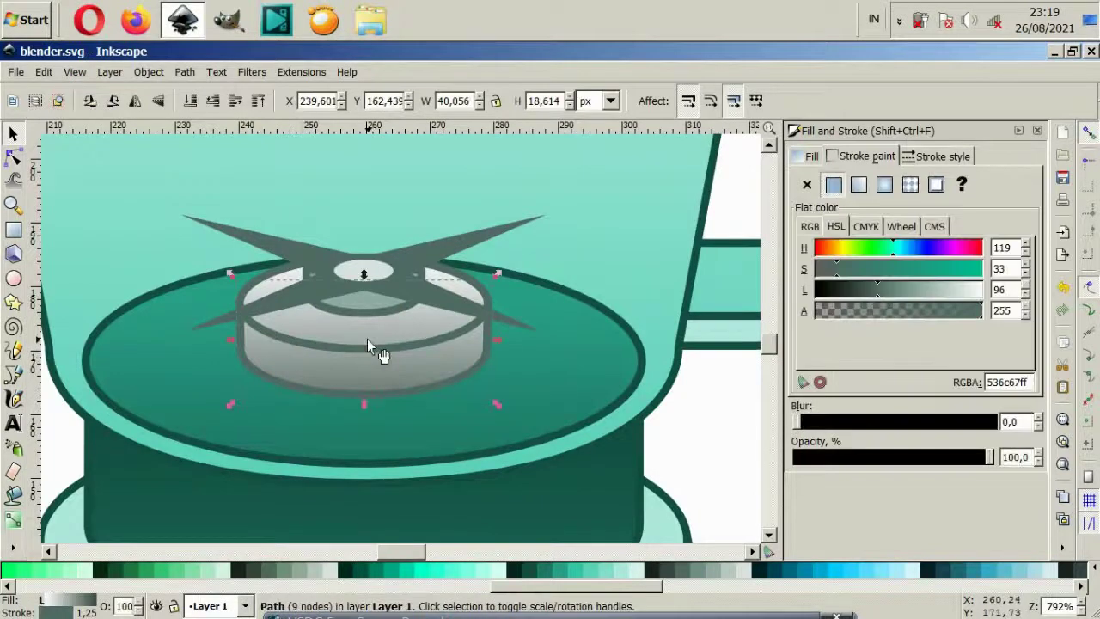
left_click(608, 584)
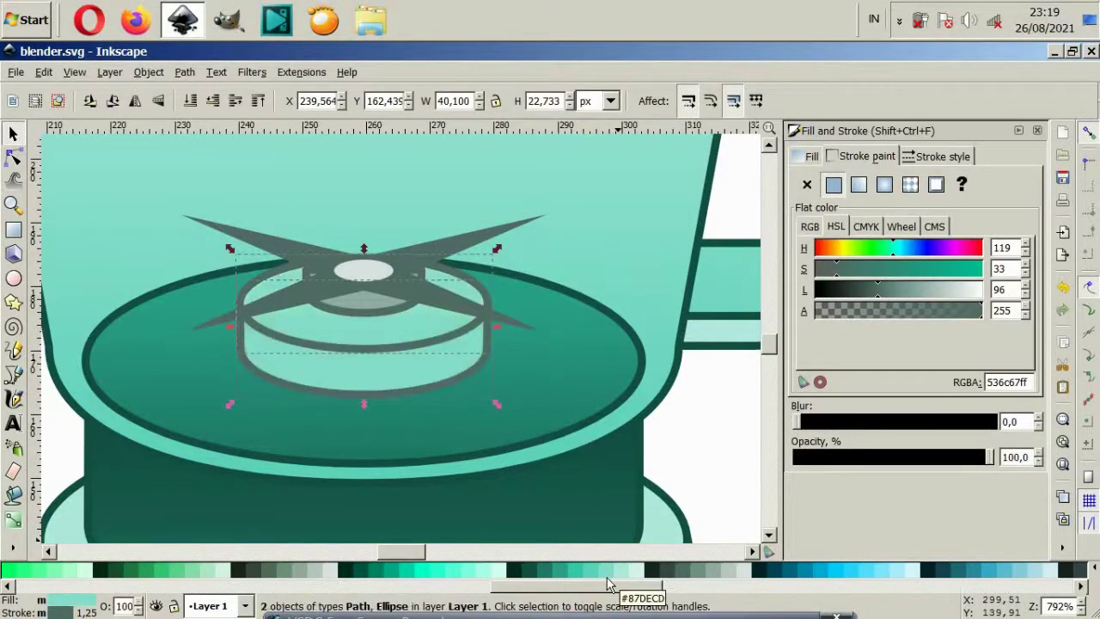
Give the hub a dark teal #165044 outline and fill its top hole dark teal
left_click(608, 584, "shift")
key("ctrl+z")
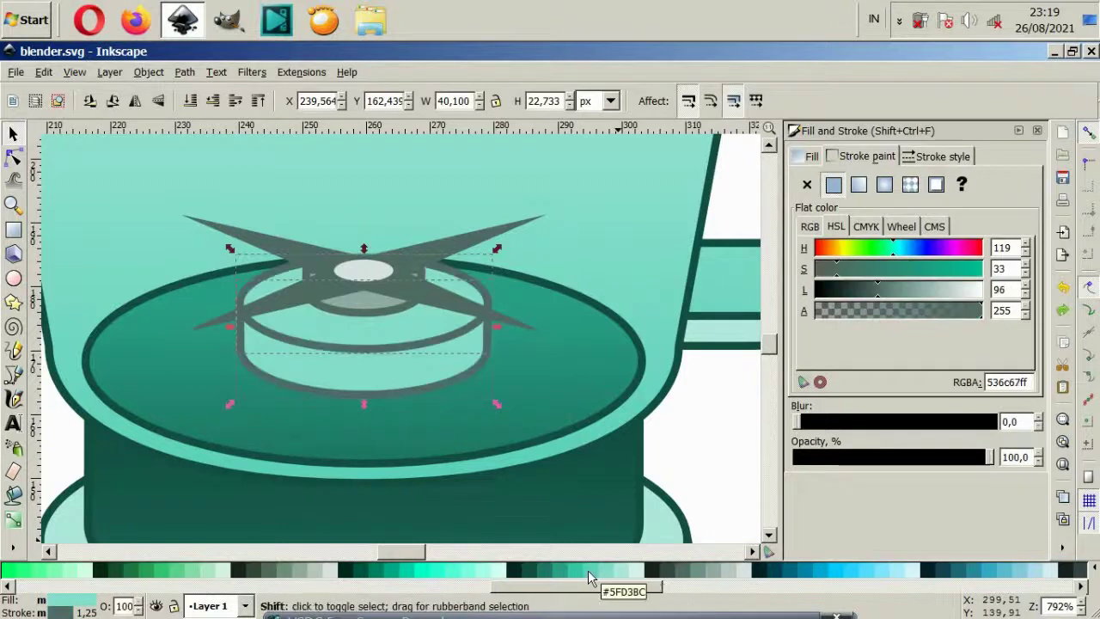
left_click(590, 578, "shift")
key("ctrl+z")
left_click(564, 569, "shift")
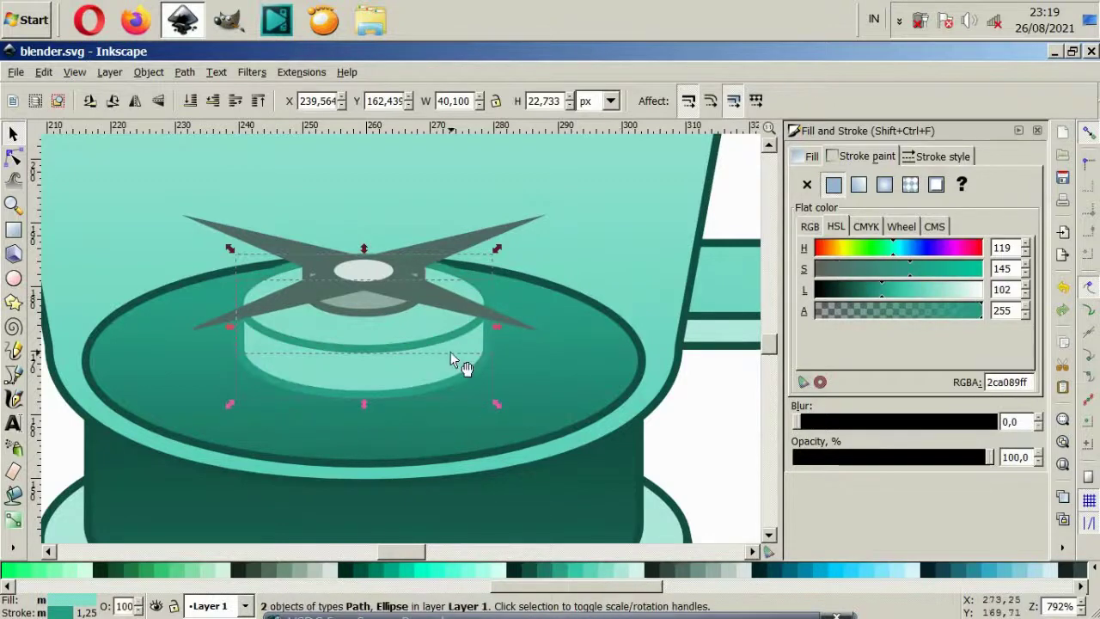
left_click(534, 569, "shift")
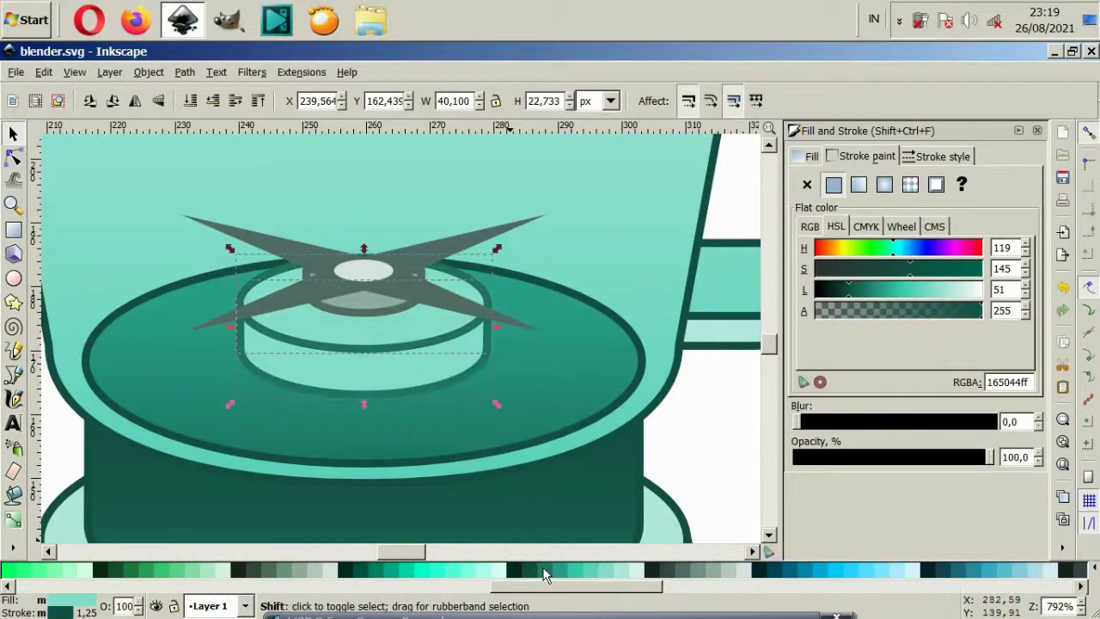
left_click(377, 304, "ctrl")
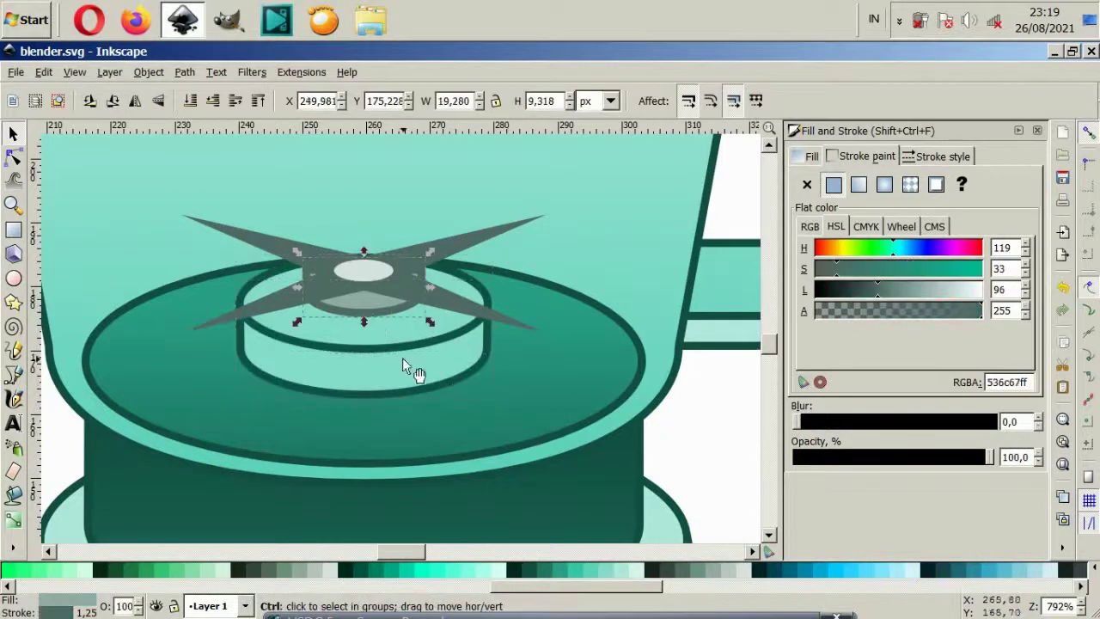
left_click(531, 577, "shift")
Fill the blade star with pale mint after trying several teal shades
key("Tab")
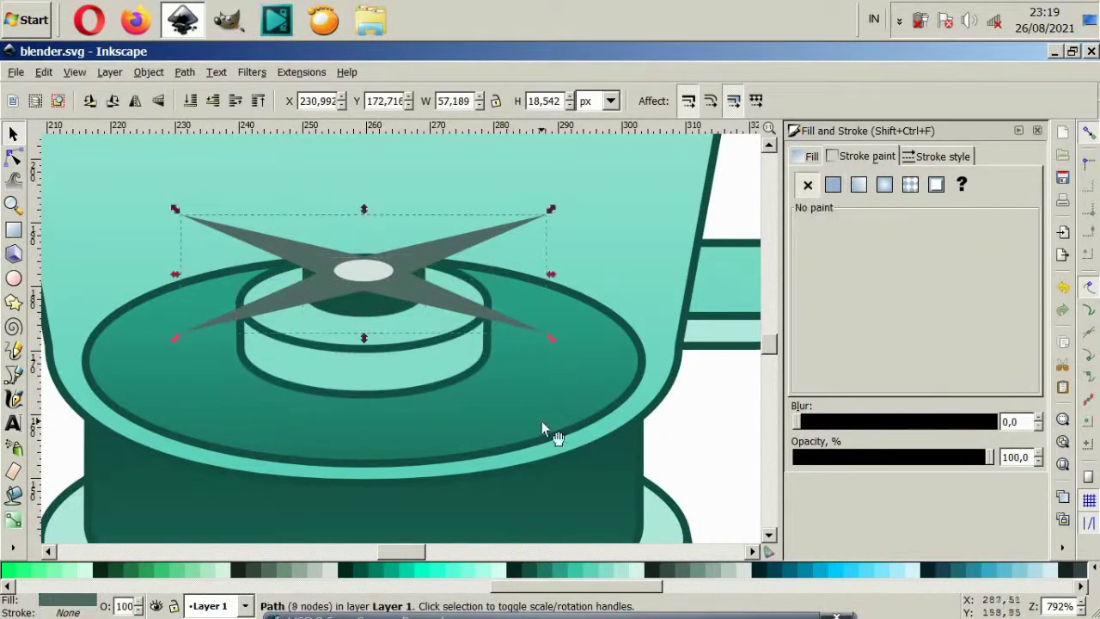
left_click(557, 574)
left_click(597, 574)
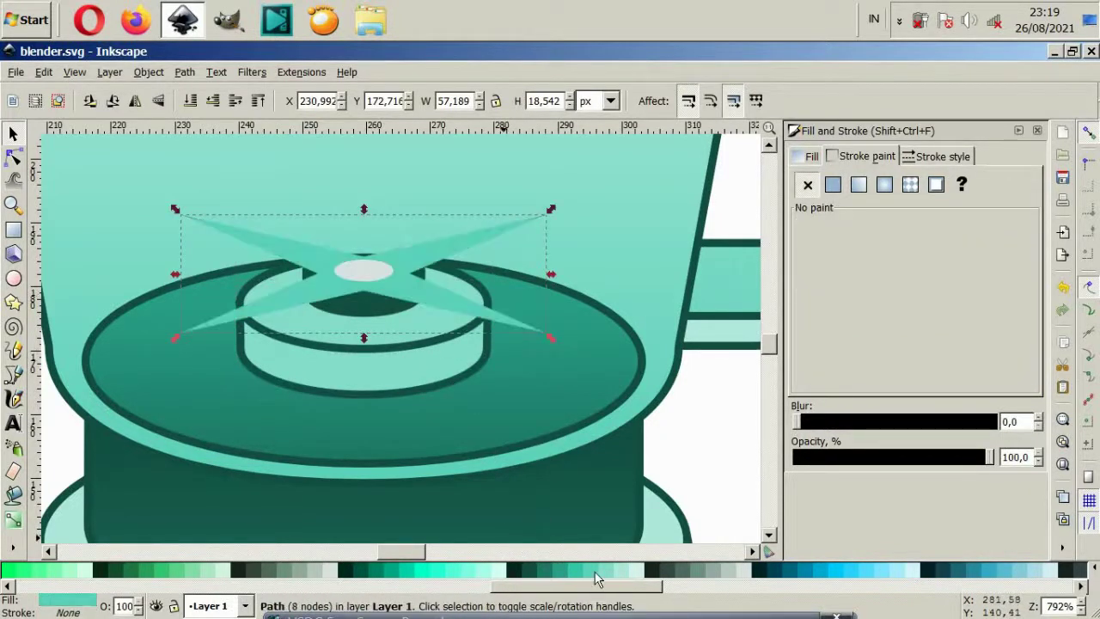
left_click(624, 574)
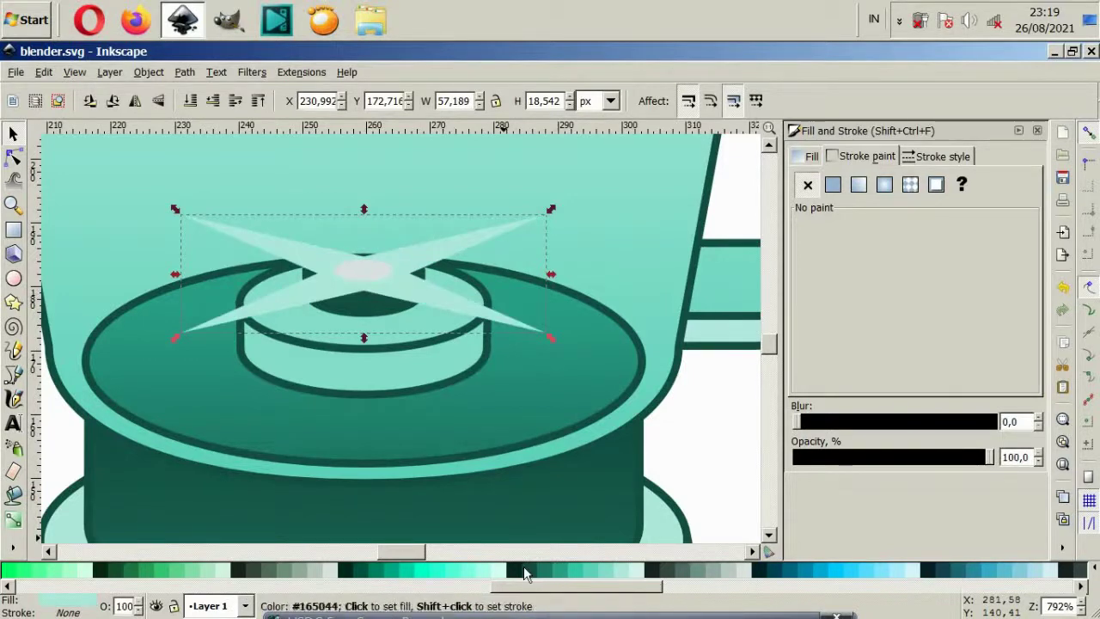
left_click(524, 574)
left_click(634, 572)
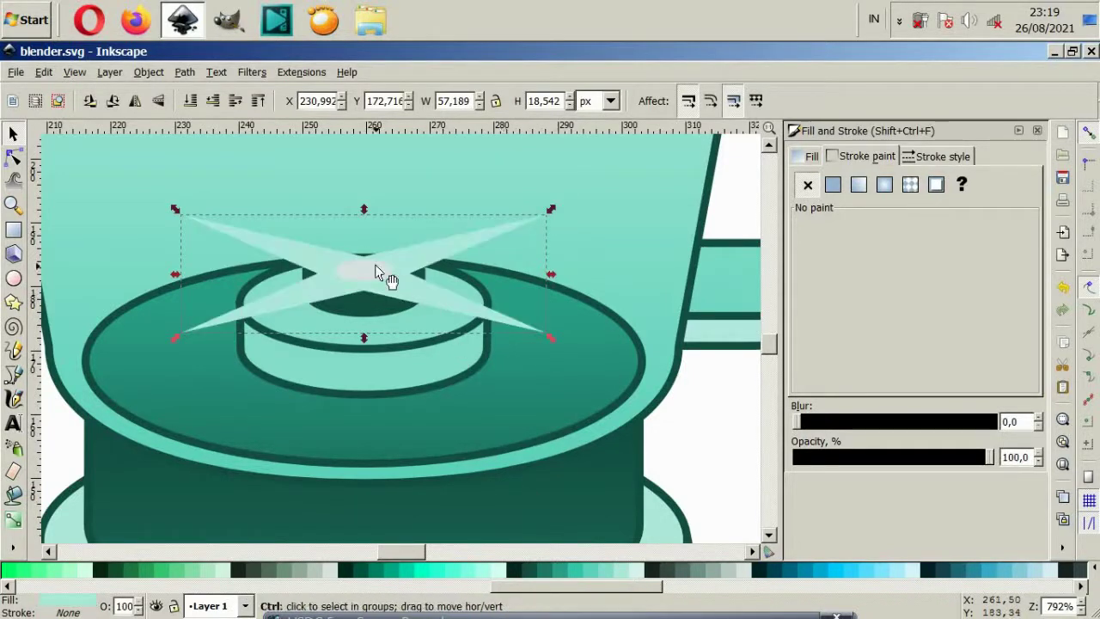
Give the small centre hub a slightly darker teal fill, adjusting the star to light teal
left_click(363, 271)
left_click(644, 572)
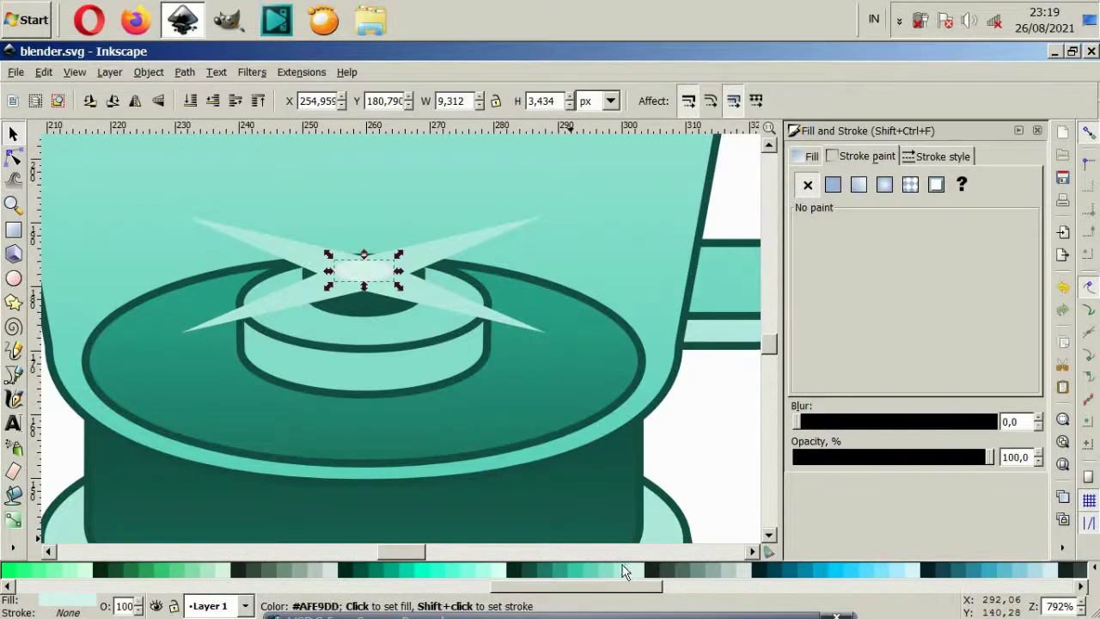
left_click(624, 572)
left_click(520, 322)
left_click(597, 573)
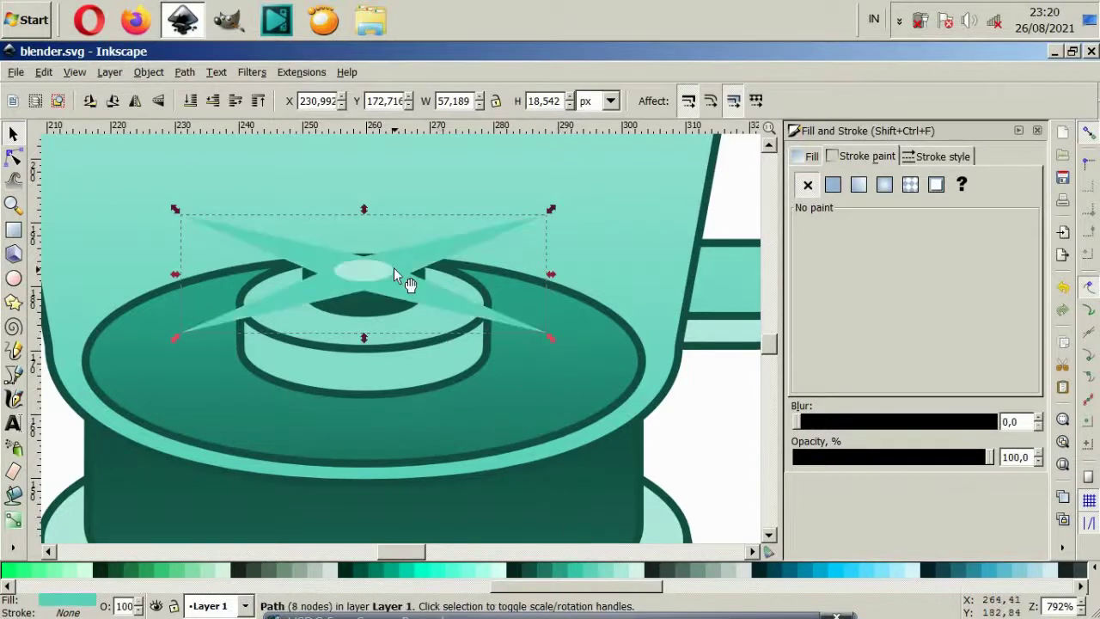
scroll(393, 274, "down", 3)
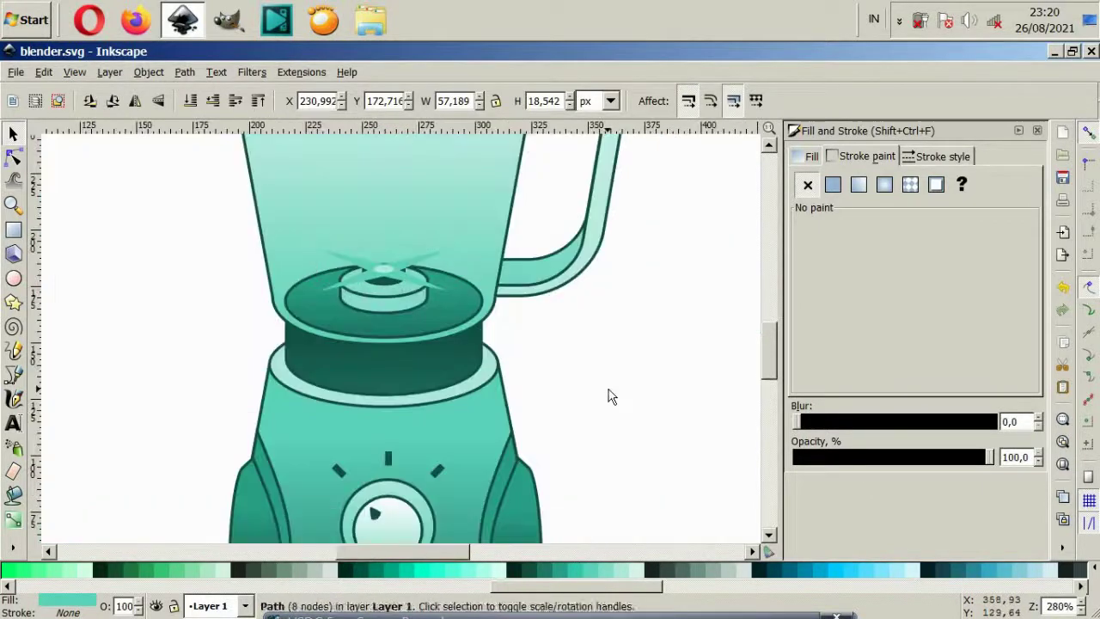
left_click(621, 449)
left_click(395, 273)
left_click(613, 572)
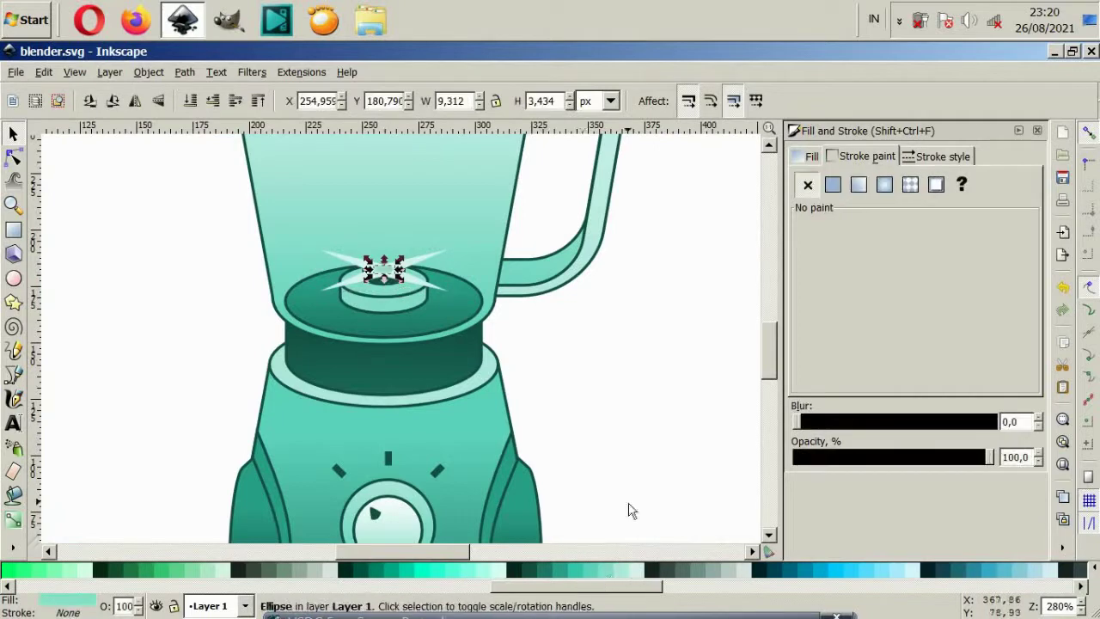
left_click(630, 510)
scroll(544, 356, "down", 1)
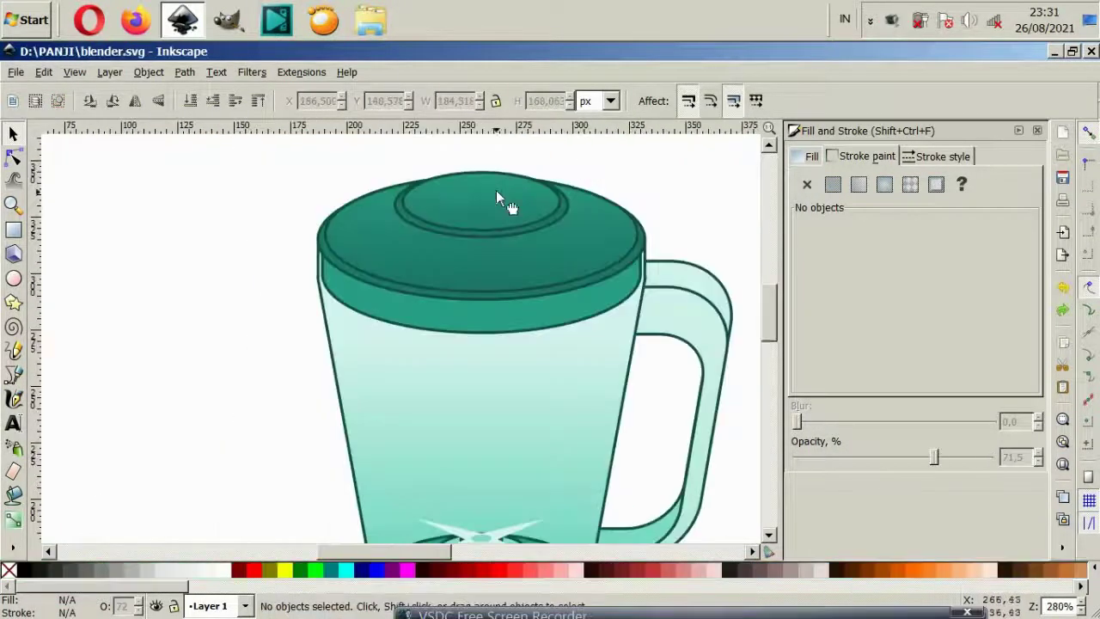
Set stroke to no paint on the lid's four stacked ellipses and lid top, leaving flat teal
left_click_drag(270, 146, 673, 270)
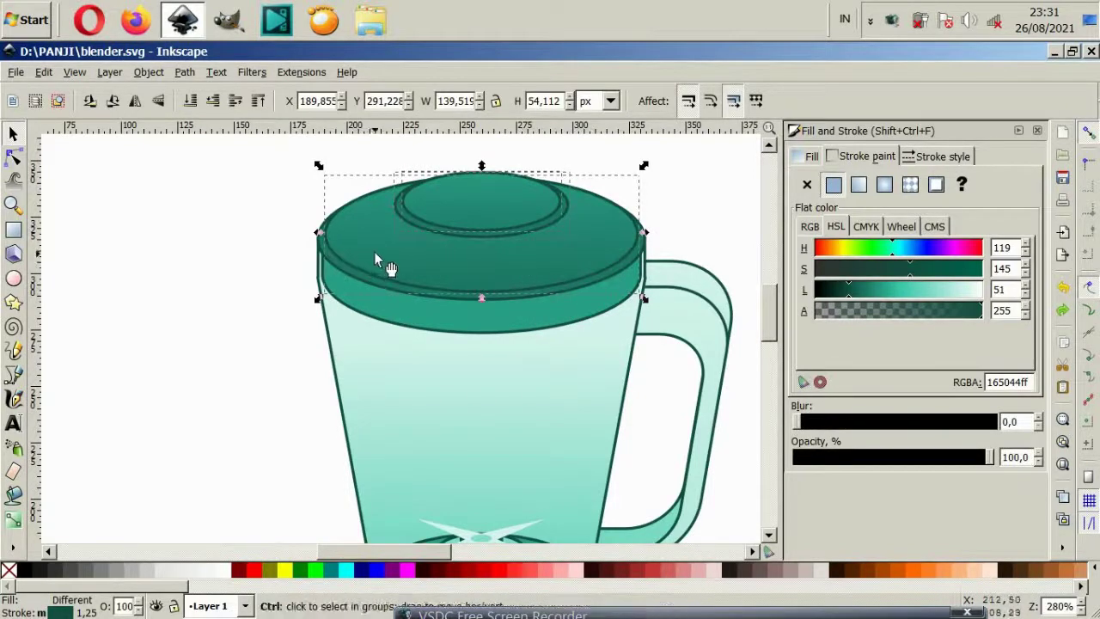
scroll(375, 257, "up", 2)
left_click(279, 258, "shift")
scroll(470, 287, "down", 2)
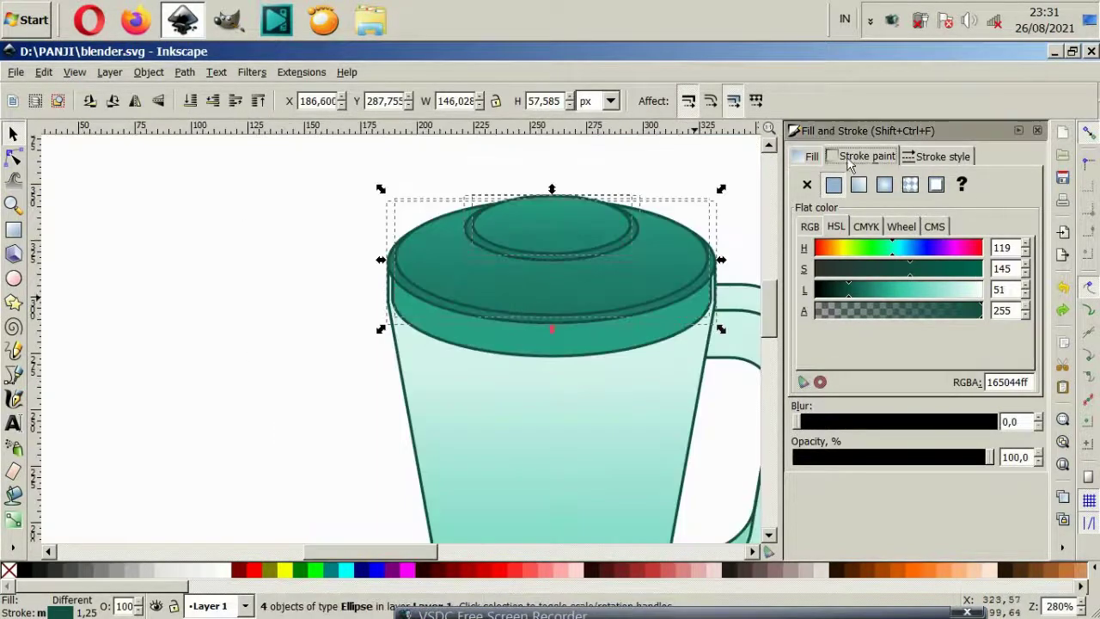
left_click(249, 319)
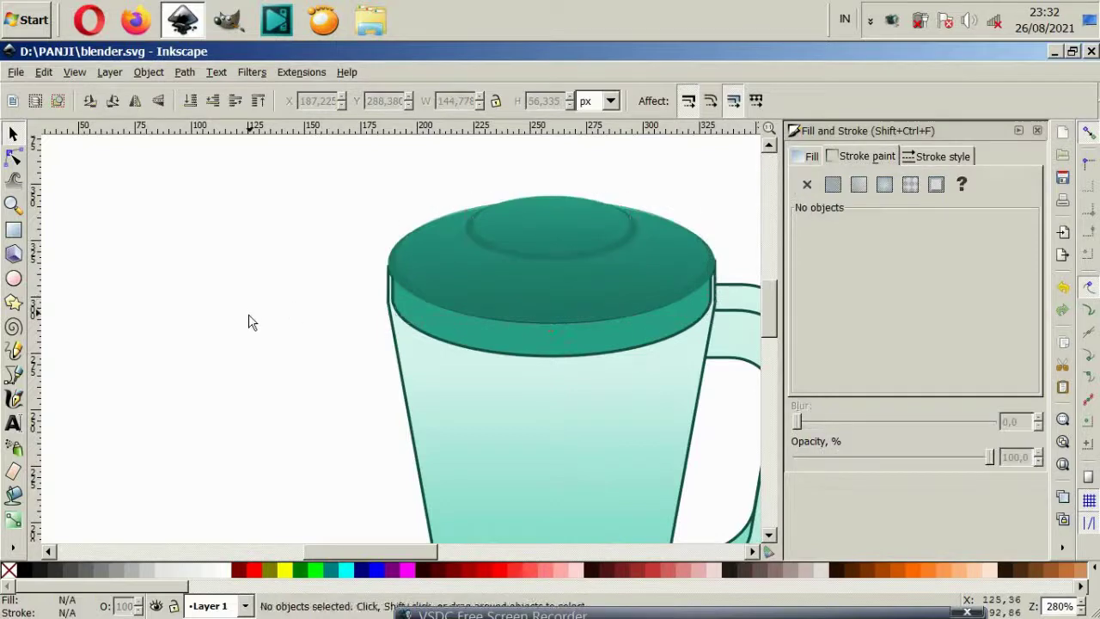
scroll(498, 363, "down", 2)
left_click(530, 352, "ctrl")
scroll(531, 352, "up", 4)
scroll(542, 340, "down", 2)
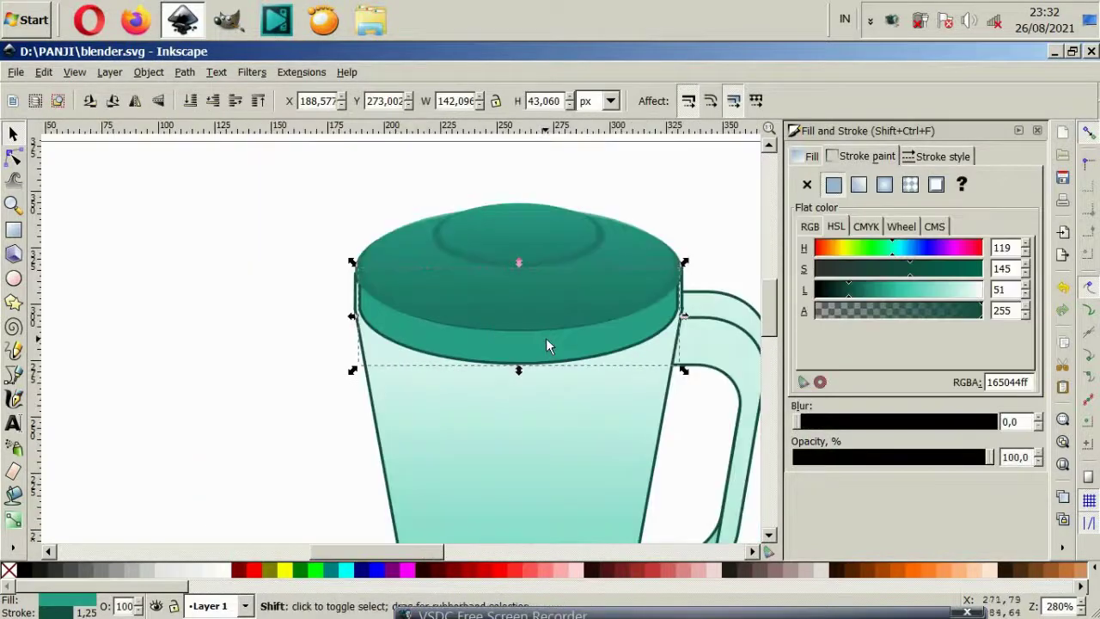
left_click(806, 184)
left_click(692, 207)
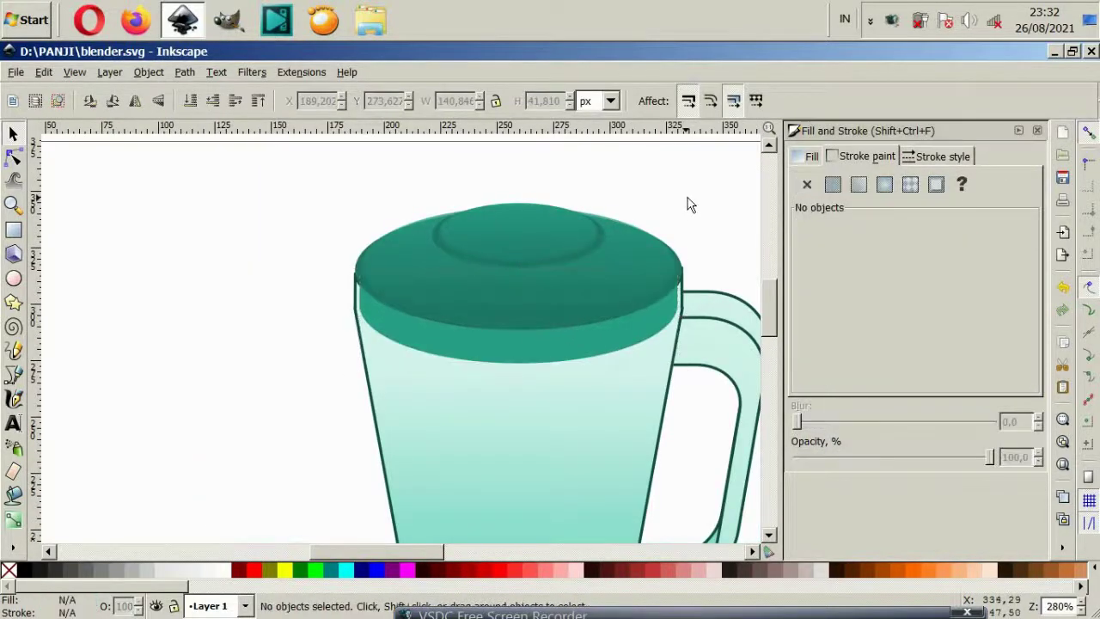
scroll(687, 215, "down", 1)
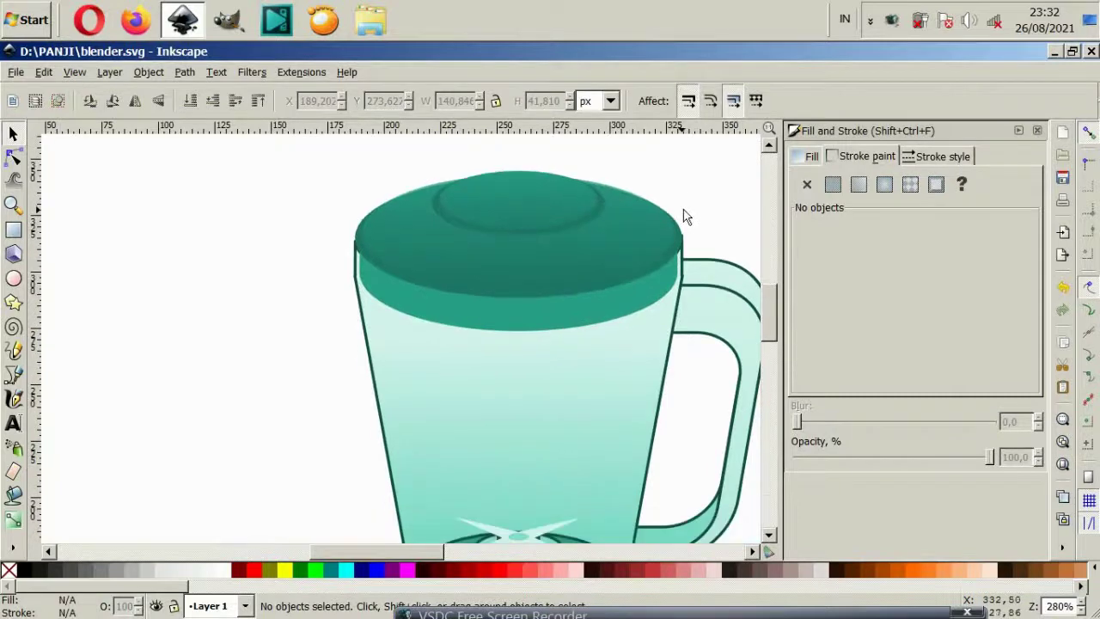
Apply Path > Difference to the selected jug body and handle
left_click(664, 346)
scroll(674, 353, "right", 2)
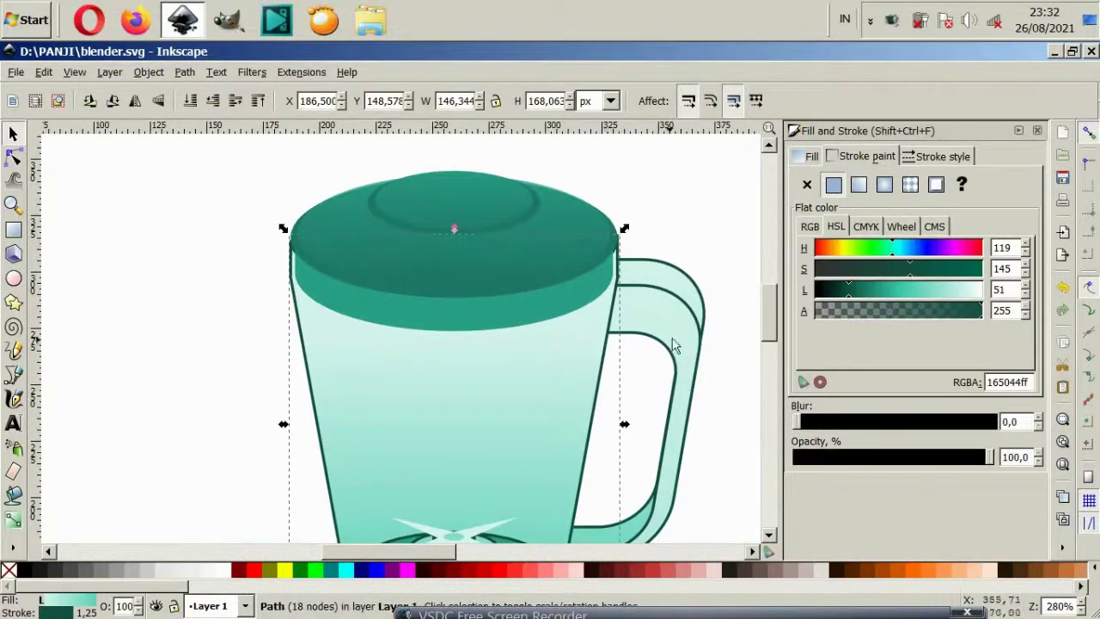
left_click(689, 264)
left_click(677, 288)
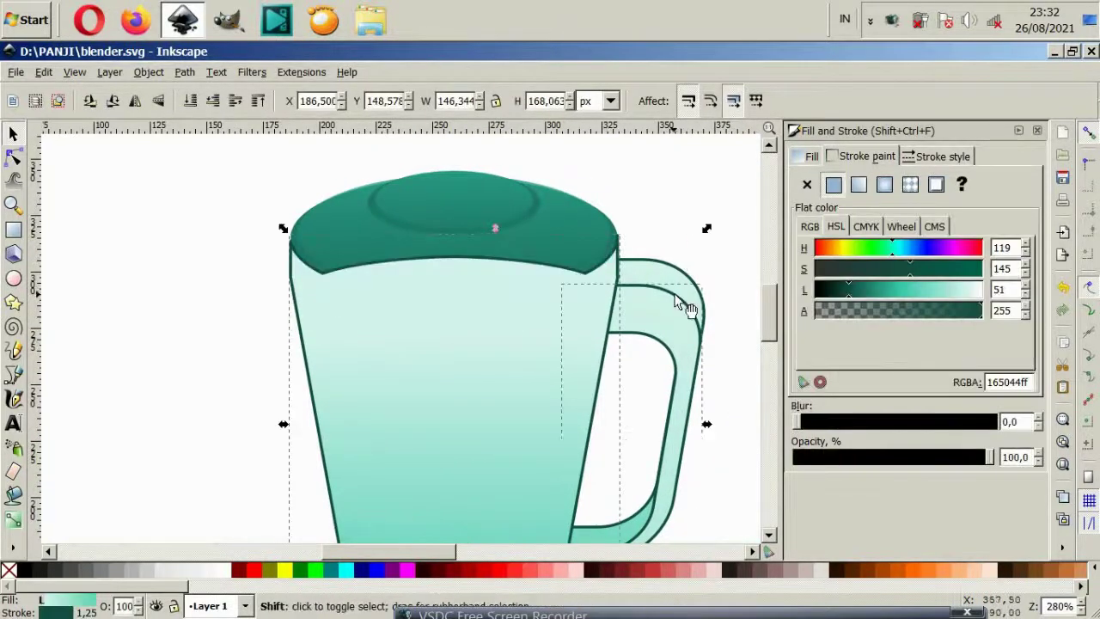
left_click(184, 72)
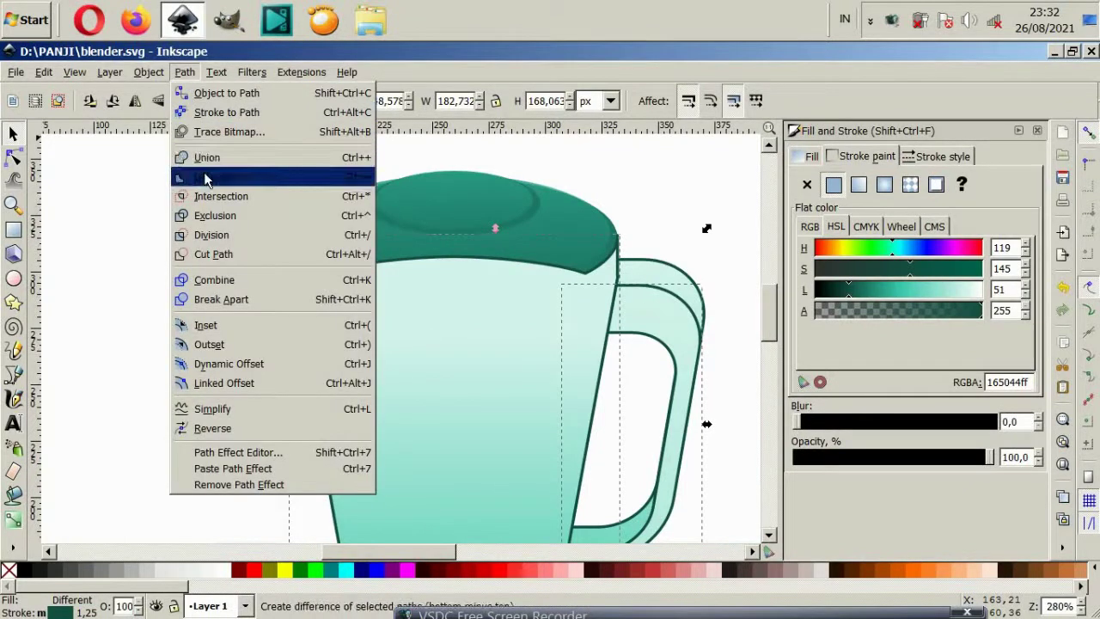
left_click(215, 177)
Raise the jug body to the top and subtract the handle from it with Difference
left_click(422, 368)
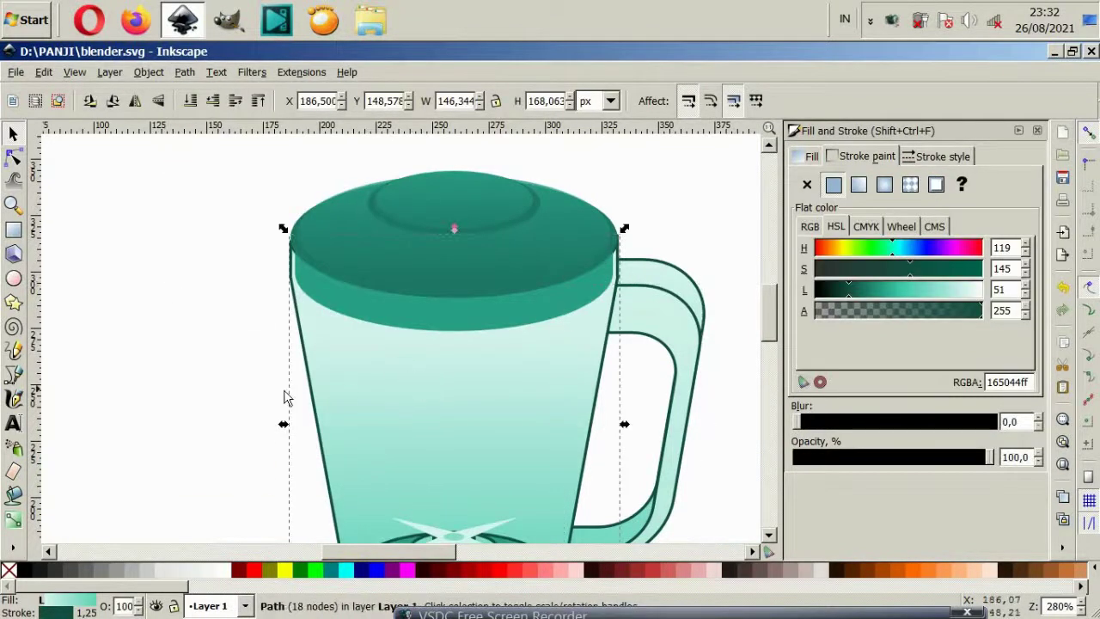
left_click(236, 405)
left_click(515, 361)
key("Home")
left_click(692, 292, "shift")
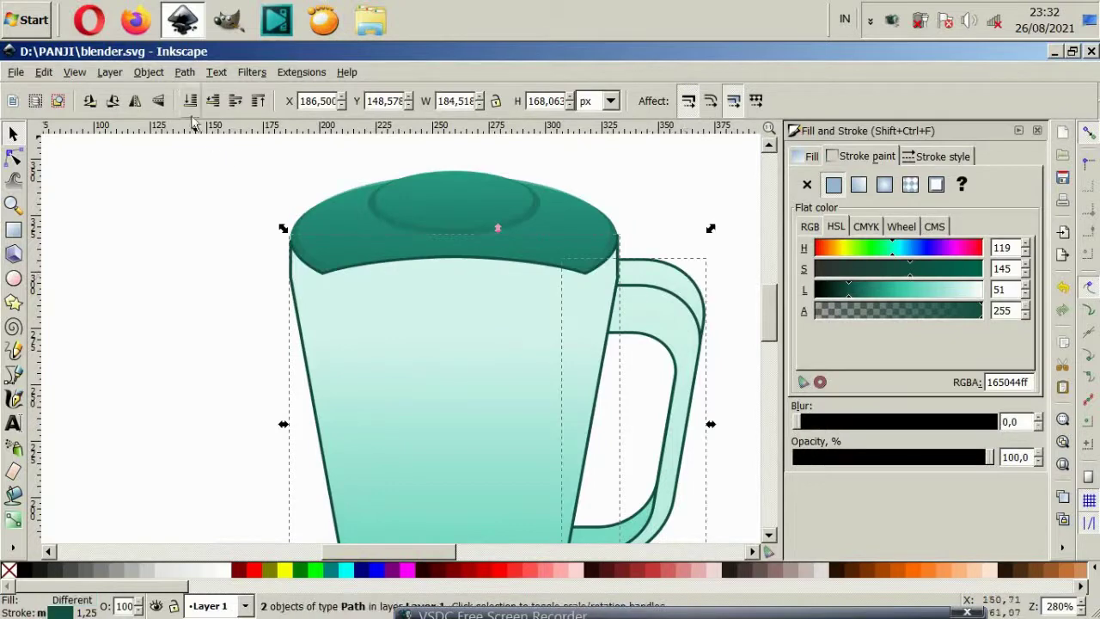
left_click(157, 74)
left_click(198, 177)
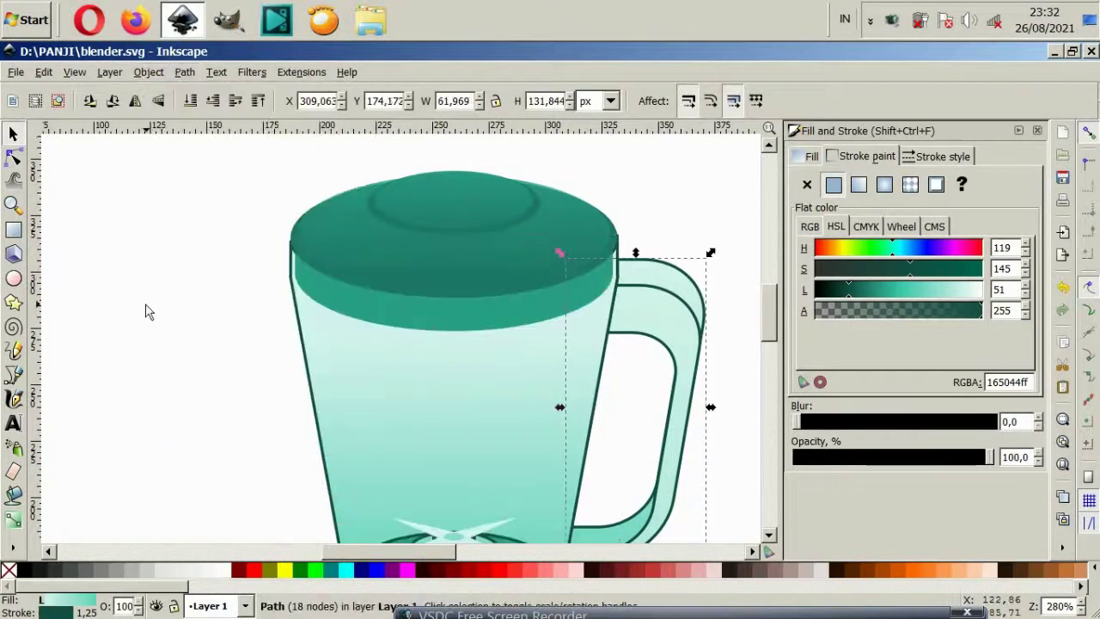
Move the handle up under the lid band and select the nodes at its top-left
left_click(147, 312)
scroll(678, 343, "right", 2)
mouse_move(623, 301)
left_mouse_down()
mouse_move(657, 185)
mouse_move(619, 213)
left_mouse_up()
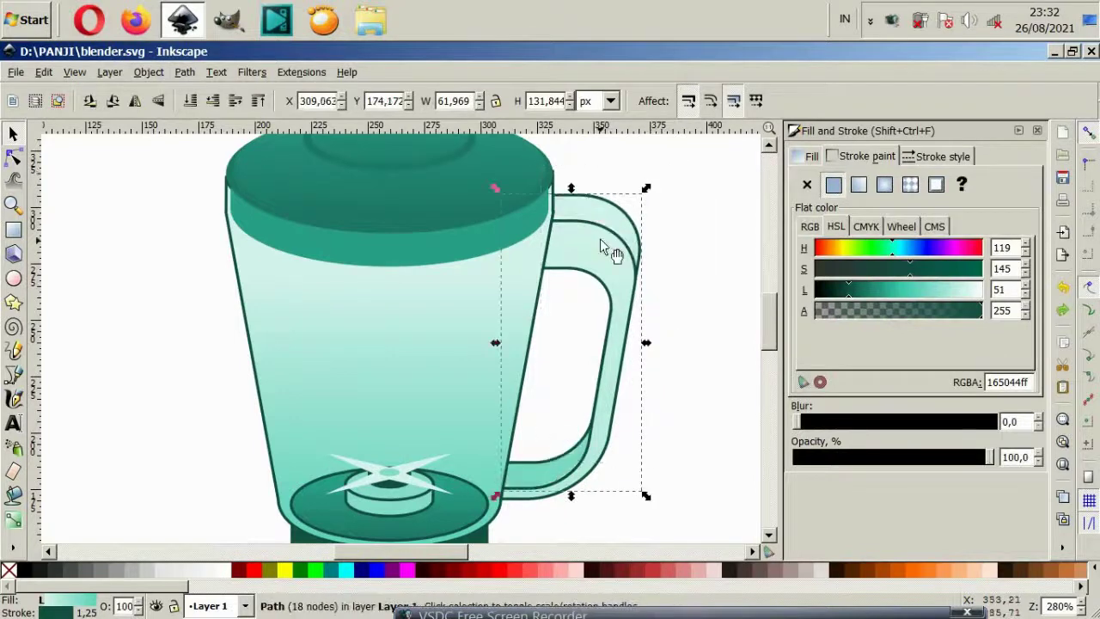
left_click(12, 158)
left_click_drag(486, 185, 548, 215)
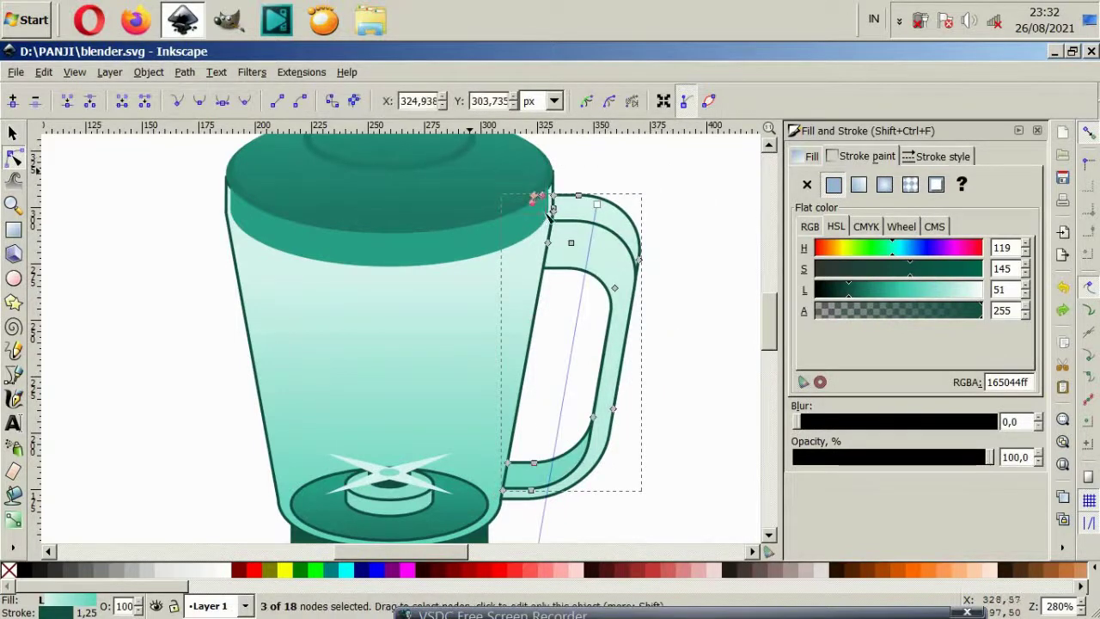
left_click(658, 221)
key("s")
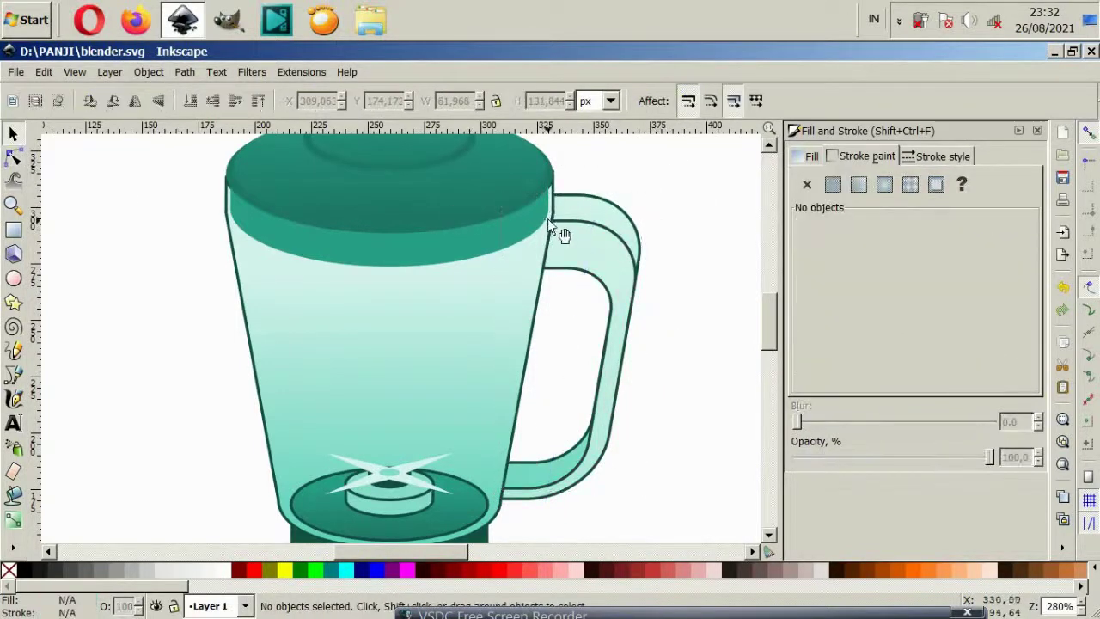
Split the outer handle along its inner shape with Path > Division, keeping pieces in place
left_click(601, 210)
left_click(184, 72)
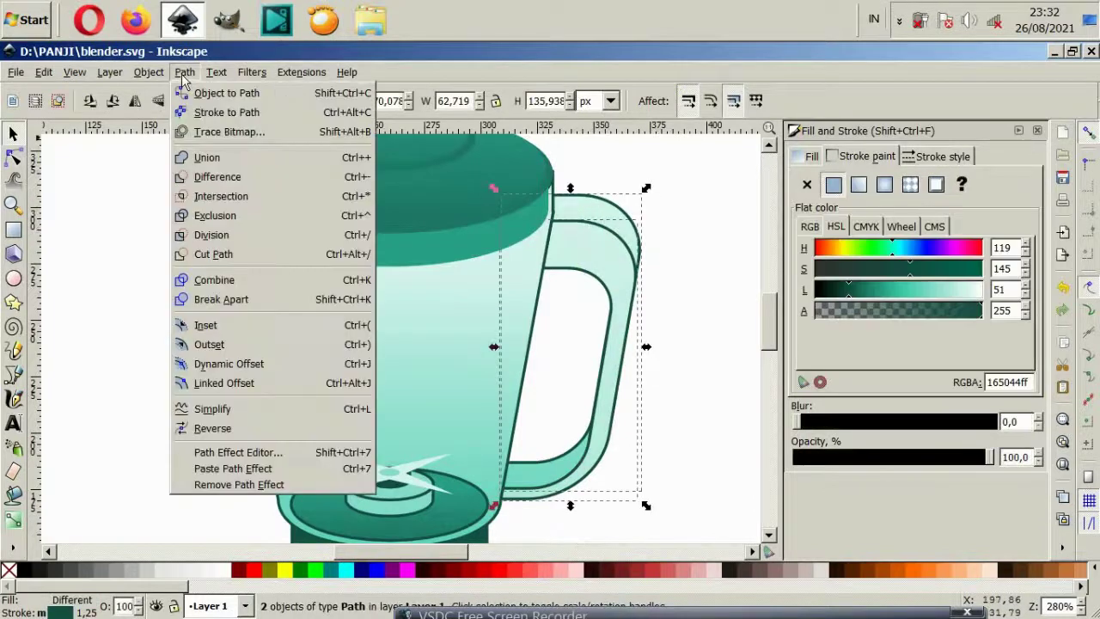
left_click(207, 176)
key("ctrl+z")
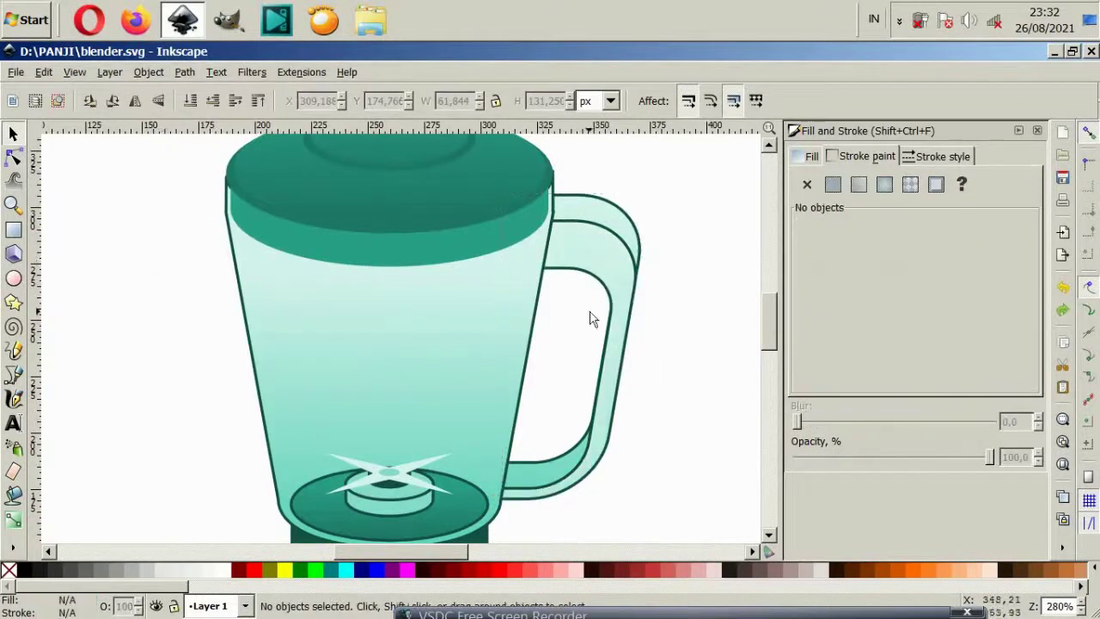
left_click(651, 300)
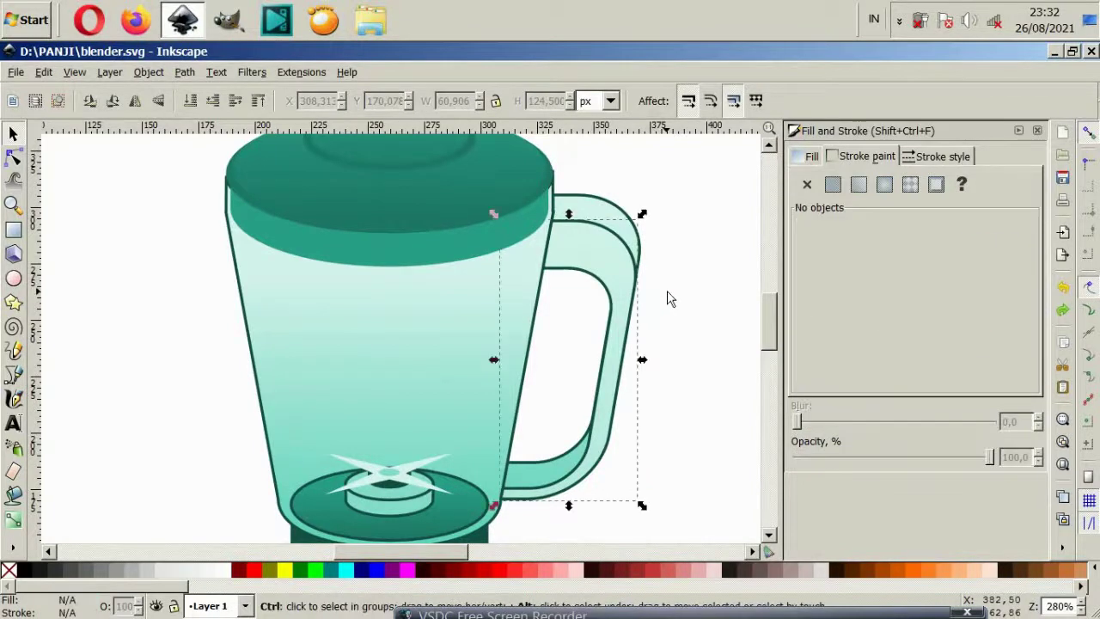
left_click(626, 230, "shift")
left_click(148, 72)
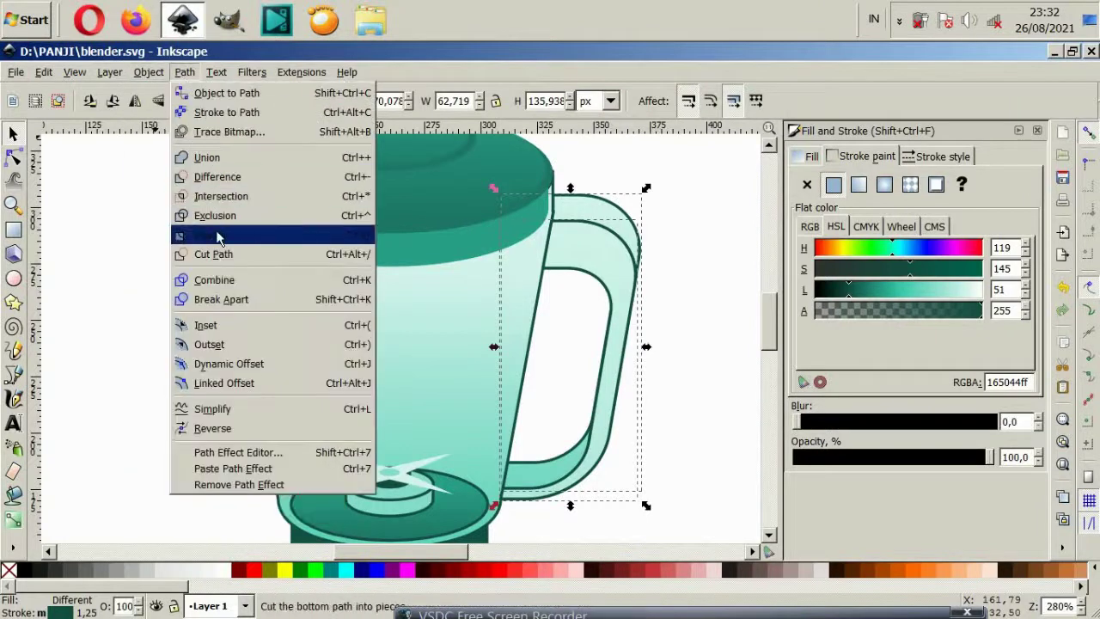
left_click(182, 196)
left_click_drag(532, 305, 720, 313)
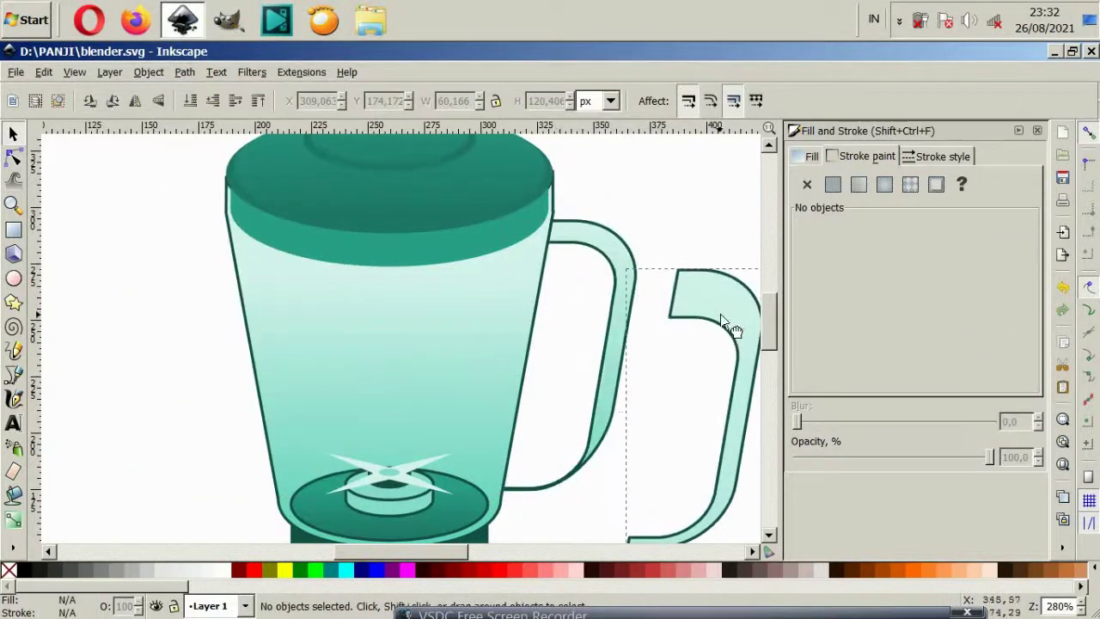
key("ctrl+z")
left_click(722, 319)
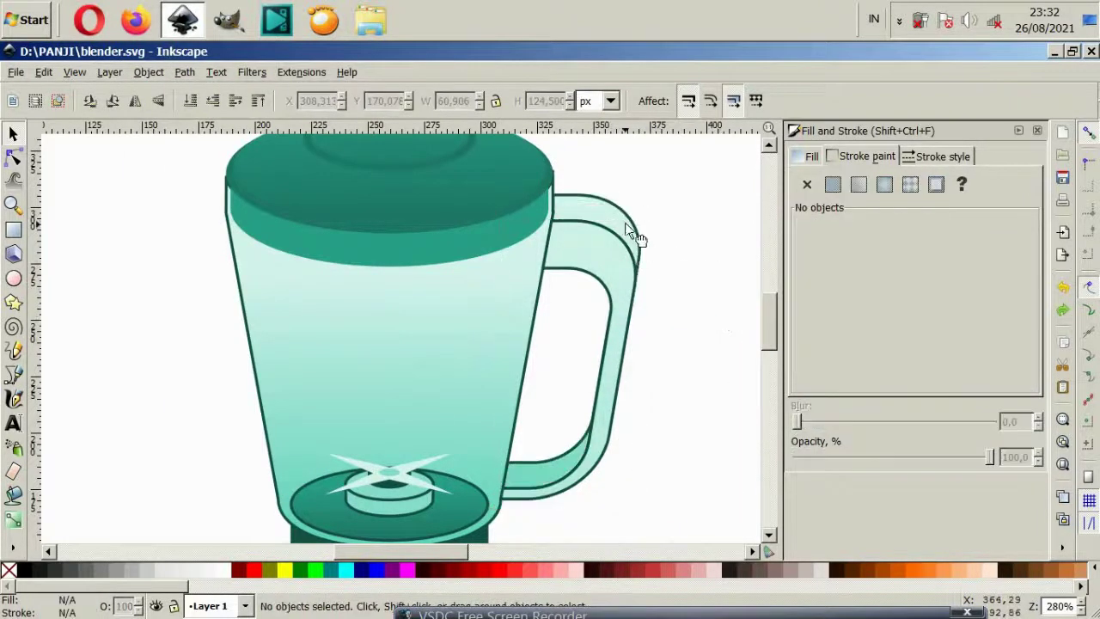
left_click_drag(627, 207, 627, 206)
Select the jug body together with the handle pieces
left_click(650, 334)
scroll(583, 286, "down", 1)
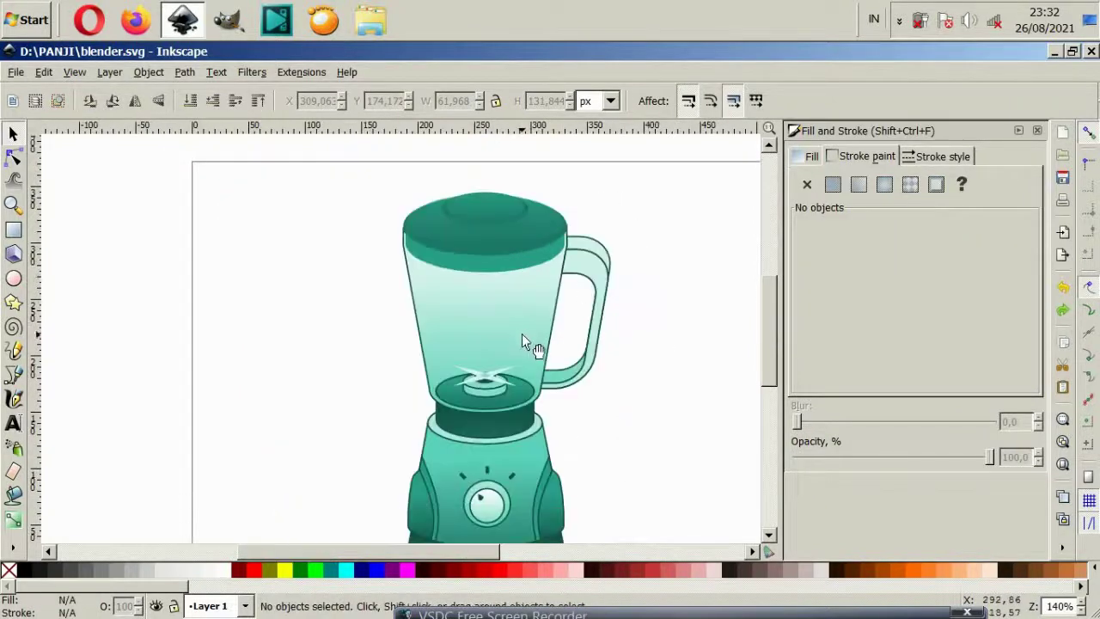
left_click(522, 333)
scroll(521, 333, "up", 1)
left_click(614, 221, "shift")
left_click_drag(223, 582, 654, 606)
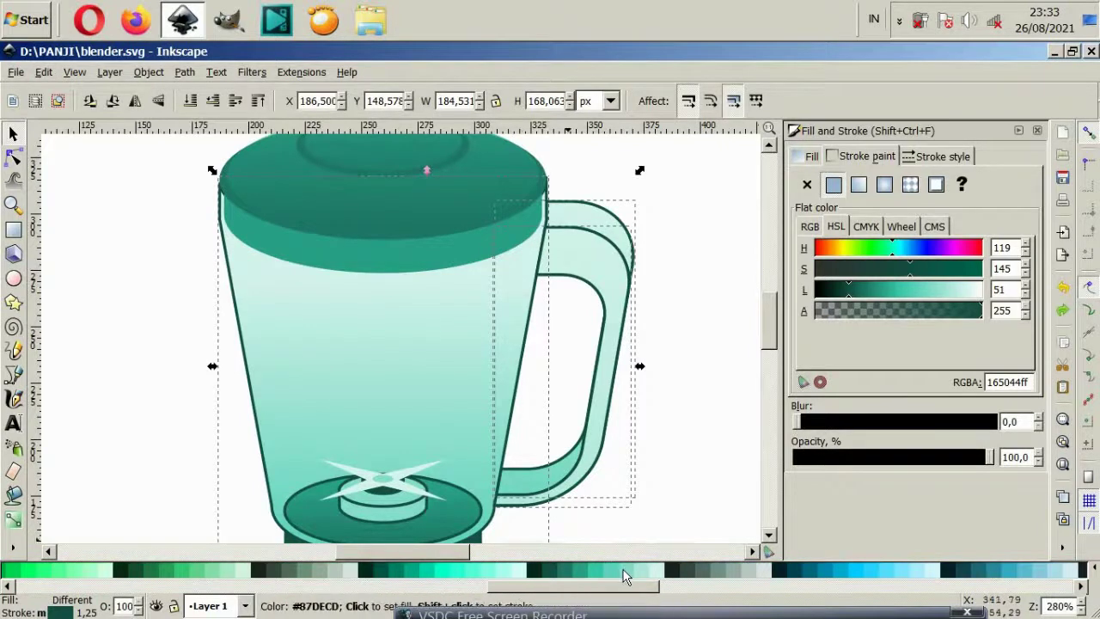
Give the jug handle a teal outline colour from the palette
left_click(623, 571, "shift")
left_click(613, 568, "shift")
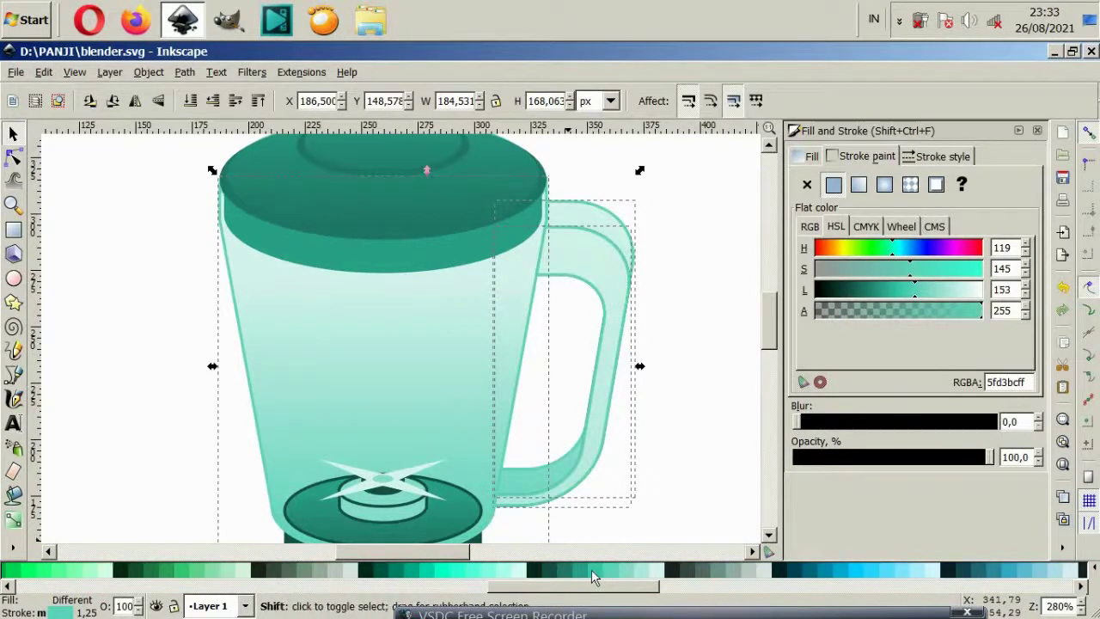
left_click(591, 568, "shift")
left_click(657, 483)
scroll(601, 444, "down", 1)
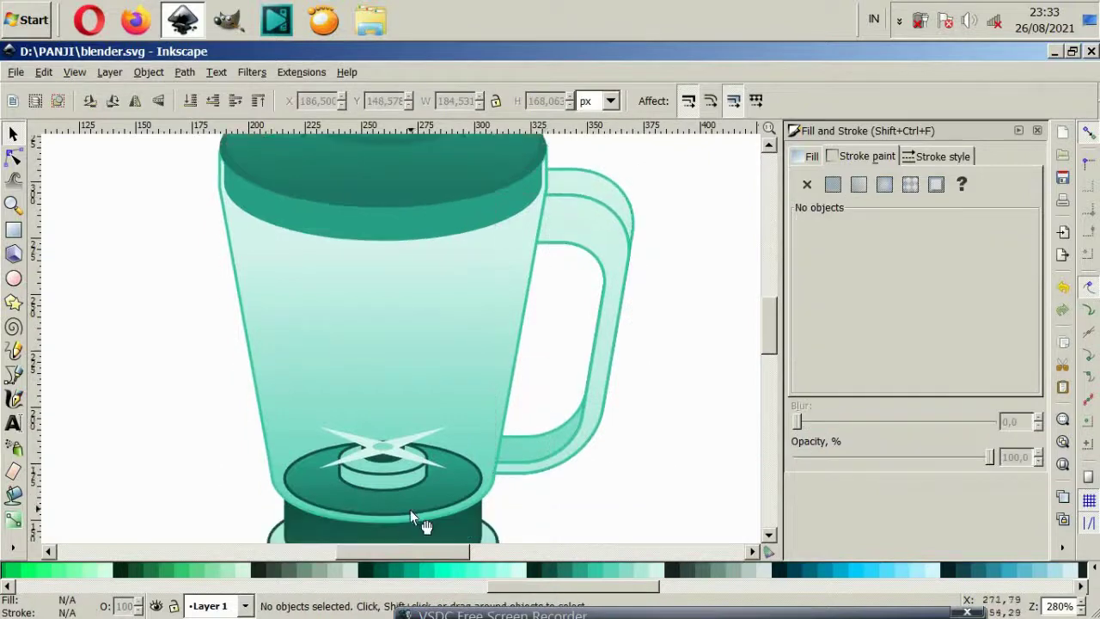
Remove the dark outlines from all parts inside the blade group
left_click(435, 506)
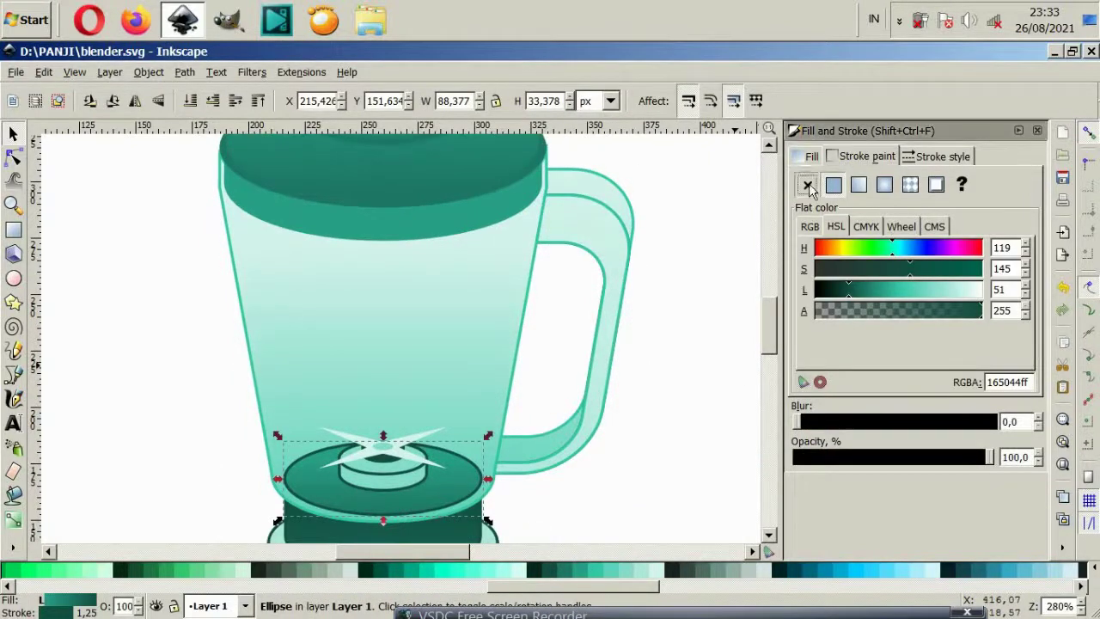
key("Escape")
scroll(375, 477, "up", 2)
left_click(391, 479, "ctrl")
key("ctrl+a")
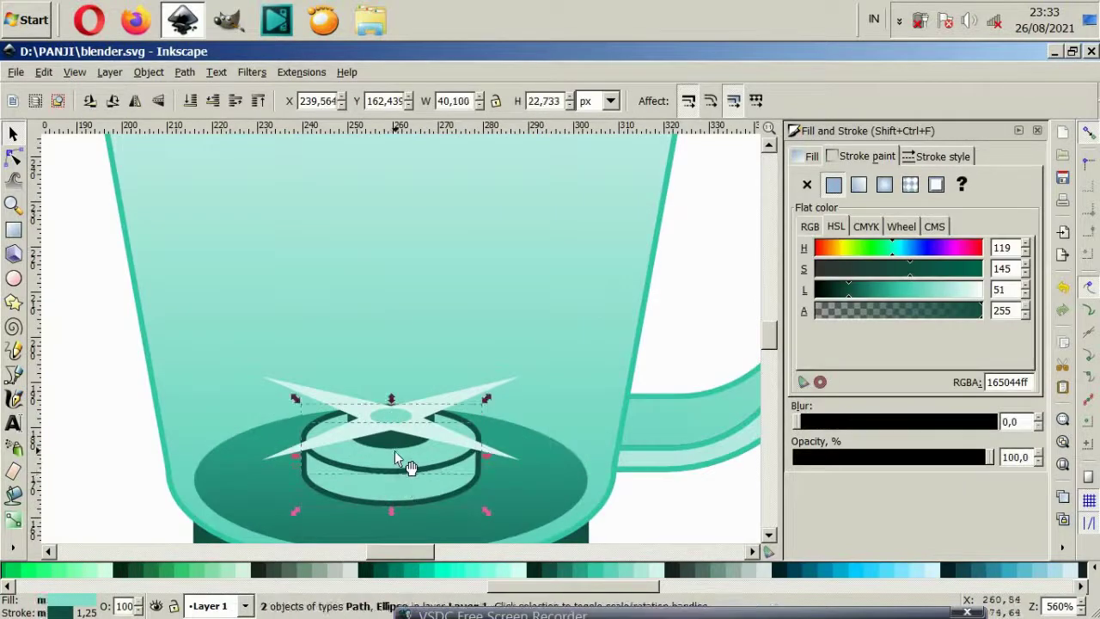
left_click(809, 186)
Select the blade's inner cylinder alone and inspect its gradient
key("Escape")
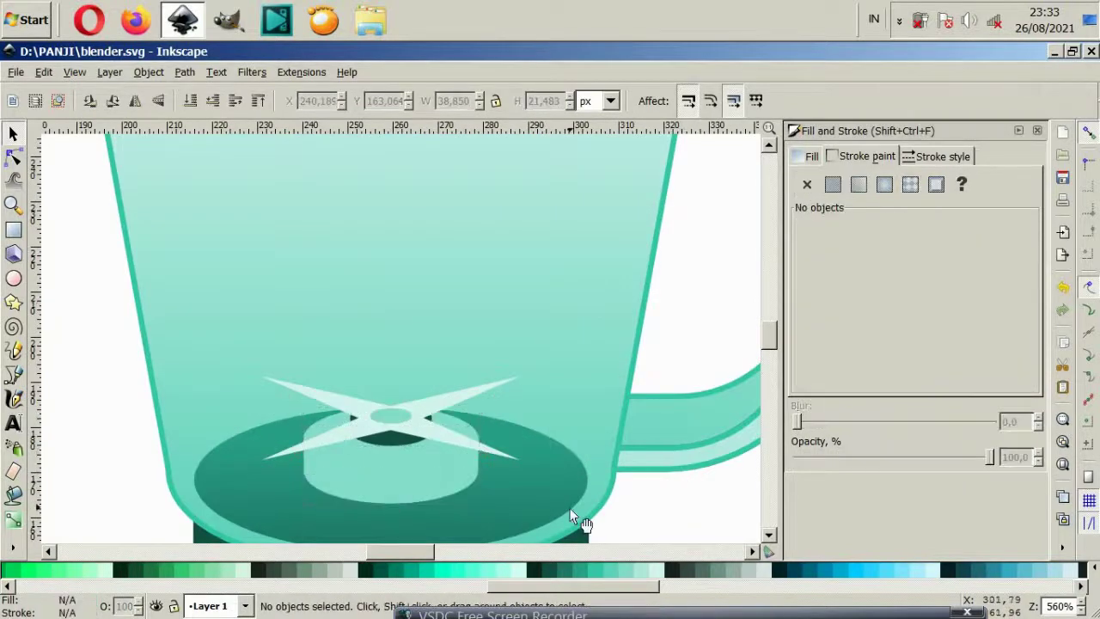
left_click(427, 471, "ctrl")
left_click(14, 519)
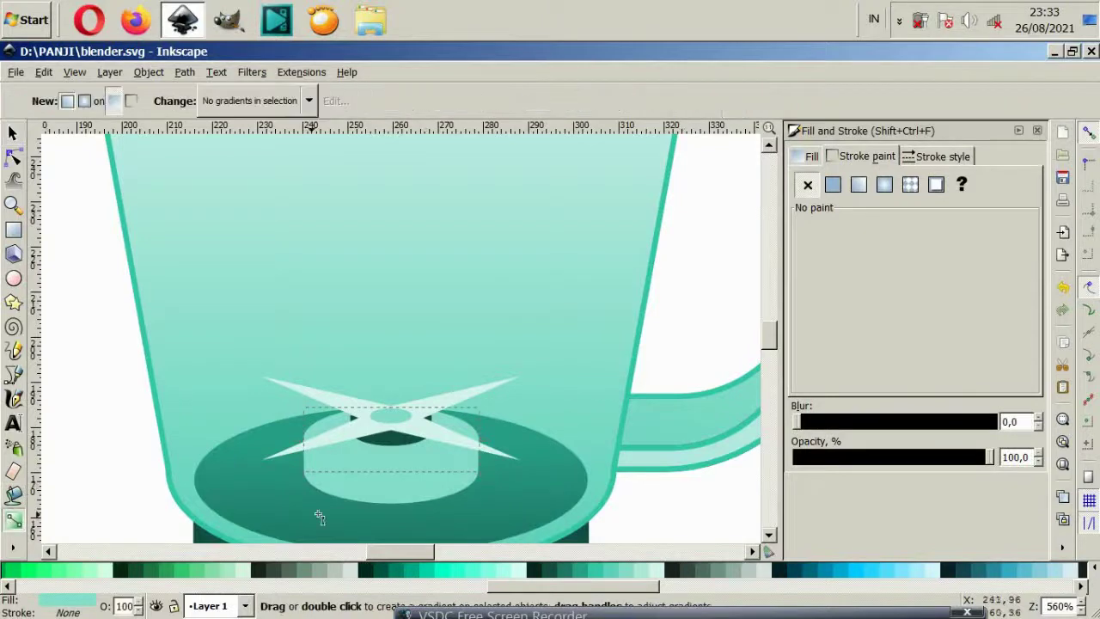
left_click(13, 136)
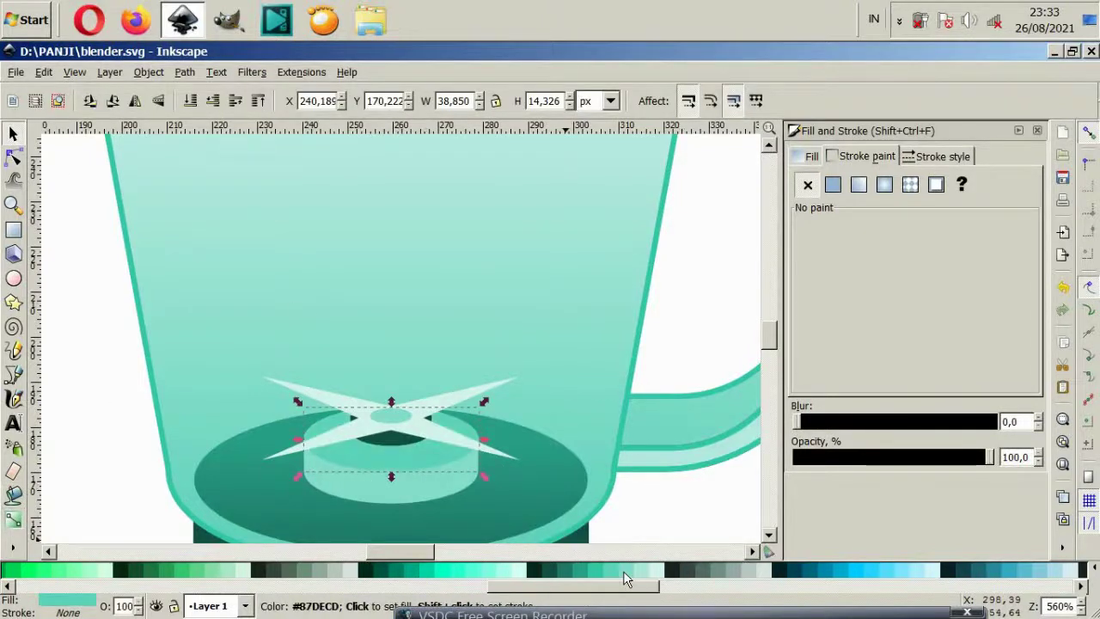
Select the collar below the jug and review its stroke paint settings
left_click(478, 494)
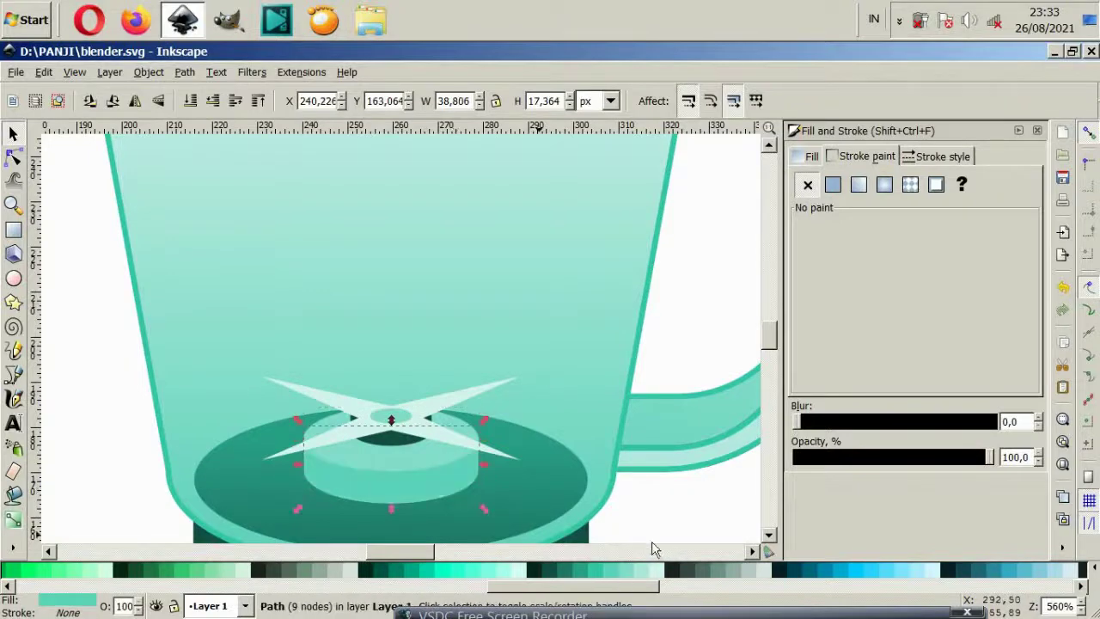
key("Escape")
scroll(564, 438, "down", 2)
scroll(562, 432, "down", 2)
scroll(576, 352, "up", 2)
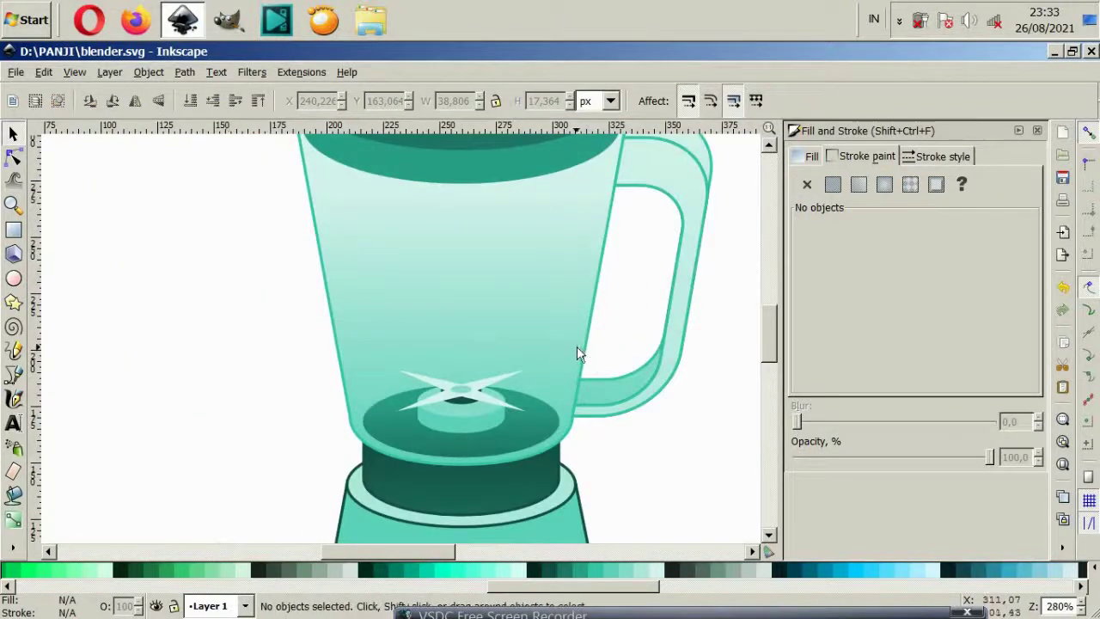
scroll(576, 352, "down", 2)
left_click(547, 445)
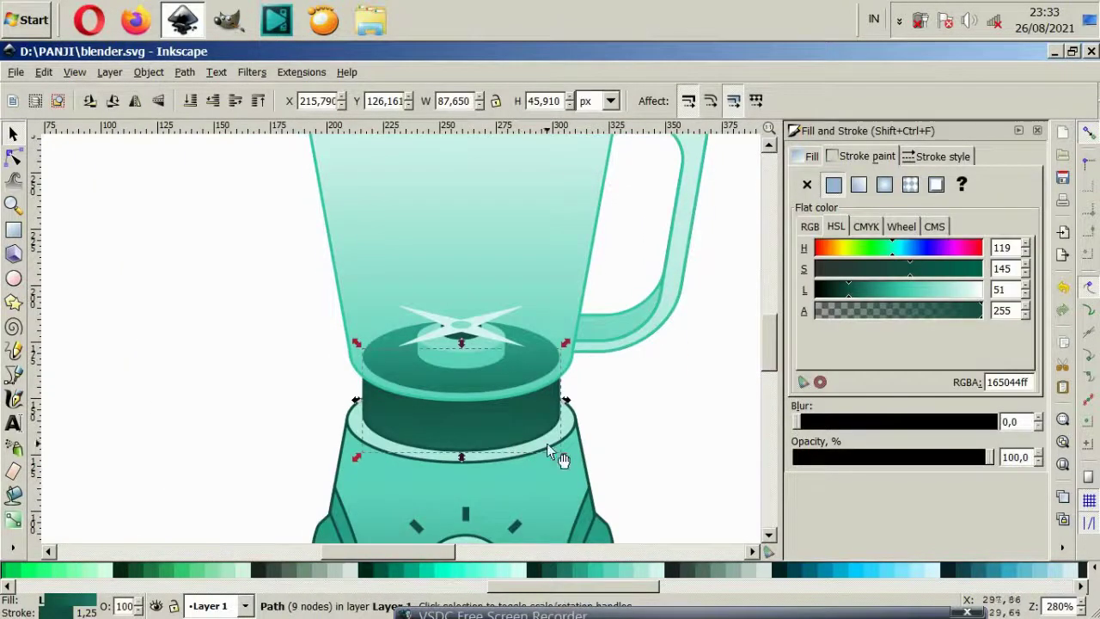
left_click(865, 159)
left_click(686, 420)
scroll(561, 284, "down", 2)
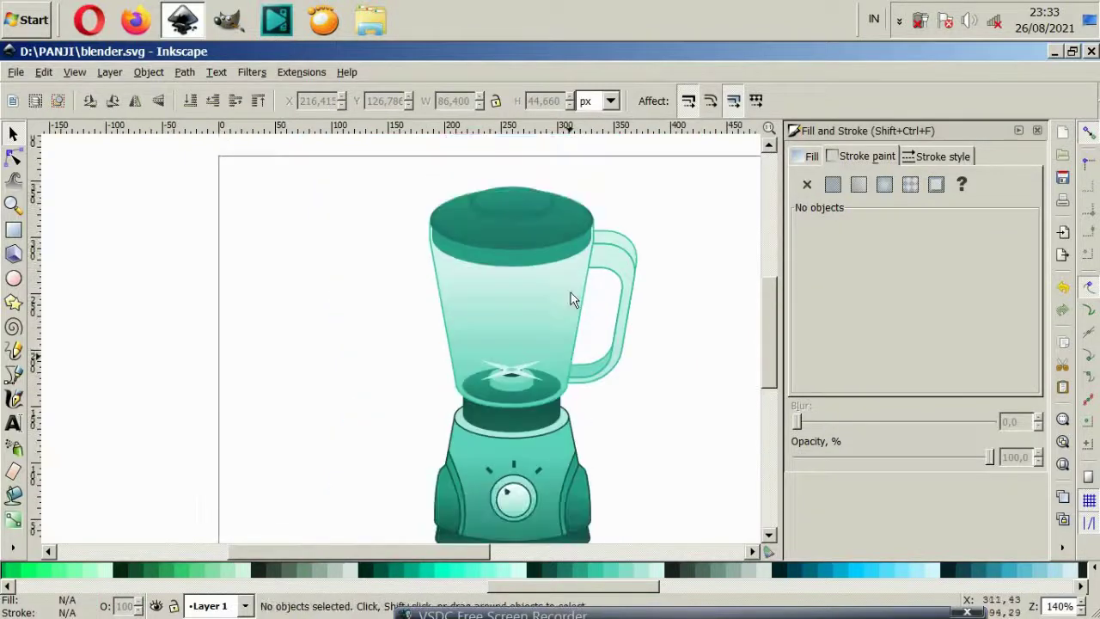
scroll(573, 298, "down", 1)
scroll(554, 373, "up", 2)
Set no stroke paint on the blender base body and its dark right-side shape
left_click(555, 405, "ctrl")
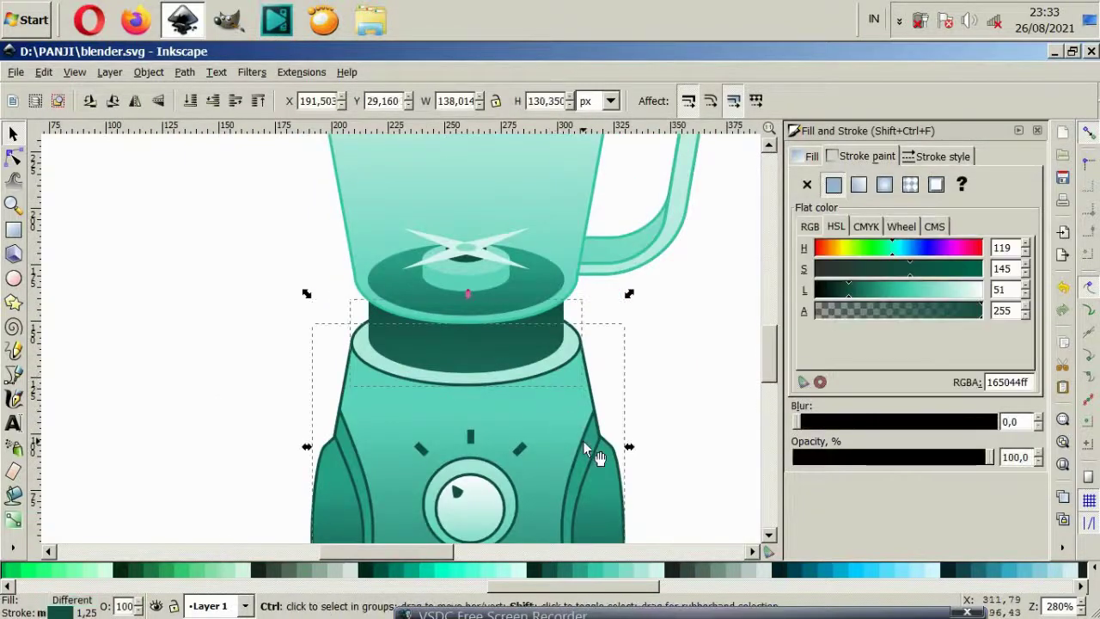
left_click(587, 486, "ctrl+shift")
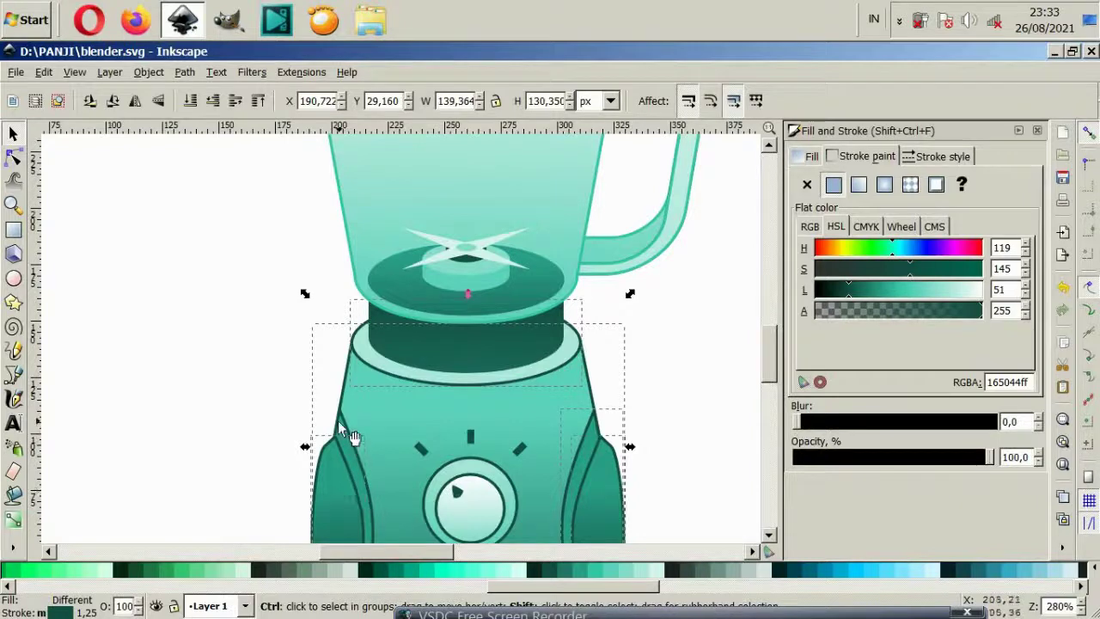
left_click(853, 159)
left_click(698, 332)
scroll(679, 343, "down", 1)
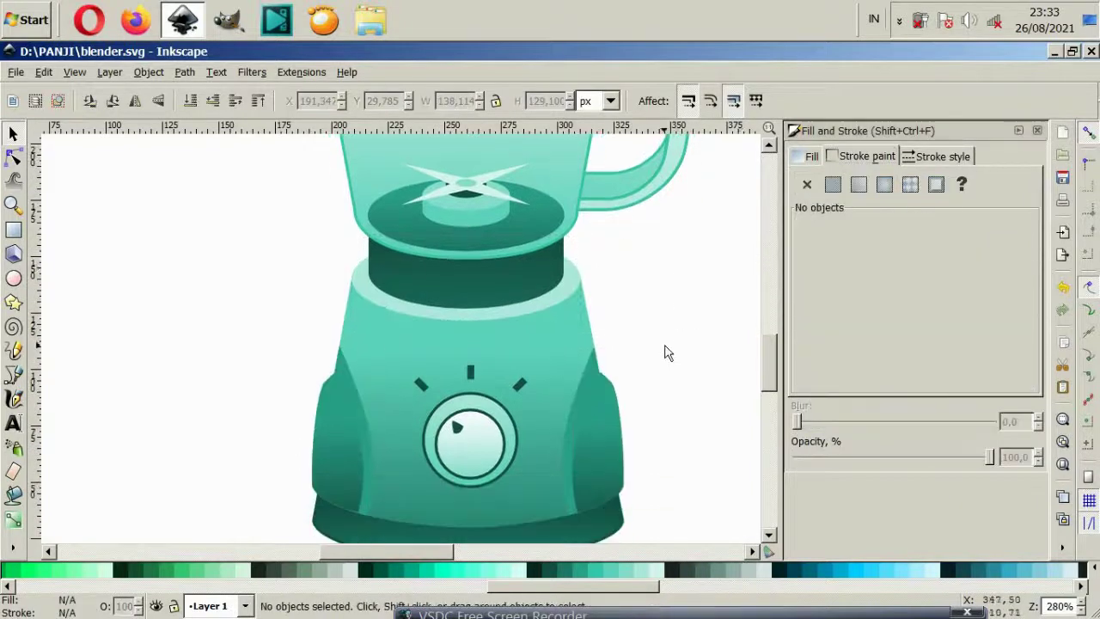
scroll(665, 351, "down", 2)
left_click(572, 484, "ctrl")
left_click(649, 307)
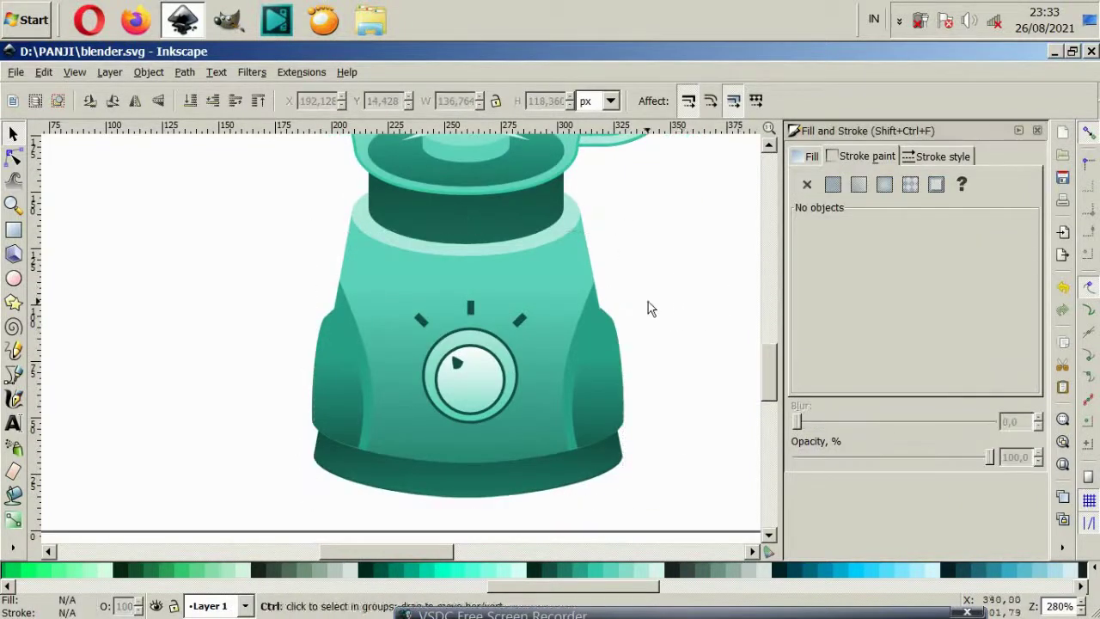
scroll(648, 309, "down", 1)
scroll(628, 442, "up", 2)
scroll(579, 355, "up", 2)
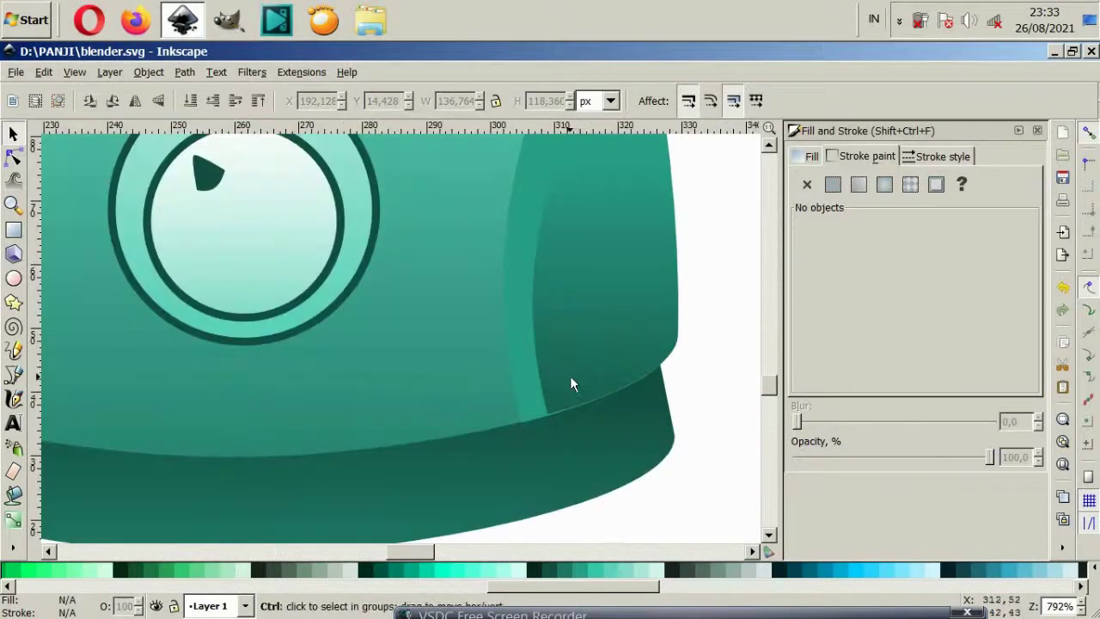
Select the base's light highlight strips and darker side panels on both sides
scroll(567, 407, "up", 4)
left_click(455, 438, "ctrl")
left_click(412, 436)
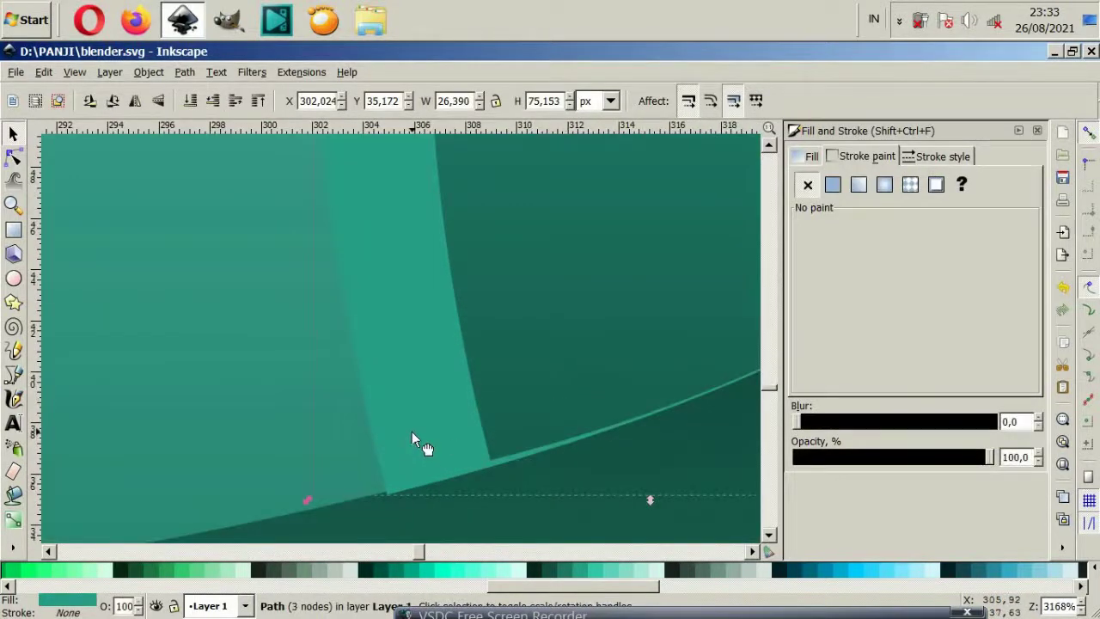
left_click(511, 397)
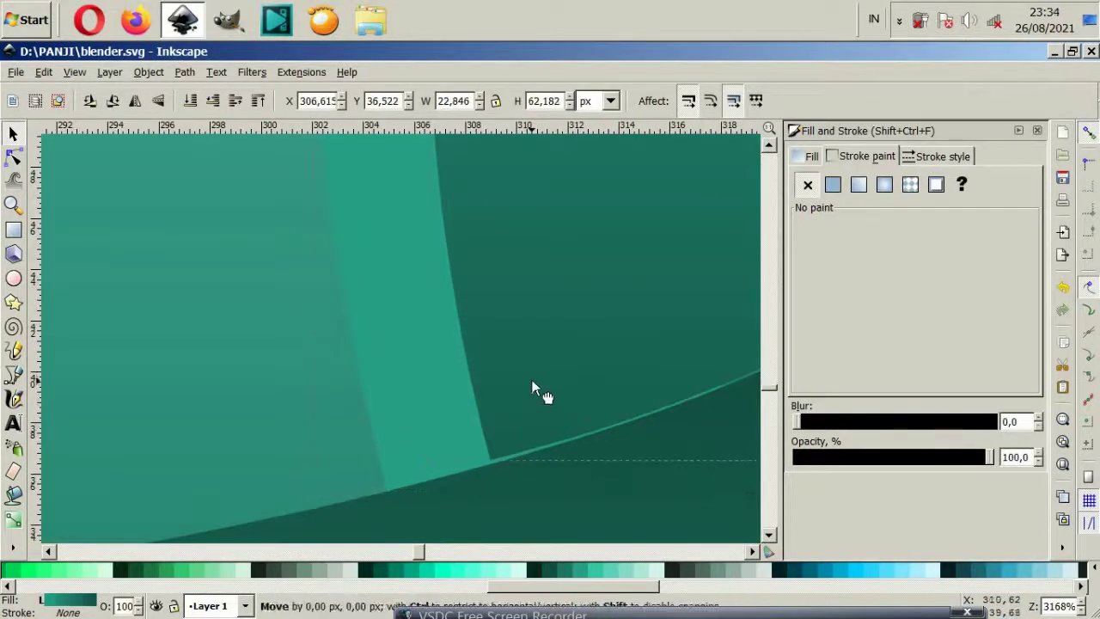
scroll(518, 391, "down", 4)
scroll(326, 382, "left", 3)
scroll(369, 370, "left", 2)
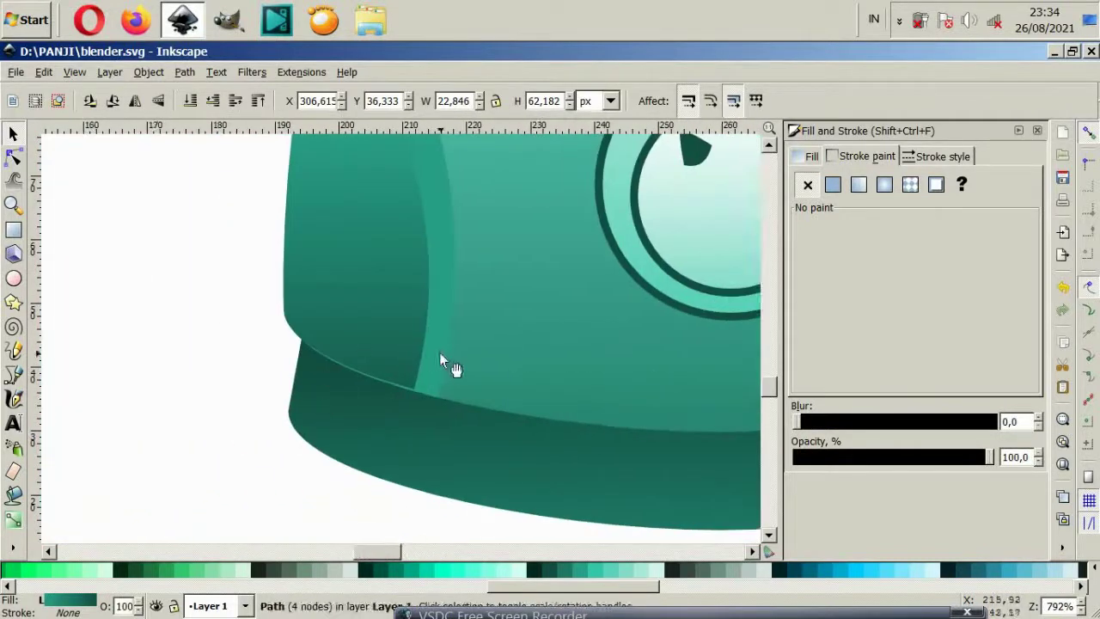
left_click(439, 356, "ctrl")
scroll(414, 402, "up", 4)
left_click(414, 344, "ctrl")
left_click(515, 342, "ctrl")
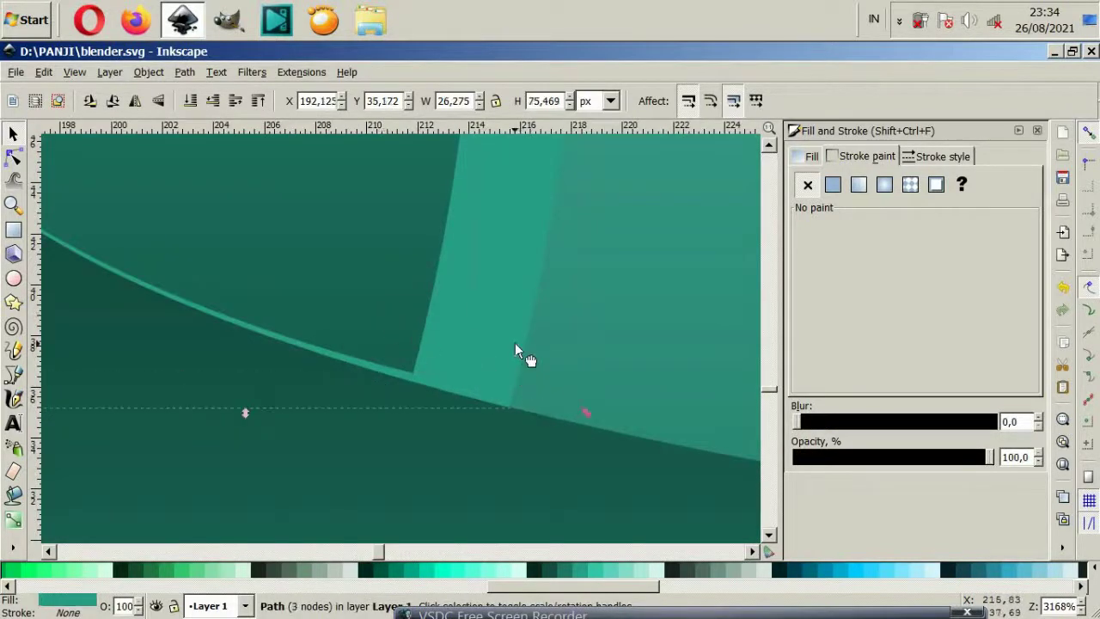
scroll(516, 429, "up", 1)
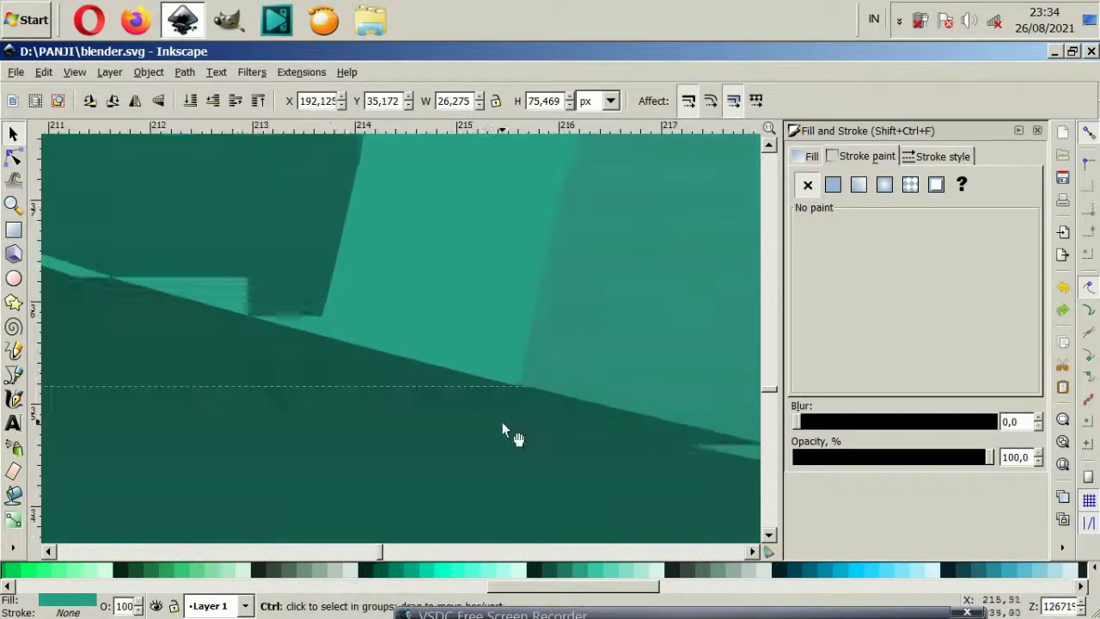
scroll(503, 378, "up", 1)
Nudge the light strip and neighbouring darker path into line with the base's lower edge
left_click_drag(495, 364, 495, 368)
scroll(292, 258, "up", 2)
left_click(279, 249)
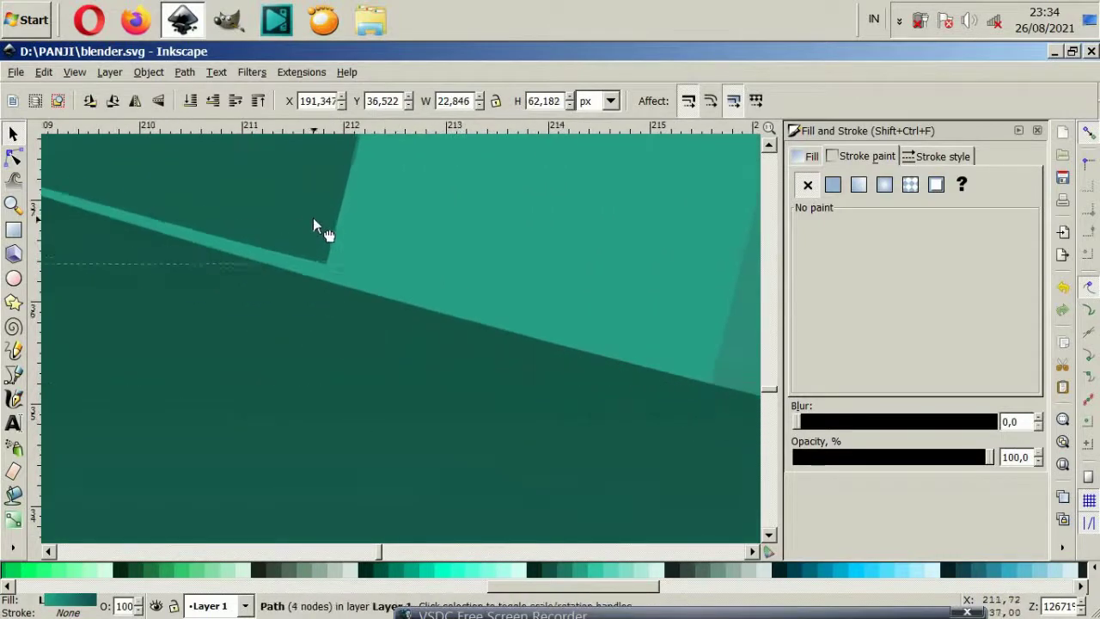
left_click_drag(315, 228, 312, 243)
scroll(314, 248, "down", 9)
left_click(329, 403)
scroll(542, 332, "down", 1)
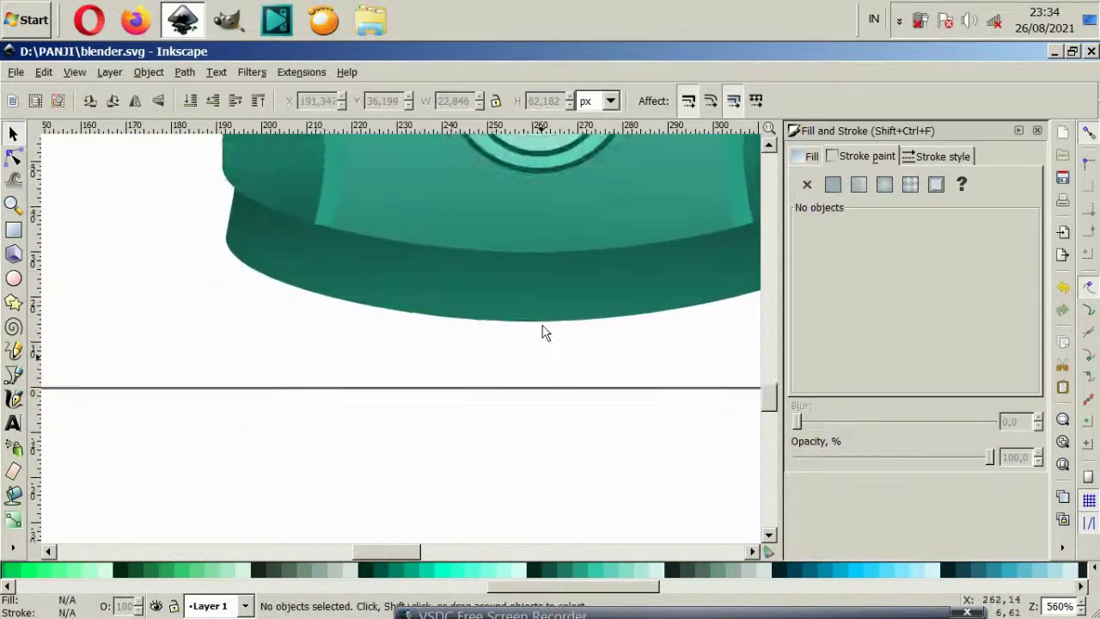
scroll(564, 321, "down", 3)
scroll(563, 345, "up", 4)
Remove the dark outline rings from the dial knob and its tick marks
left_click(530, 347)
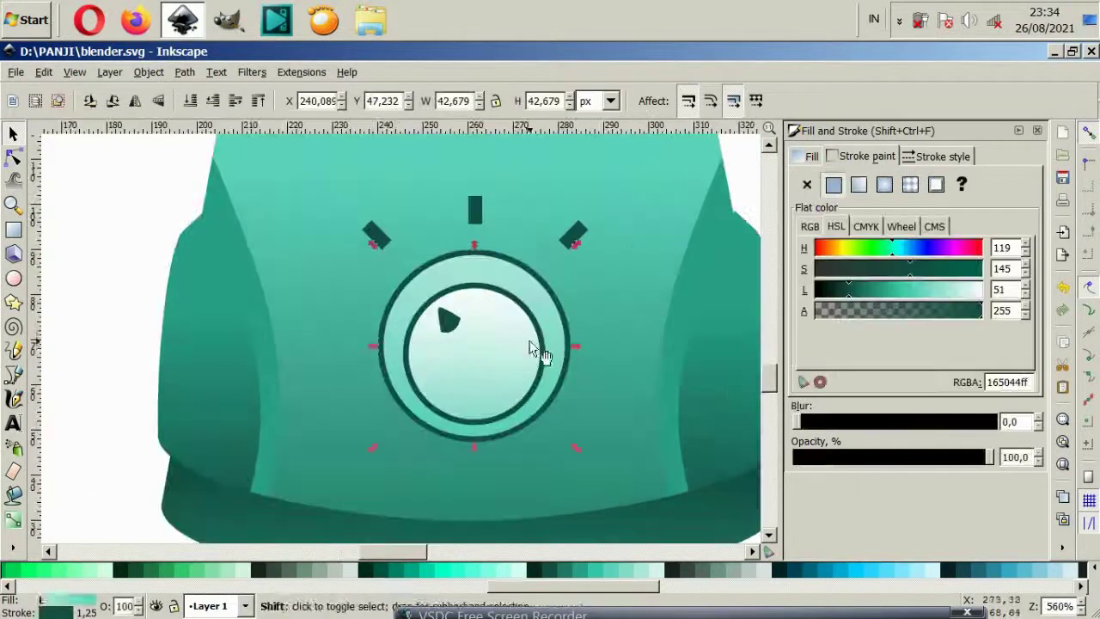
left_click(807, 184)
left_click(143, 275)
scroll(357, 266, "down", 2)
scroll(481, 315, "up", 3)
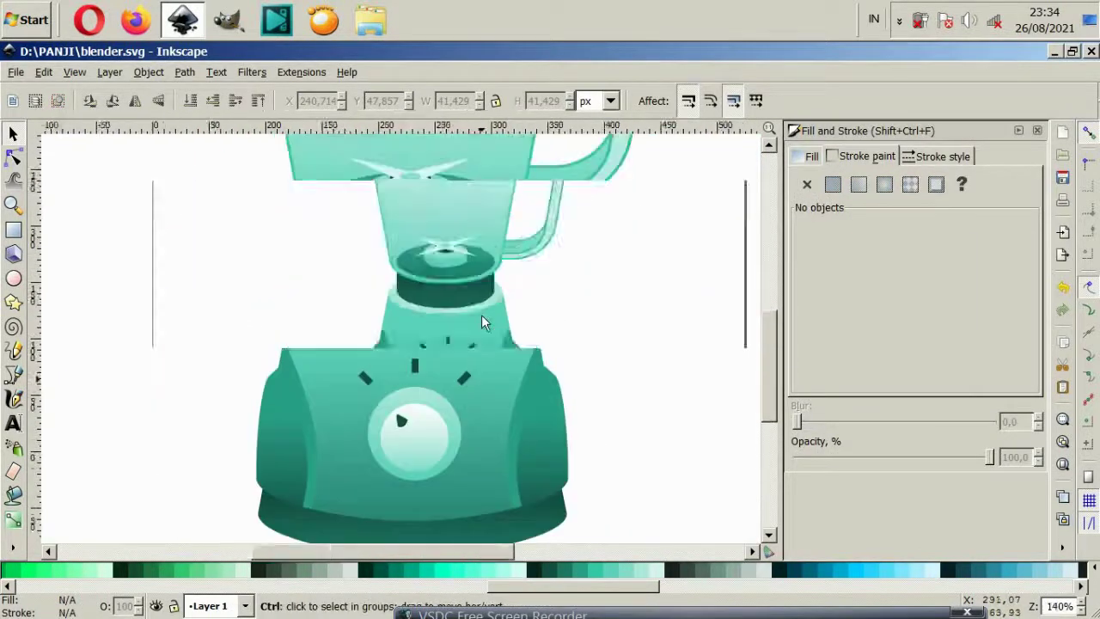
scroll(481, 314, "down", 4)
scroll(458, 317, "up", 2)
scroll(456, 327, "up", 2)
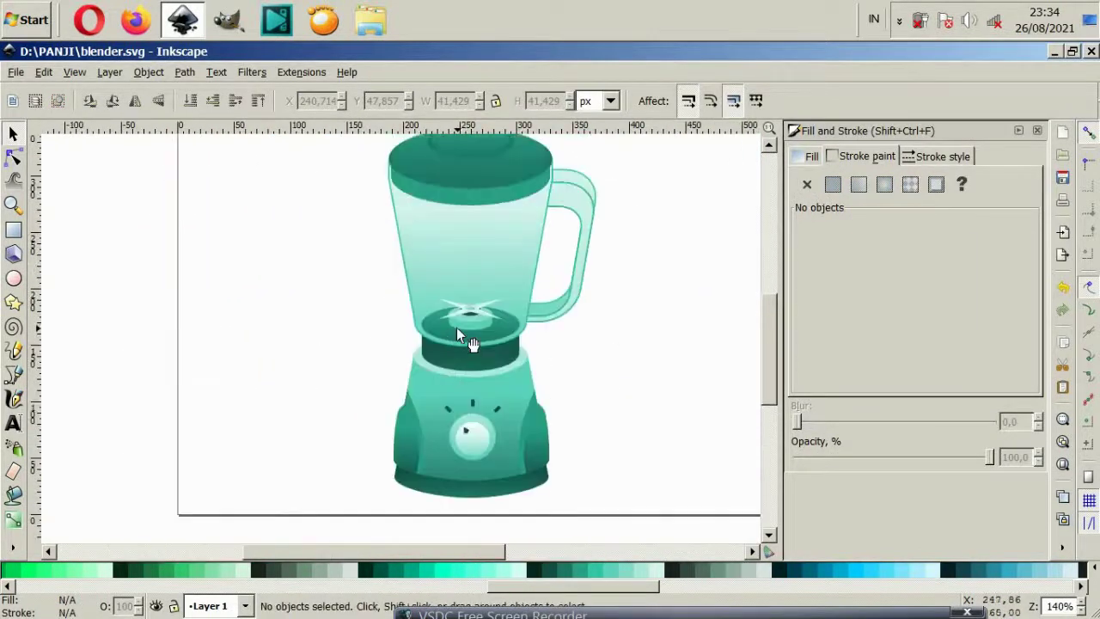
scroll(479, 292, "up", 2)
Draw a tall closed strip with the Pen tool along the jug's left inner wall
scroll(471, 297, "up", 2)
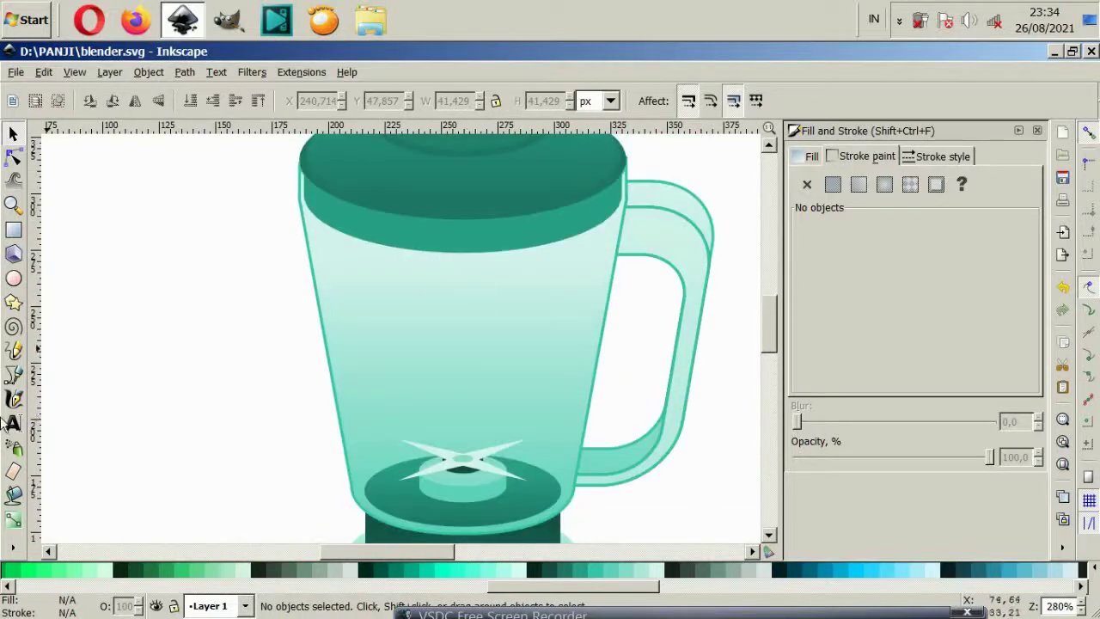
left_click(13, 375)
left_click(366, 497)
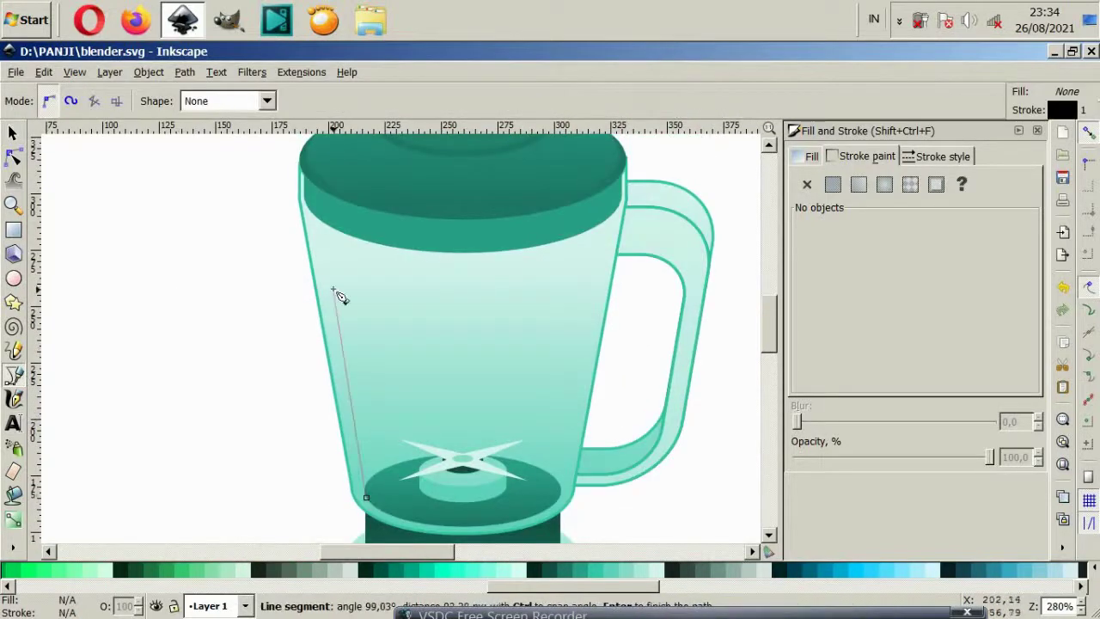
left_click_drag(324, 249, 331, 214)
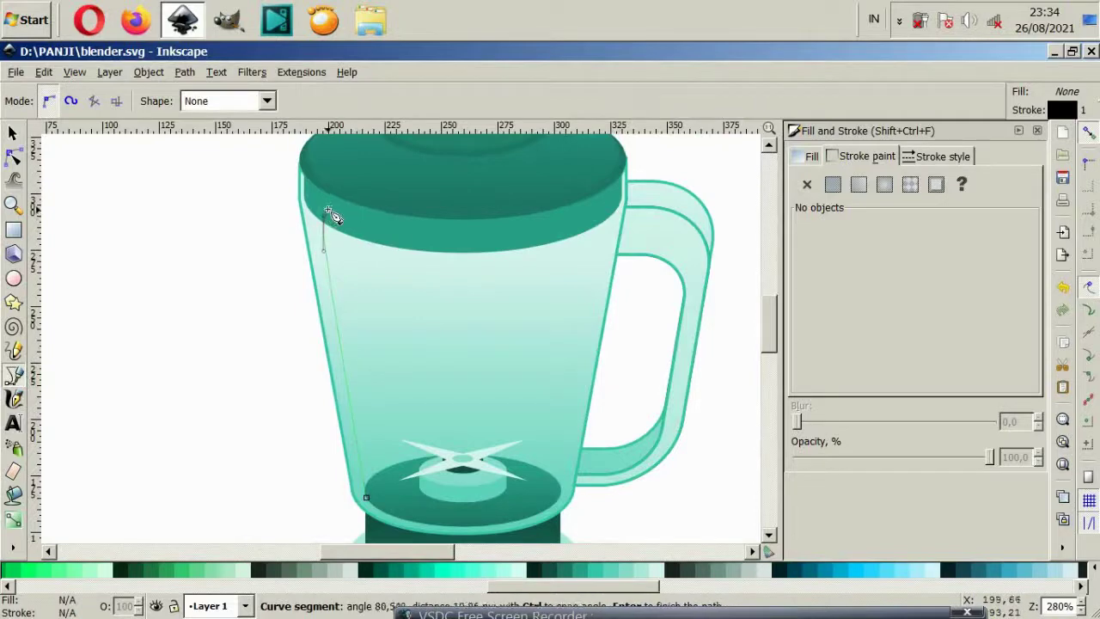
left_click(368, 224)
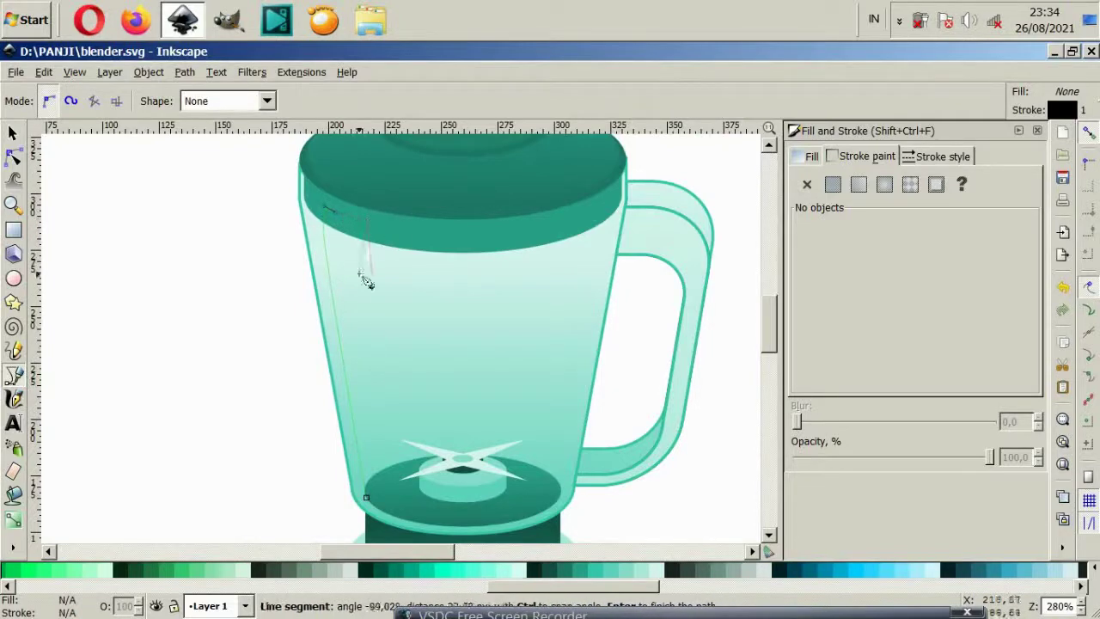
left_click(396, 508)
left_click_drag(366, 497, 361, 483)
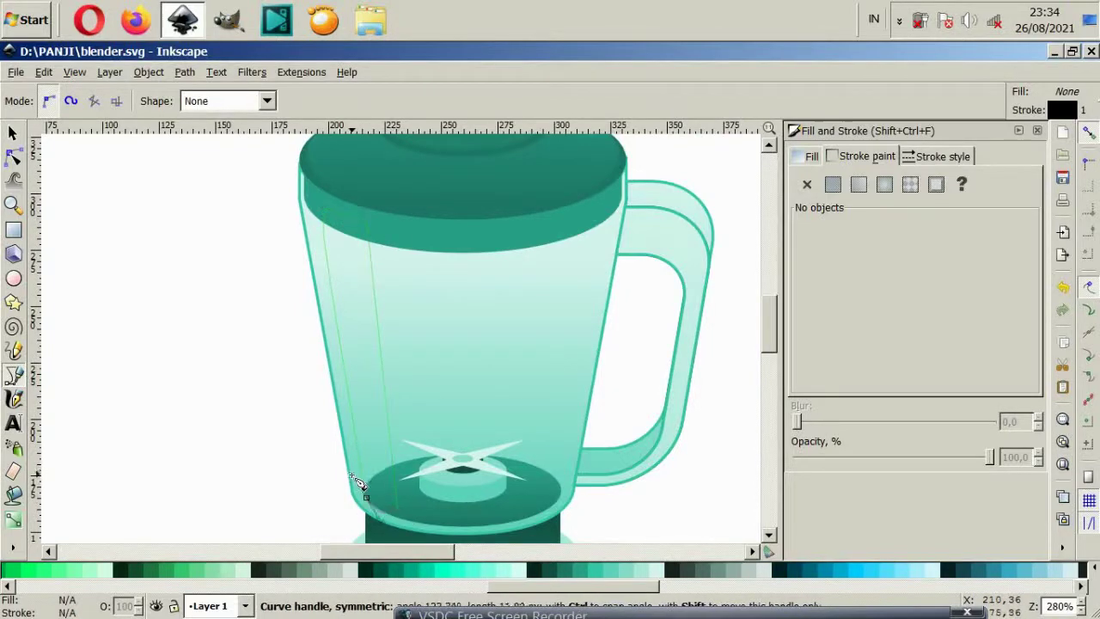
Reshape the strip's corner and edge nodes to follow the jug's wall
left_click(13, 158)
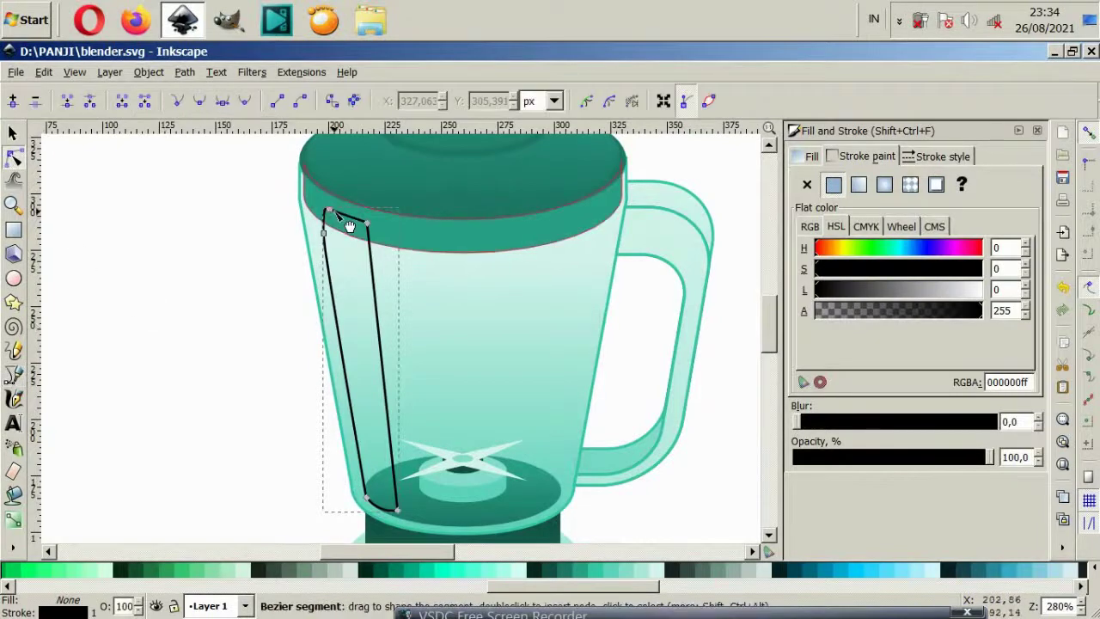
left_click_drag(326, 210, 321, 209)
left_click(246, 266)
scroll(324, 258, "up", 2)
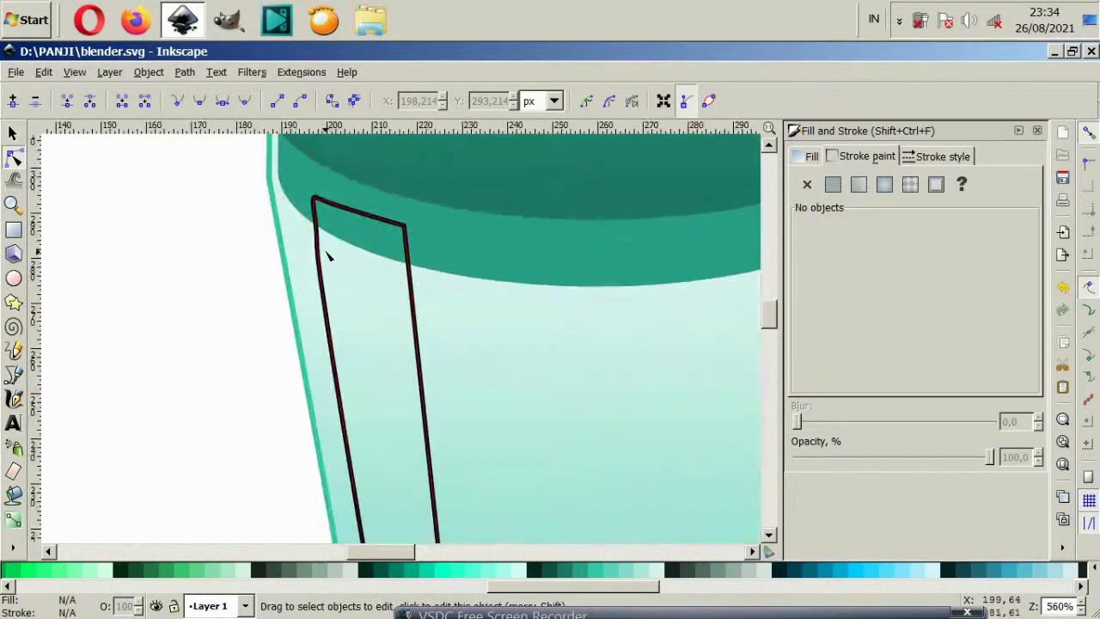
left_click(318, 251)
mouse_move(320, 248)
left_mouse_down()
mouse_move(320, 275)
mouse_move(335, 266)
left_mouse_up()
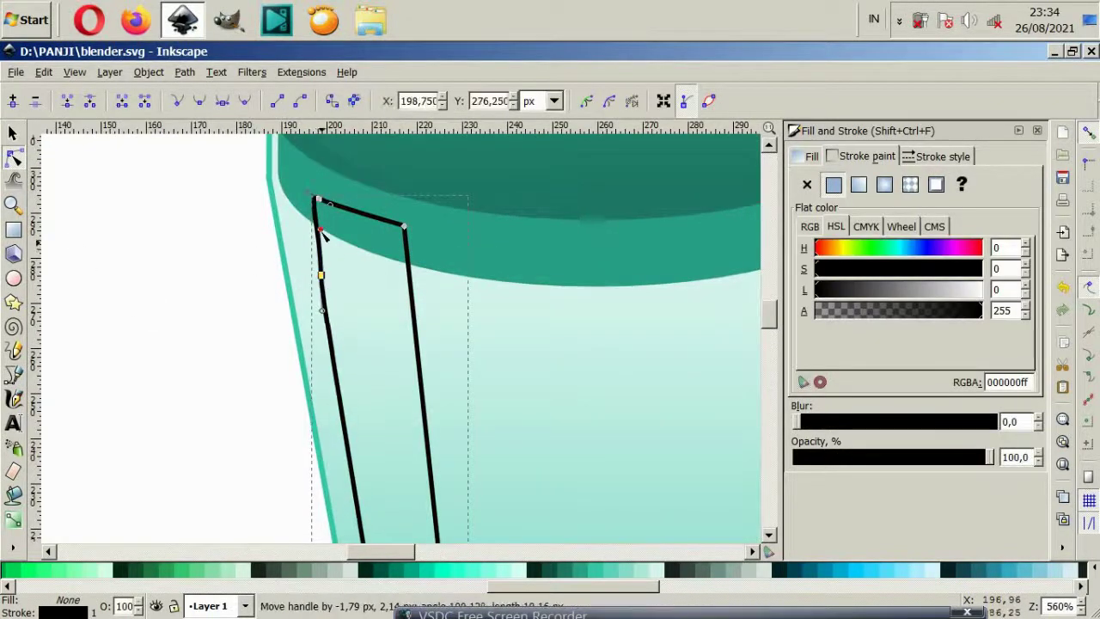
left_click(189, 381)
scroll(384, 357, "down", 2)
scroll(384, 357, "down", 2)
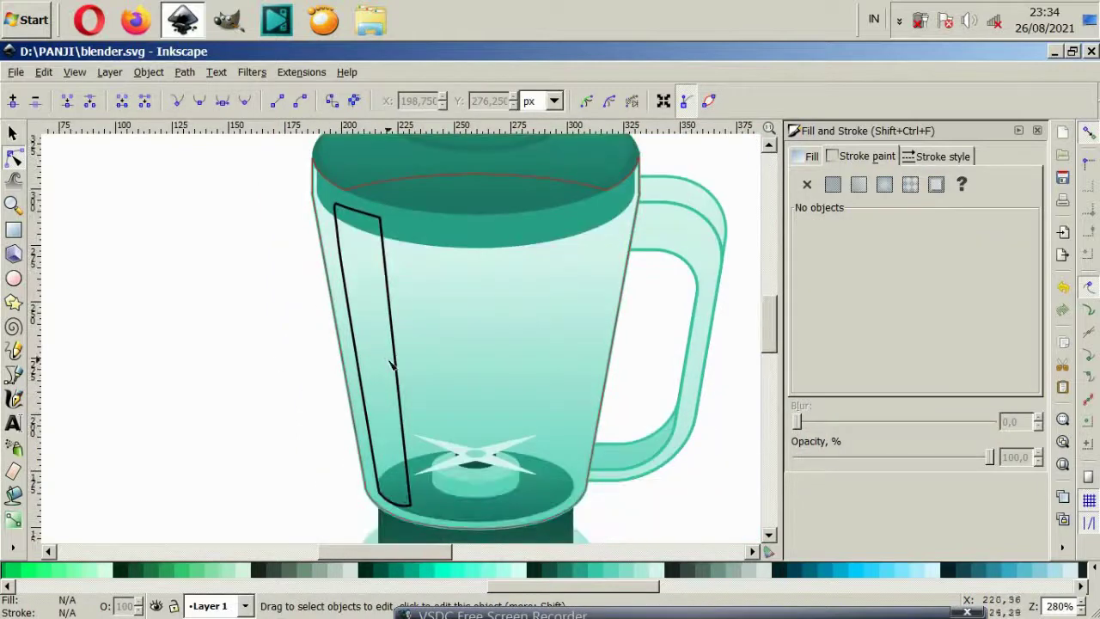
left_click(392, 363)
left_click_drag(380, 214, 370, 217)
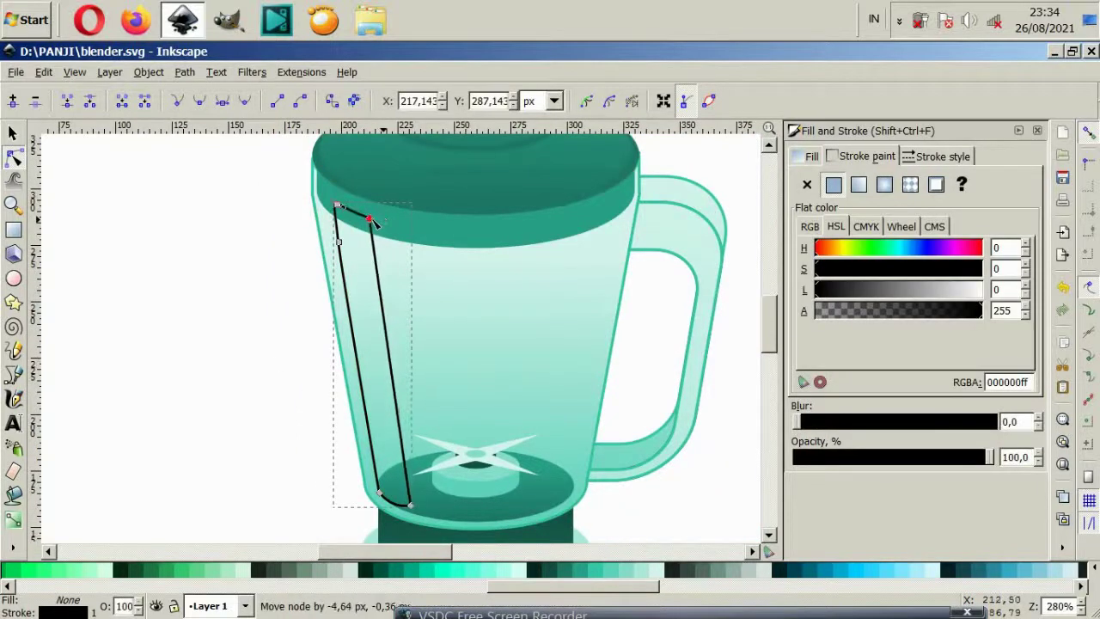
left_click(243, 292)
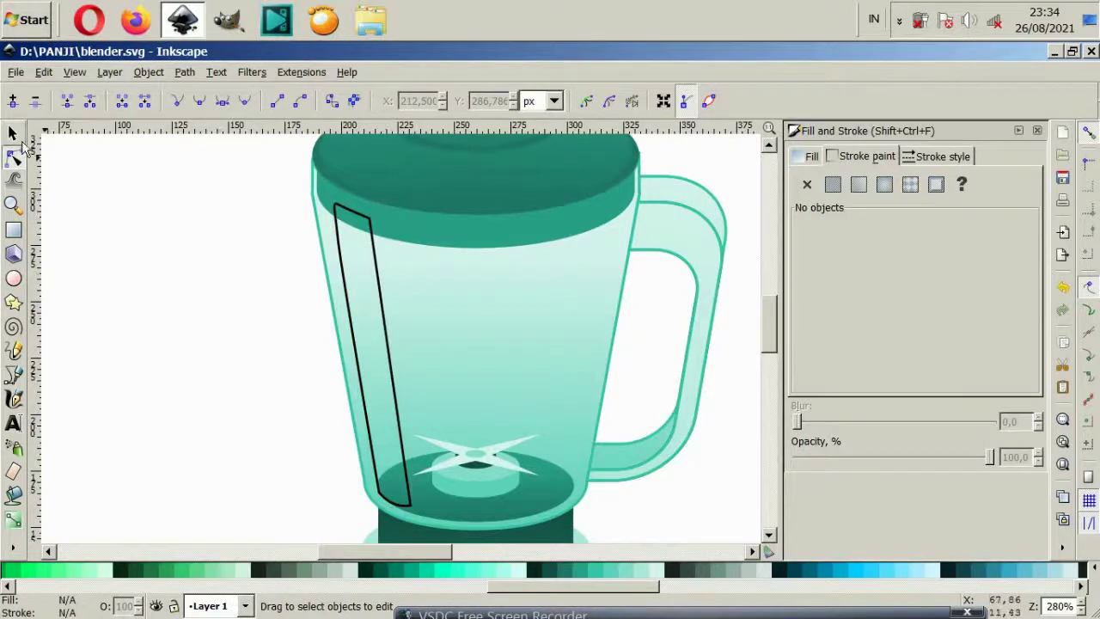
Give the strip a very pale cyan fill with no outline
left_click(13, 134)
left_click_drag(383, 284, 388, 286)
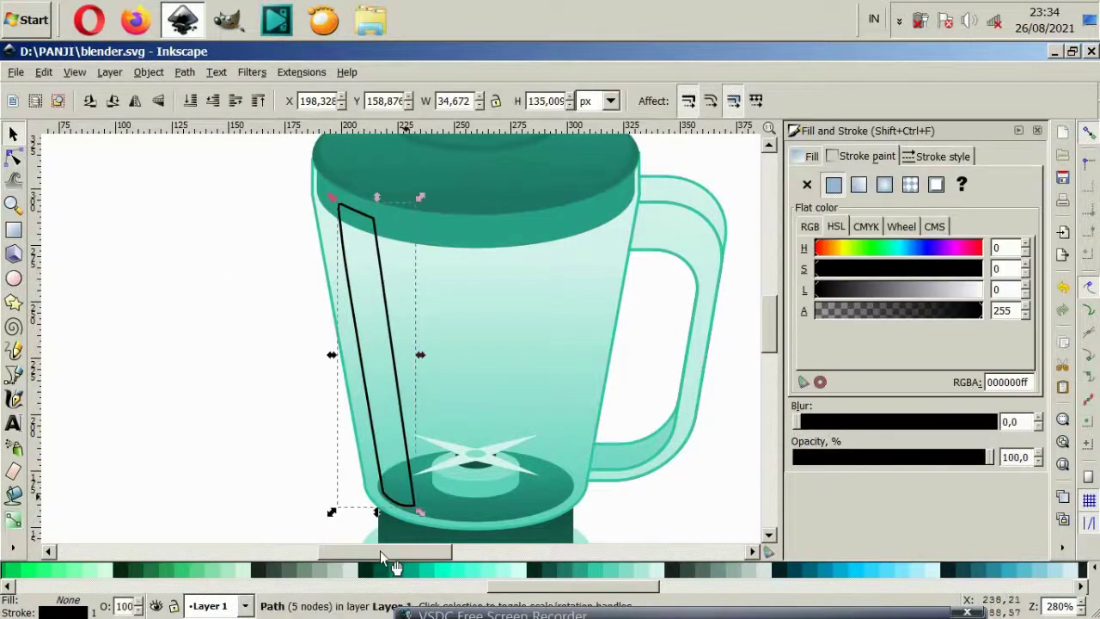
left_click(522, 574)
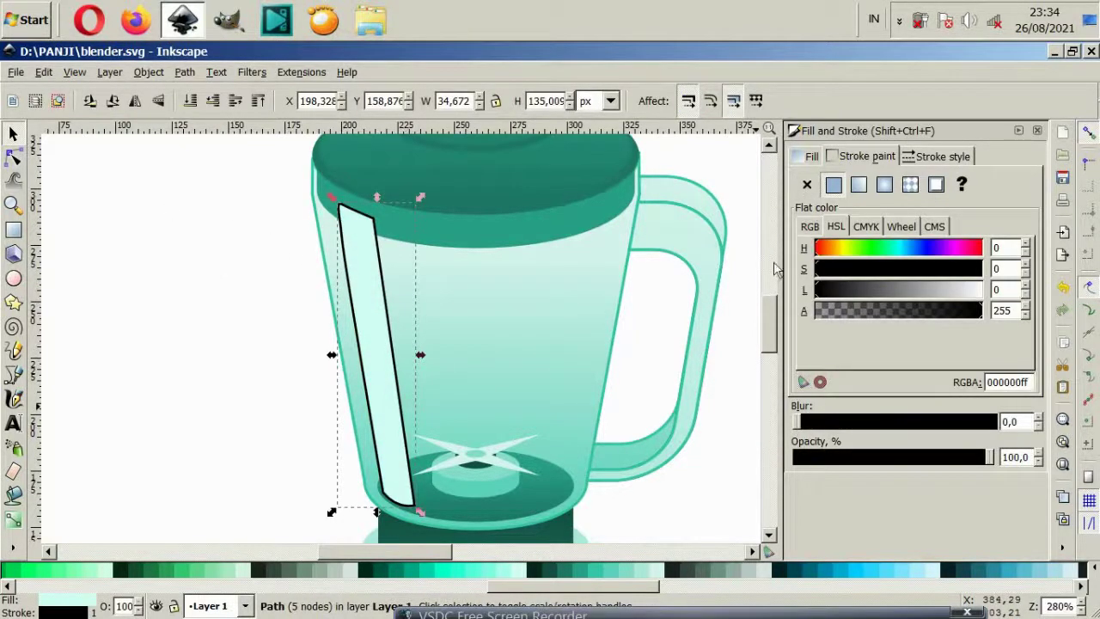
key("ctrl+z")
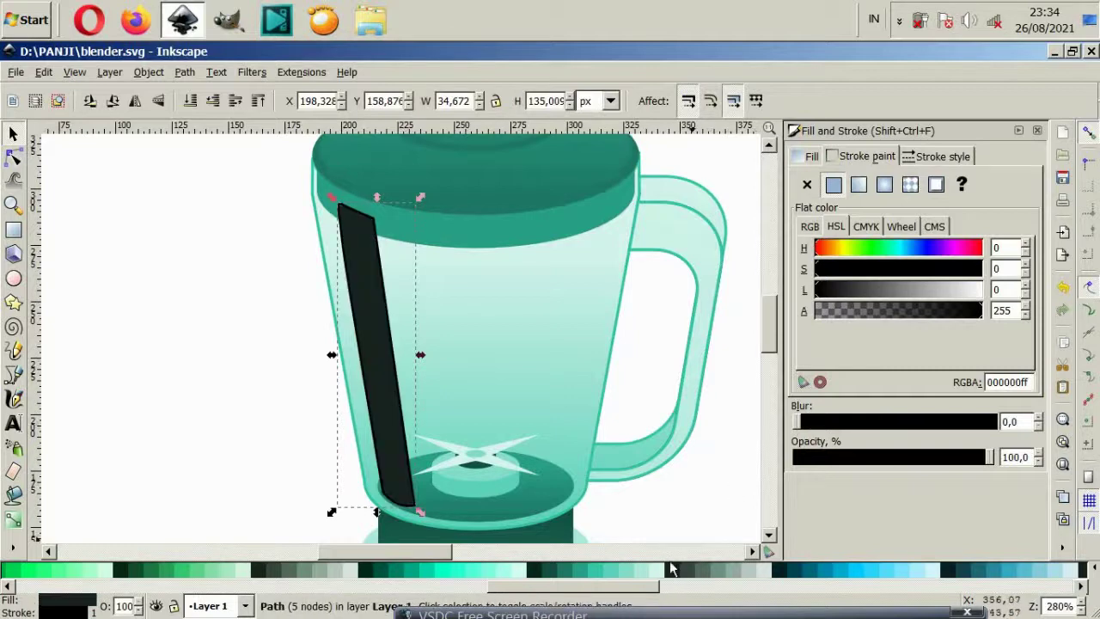
left_click(671, 568)
left_click(806, 184)
left_click(229, 456)
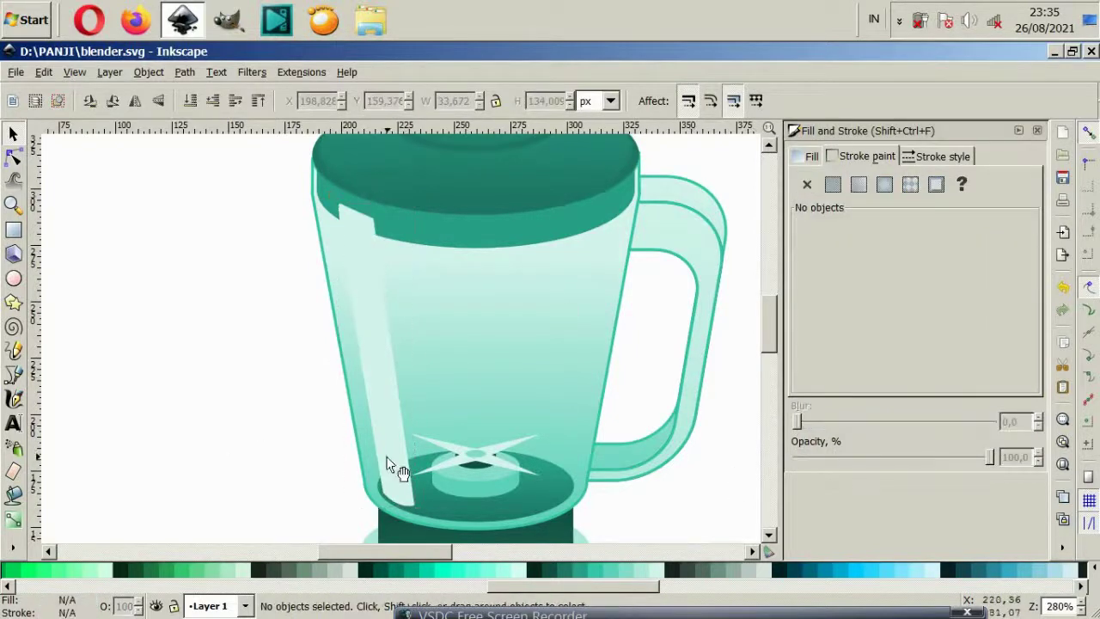
left_click(393, 459)
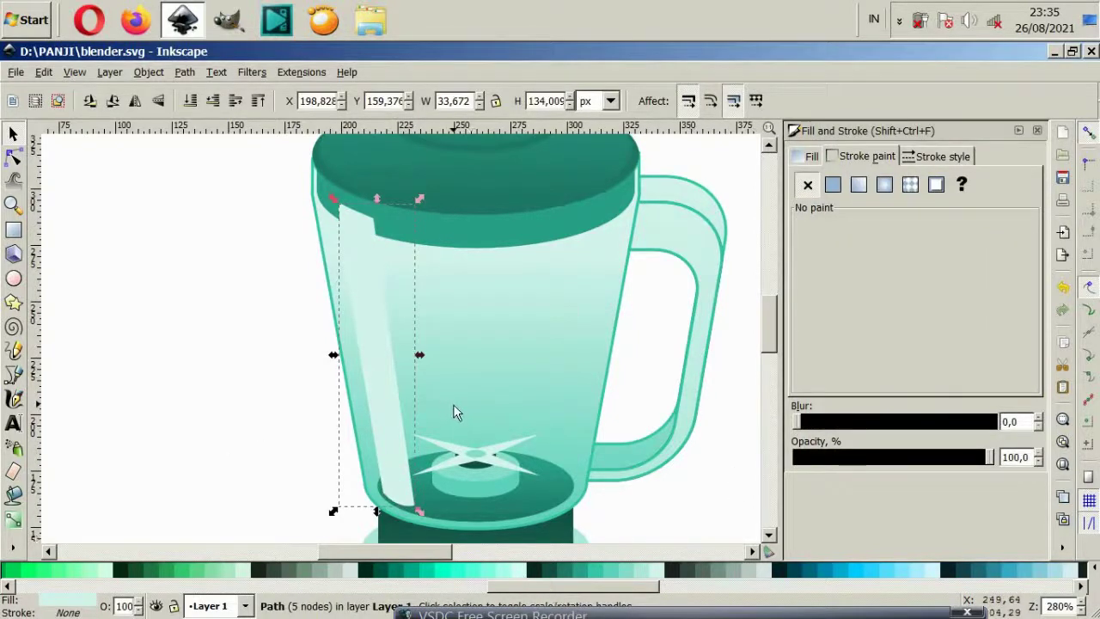
Duplicate and mirror the strip, placing the copy along the jug's right side
key("ctrl+d")
left_click(135, 100)
left_click_drag(375, 348, 576, 371)
left_click(624, 386)
scroll(612, 403, "down", 2, "ctrl")
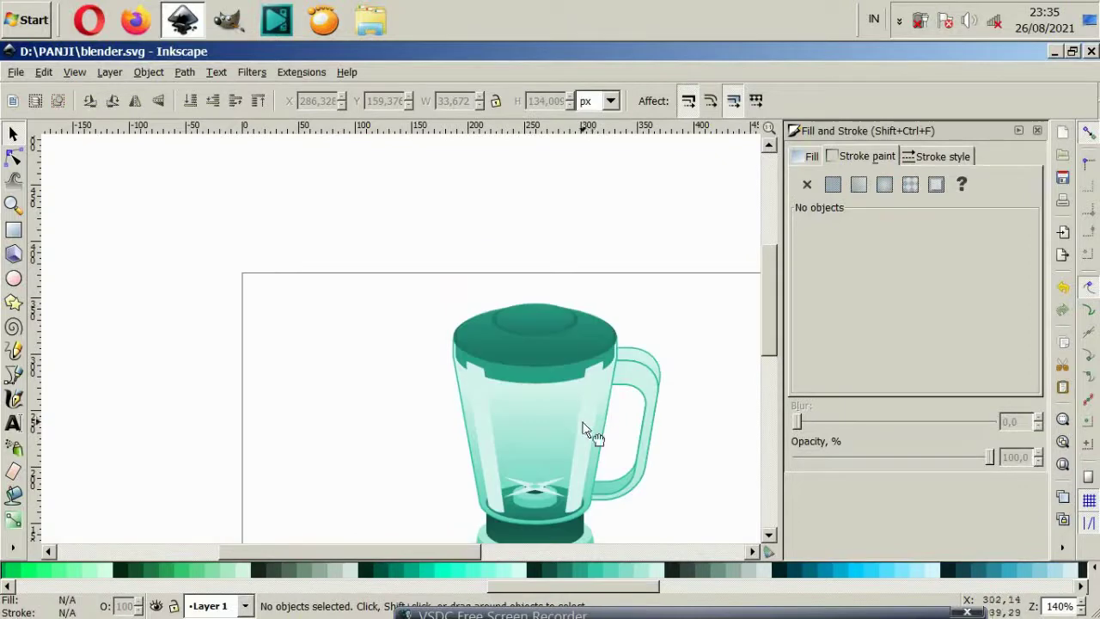
left_click(574, 428)
scroll(559, 428, "up", 2, "ctrl")
scroll(546, 420, "right", 2)
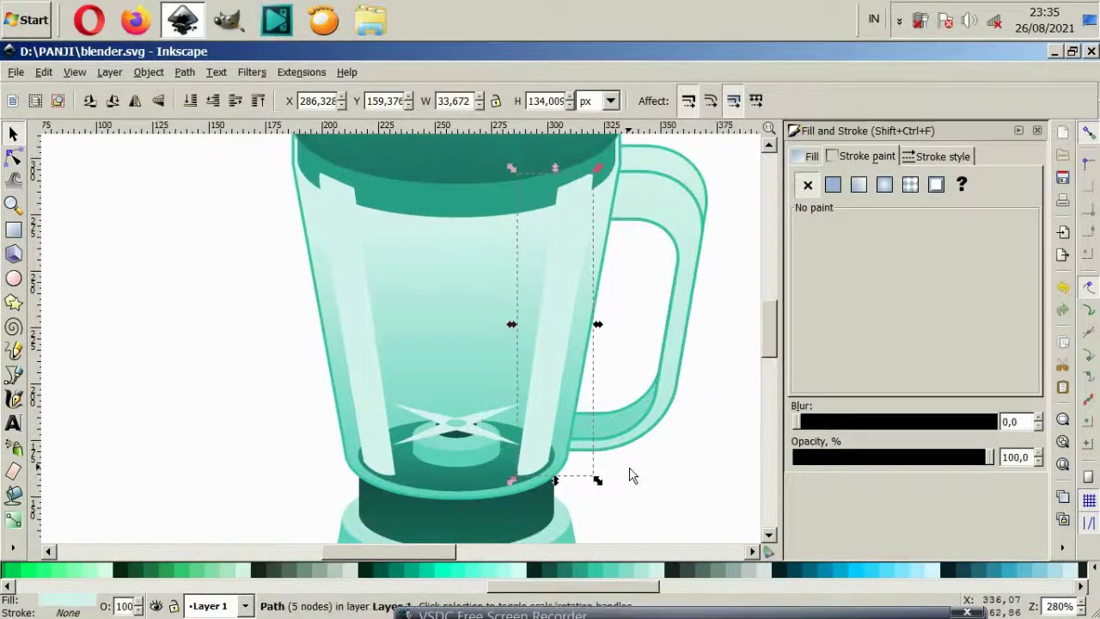
left_click(631, 475)
Fill both highlight strips white
scroll(617, 457, "down", 2)
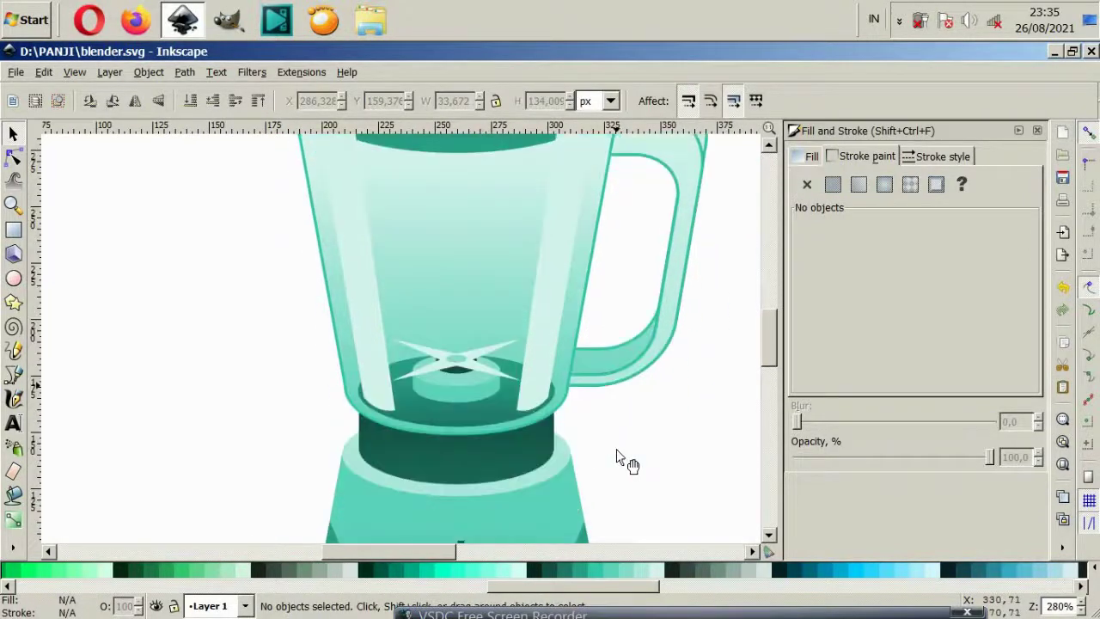
scroll(441, 453, "up", 2)
left_click(376, 430)
left_click(522, 430, "shift")
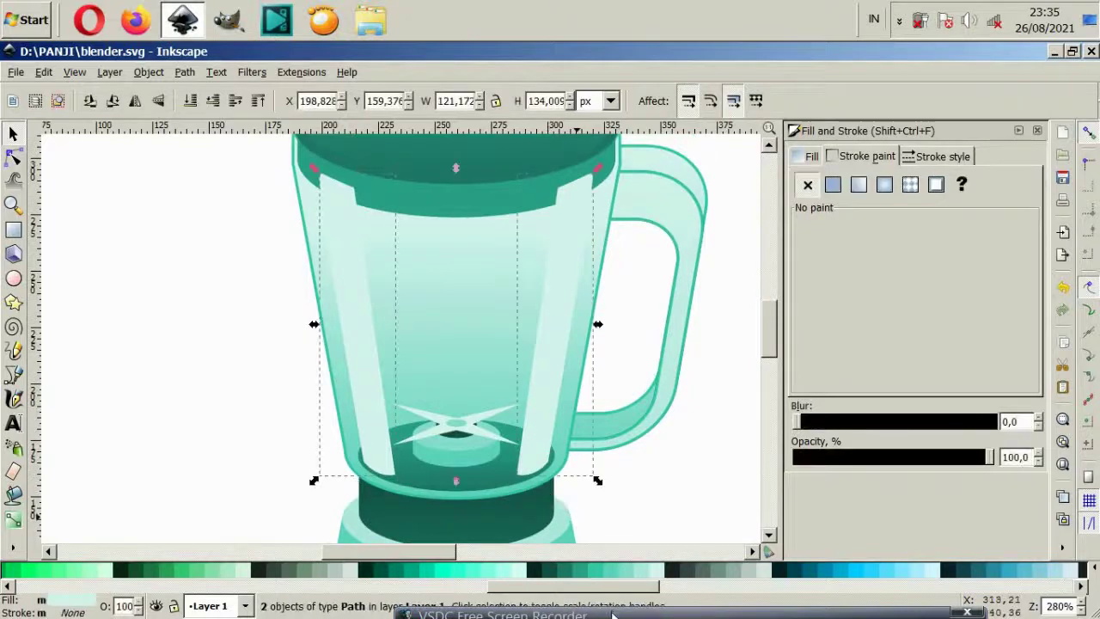
left_click_drag(604, 587, 121, 586)
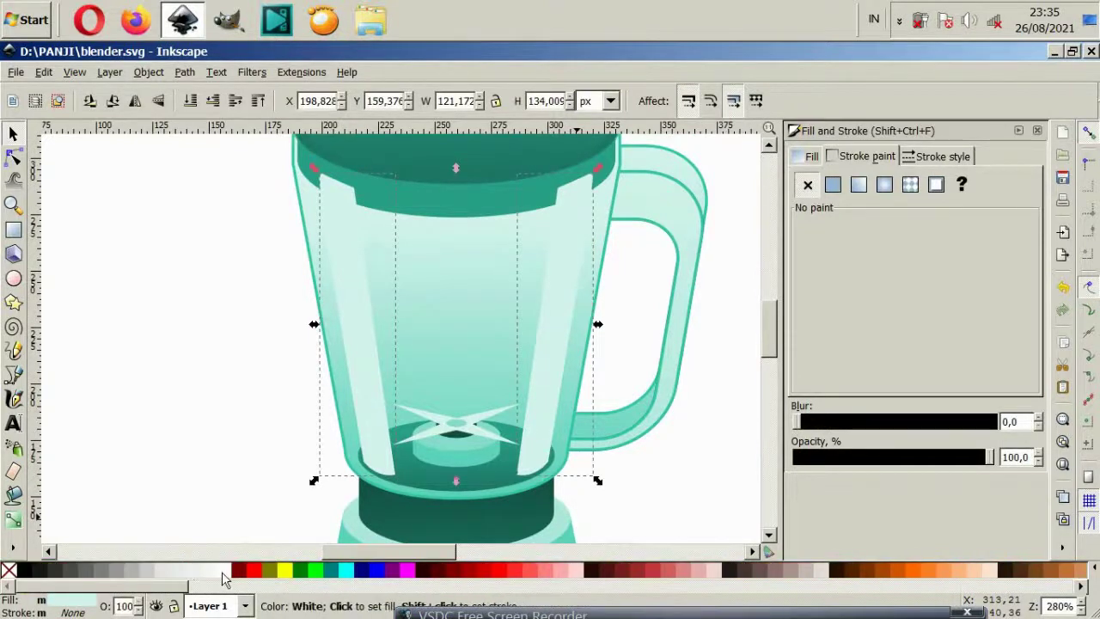
left_click(218, 571)
key("Escape")
key("minus")
key("minus")
scroll(361, 370, "up", 2)
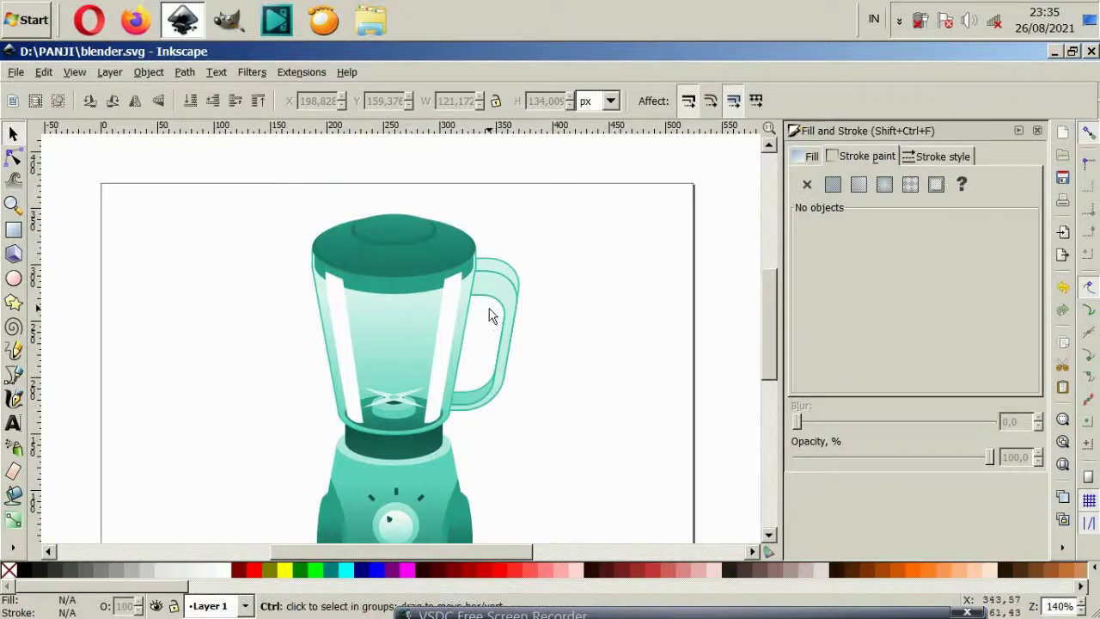
scroll(487, 315, "up", 1, "ctrl")
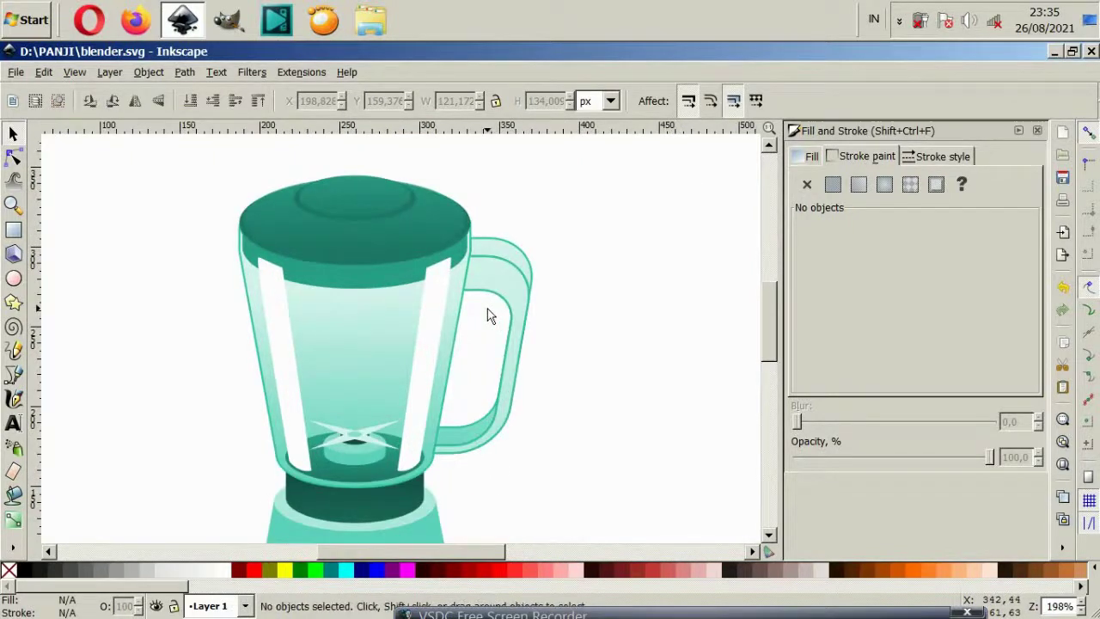
scroll(487, 315, "down", 2, "ctrl")
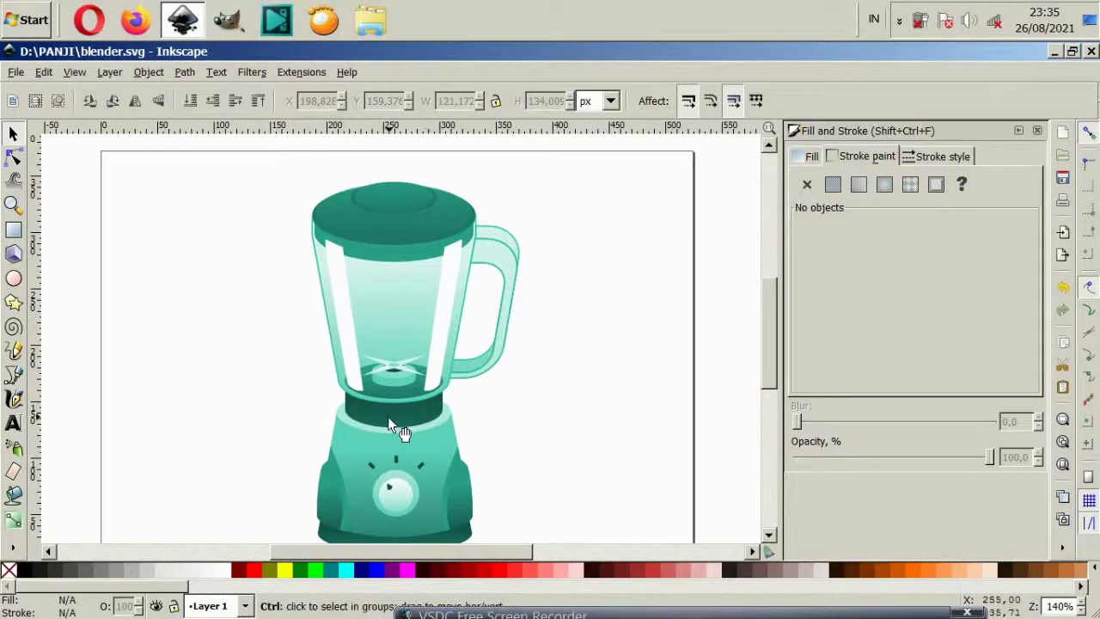
scroll(387, 421, "up", 1, "ctrl")
scroll(389, 417, "up", 4, "ctrl")
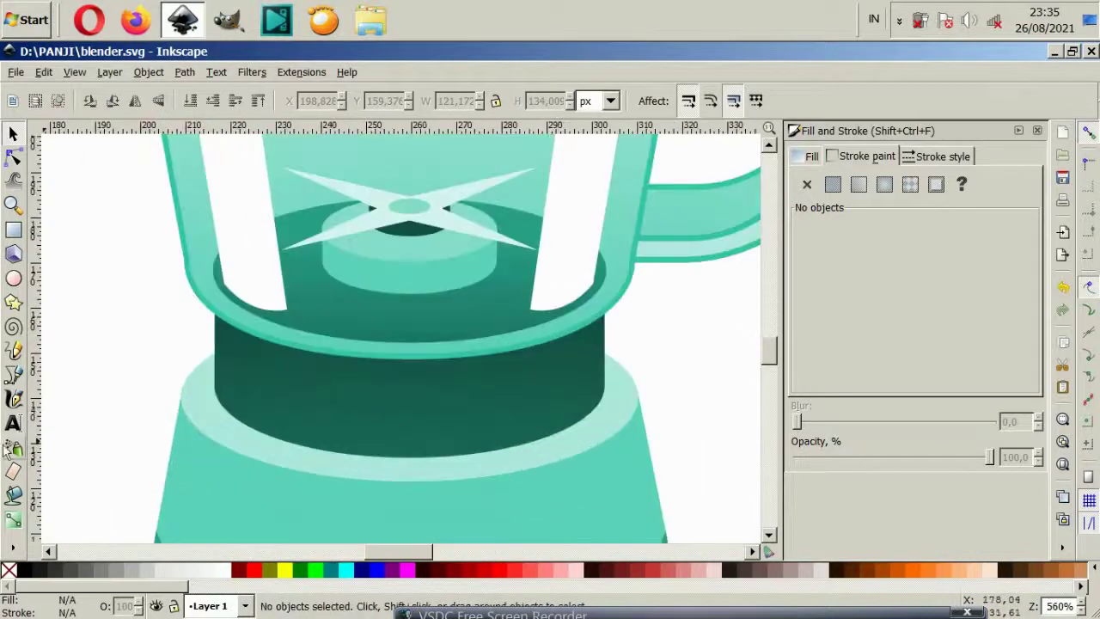
Draw a closed arch shape with a rounded top on the dark band
left_click(14, 376)
scroll(226, 464, "up", 2, "ctrl")
left_click(221, 460)
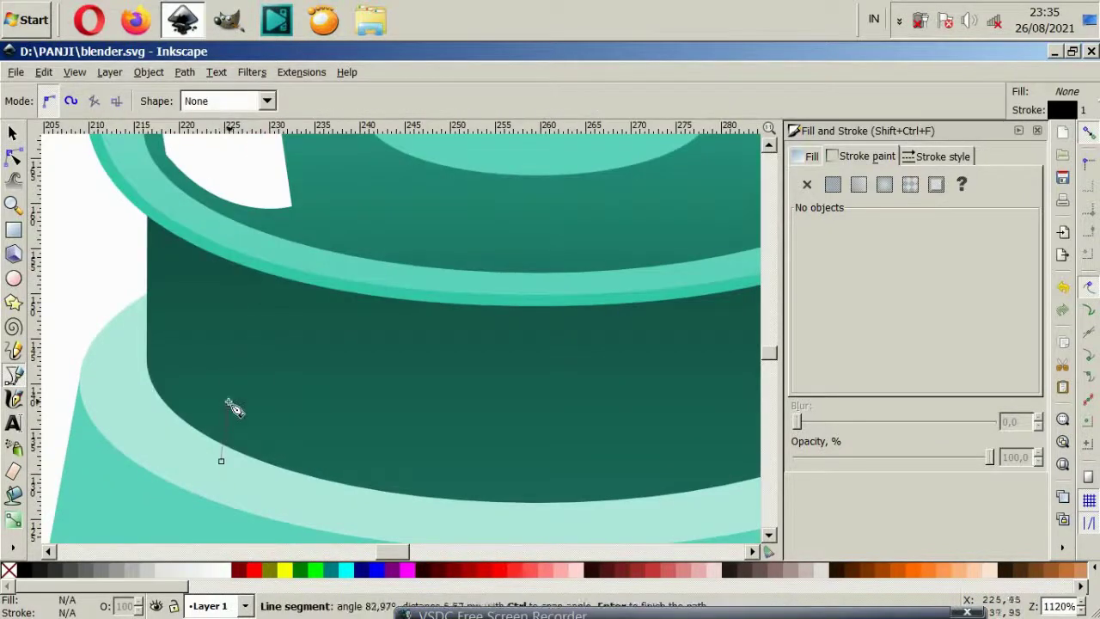
key("Escape")
left_click(193, 449)
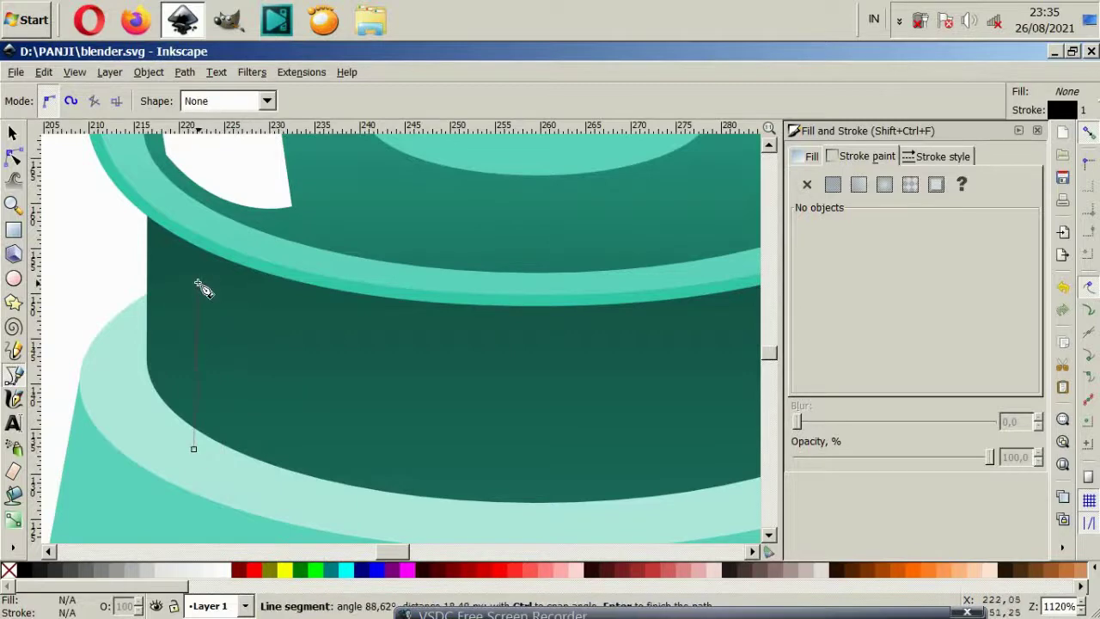
left_click_drag(209, 286, 232, 302)
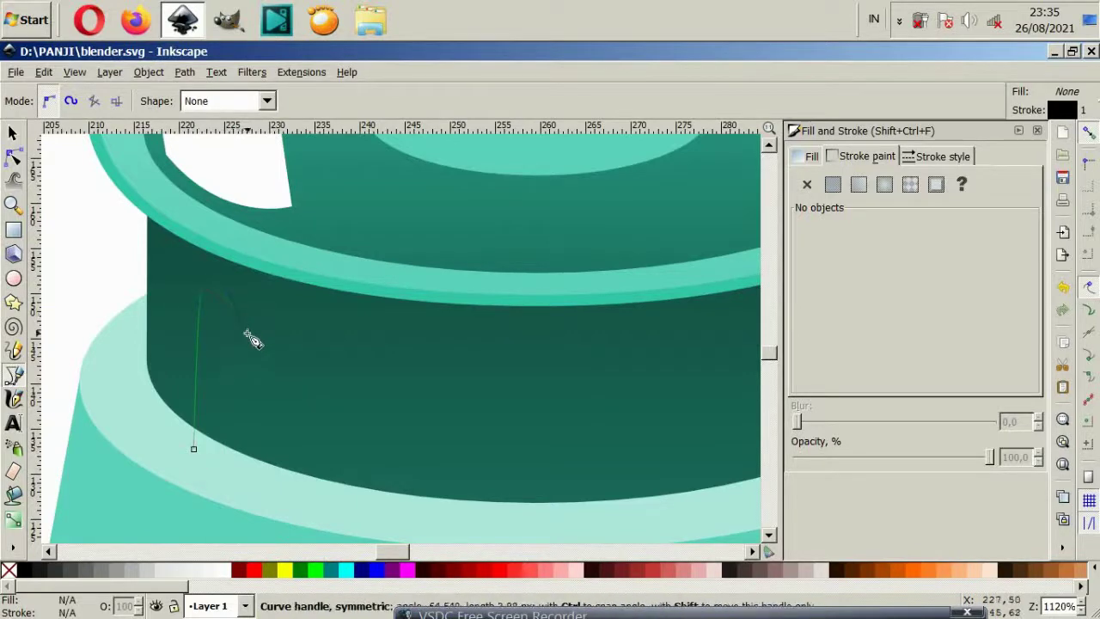
left_click(252, 474)
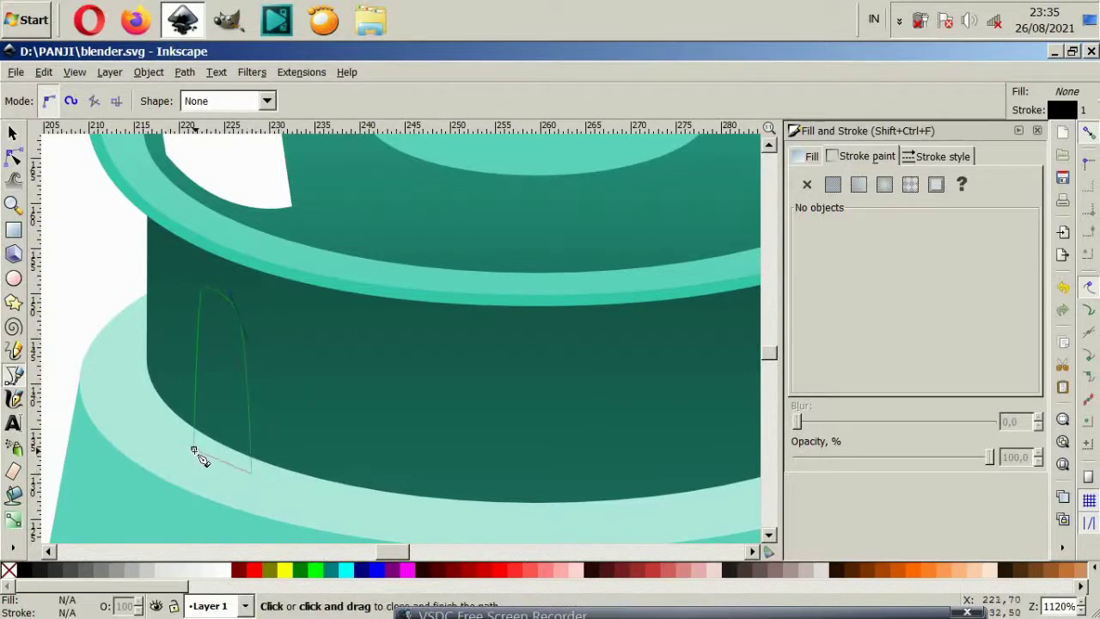
left_click(194, 448)
scroll(238, 442, "down", 2, "ctrl")
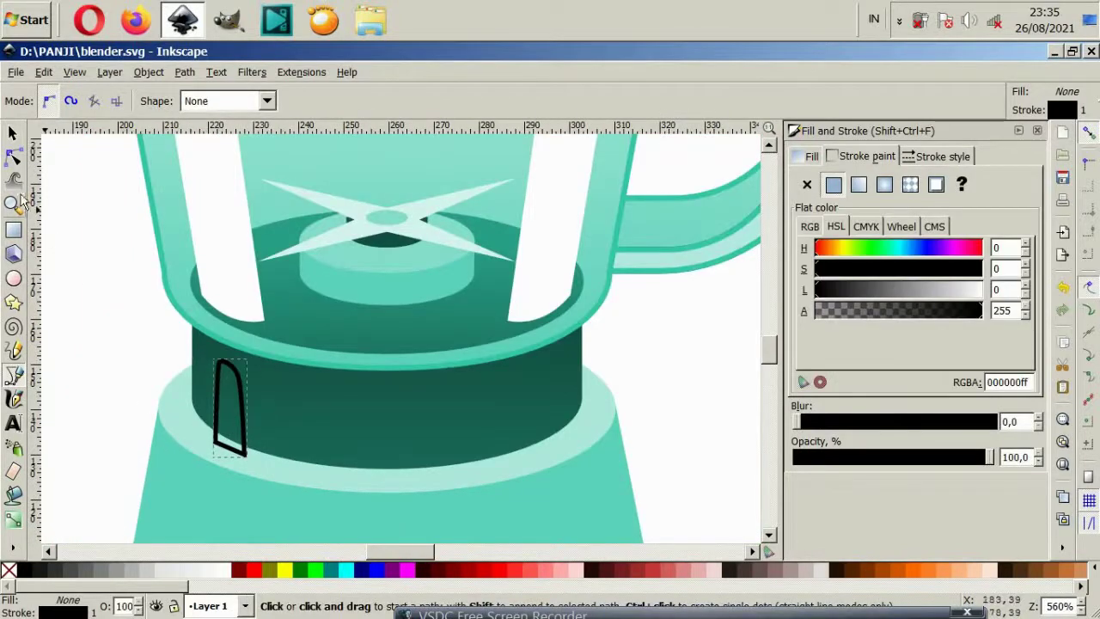
Move the arch into place and add a mirrored copy on the band's other side
key("s")
left_click_drag(238, 392, 544, 417)
key("ctrl+d")
left_click(135, 101)
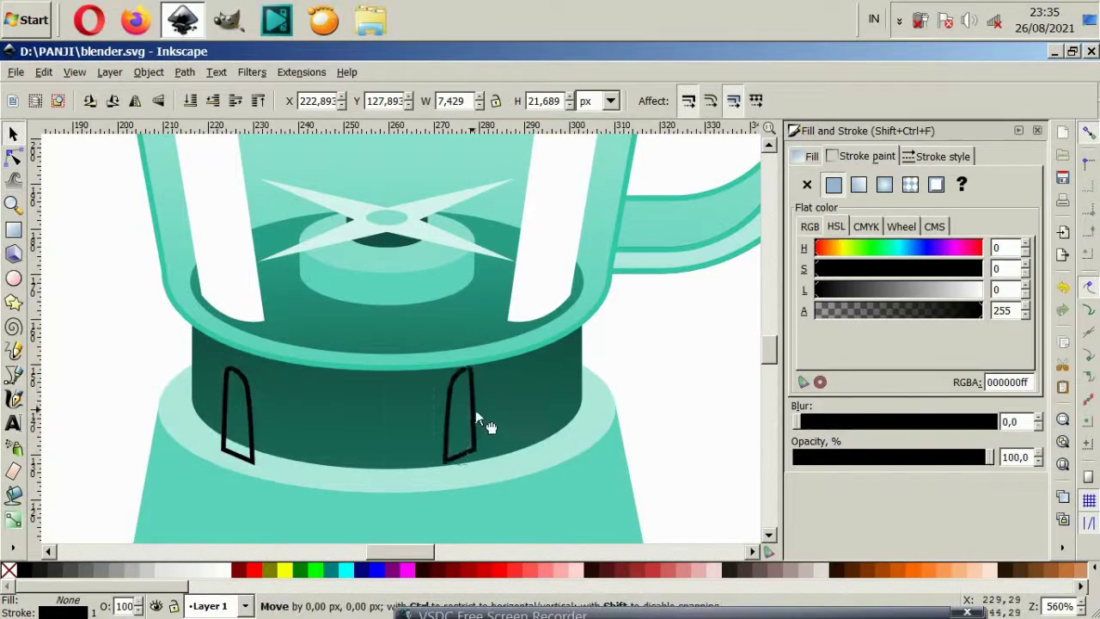
left_click(457, 422)
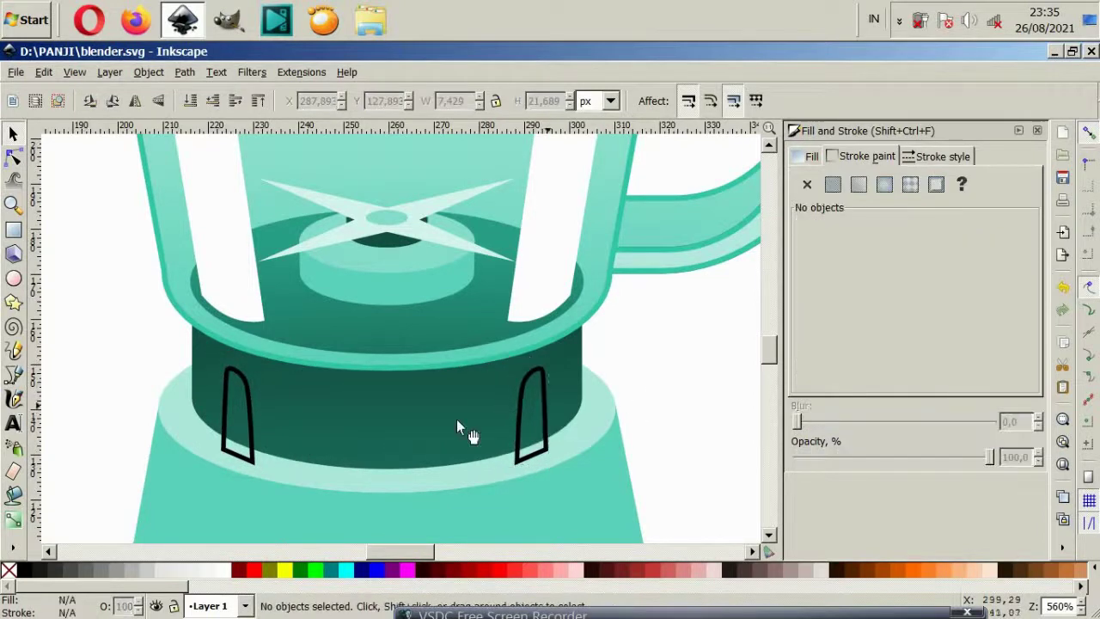
Duplicate the left arch and position the copy in the middle of the band
left_click(13, 374)
left_click(13, 133)
left_click(251, 419)
key("ctrl+d")
left_click_drag(245, 469, 382, 482)
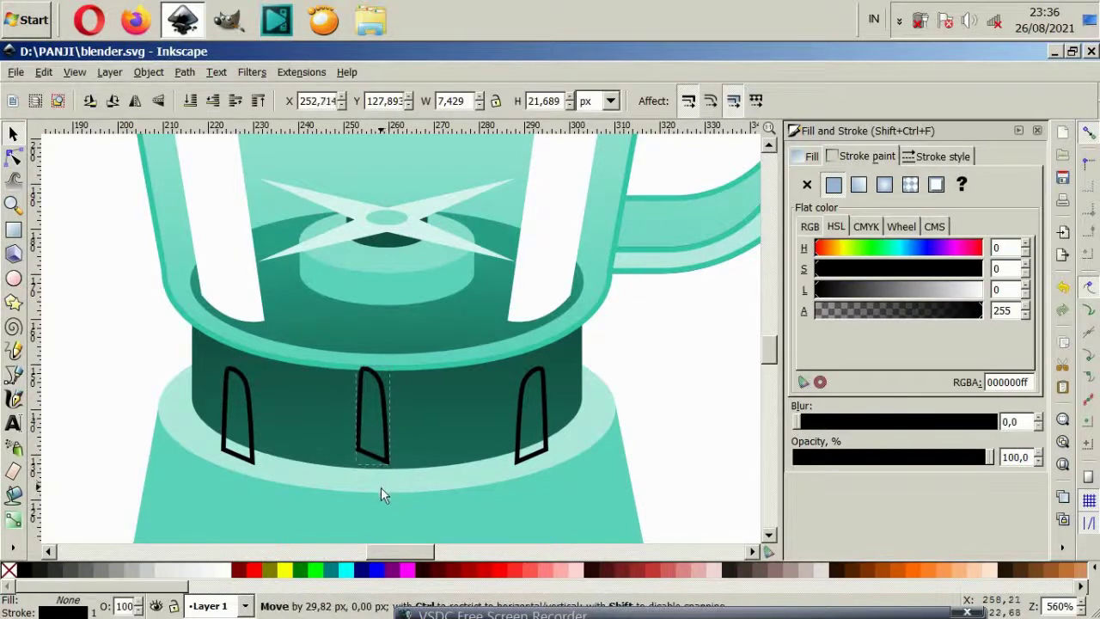
left_click_drag(381, 482, 389, 495)
left_click_drag(397, 454, 397, 471)
Pull the middle arch's top node to round its curve like the side arches
key("n")
scroll(417, 445, "up", 2)
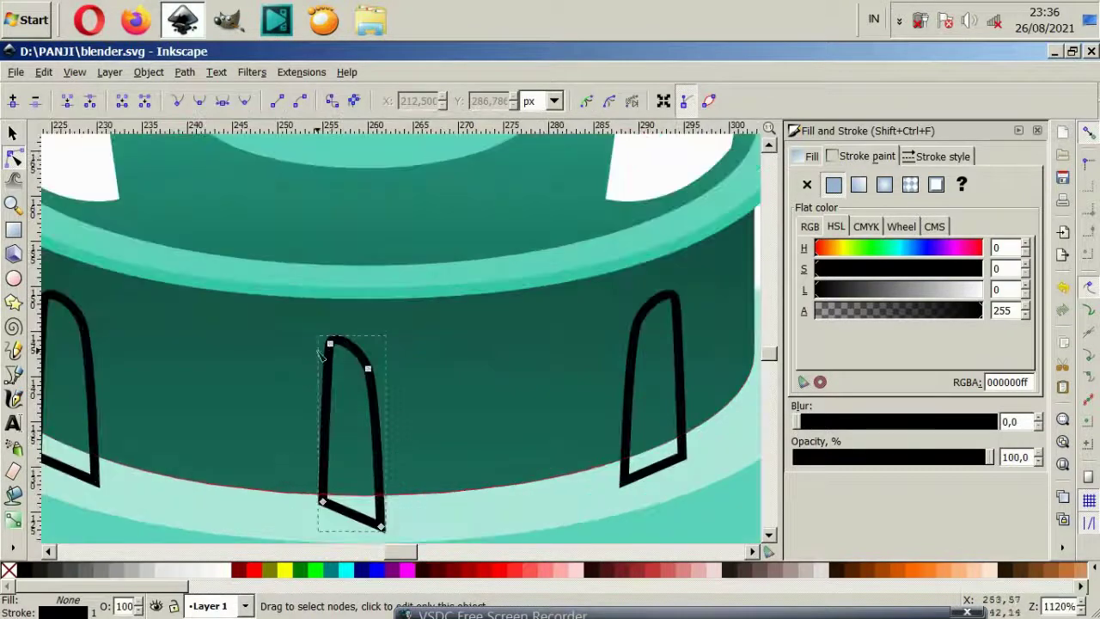
mouse_move(330, 344)
left_mouse_down()
mouse_move(324, 372)
mouse_move(374, 374)
mouse_move(354, 355)
mouse_move(370, 330)
left_mouse_up()
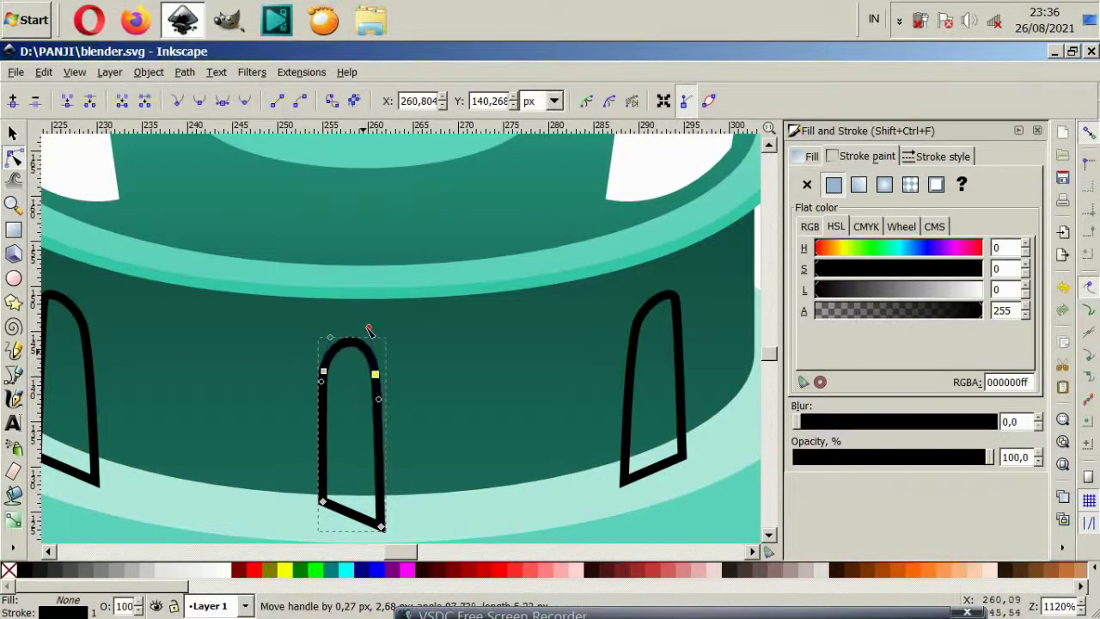
key("minus")
key("minus")
key("Escape")
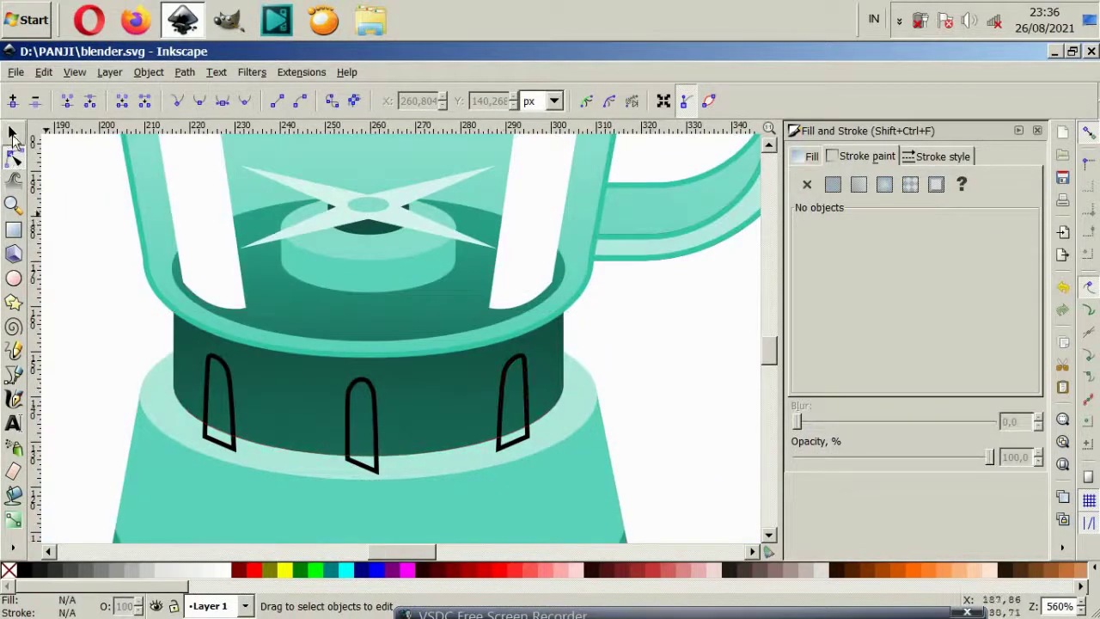
Raise a copy of the band to the top and combine the three arches into one path
key("s")
left_click(299, 402)
left_click(682, 441)
left_click(507, 456)
key("Home")
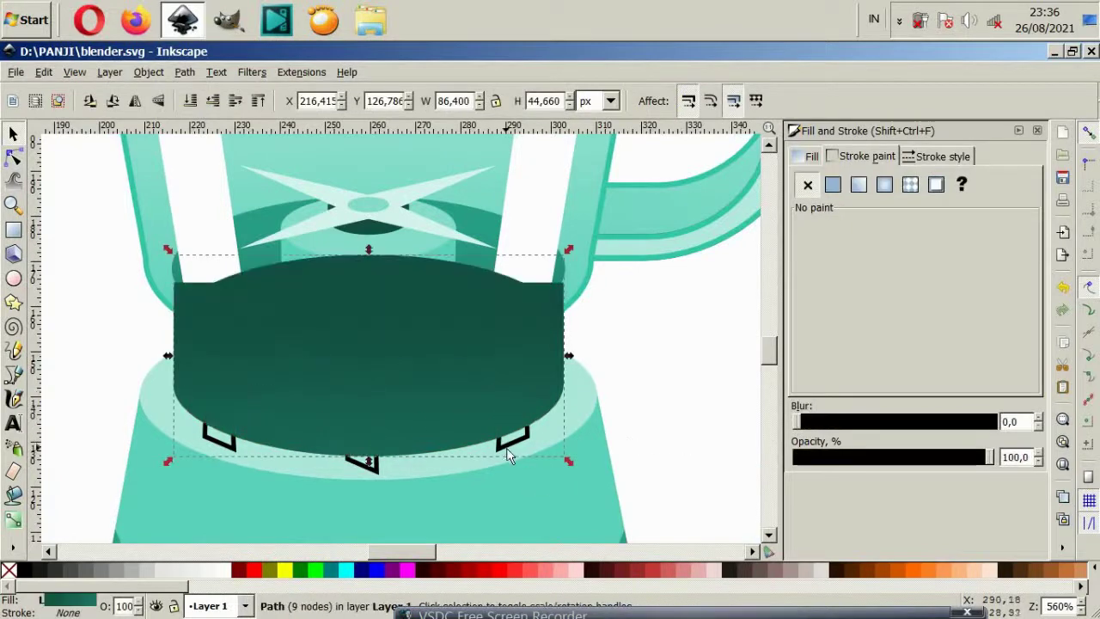
left_click(507, 454)
left_click(369, 466, "shift")
left_click(223, 445, "shift")
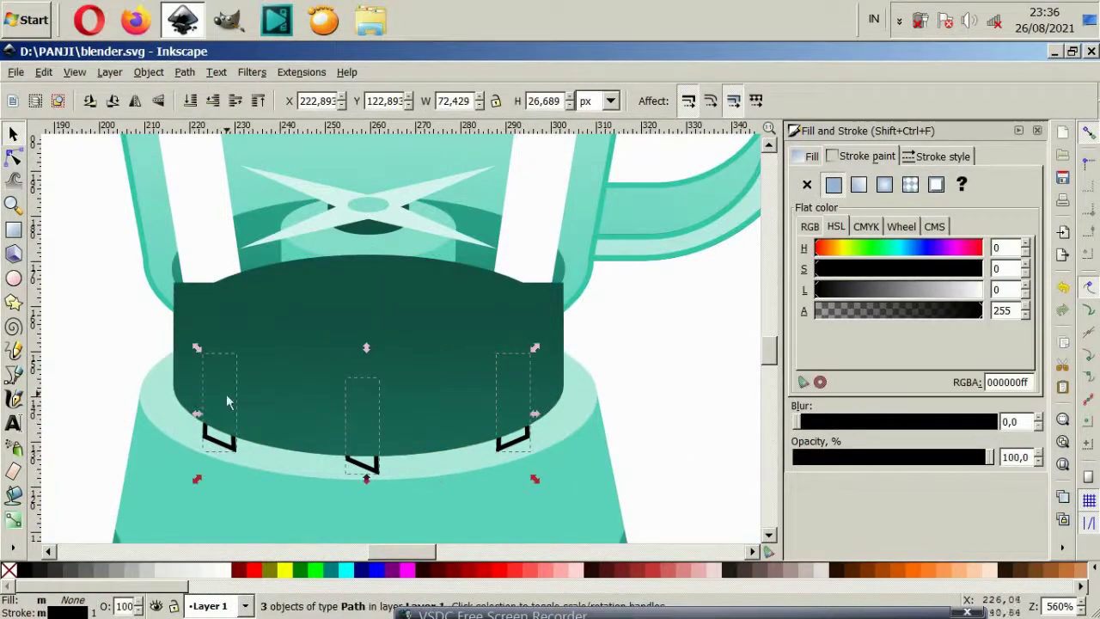
left_click(184, 72)
left_click(284, 278)
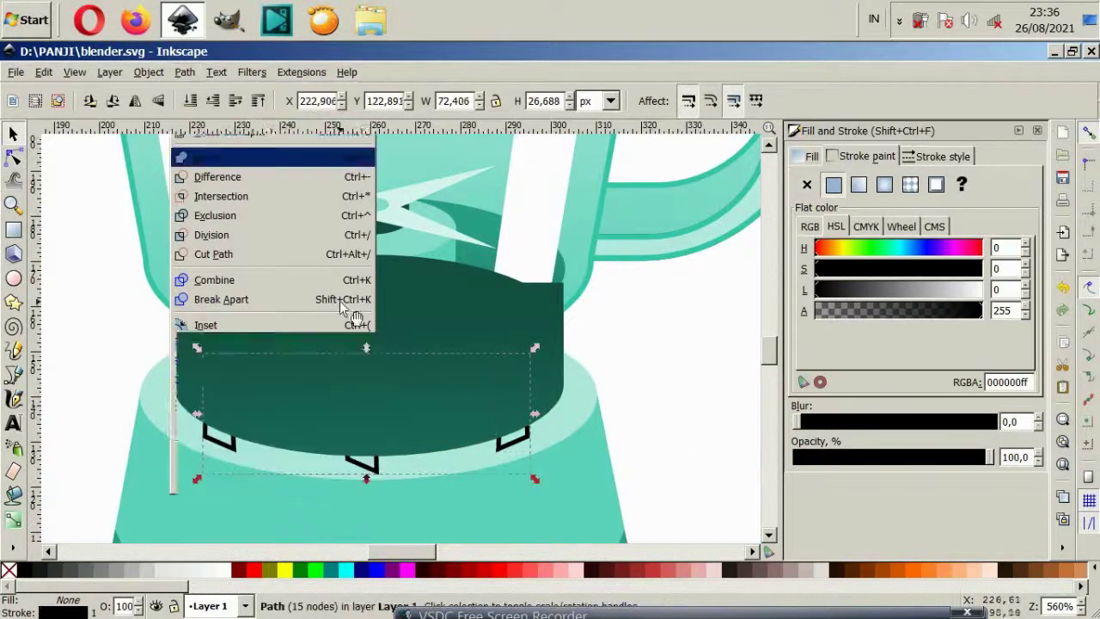
Intersect the arches with the band copy, then remove the outline and fill dark teal
left_click(374, 395, "shift")
left_click(184, 72)
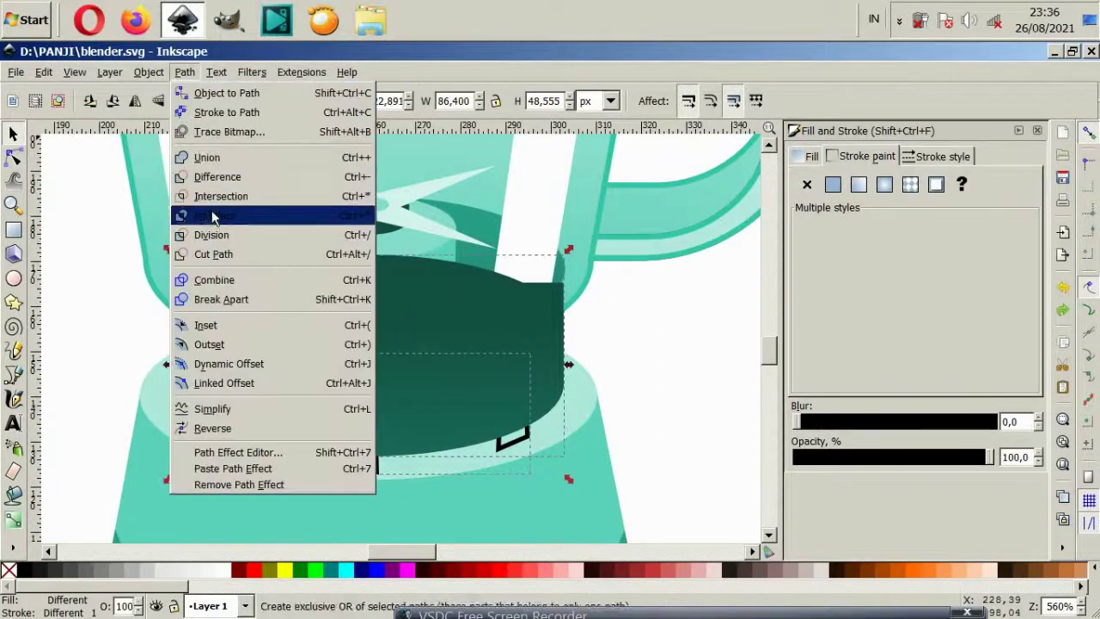
left_click(215, 218)
left_click(355, 427)
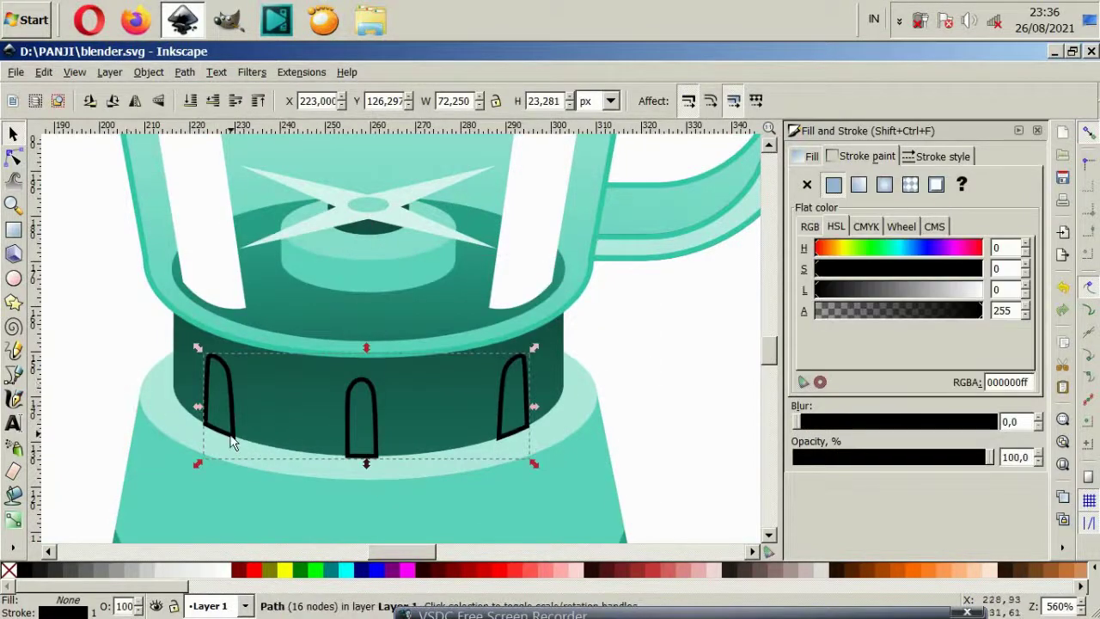
left_click(807, 185)
left_click_drag(183, 589, 612, 589)
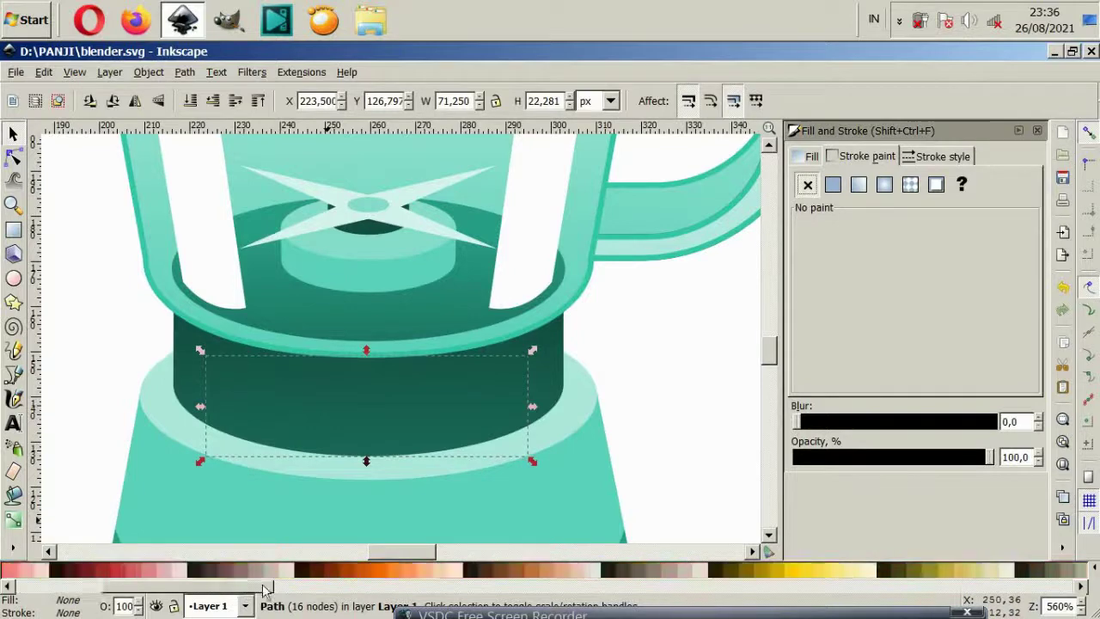
left_click(792, 577)
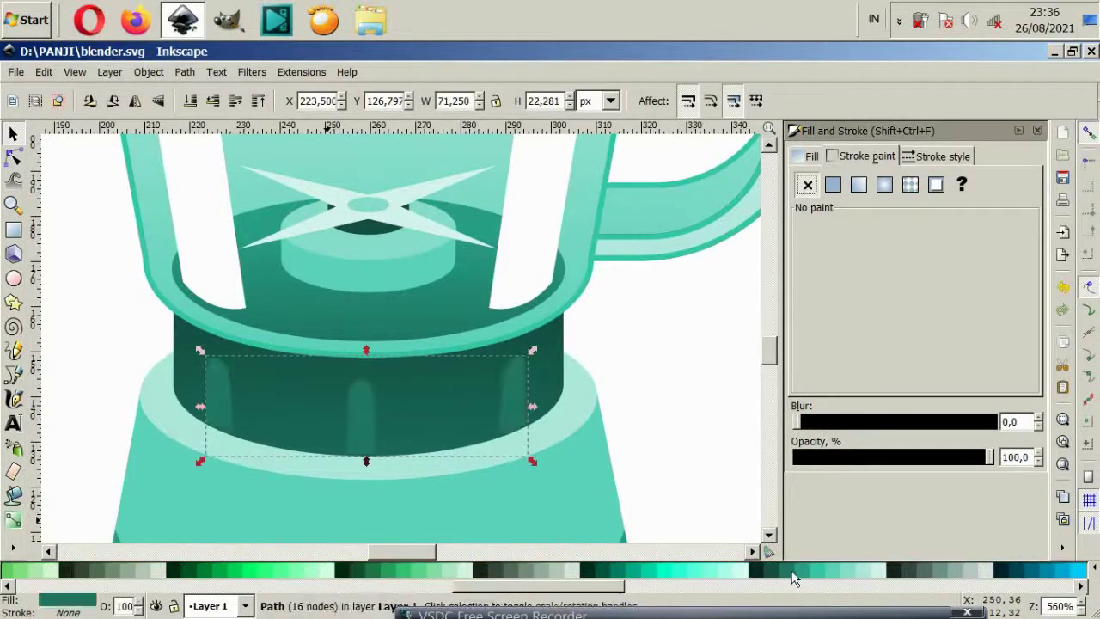
left_click(771, 580)
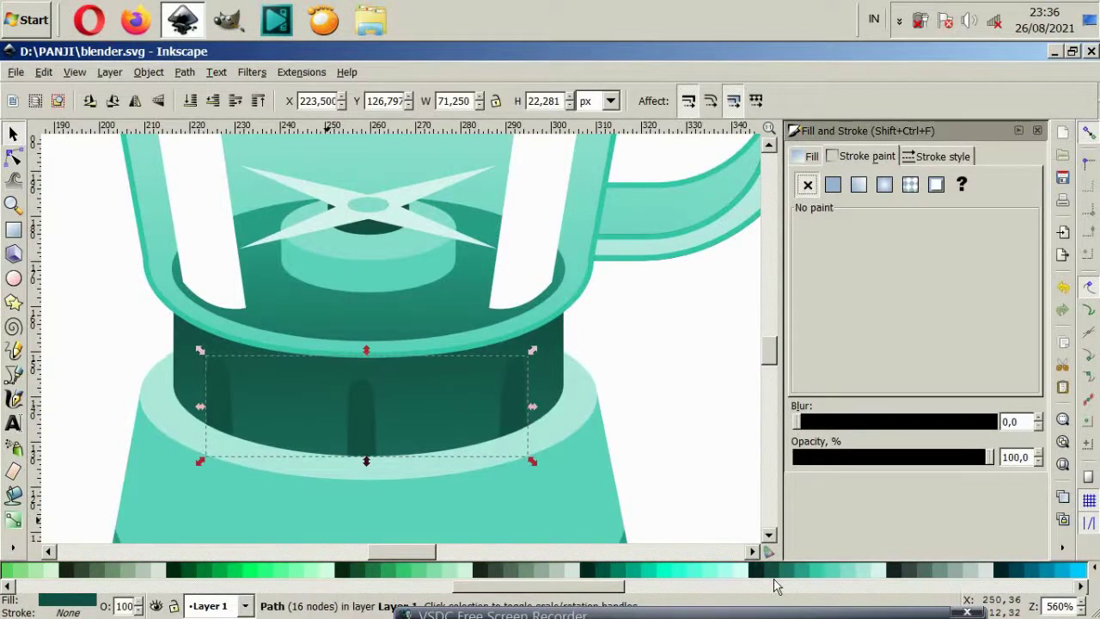
Give the arch shape a vertical gradient with a darker bottom stop
left_click(652, 483)
scroll(521, 405, "down", 2)
scroll(507, 404, "down", 3)
scroll(494, 404, "up", 3)
left_click(472, 423)
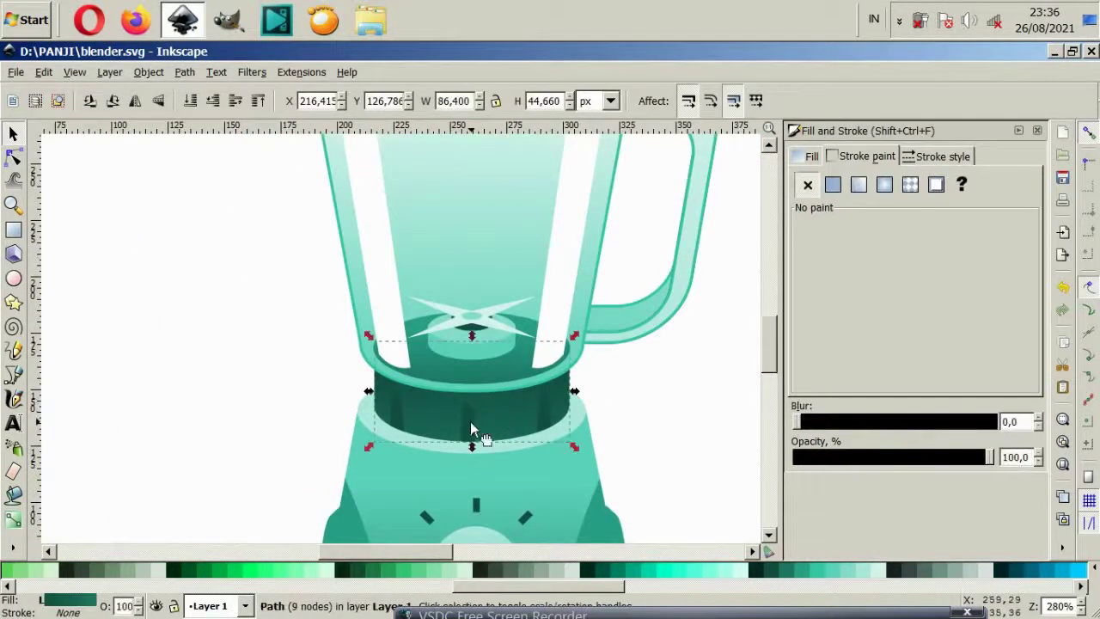
scroll(481, 408, "up", 2)
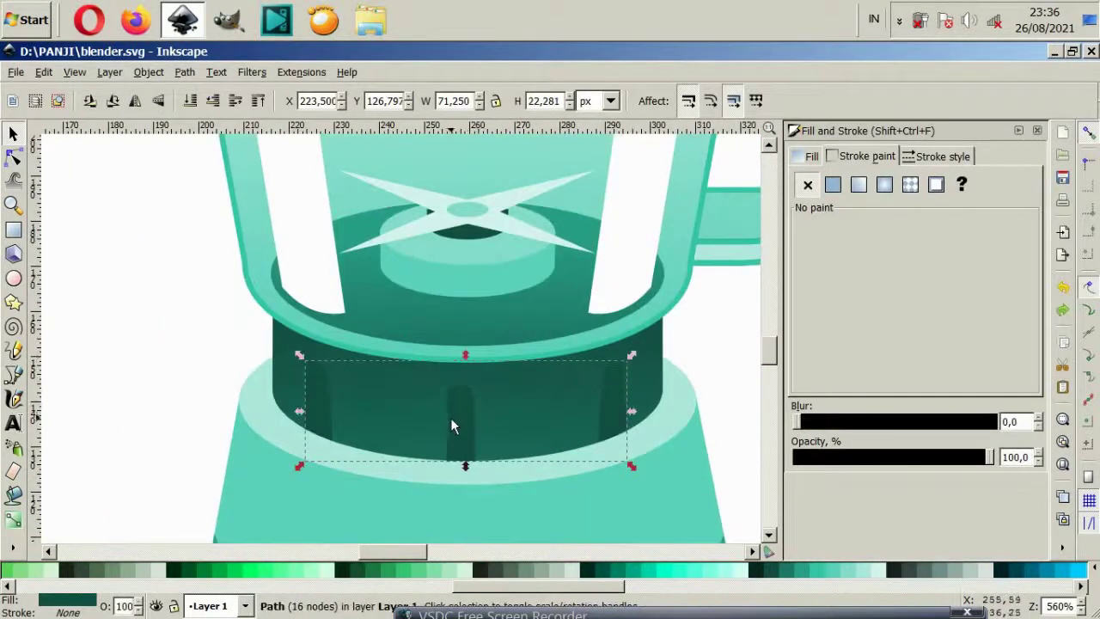
left_click_drag(450, 421, 453, 456)
key("ctrl+z")
key("Escape")
scroll(677, 397, "down", 4)
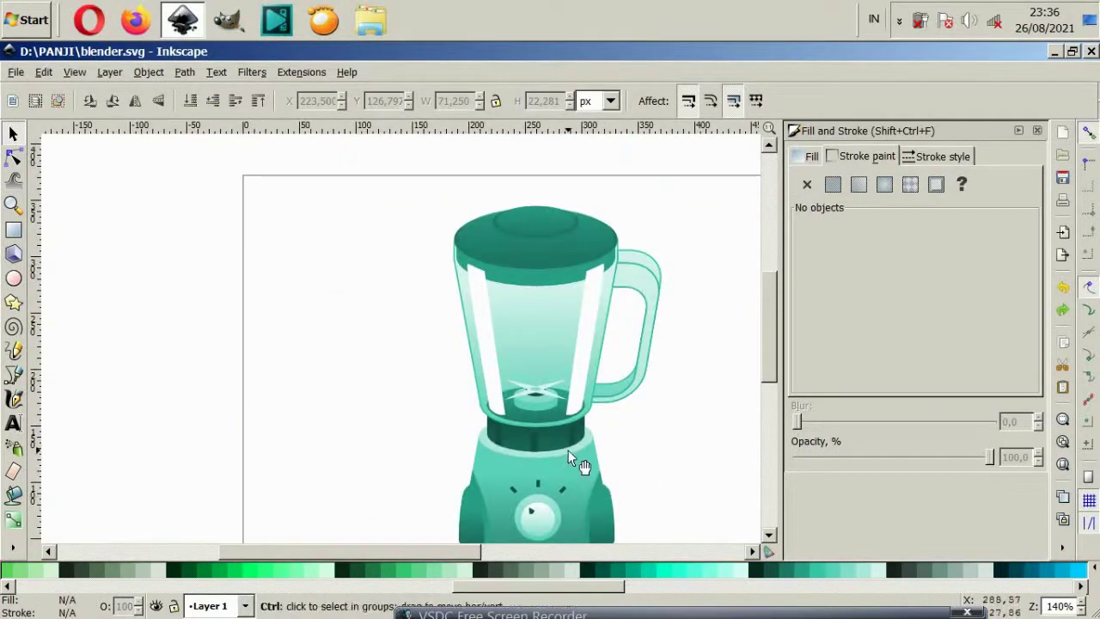
scroll(550, 447, "up", 4)
left_click(441, 411)
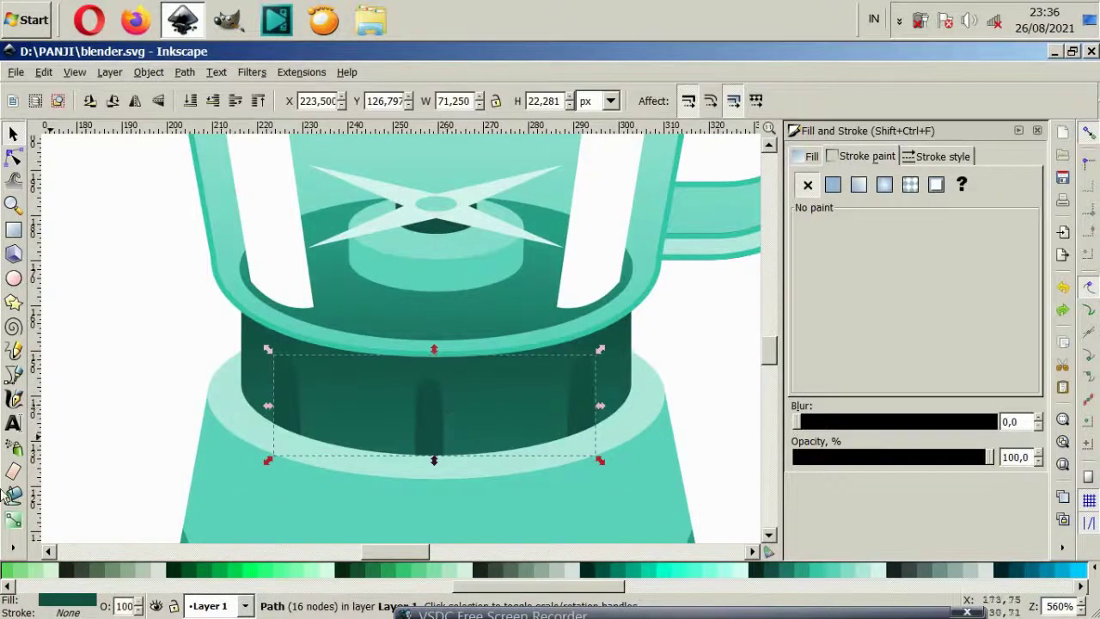
left_click(13, 519)
left_click_drag(430, 371, 430, 487)
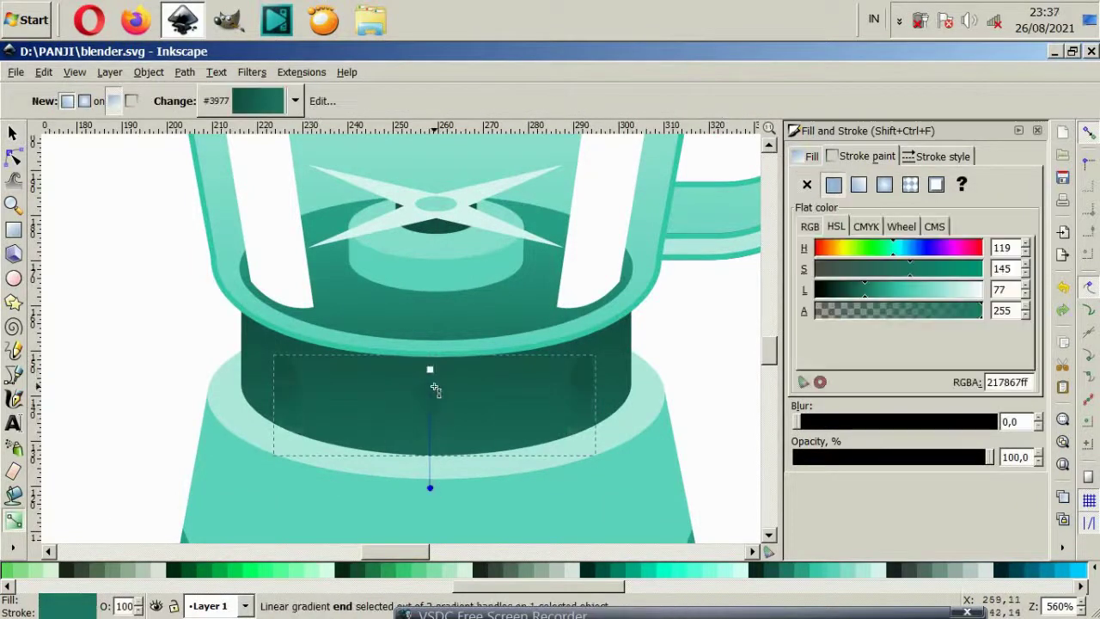
left_click(429, 488)
left_click(752, 570)
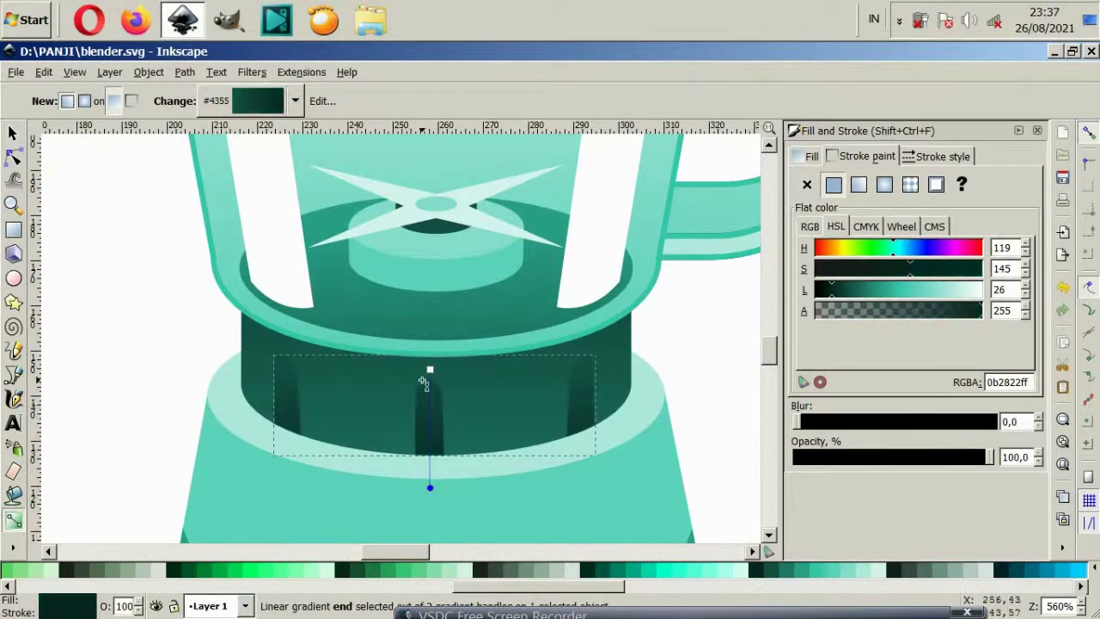
left_click_drag(430, 370, 430, 353)
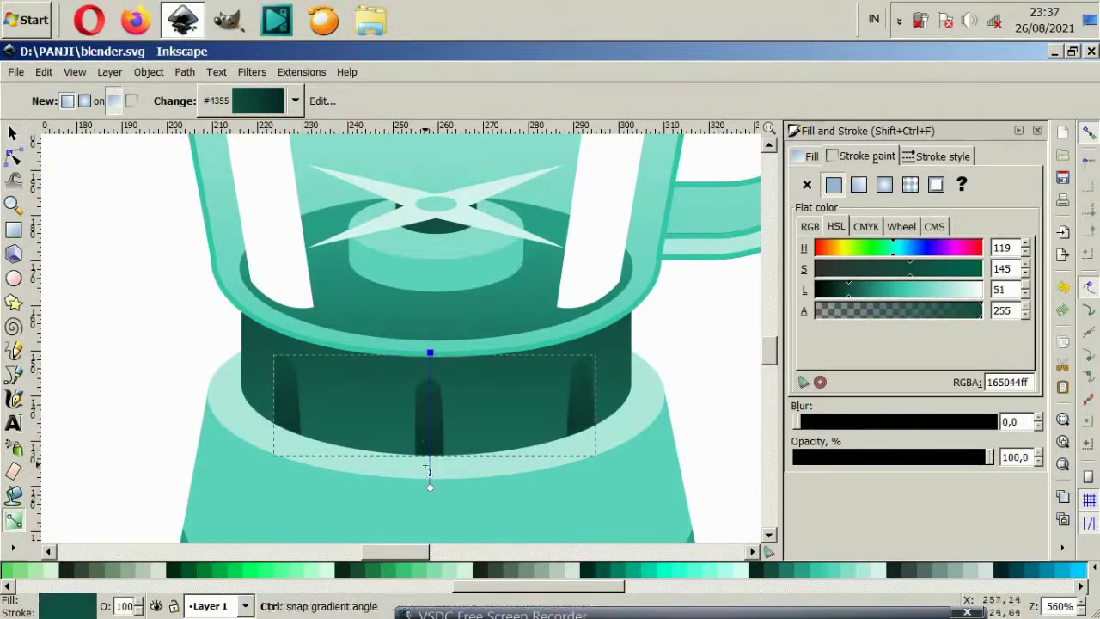
Give the collar band a vertical gradient with a lighter top and brighter teal bottom
left_click(13, 136)
key("Escape")
scroll(334, 371, "down", 2)
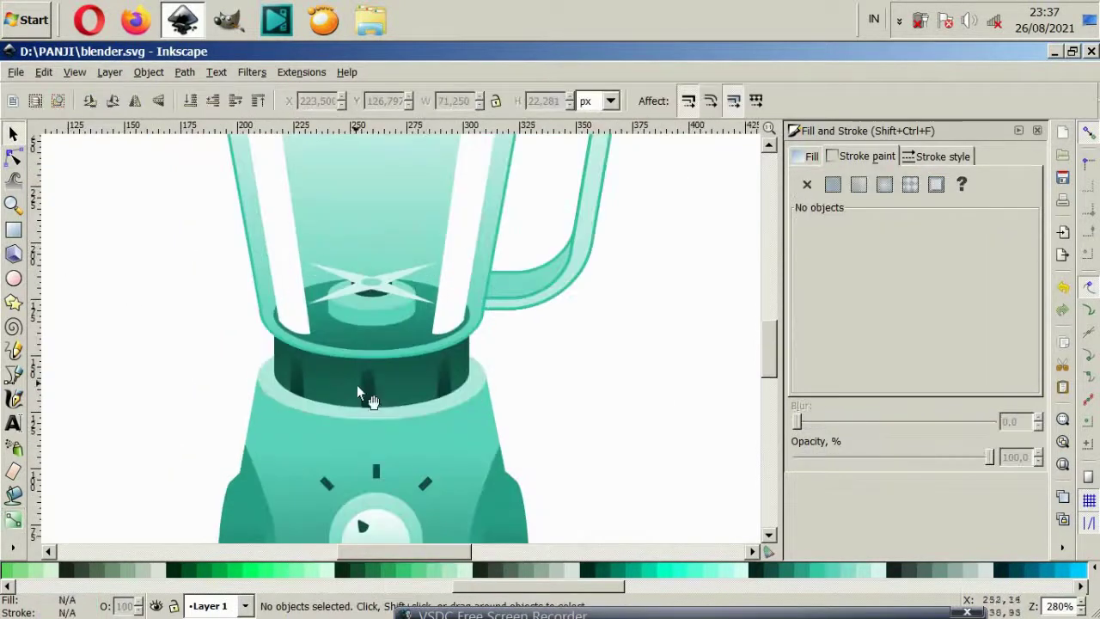
scroll(363, 393, "down", 2)
scroll(363, 404, "up", 1)
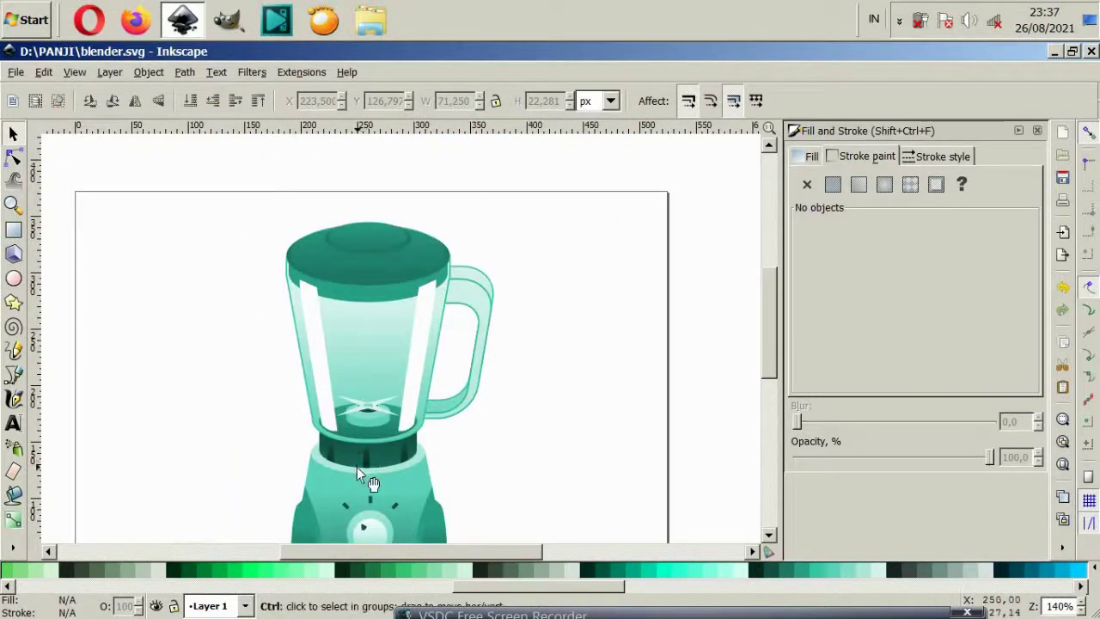
scroll(378, 455, "up", 2)
left_click(380, 456, "ctrl")
scroll(354, 425, "down", 2)
scroll(376, 317, "up", 2)
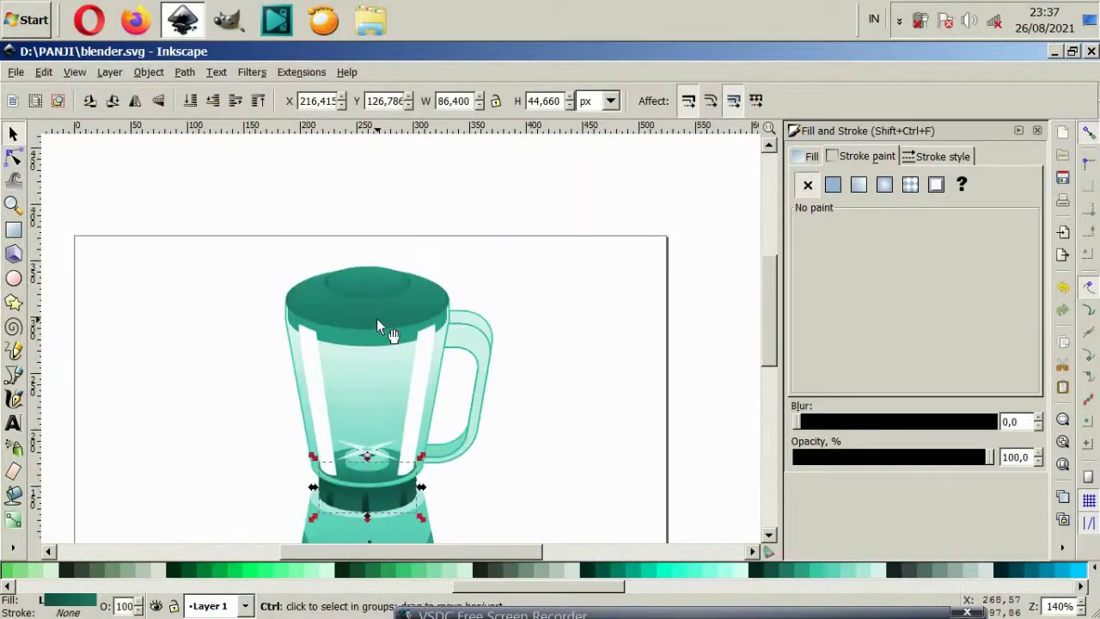
left_click(376, 318, "ctrl")
scroll(413, 465, "down", 2)
left_click(382, 434, "ctrl")
scroll(381, 435, "up", 2)
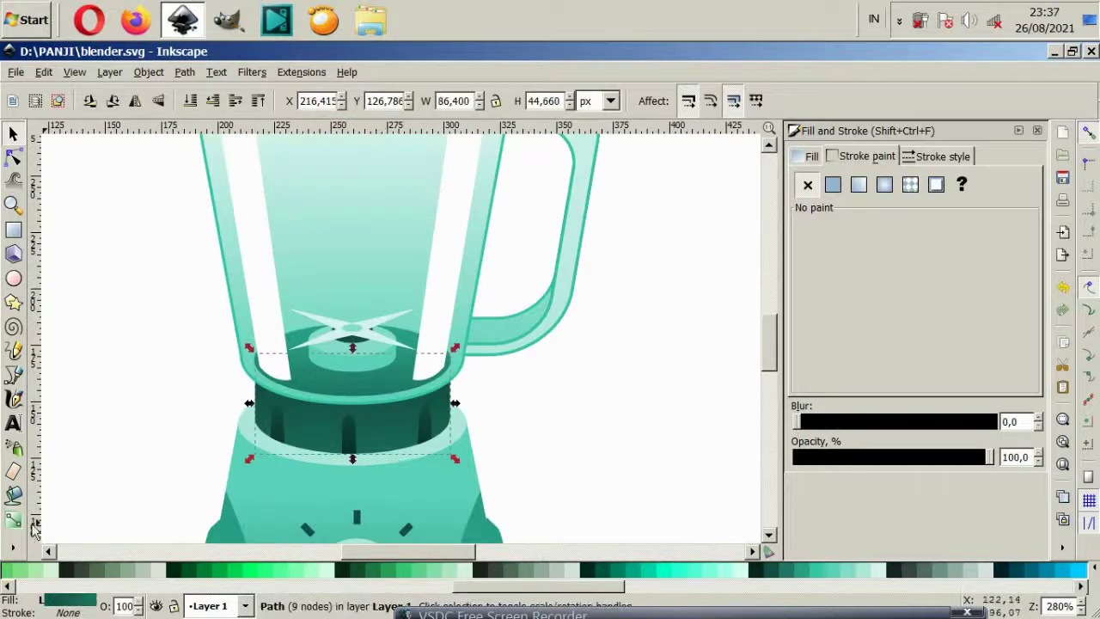
key("g")
left_click_drag(353, 383, 353, 487)
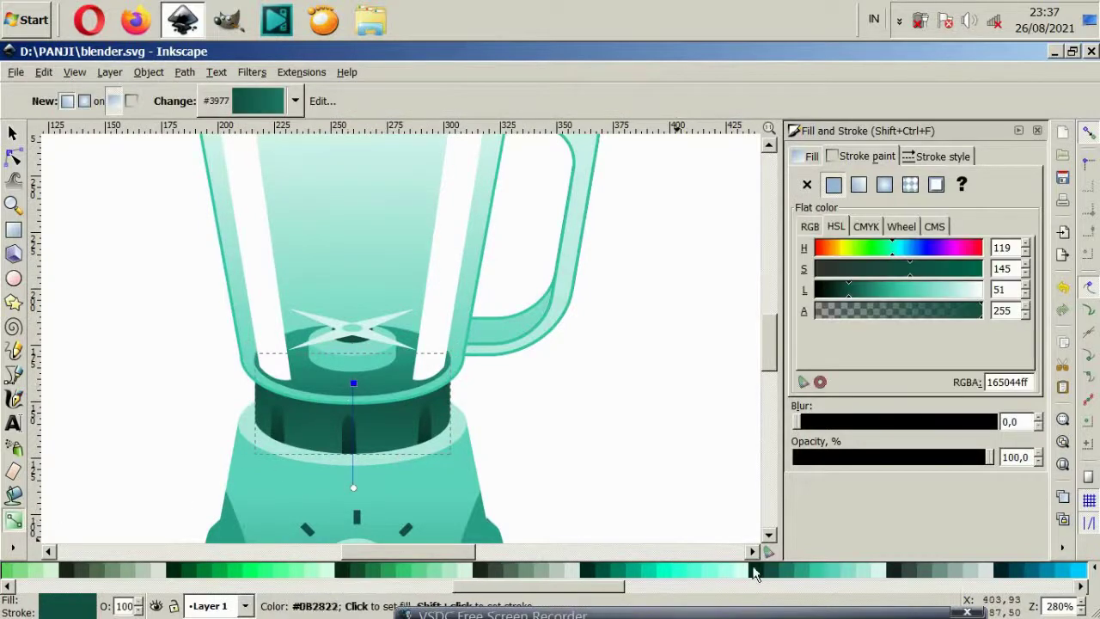
scroll(533, 574, "down", 3)
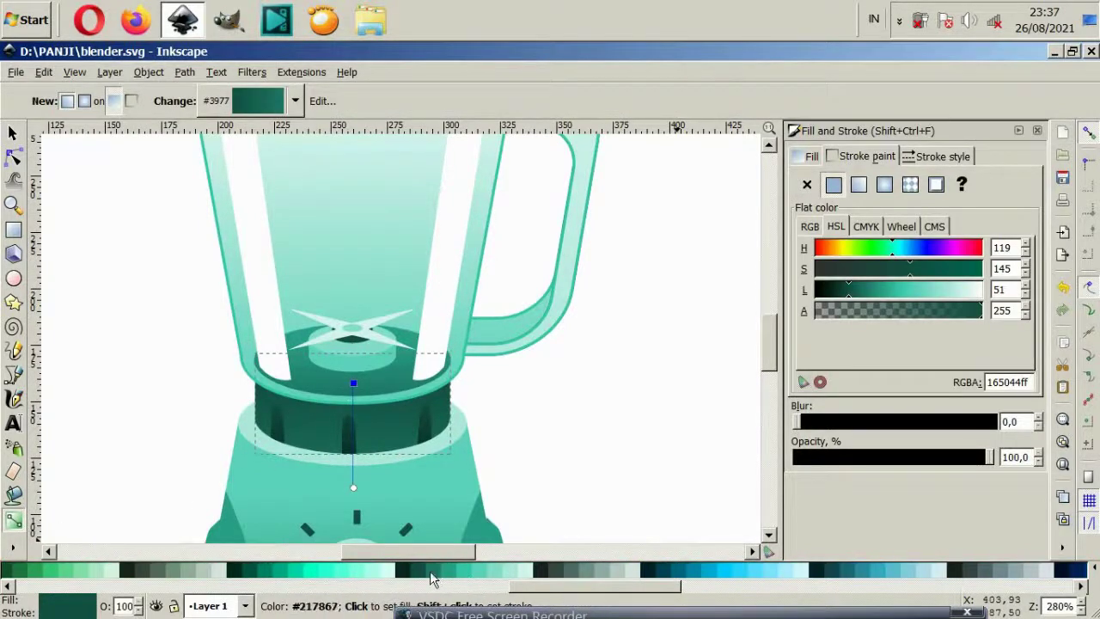
left_click(435, 570)
left_click(352, 488)
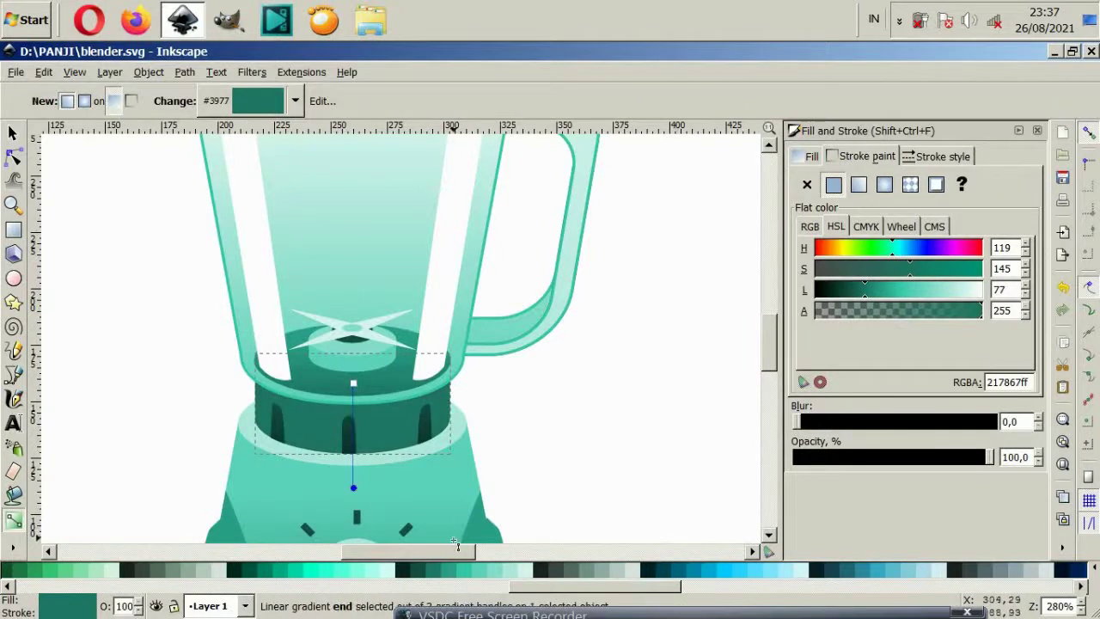
left_click(452, 569)
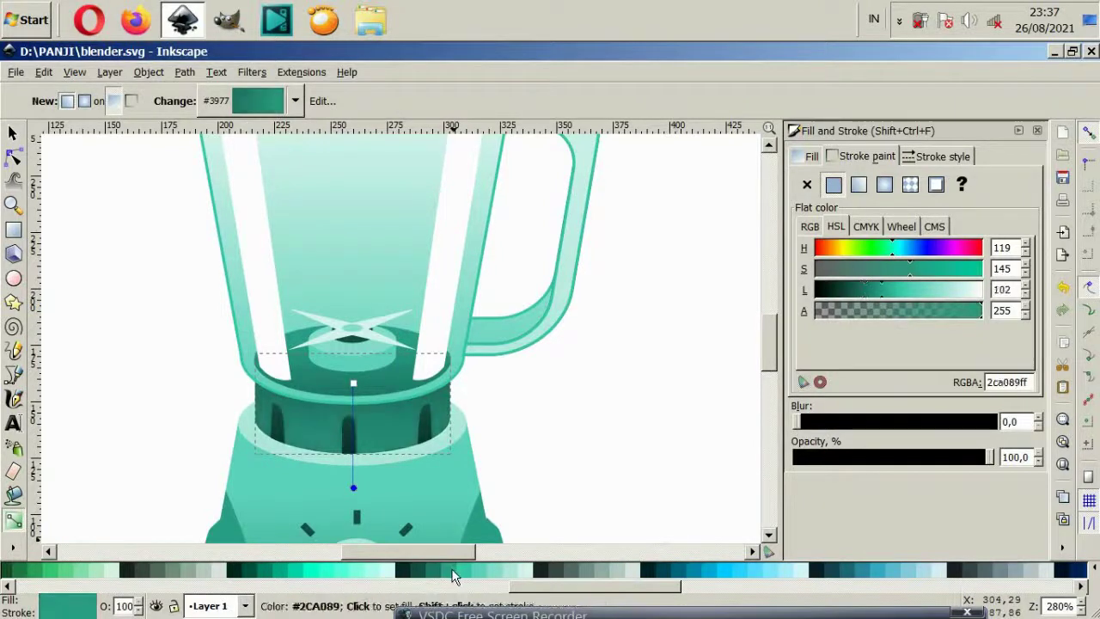
Set the arch gradient's top stop to medium teal #217867
left_click(13, 133)
left_click(91, 262)
left_click(327, 472)
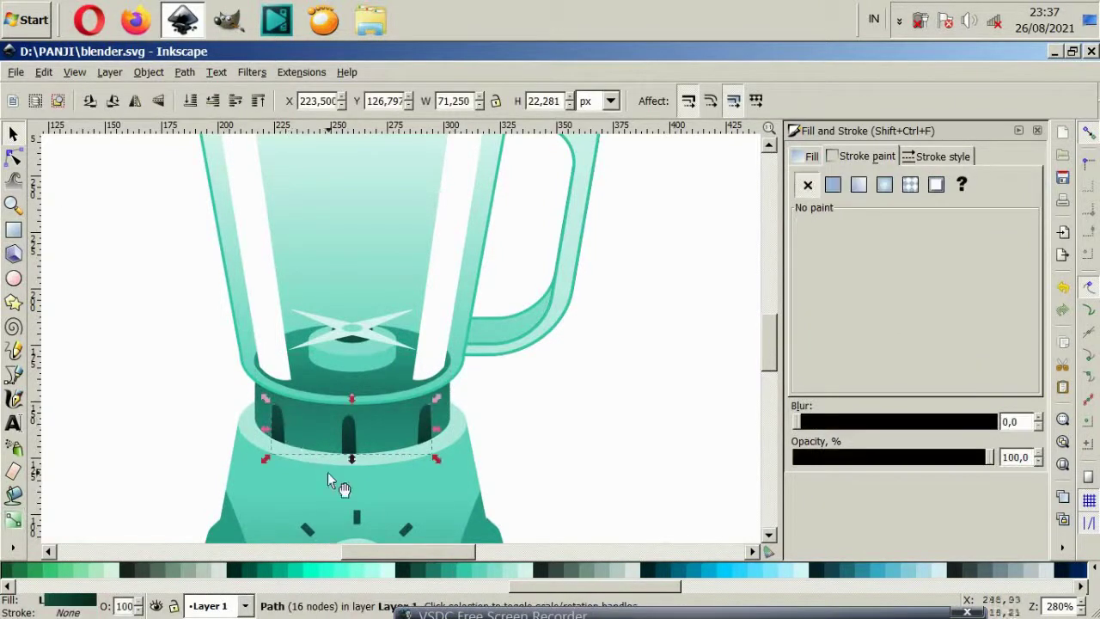
left_click(14, 520)
left_click(349, 402)
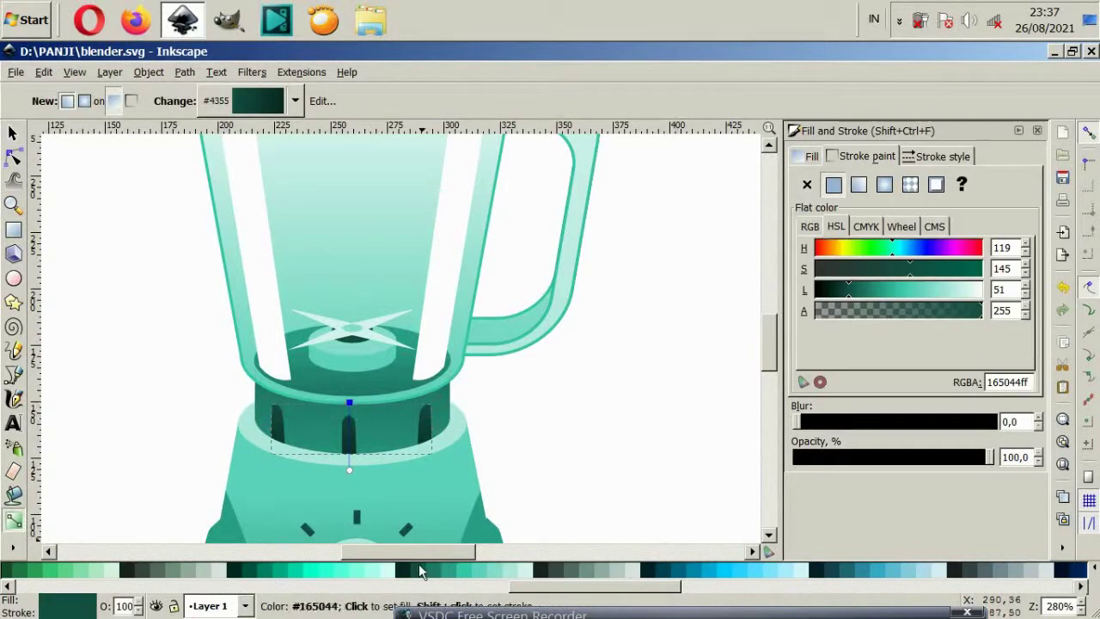
left_click(431, 569)
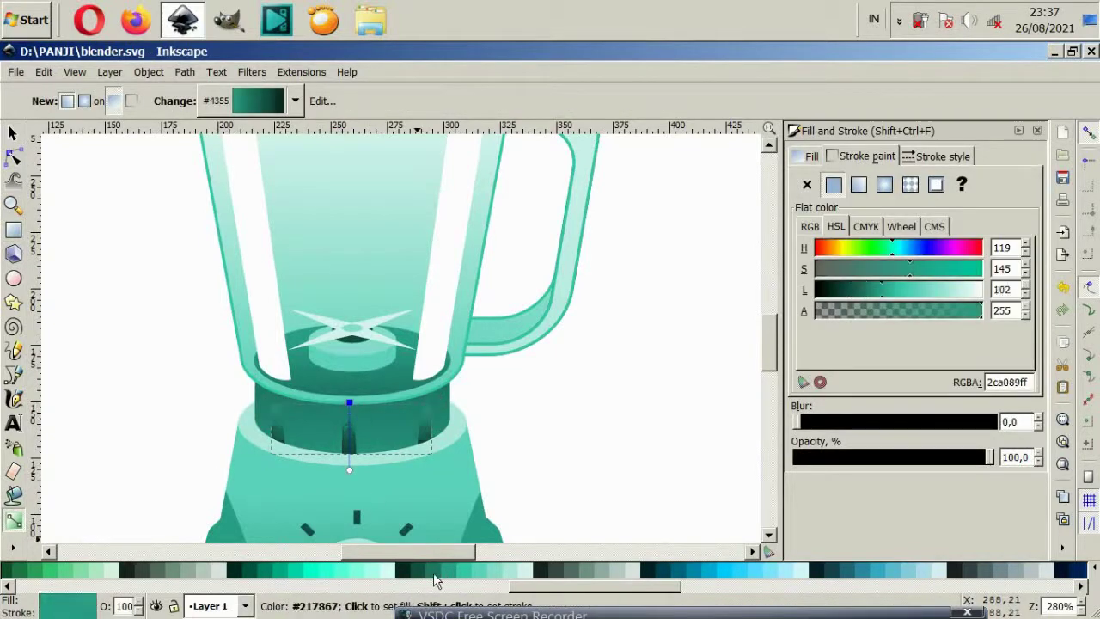
left_click(348, 469)
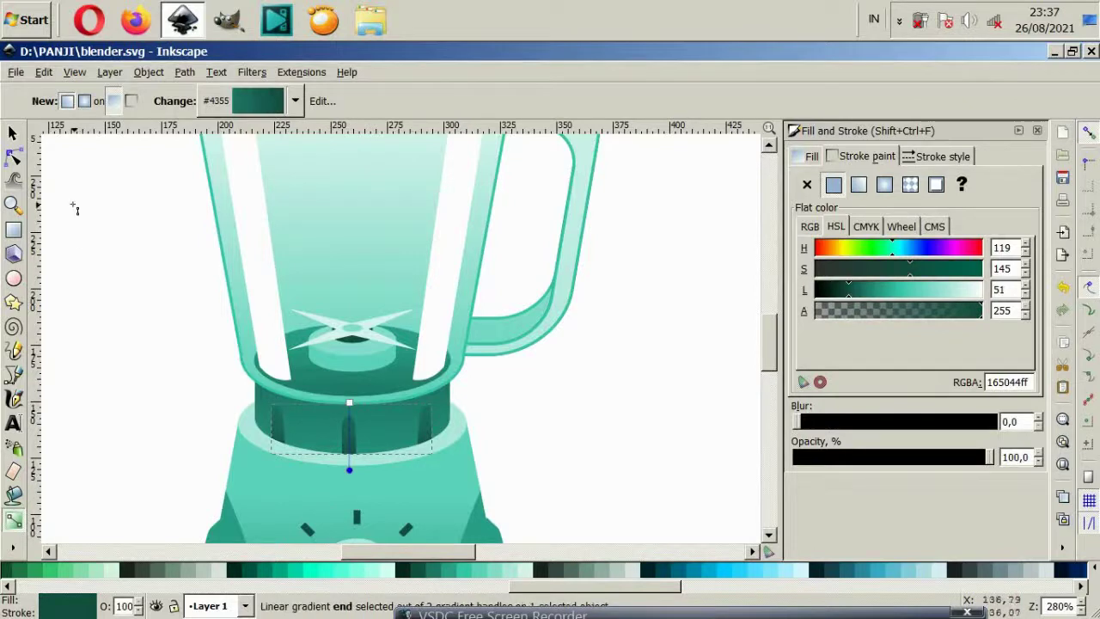
left_click(13, 133)
Fill both side panels of the base with dark teal after trying a lighter shade
left_click(100, 309)
scroll(382, 398, "down", 2)
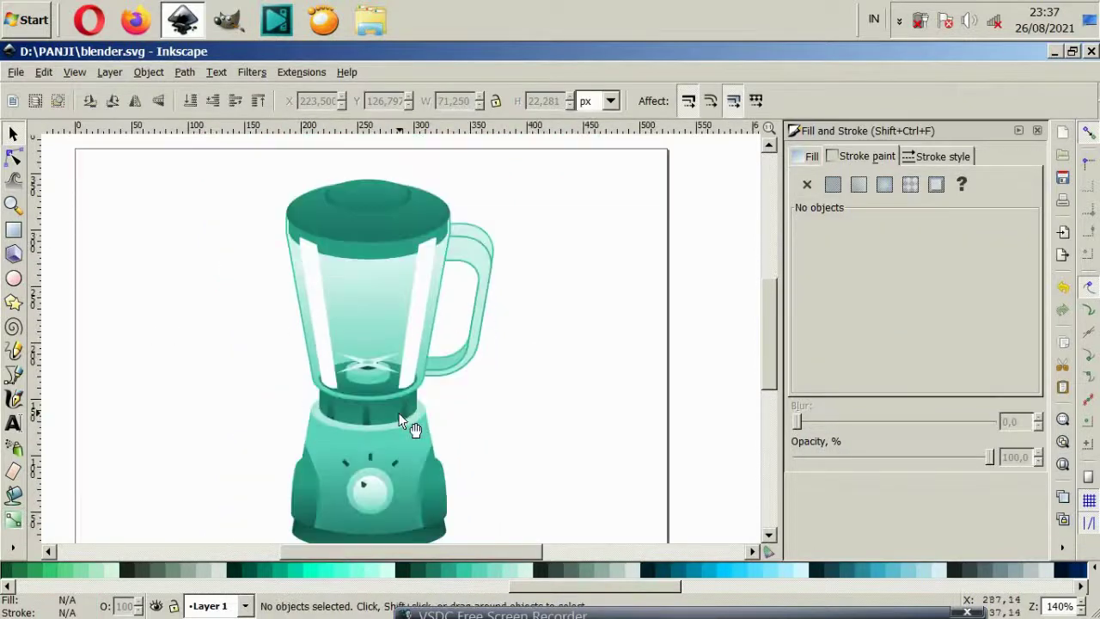
scroll(383, 509, "up", 2)
scroll(383, 509, "down", 1)
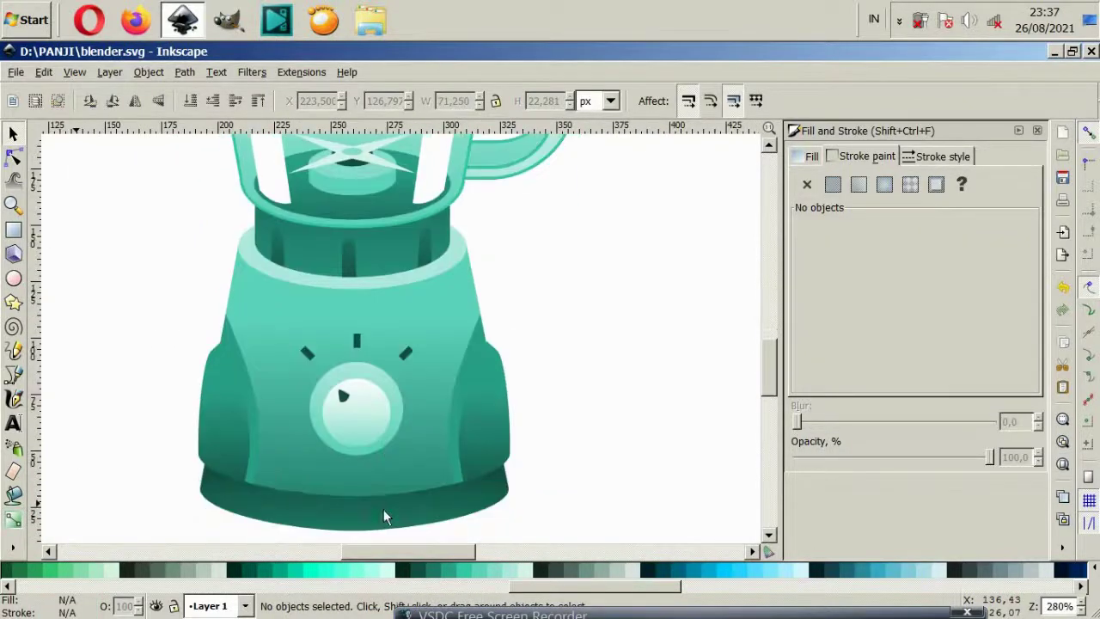
left_click(262, 437, "ctrl")
left_click(473, 404, "ctrl+shift")
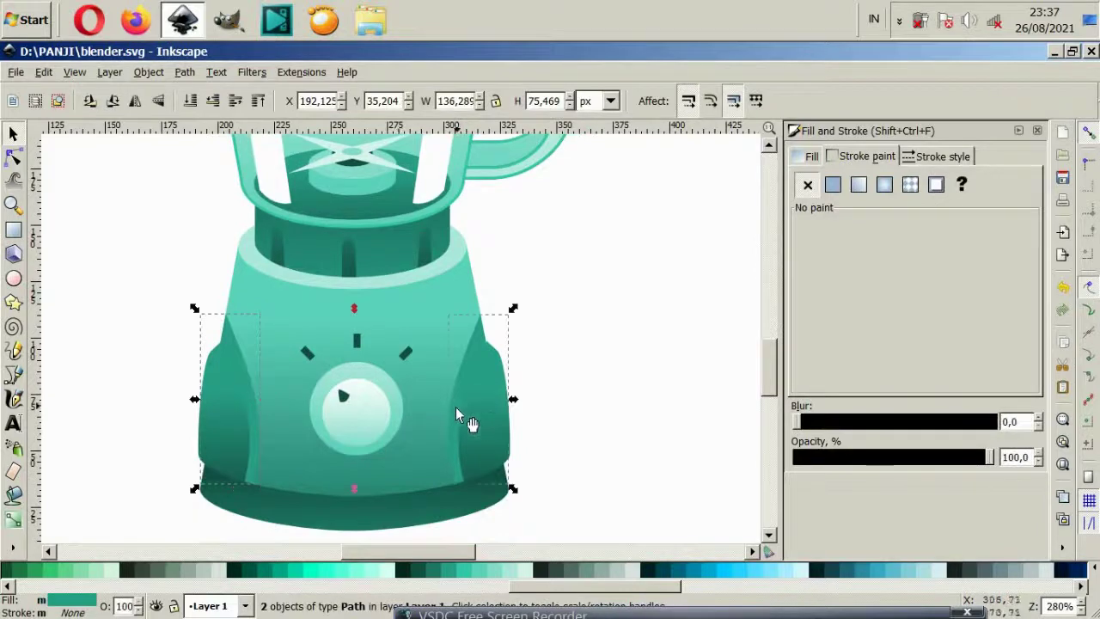
left_click(438, 574)
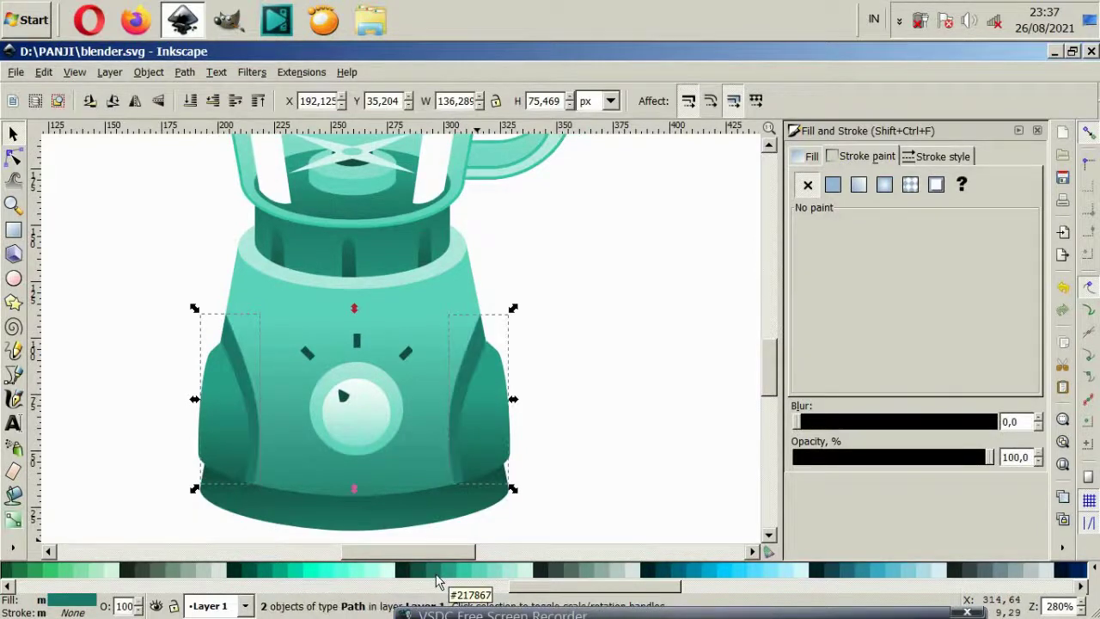
left_click(451, 573)
left_click(438, 574)
left_click(564, 488)
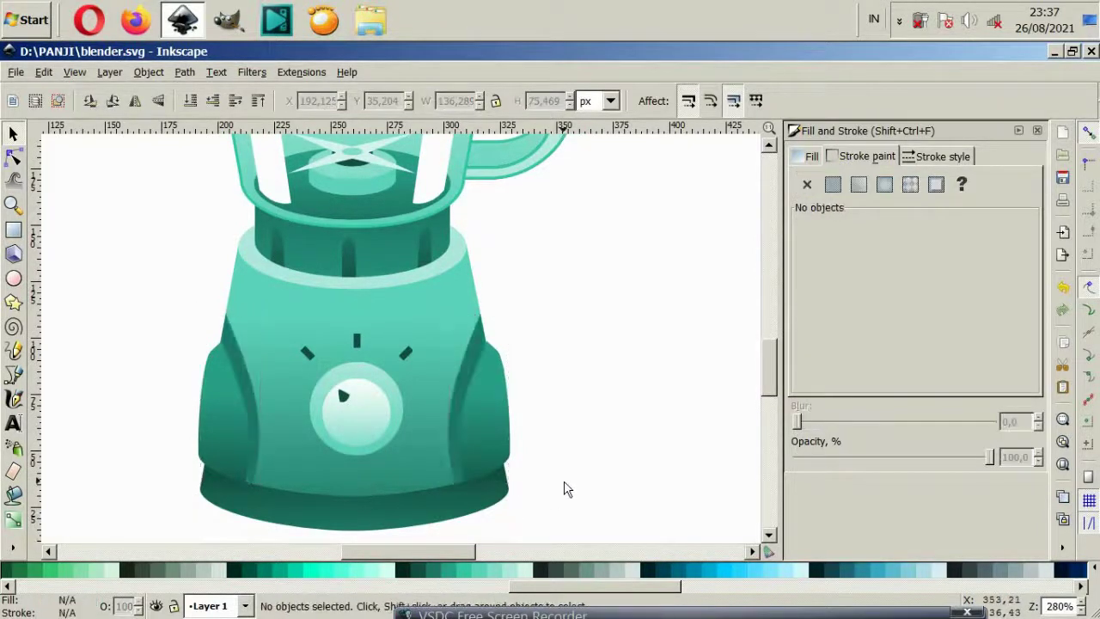
Reapply the final dark teal #217867 to both side panels after testing another shade
left_click(458, 386)
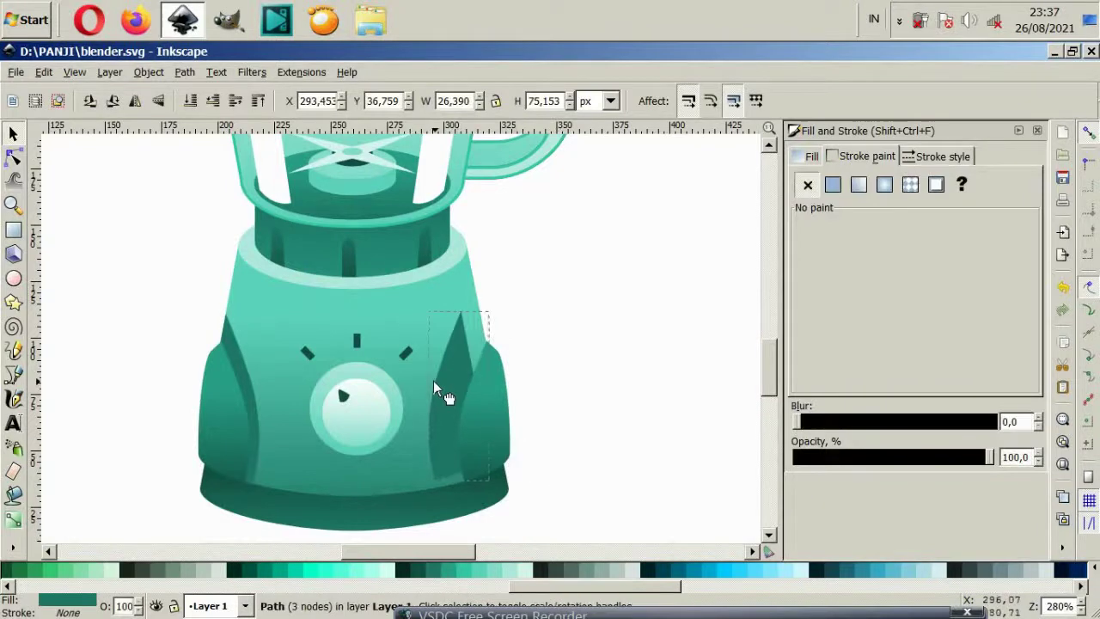
left_click(249, 390, "shift")
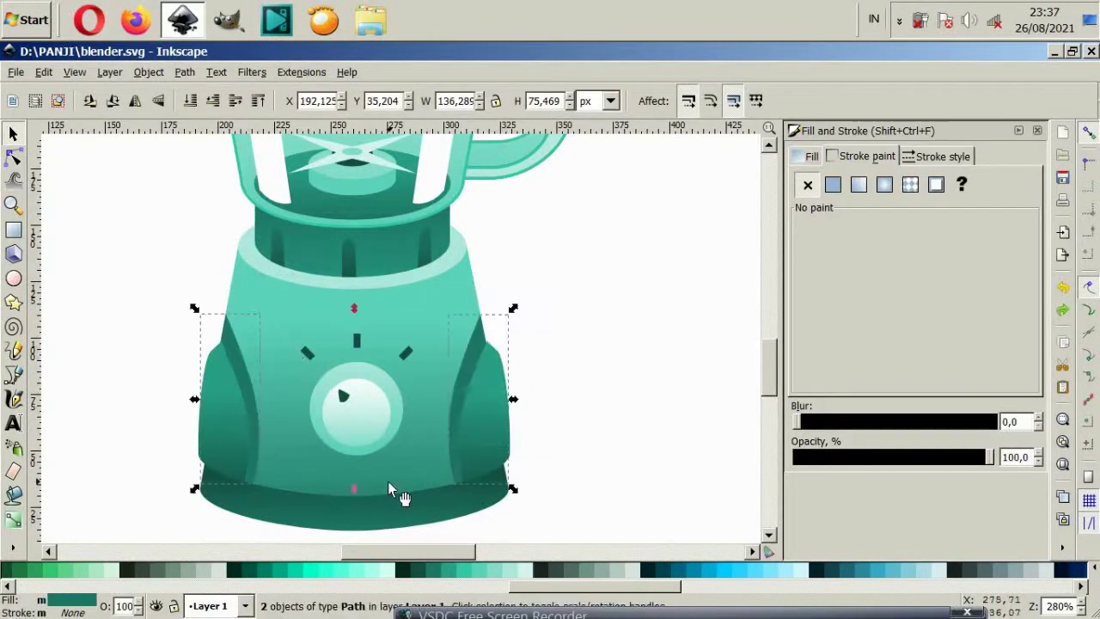
left_click(450, 574)
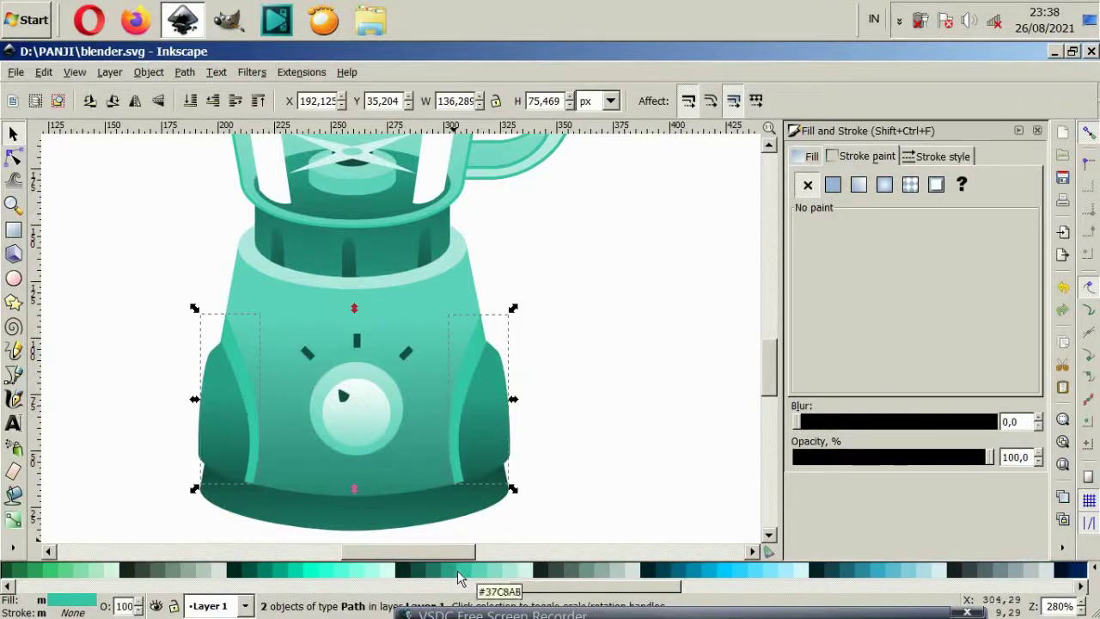
left_click(438, 575)
left_click(542, 505)
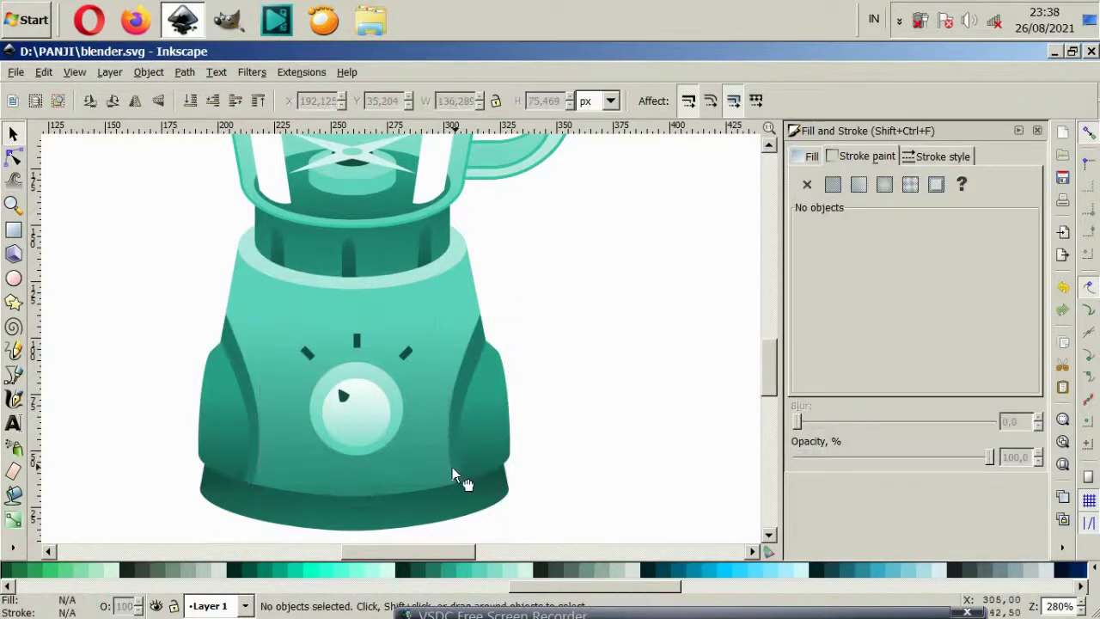
left_click(453, 477)
left_click(13, 519)
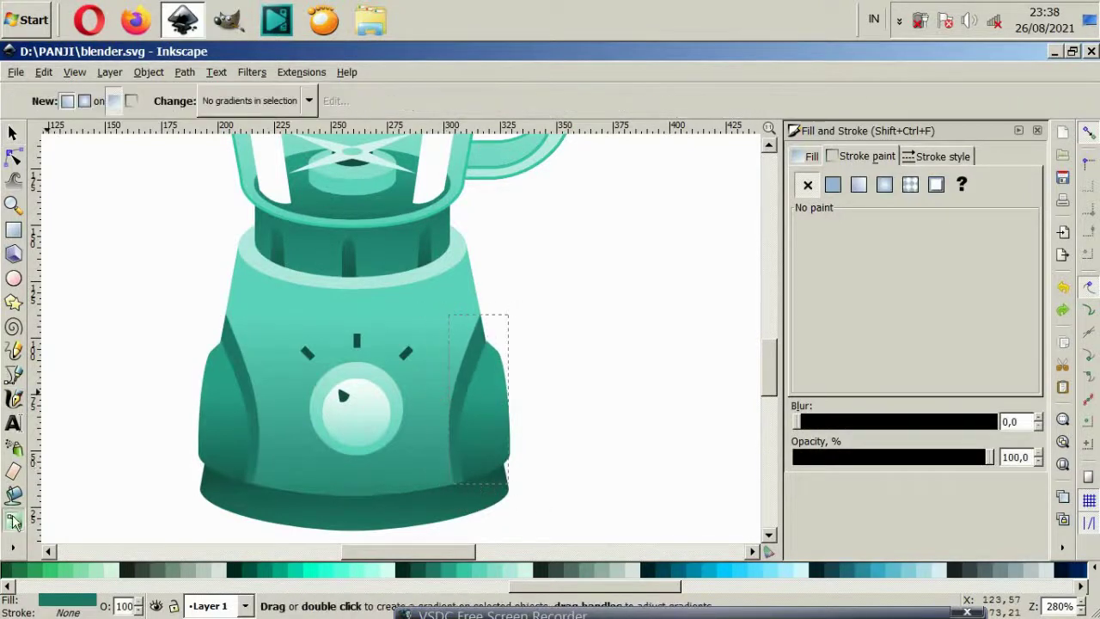
left_click(11, 133)
scroll(442, 447, "up", 2)
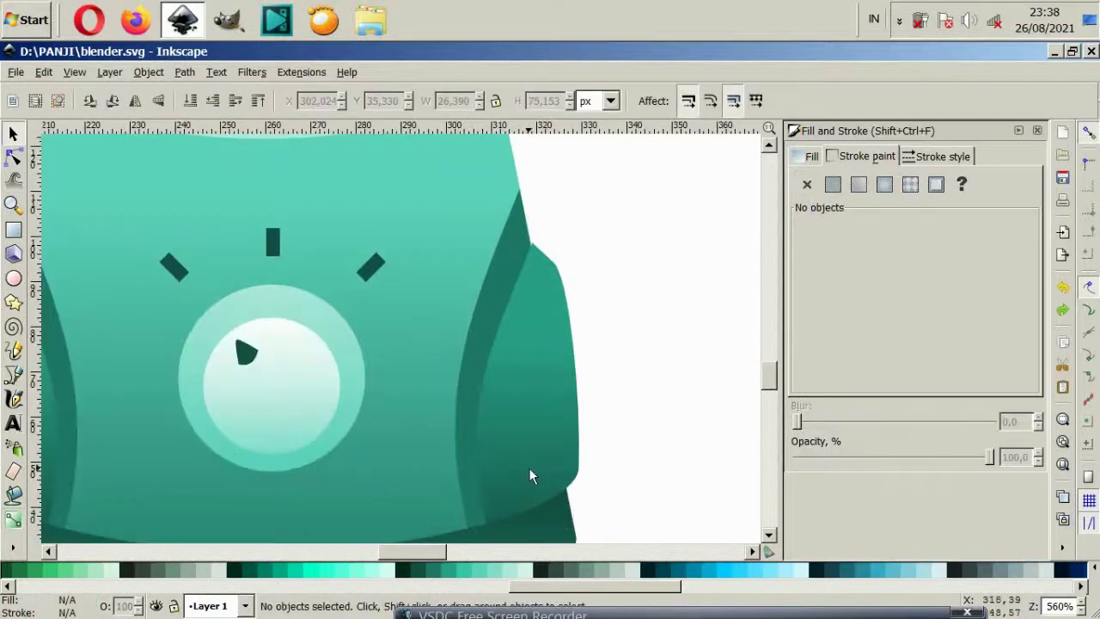
left_click_drag(527, 473, 657, 454)
left_click_drag(521, 427, 610, 303)
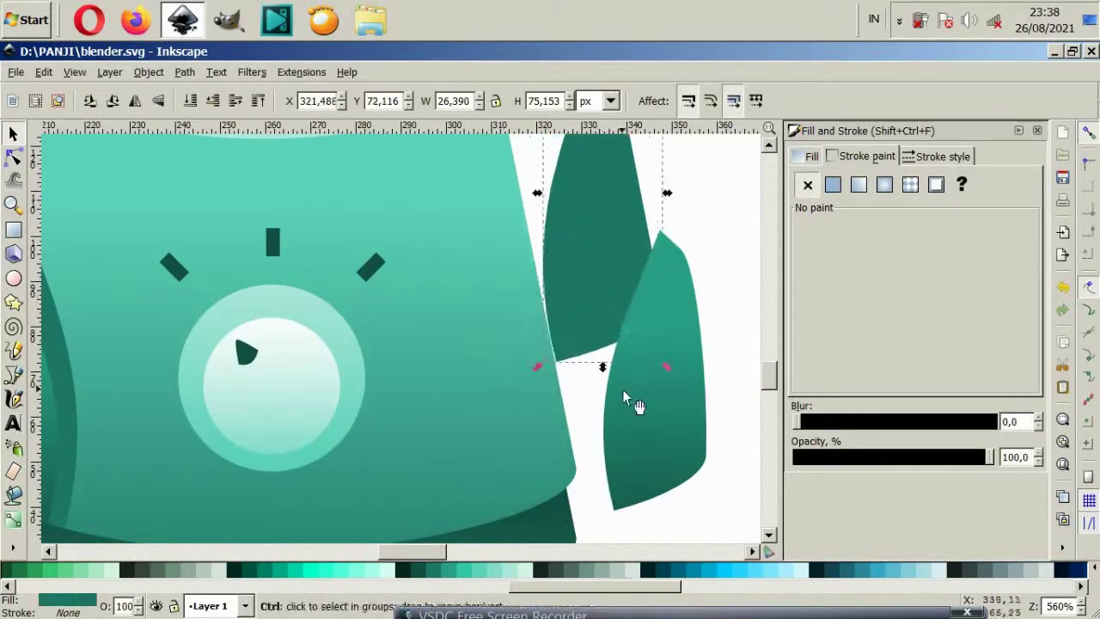
key("ctrl+z")
key("ctrl+z")
left_click(704, 453)
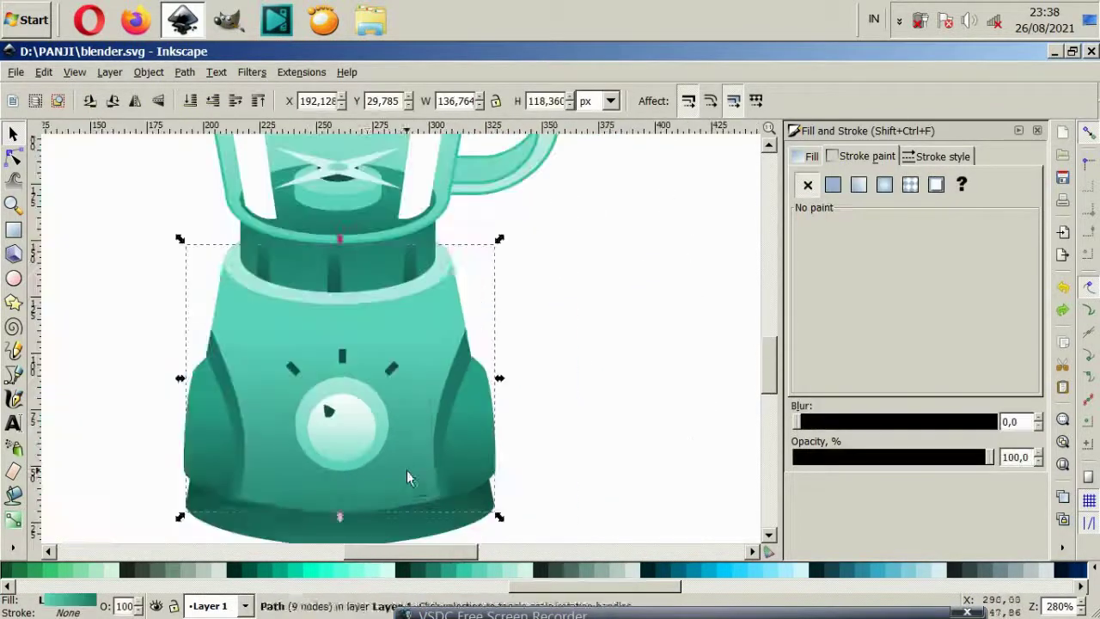
scroll(420, 466, "down", 2)
left_click(407, 470)
left_click_drag(407, 470, 323, 502)
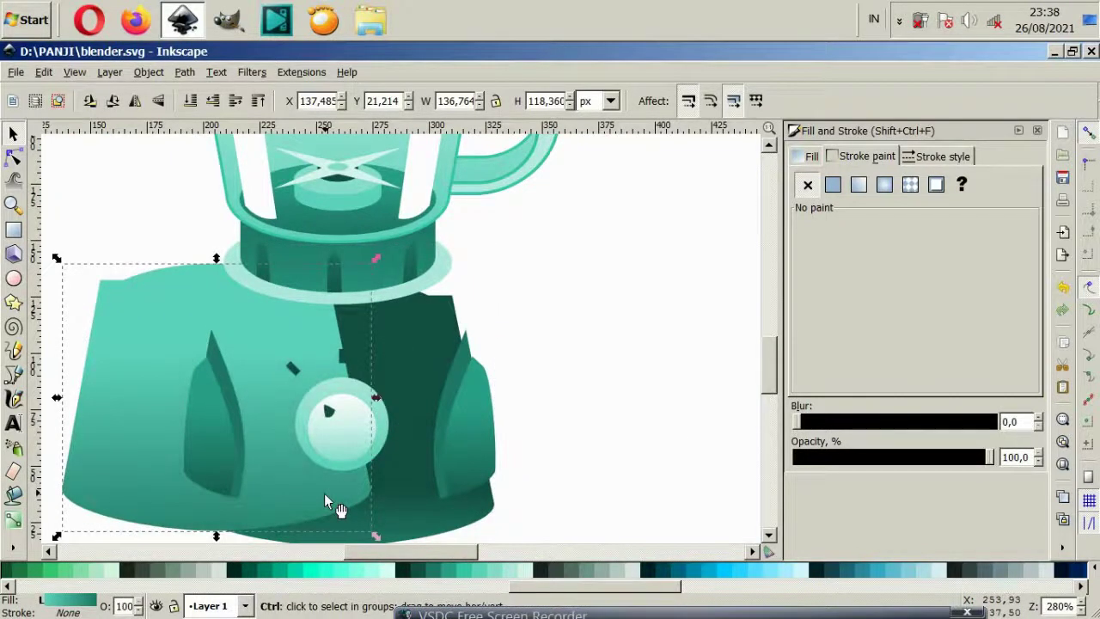
key("ctrl+z")
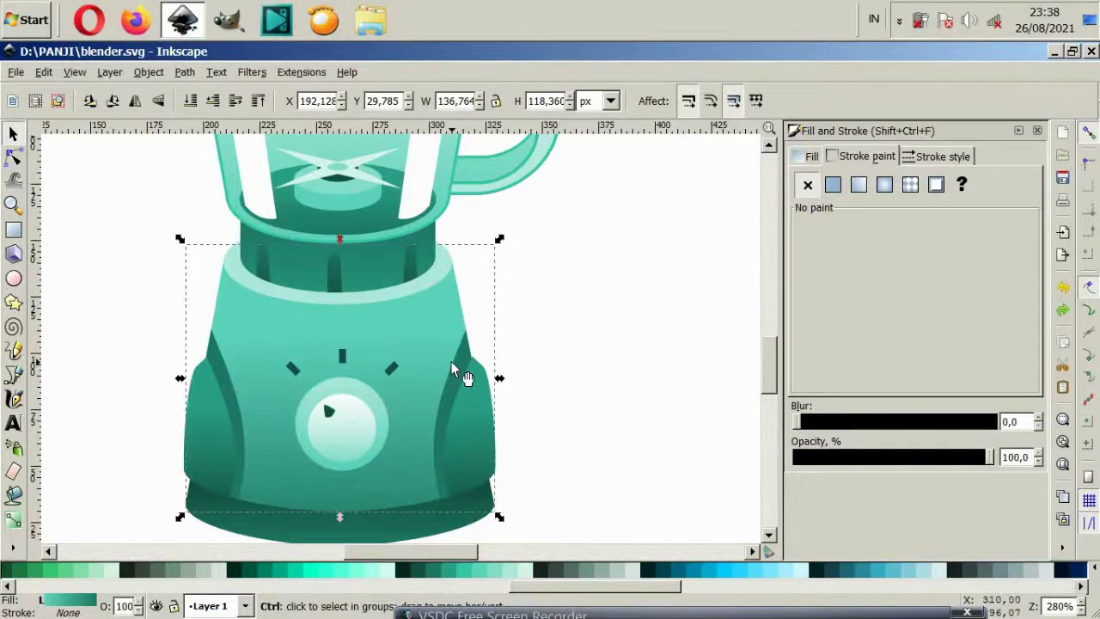
left_click_drag(464, 366, 526, 350)
key("ctrl+z")
key("Escape")
scroll(481, 433, "down", 3)
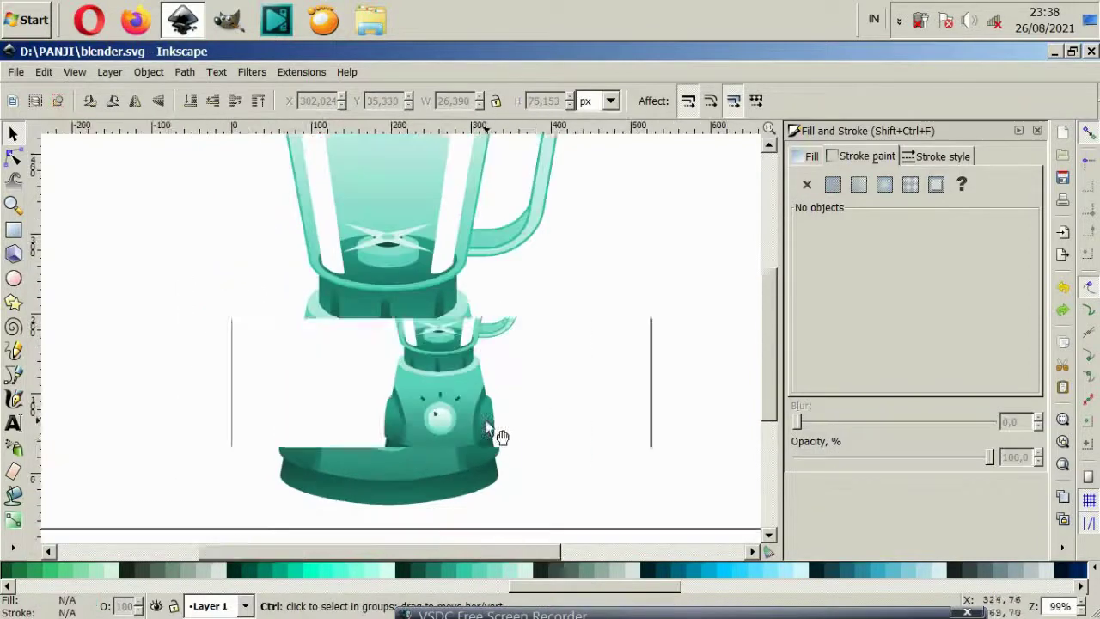
scroll(471, 430, "up", 1, "ctrl")
scroll(470, 429, "up", 2)
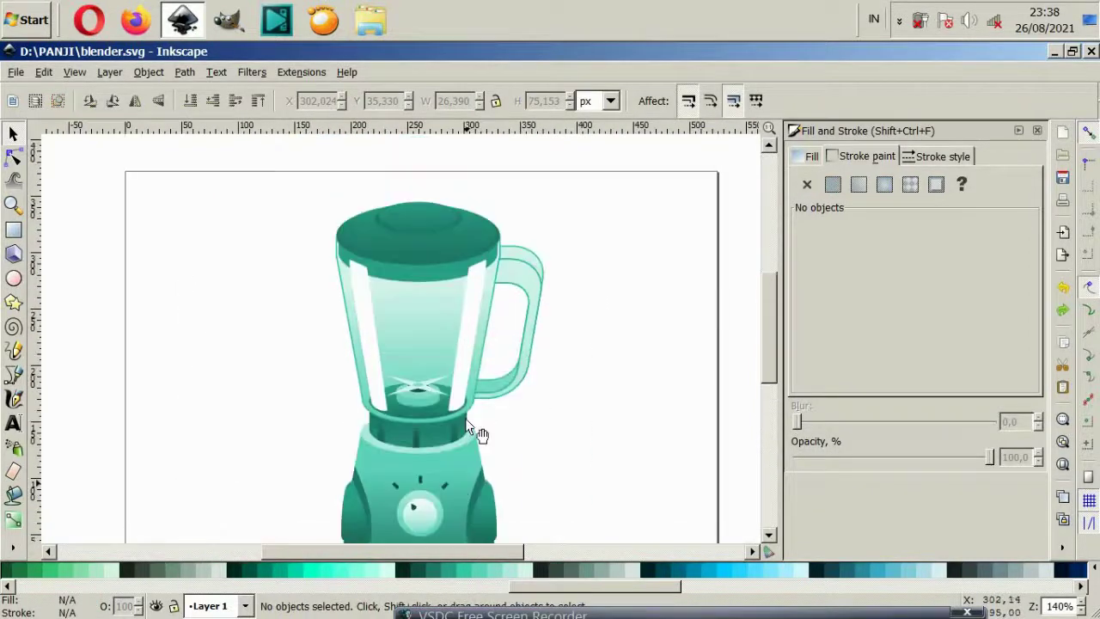
scroll(471, 428, "down", 2)
scroll(474, 429, "up", 2)
Select the upper ellipse of the blender lid
scroll(408, 214, "up", 4)
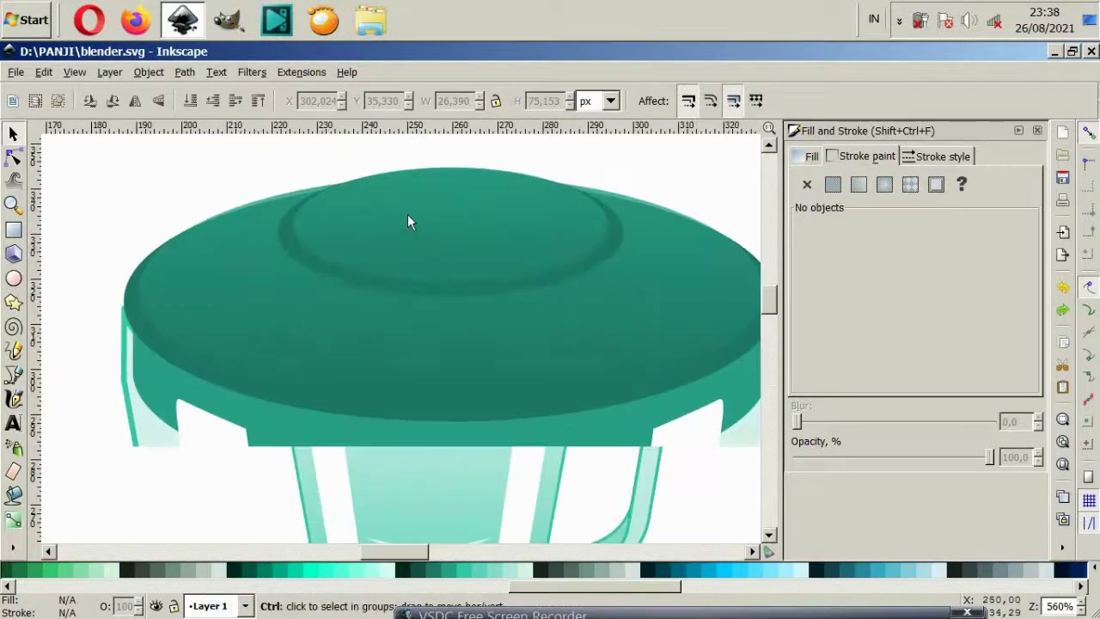
left_click(12, 375)
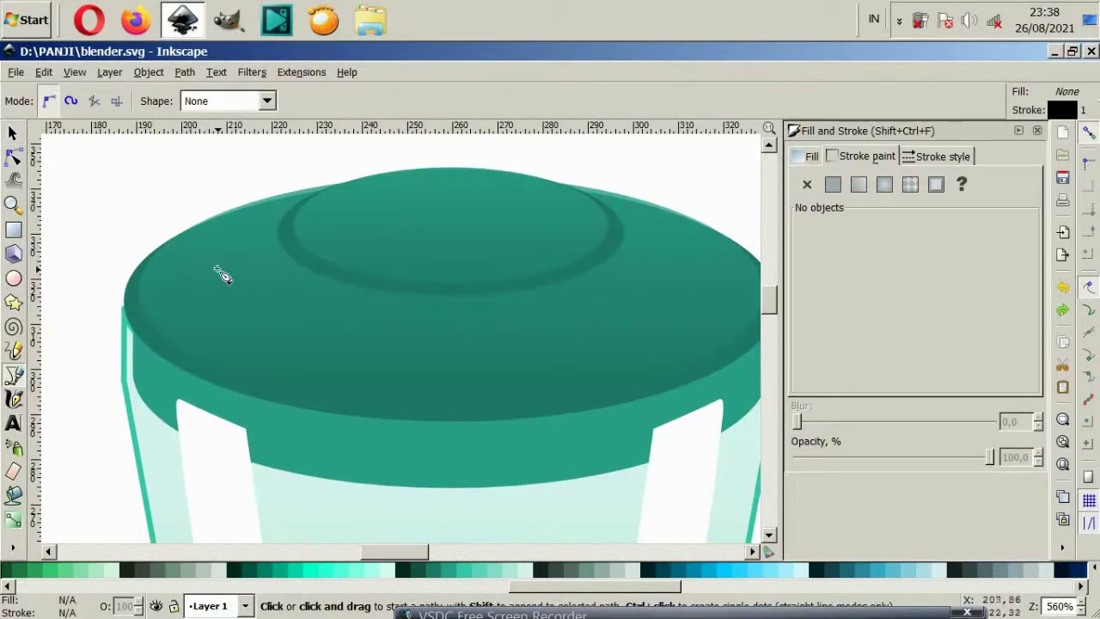
left_click(12, 155)
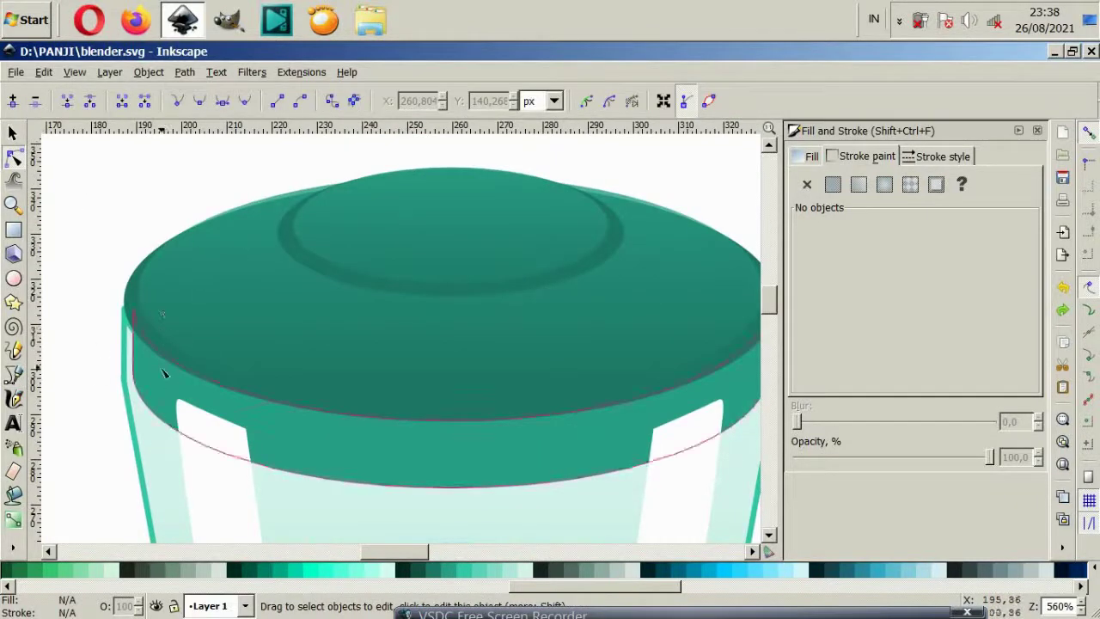
left_click(338, 196)
key("Delete")
left_click(300, 184)
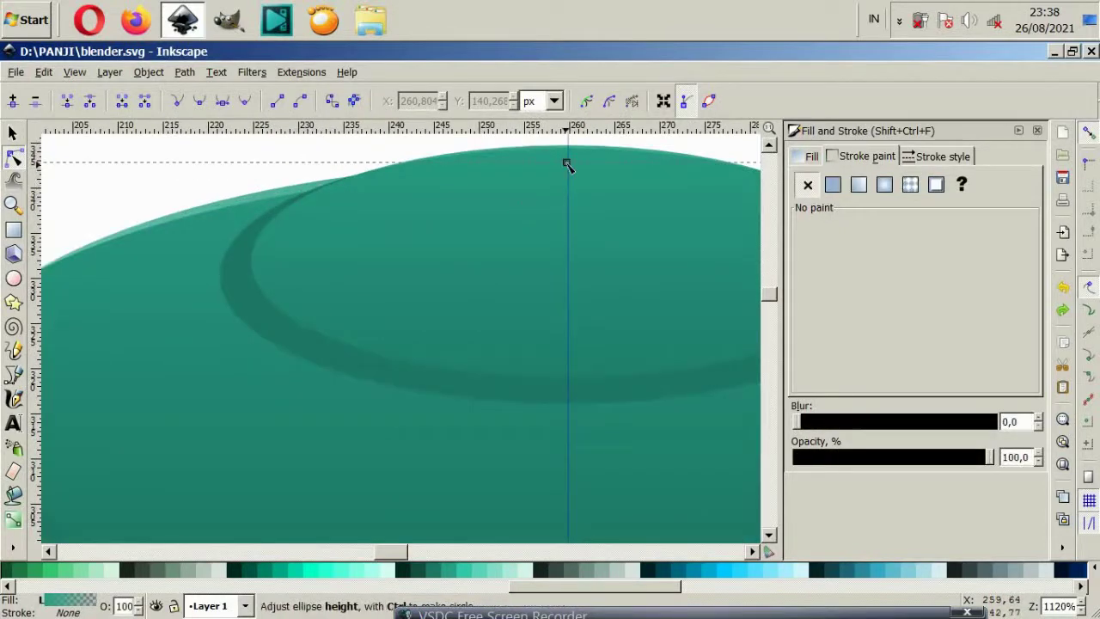
key("s")
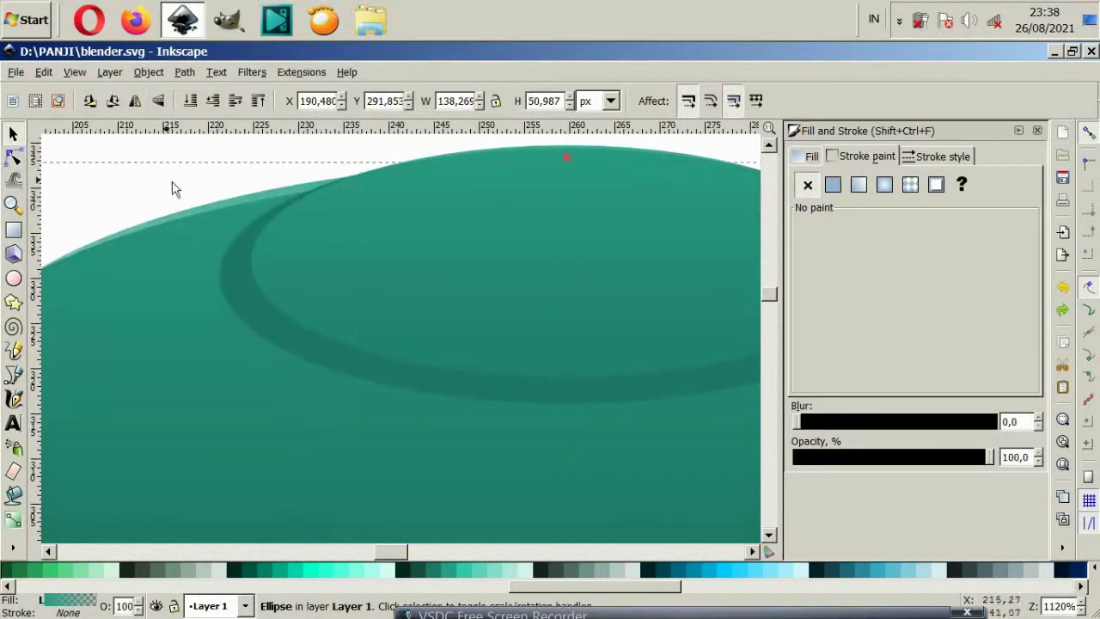
Drag the lid ellipse's top down so it is about 49.7 px tall
left_click_drag(567, 158, 566, 166)
scroll(329, 281, "down", 2)
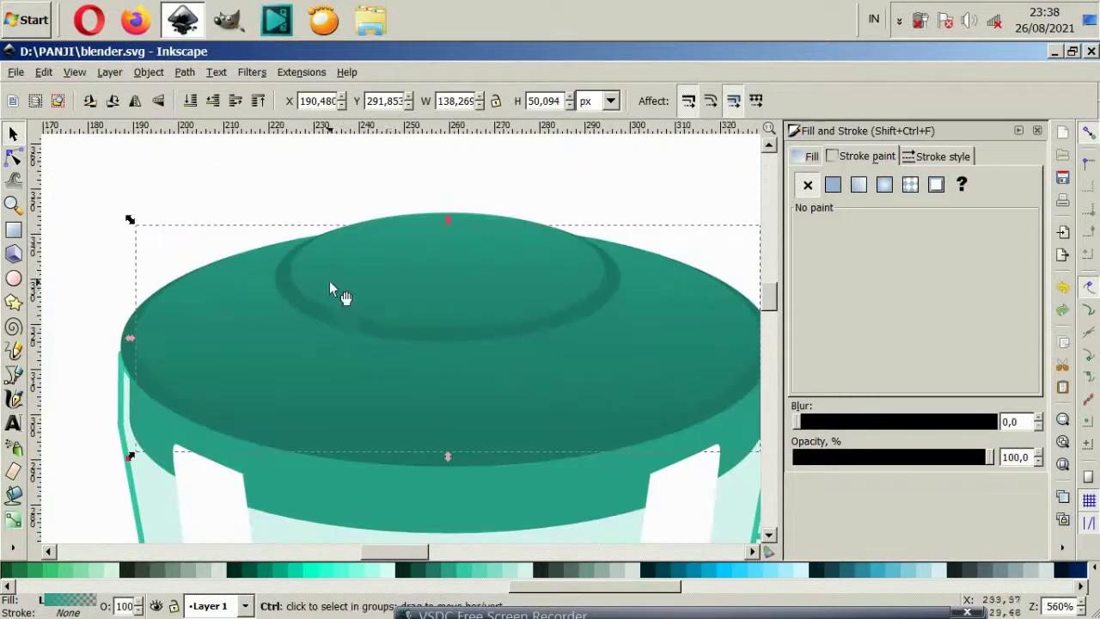
key("ctrl+z")
key("ctrl+z")
key("ctrl+shift+z")
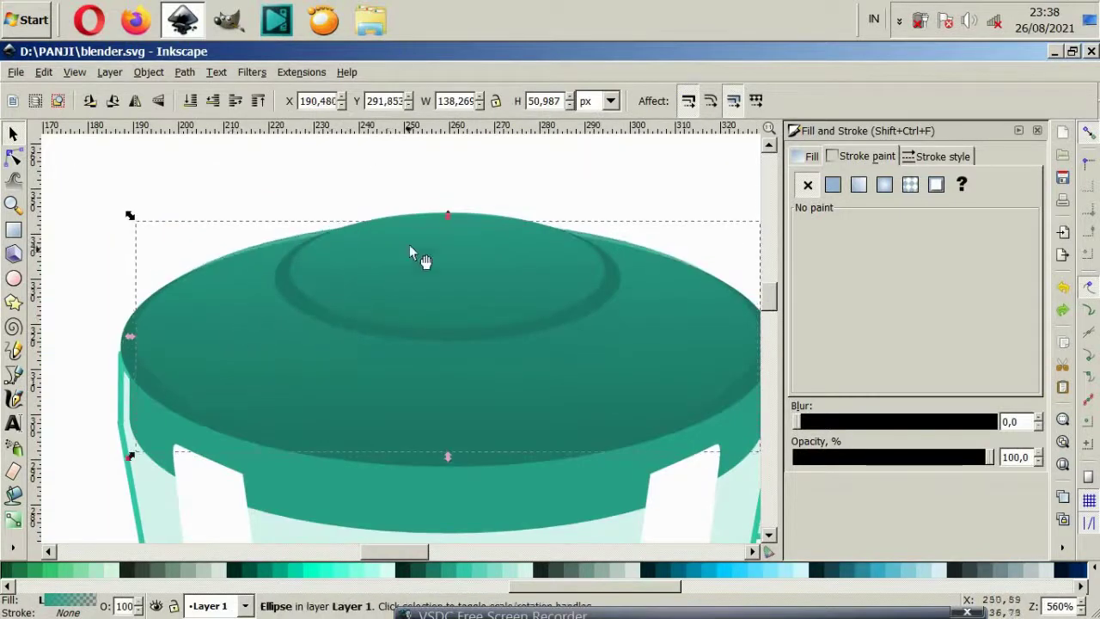
left_click_drag(449, 217, 448, 225)
key("Escape")
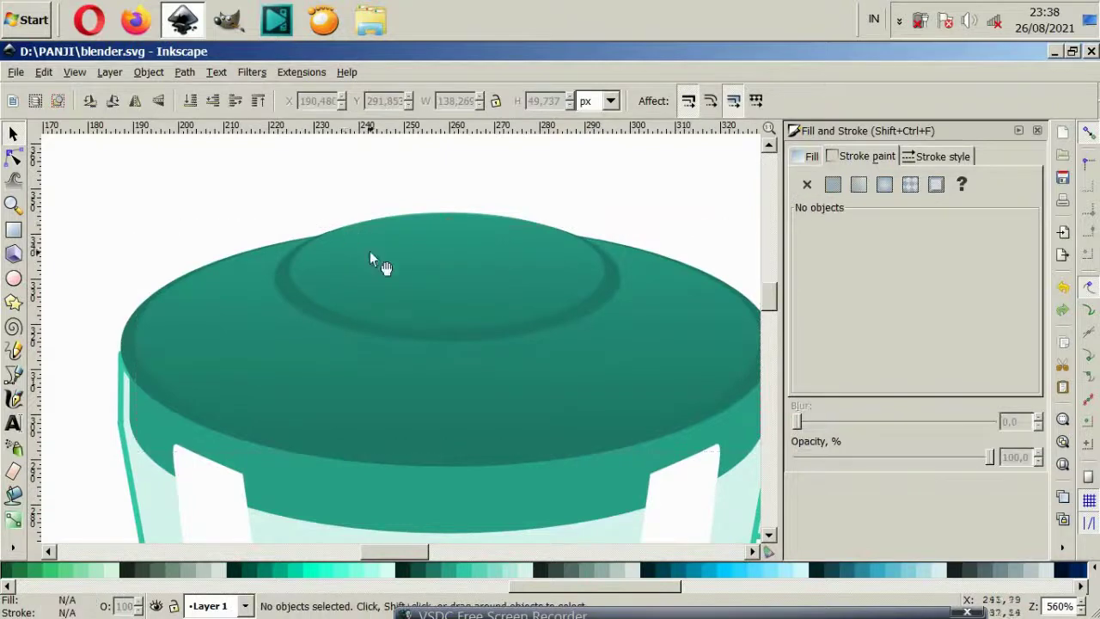
scroll(378, 245, "down", 2)
scroll(618, 391, "down", 2)
scroll(609, 383, "down", 3)
scroll(608, 378, "down", 2)
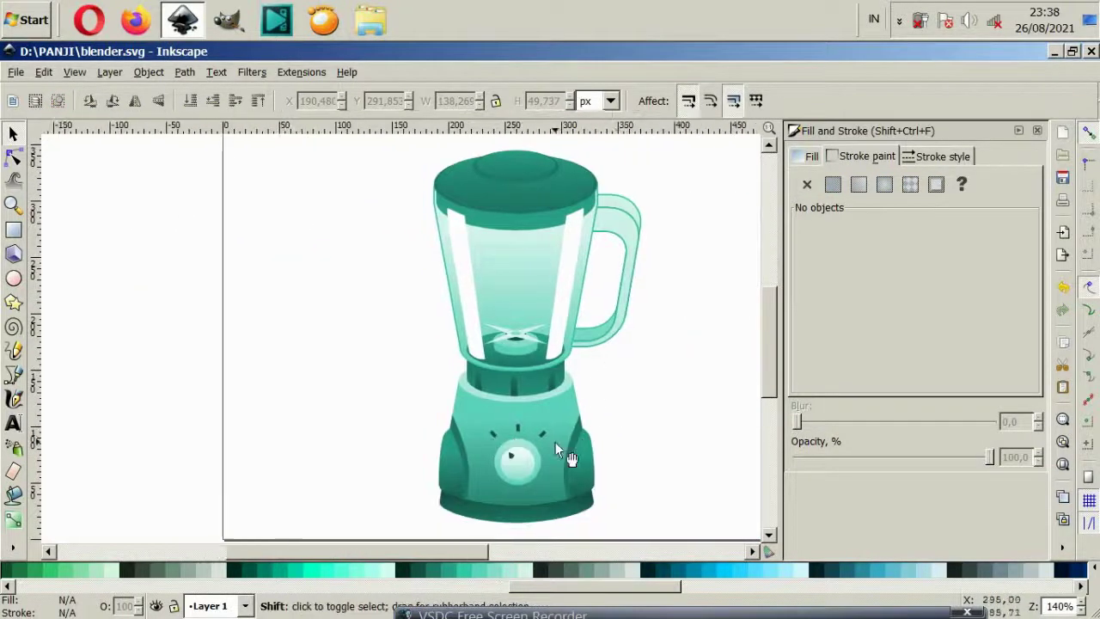
Draw an opaque dark teal 335 × 354 px rectangle and lower it behind the blender
scroll(555, 442, "right", 2)
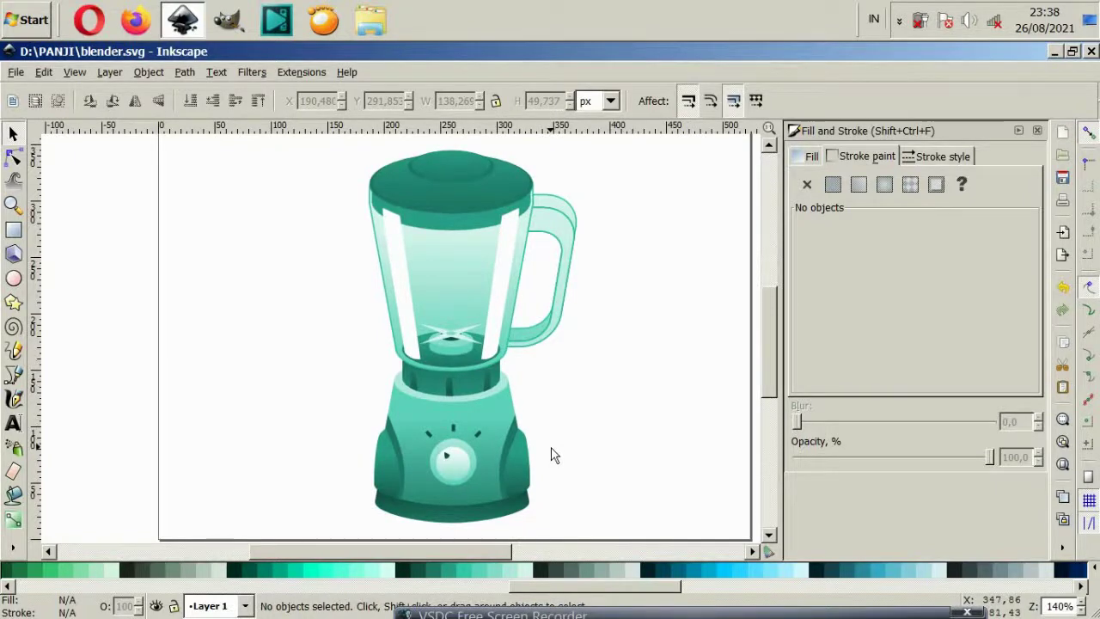
scroll(550, 457, "down", 1)
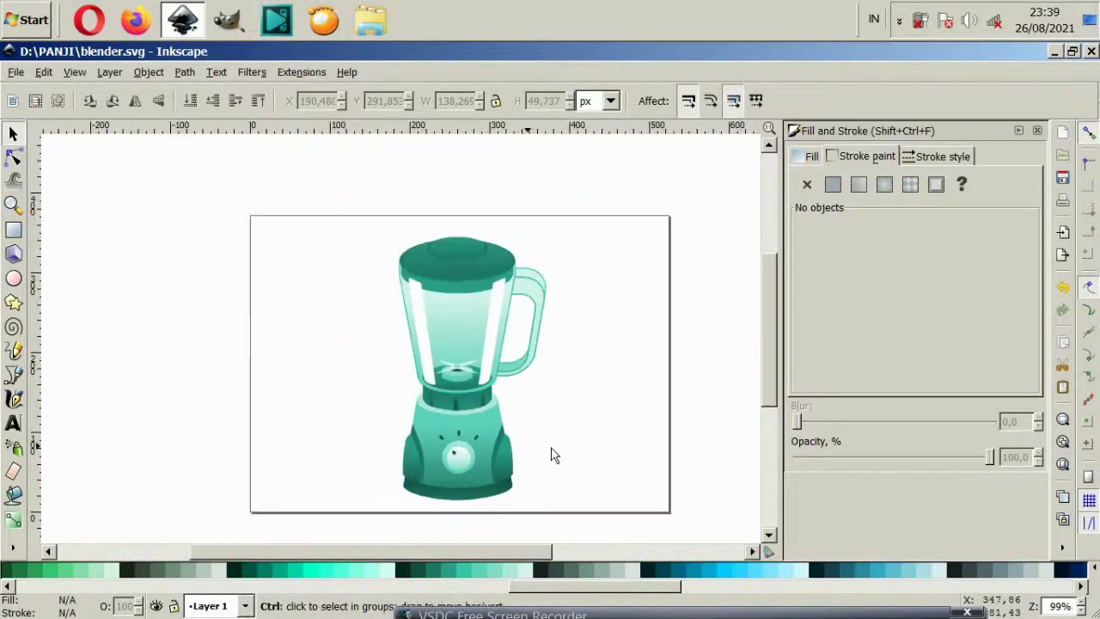
left_click(13, 231)
left_click_drag(298, 225, 564, 512)
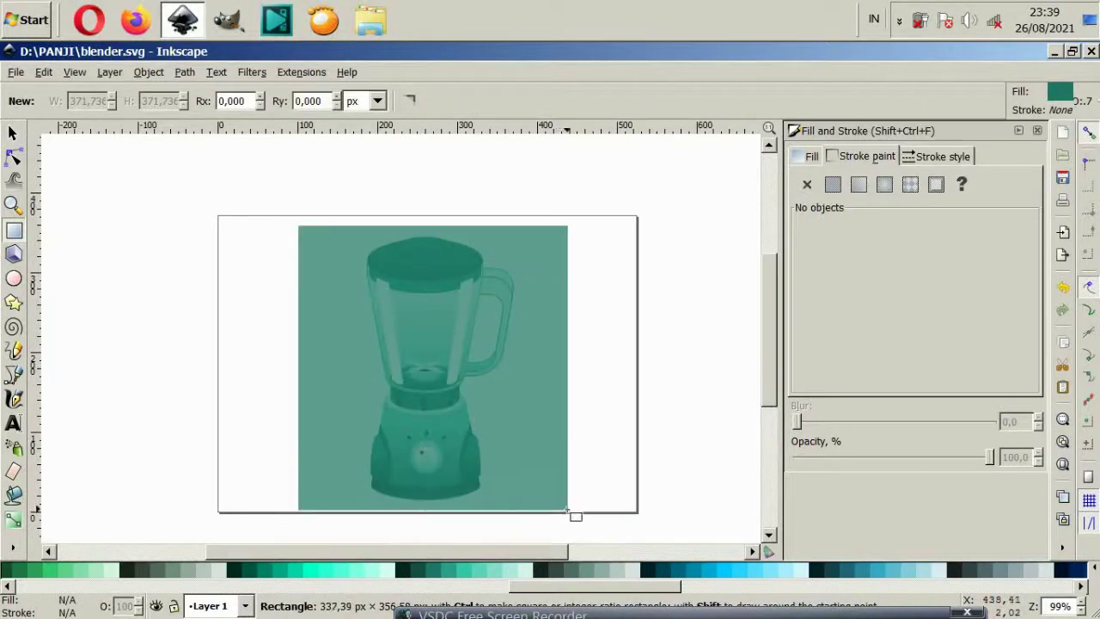
left_click_drag(572, 517, 566, 507)
left_click(14, 133)
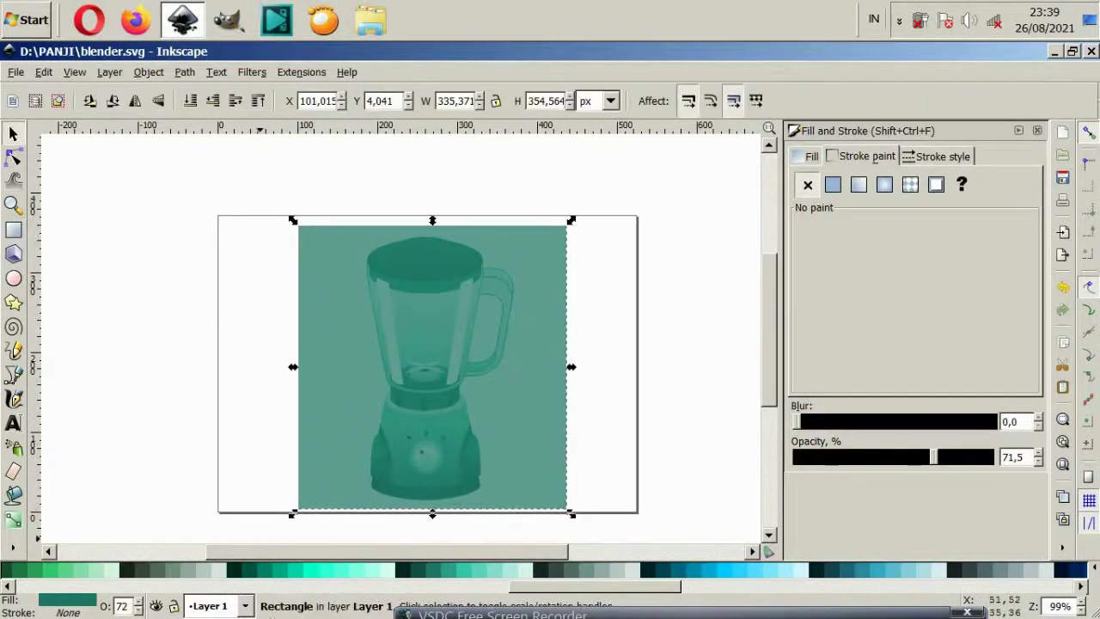
left_click(421, 571)
left_click_drag(935, 462, 992, 458)
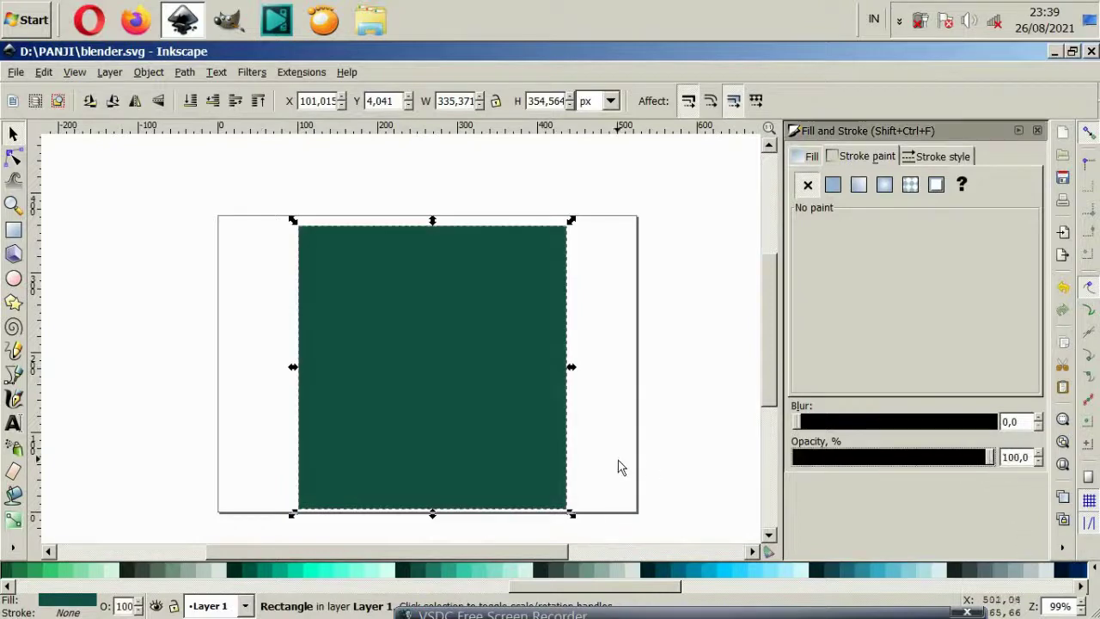
key("Page_Down")
key("Page_Down")
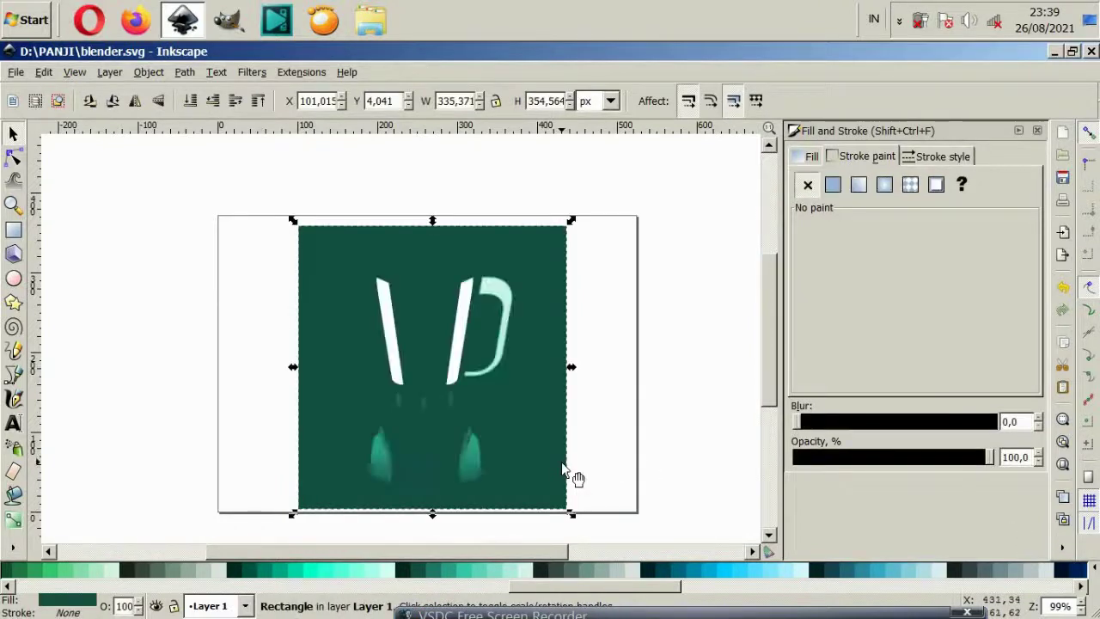
key("Page_Down")
key("Page_Down")
key("Page_Down")
Group all 32 blender parts, then select the glass body and handle inside the group
left_click(295, 183)
left_click_drag(334, 190, 536, 522)
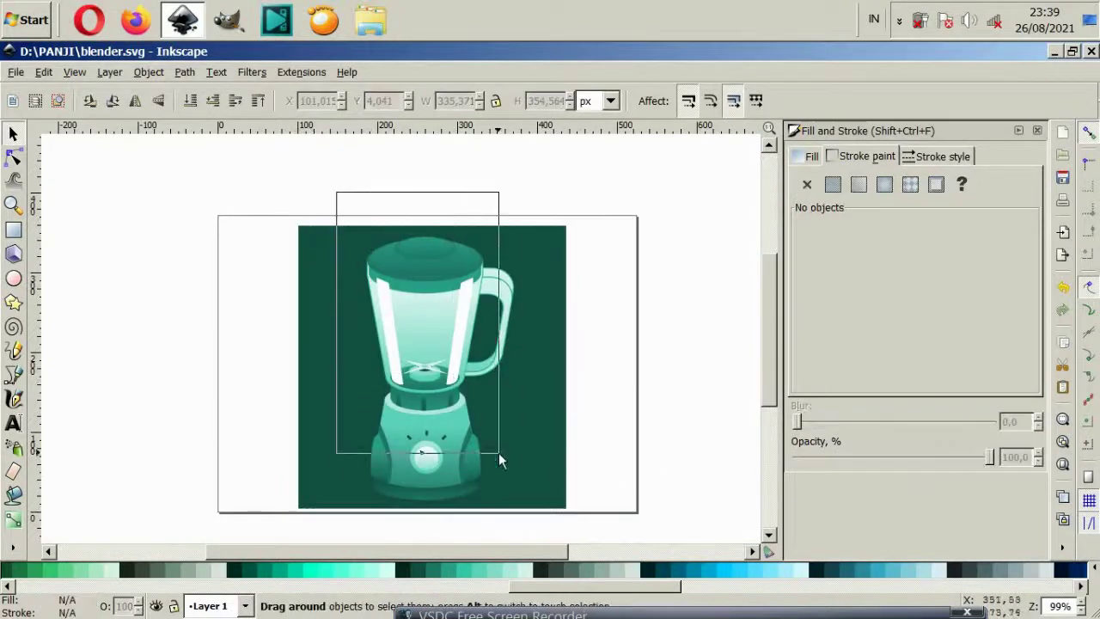
left_click_drag(452, 440, 449, 443)
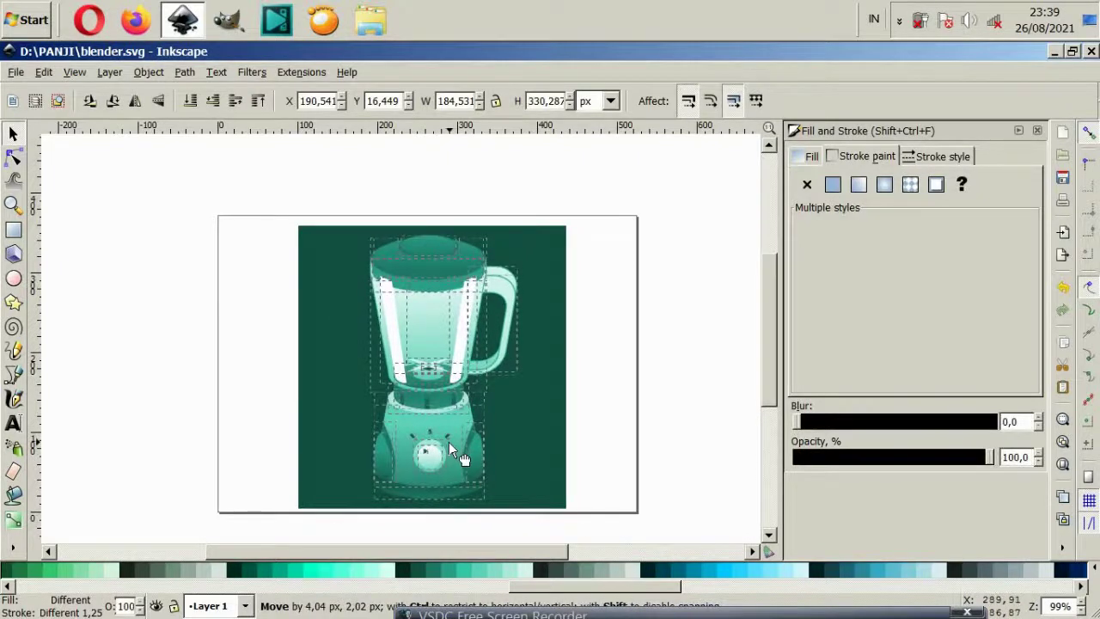
key("ctrl+g")
left_click(648, 461)
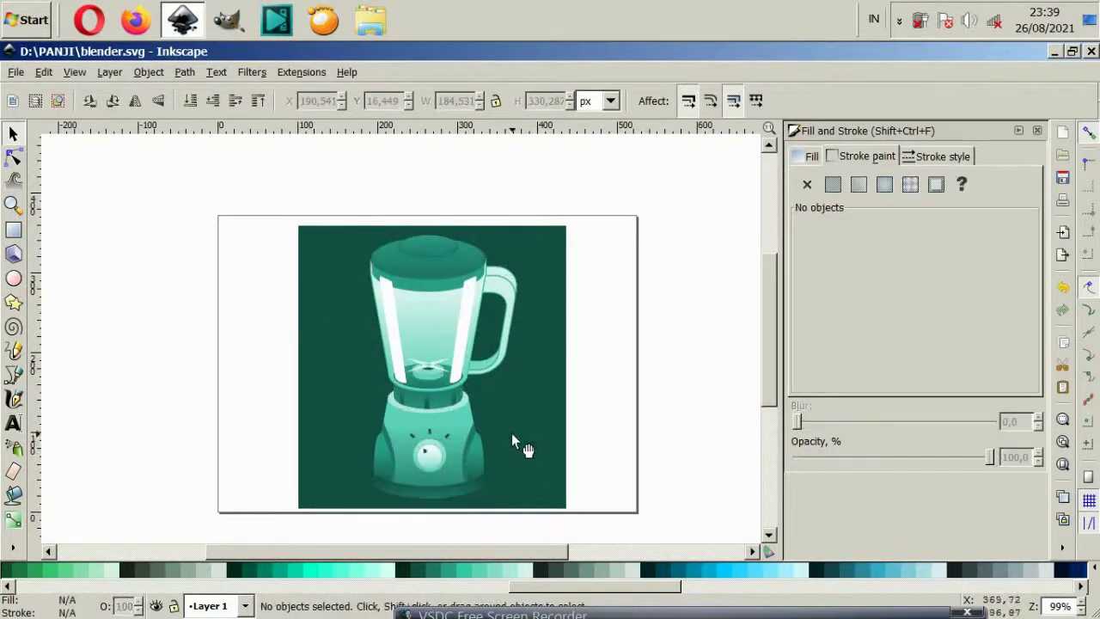
scroll(432, 309, "up", 2)
left_click(553, 320, "ctrl")
left_click(564, 255, "ctrl+shift")
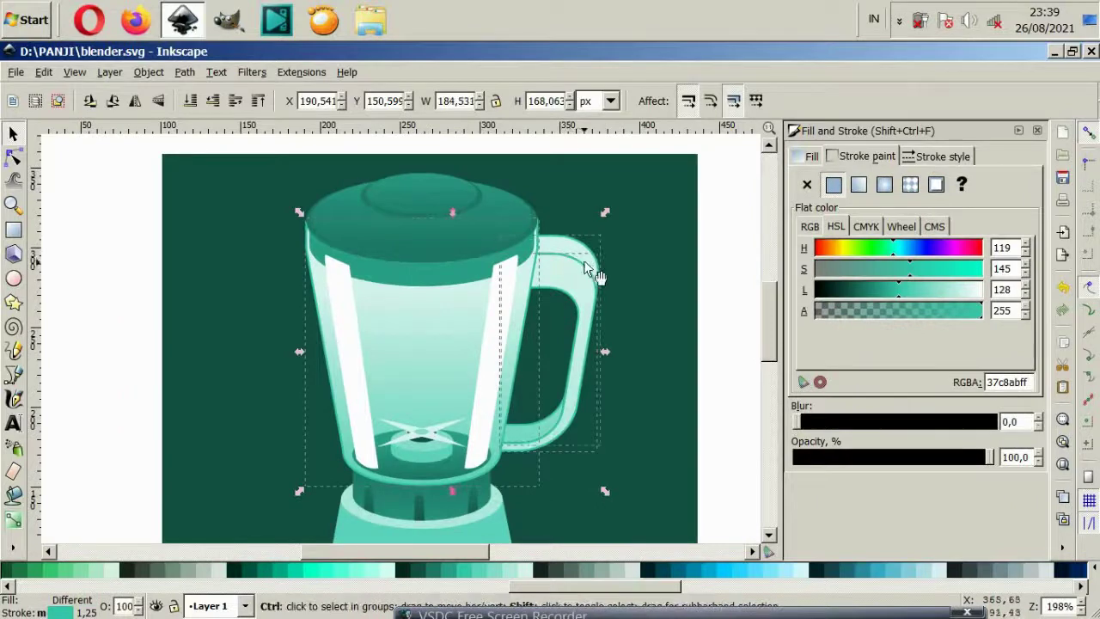
Try 50% opacity on the selected glass parts, then undo it
double_click(1014, 458)
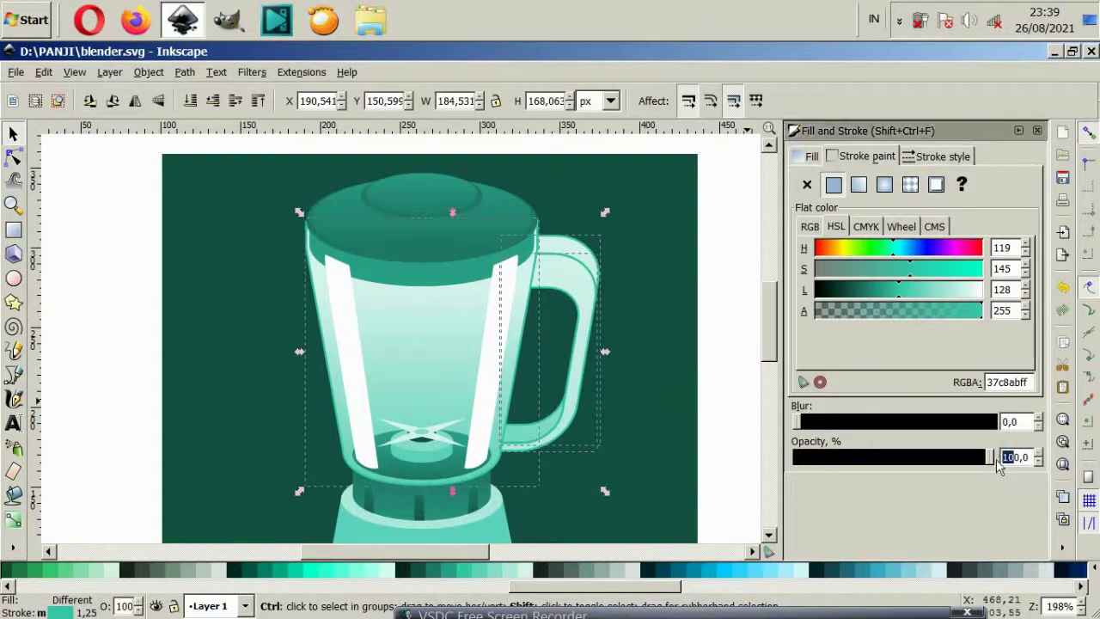
type("50")
key("Return")
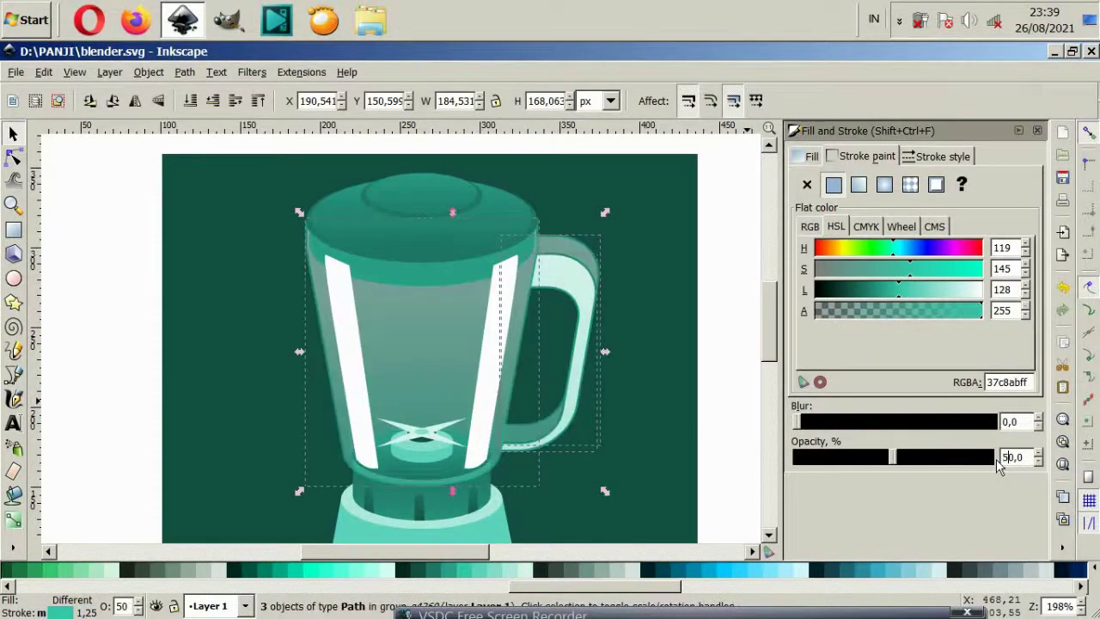
key("ctrl+z")
Set the handle and glass body to 80% opacity
left_click(579, 278)
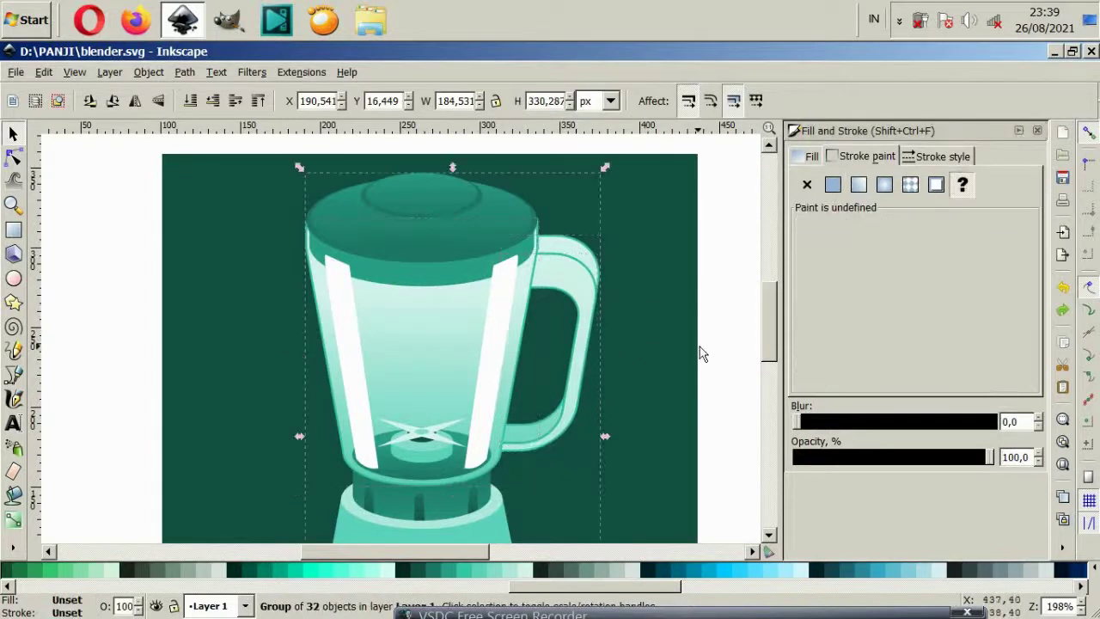
left_click(699, 350)
left_click(575, 292, "ctrl")
left_click(445, 325, "ctrl+shift")
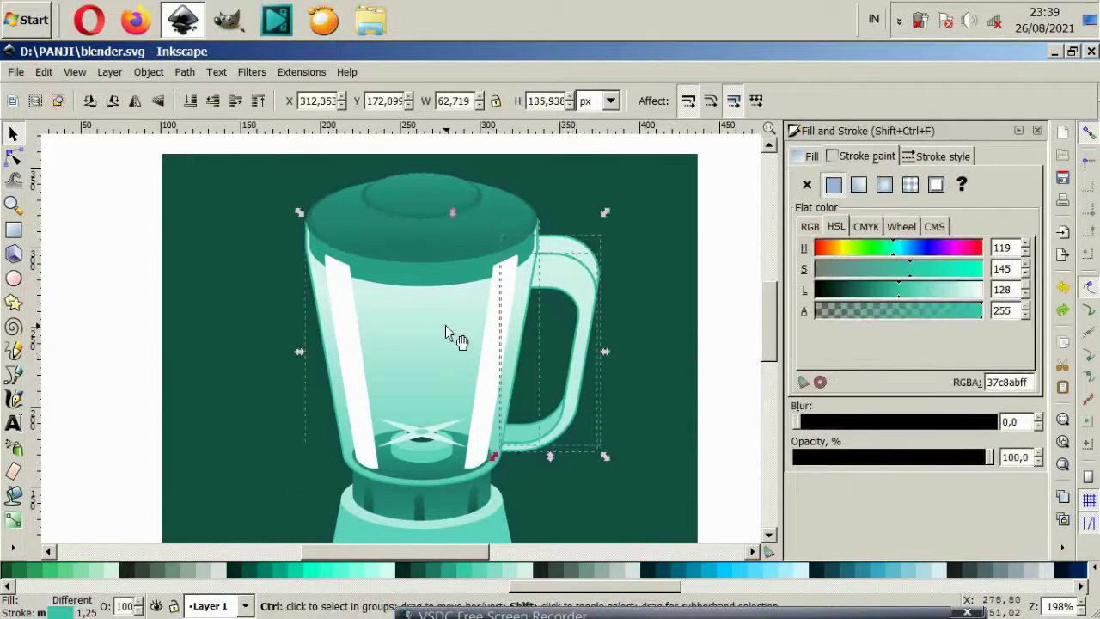
double_click(1012, 457)
type("80")
key("Return")
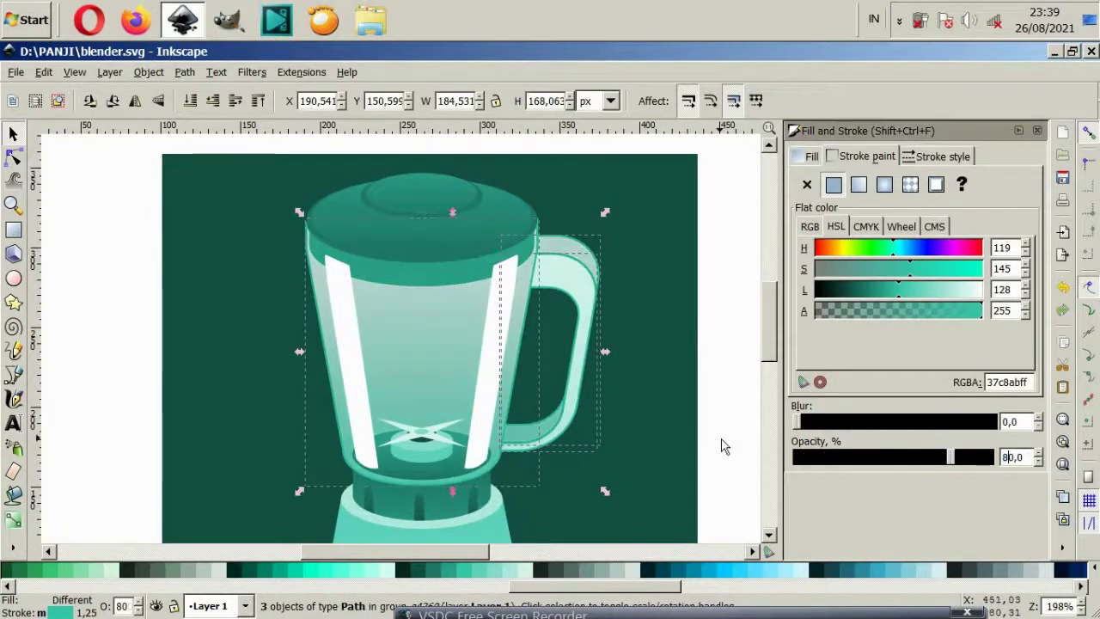
Try 70% opacity on the glass body, then undo back to full opacity
left_click(661, 427)
left_click(661, 427)
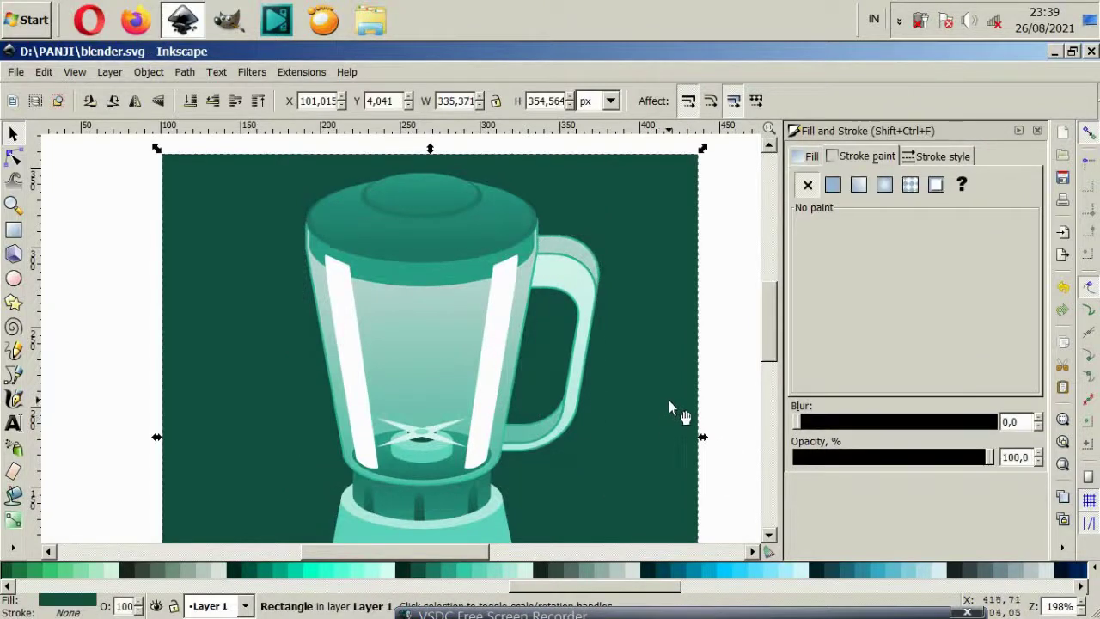
left_click_drag(668, 399, 238, 422)
key("ctrl+z")
left_click(415, 395, "ctrl")
left_click_drag(441, 372, 385, 381)
key("ctrl+z")
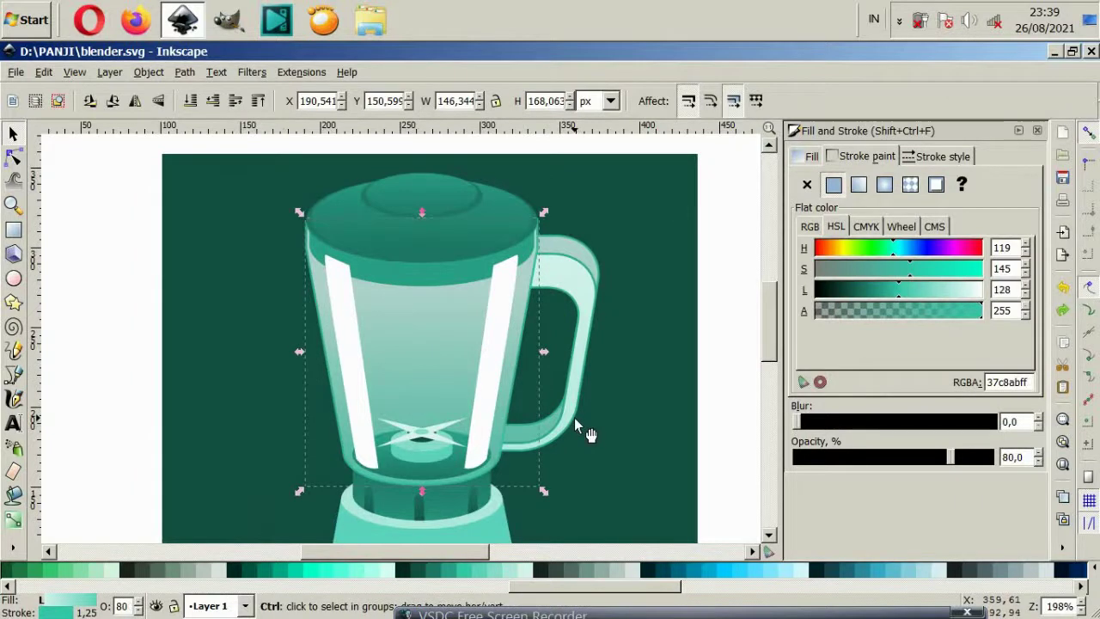
left_click(1004, 457)
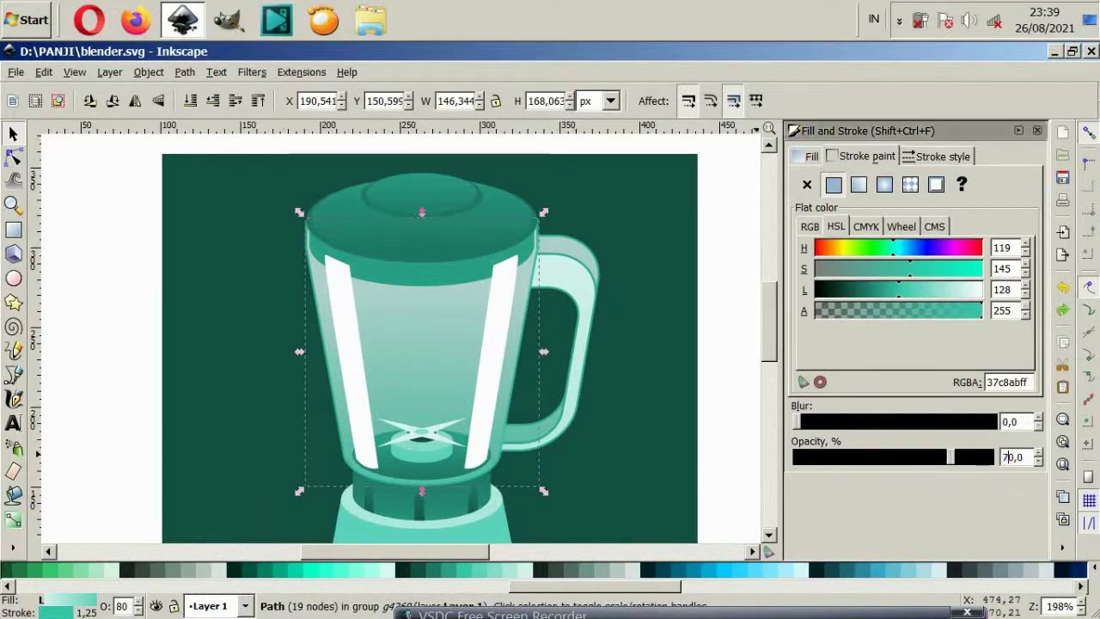
key("Return")
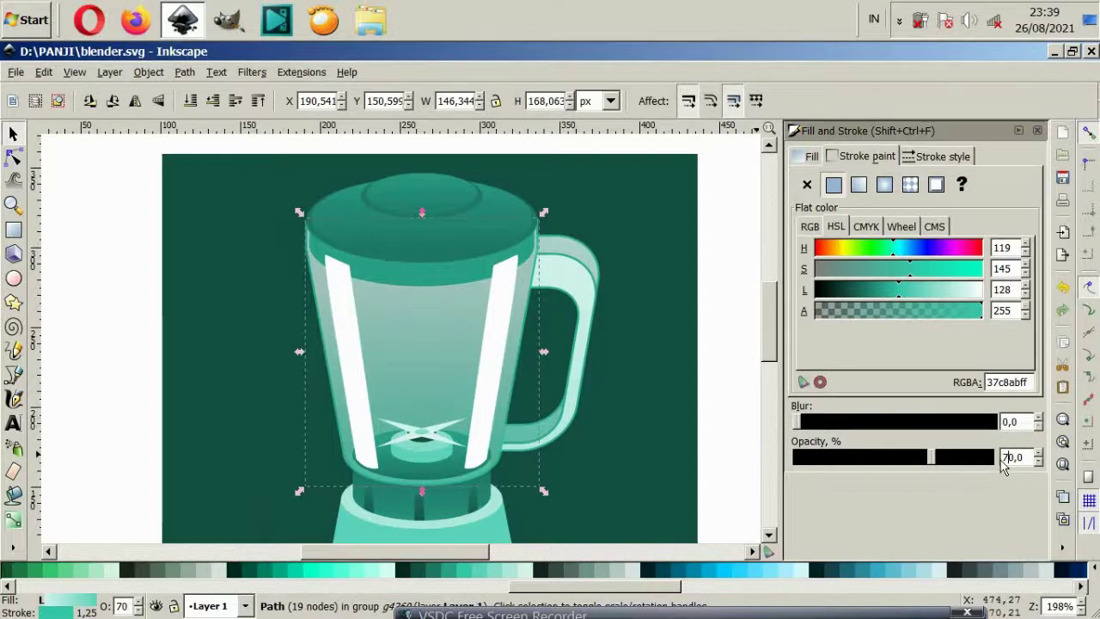
key("ctrl+z")
key("ctrl+z")
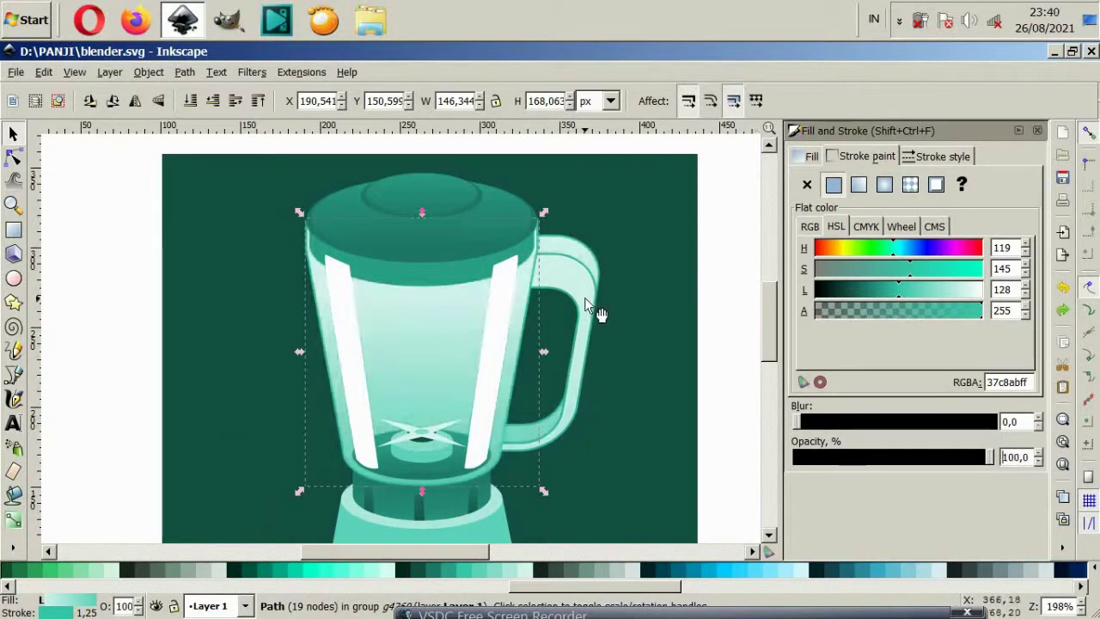
Set the jug handle and glass-body pieces to 50% opacity
left_click(585, 300, "shift")
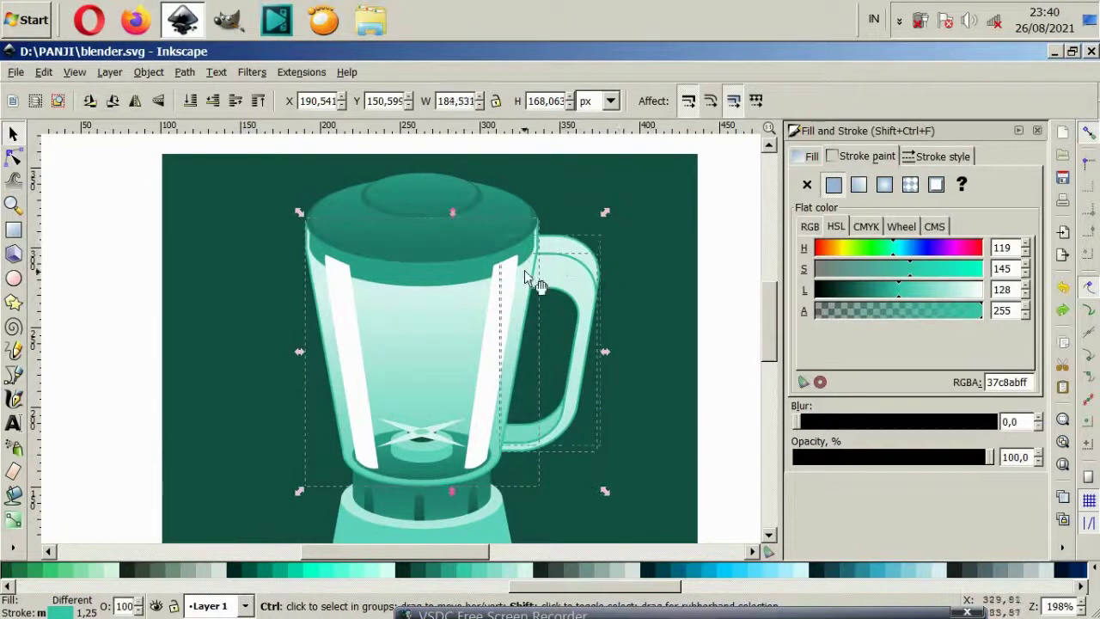
left_click(331, 329, "shift")
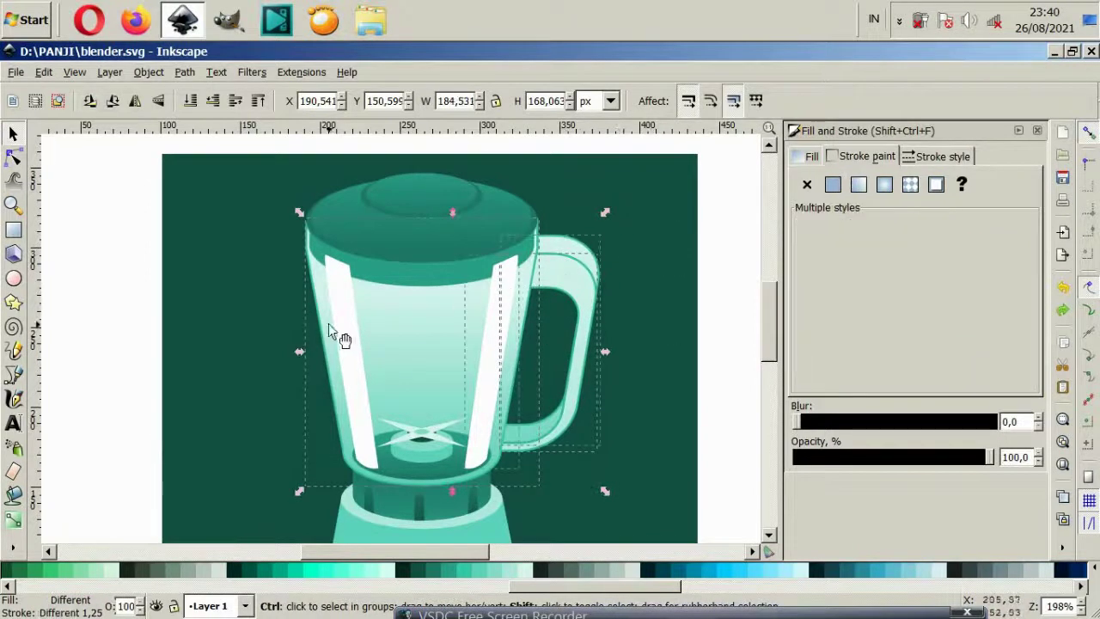
double_click(1003, 458)
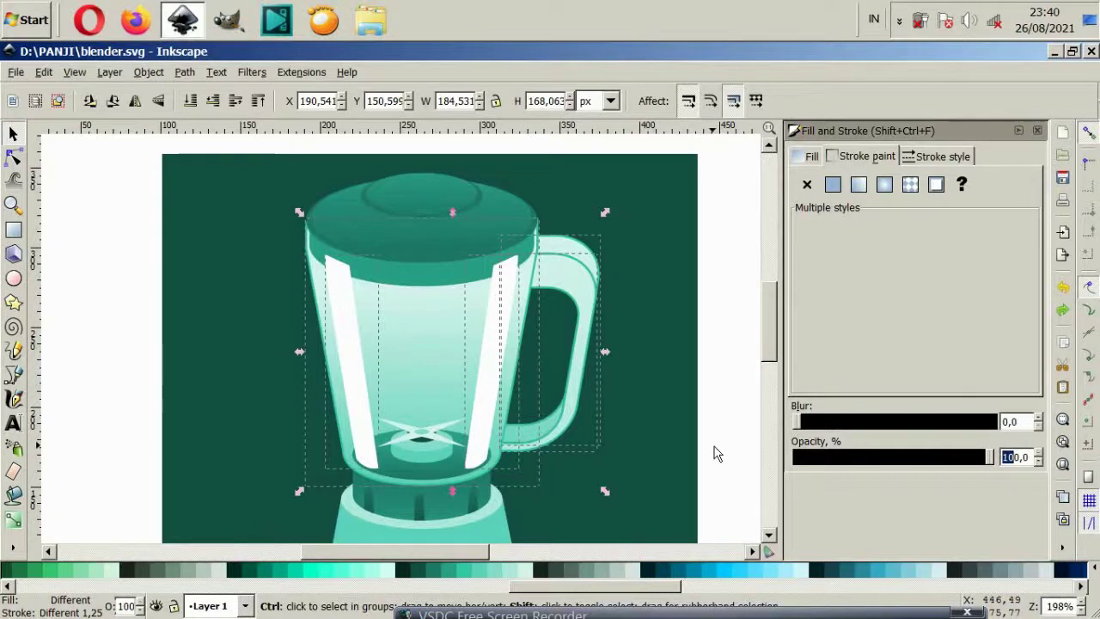
type("50")
key("Return")
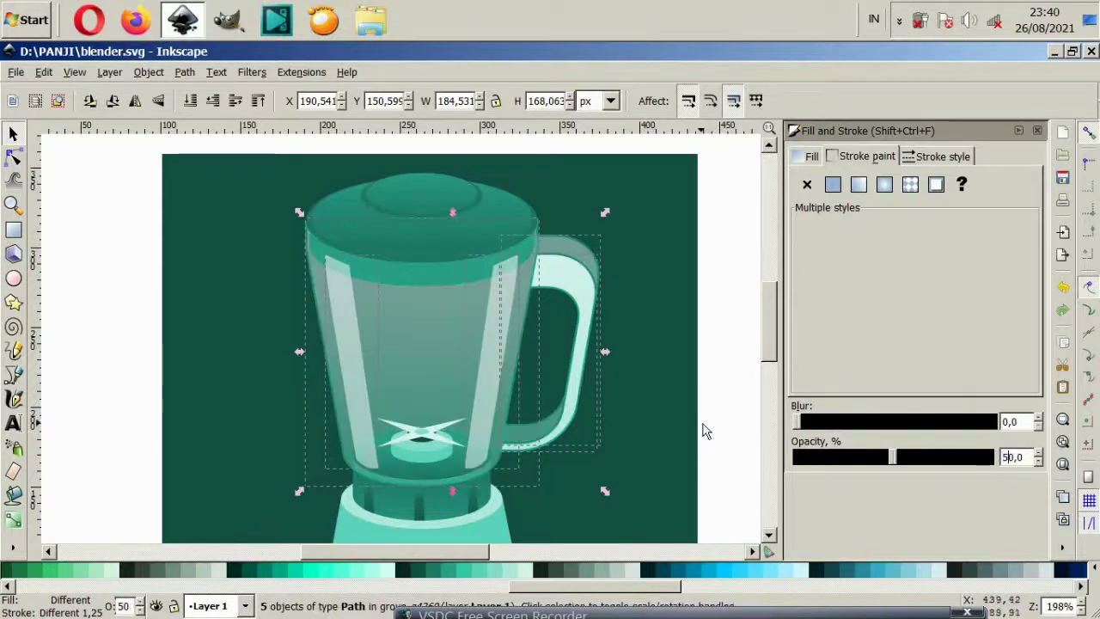
Try moving the handle and the blender group, undoing both moves
left_click(625, 307)
left_click(596, 280)
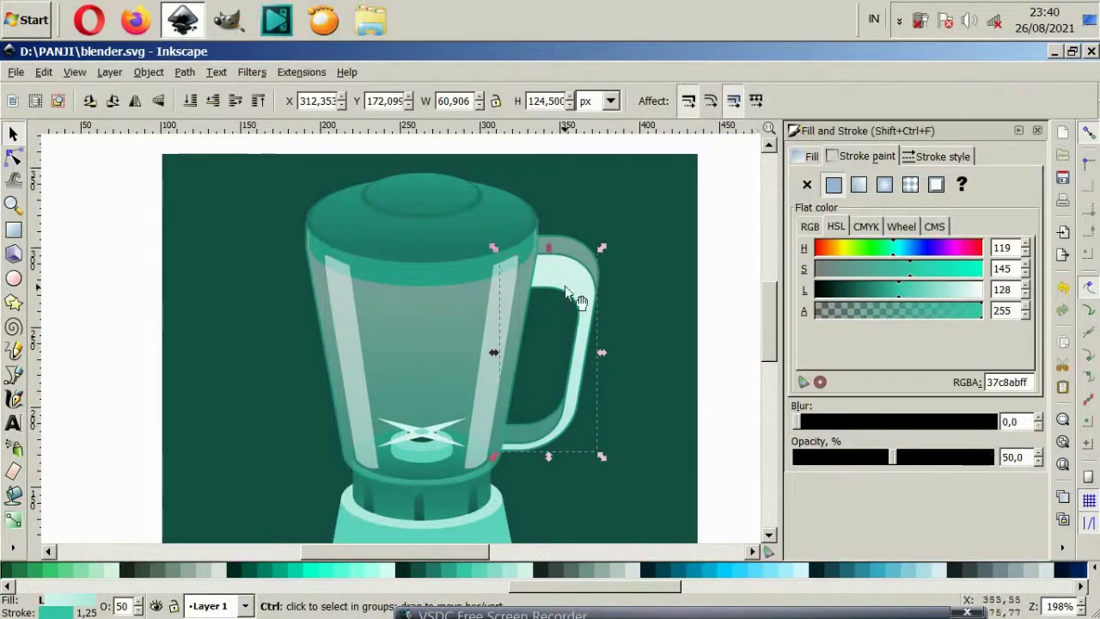
left_click_drag(596, 280, 645, 322)
key("ctrl+z")
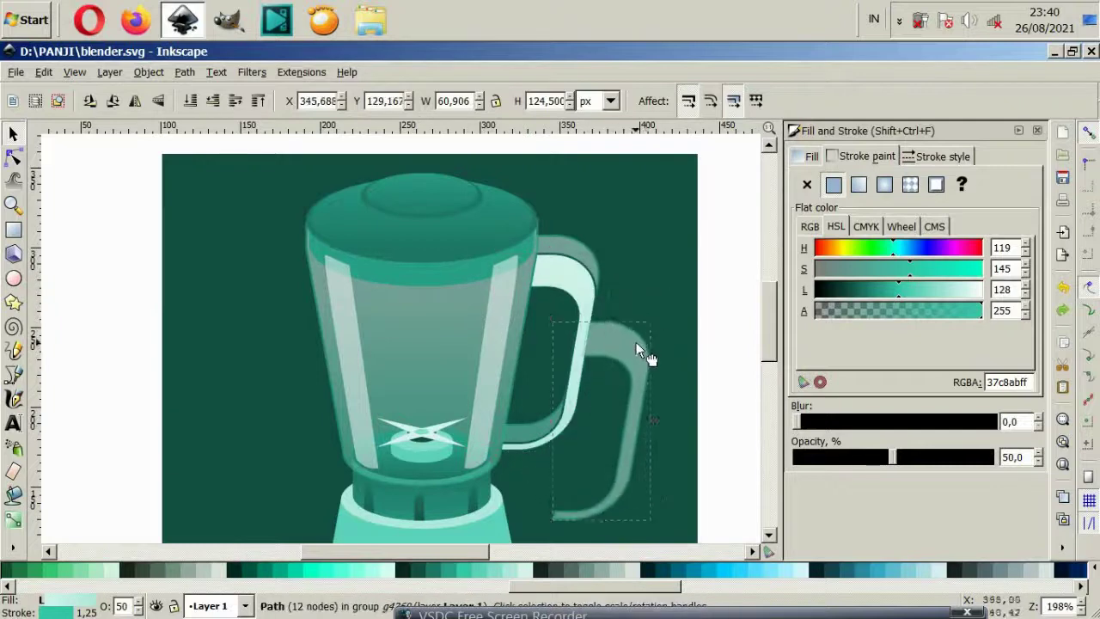
left_click_drag(560, 262, 631, 248)
key("Escape")
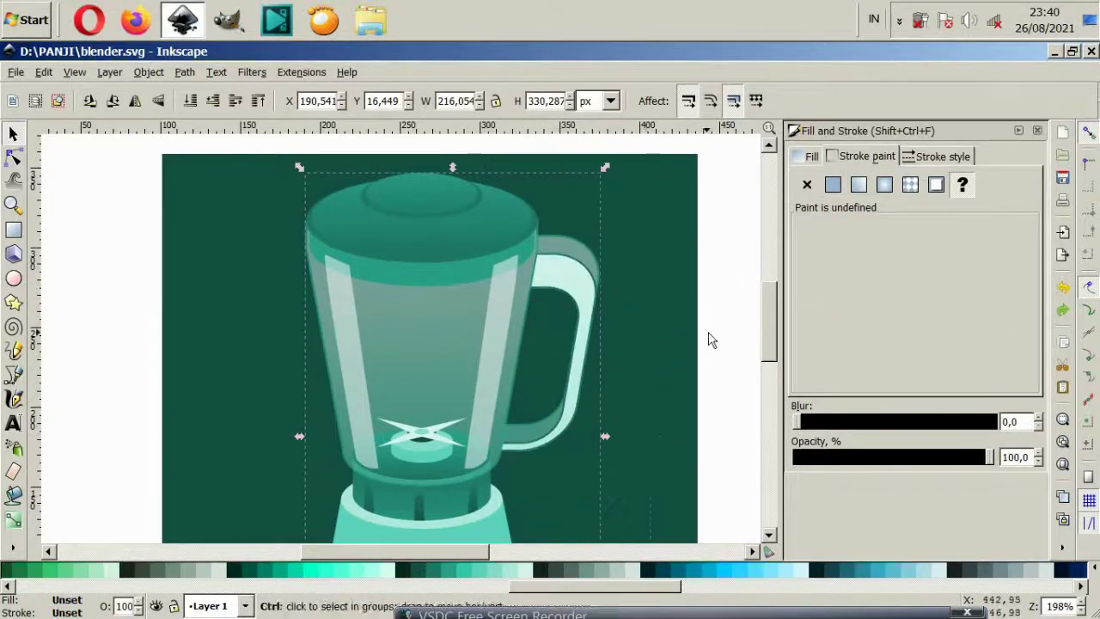
key("Escape")
Offset the 50% teal #37C8AB handle copy slightly right of the handle
left_click_drag(591, 299, 639, 340)
mouse_move(590, 311)
left_mouse_down()
mouse_move(615, 311)
mouse_move(697, 421)
left_mouse_up()
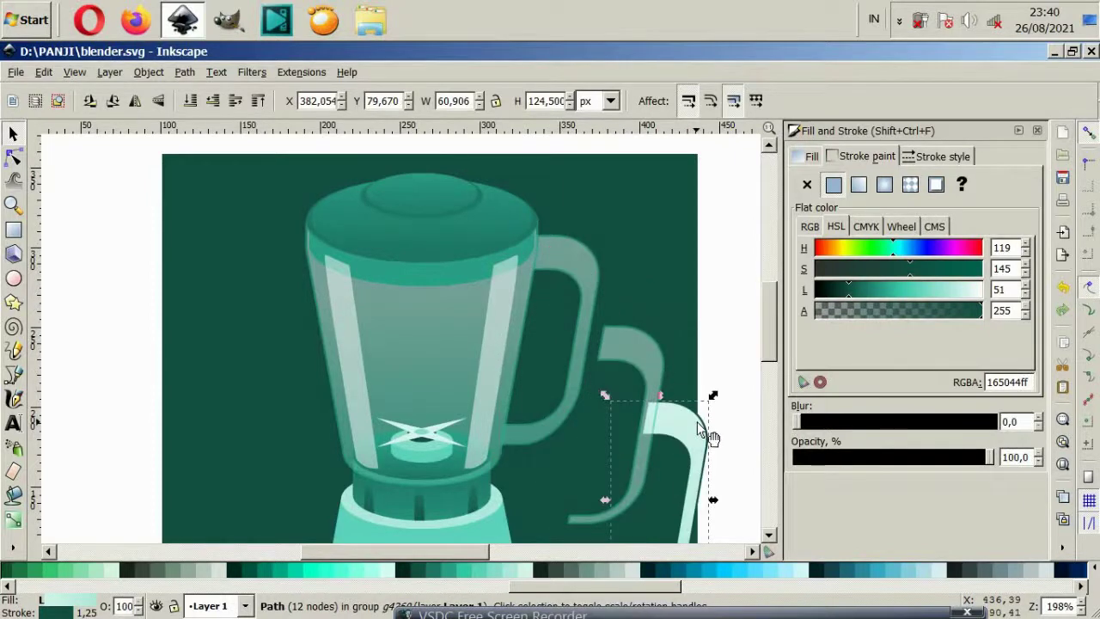
key("ctrl+z")
key("ctrl+z")
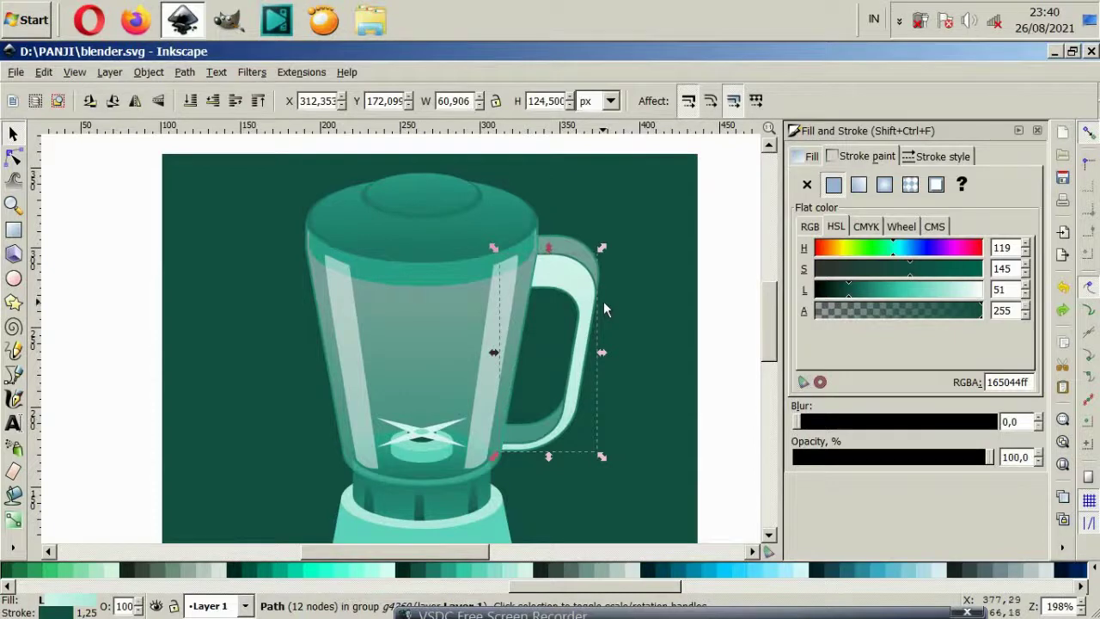
key("Escape")
left_click(603, 309, "ctrl")
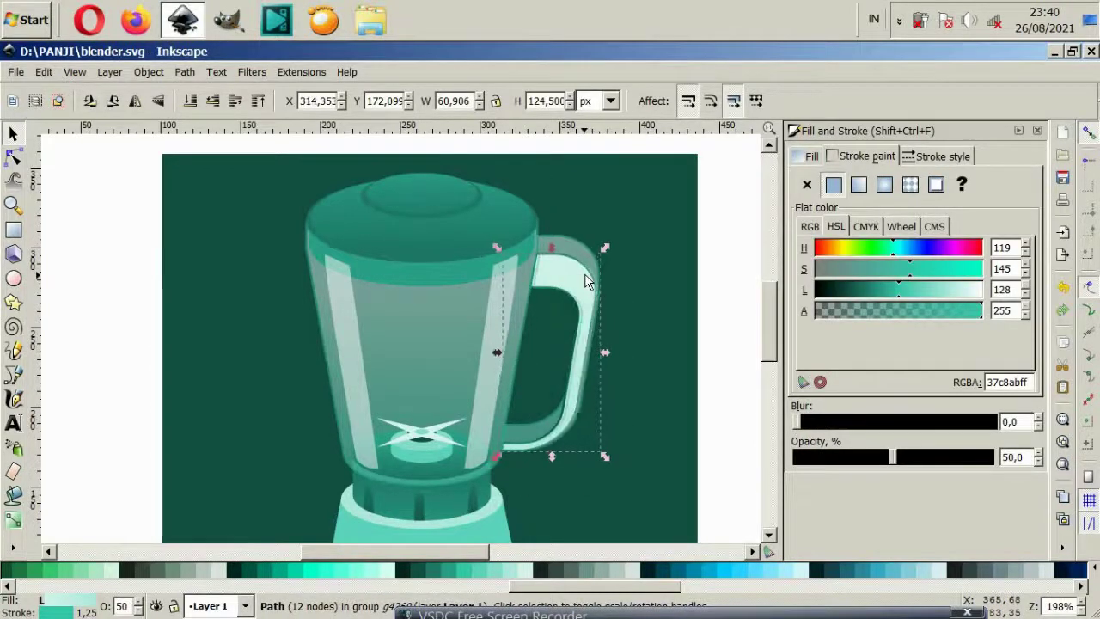
key("Right")
key("Right")
key("Right")
key("Right")
key("Right")
key("Right")
left_click(541, 275)
Reposition the handle paths, nudging the light translucent handle two steps left
double_click(541, 275)
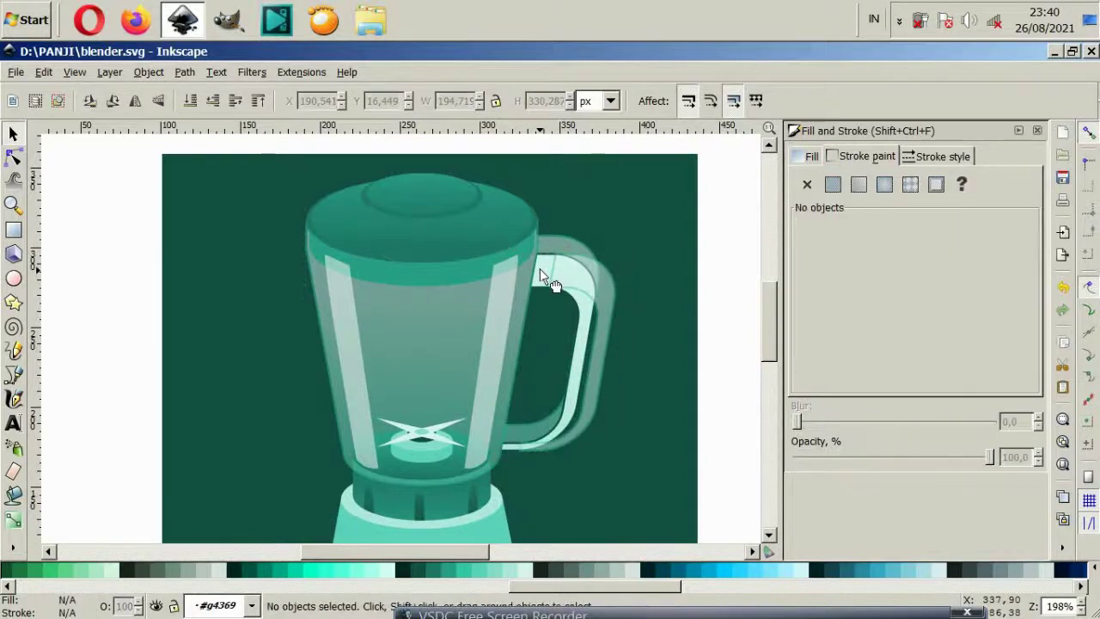
left_click(550, 283)
key("ctrl+z")
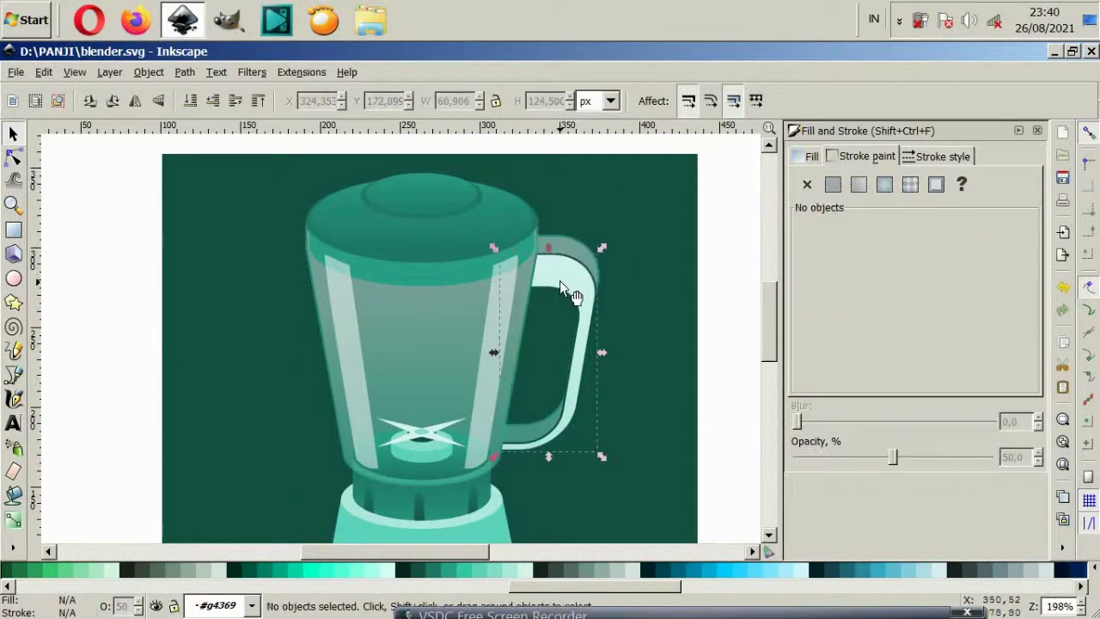
left_click(559, 280, "alt")
scroll(562, 283, "up", 4)
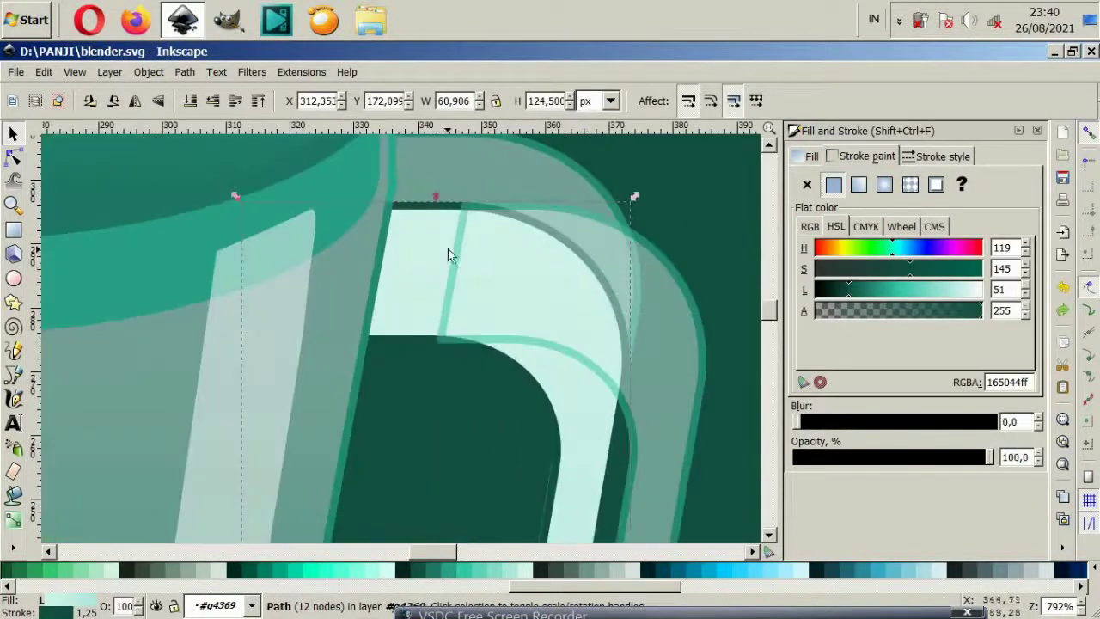
left_click_drag(417, 221, 415, 255)
key("Escape")
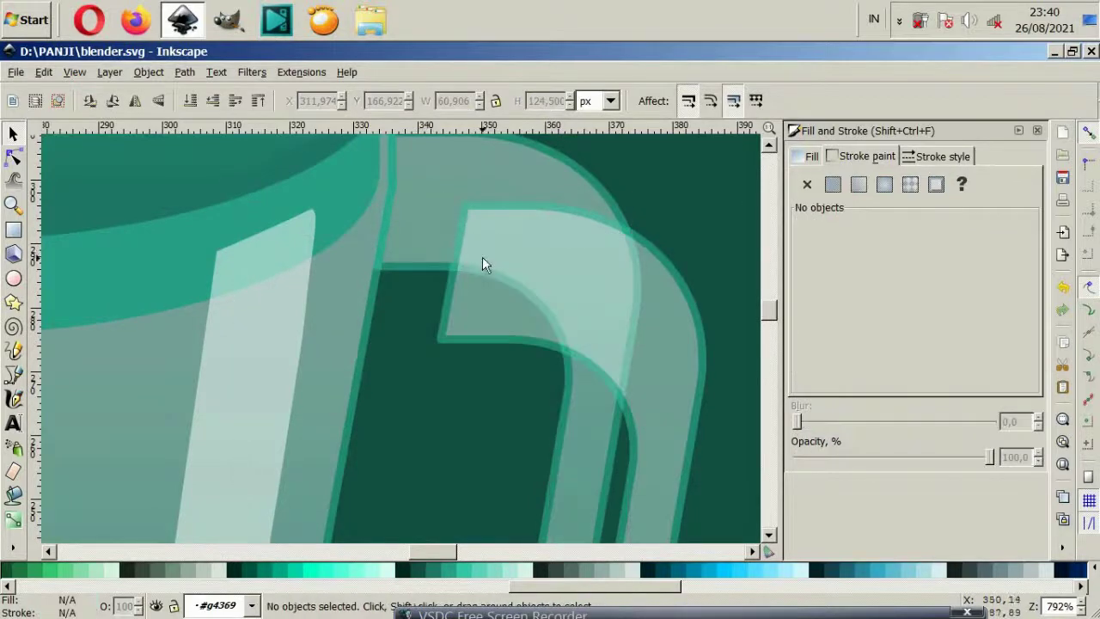
left_click(463, 256)
key("Left")
key("Left")
key("Left")
key("Left")
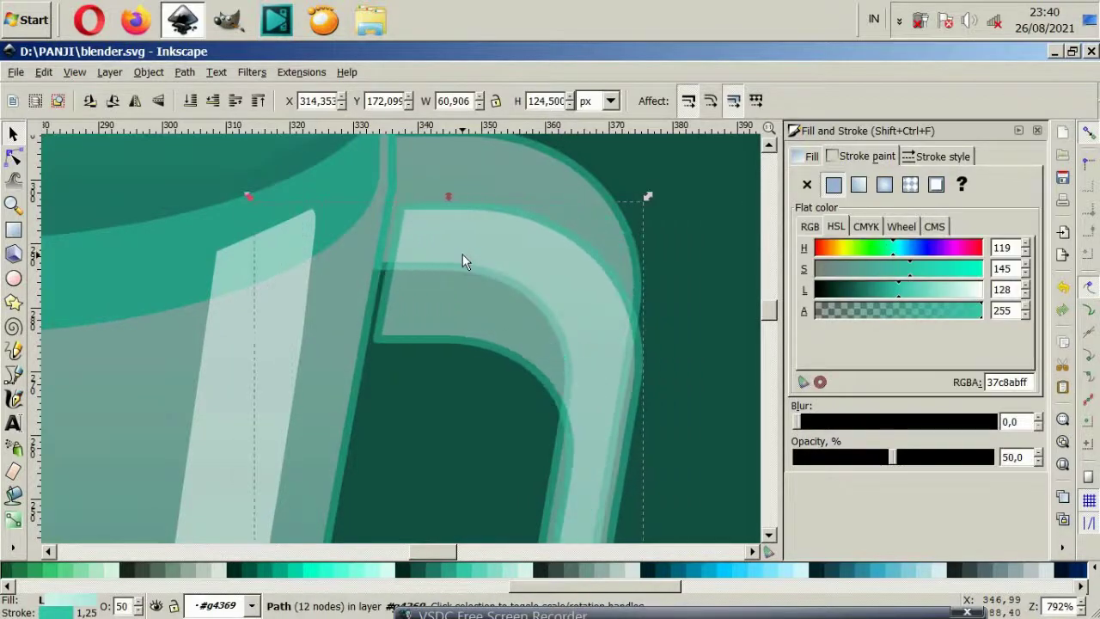
key("Left")
Raise the light handle's opacity from 50% to about 79.1%
scroll(462, 253, "down", 1)
scroll(489, 243, "down", 5)
key("Escape")
scroll(378, 310, "up", 2)
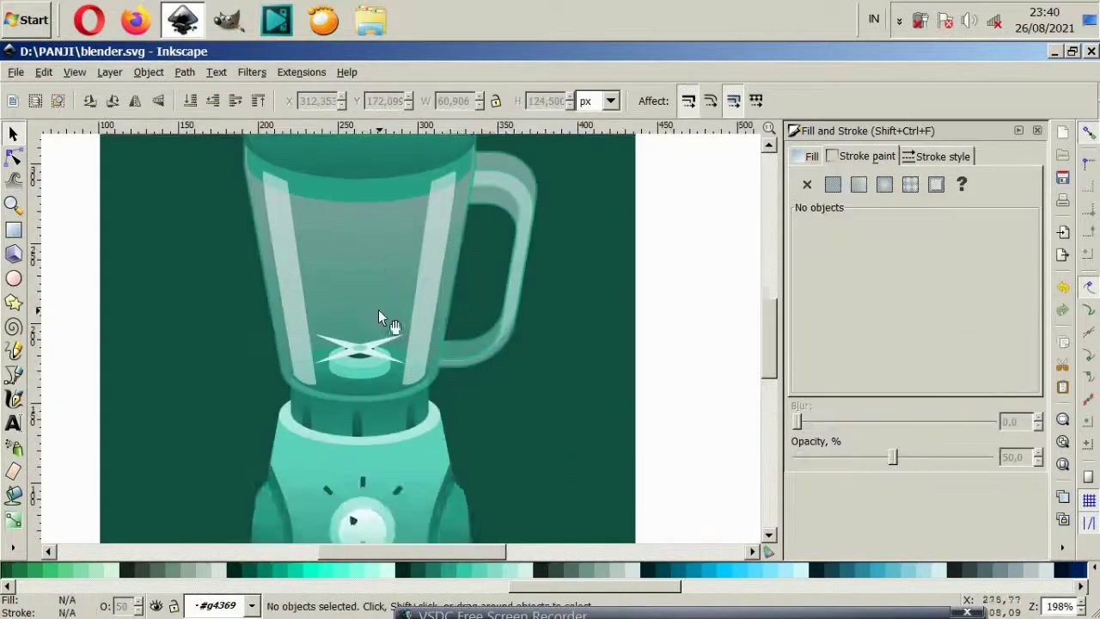
left_click(522, 273)
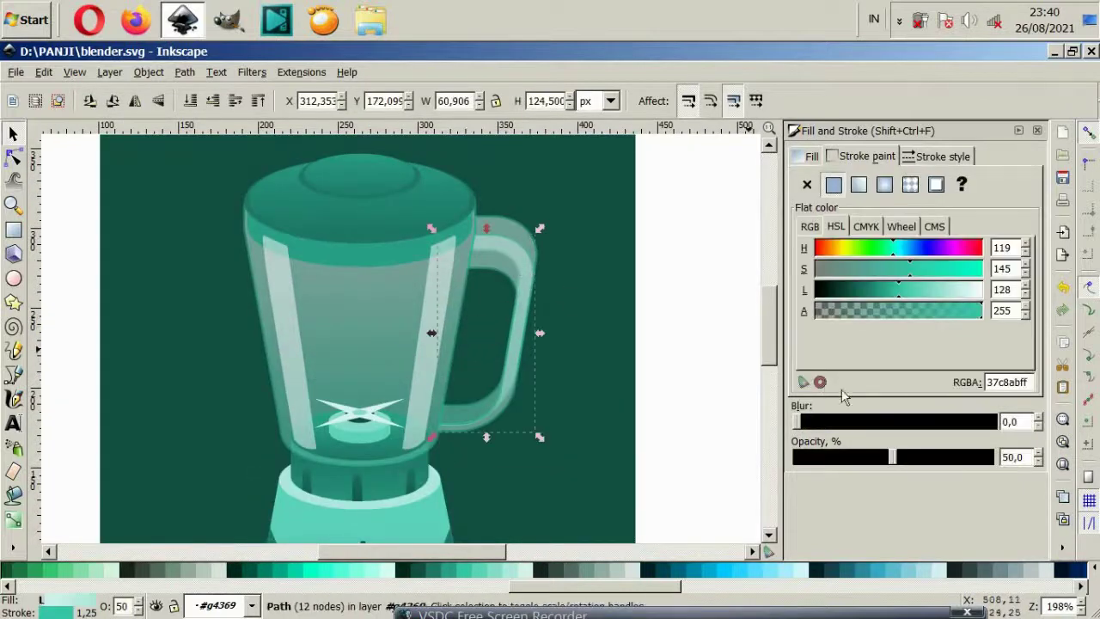
mouse_move(896, 459)
left_mouse_down()
mouse_move(969, 461)
mouse_move(954, 467)
left_mouse_up()
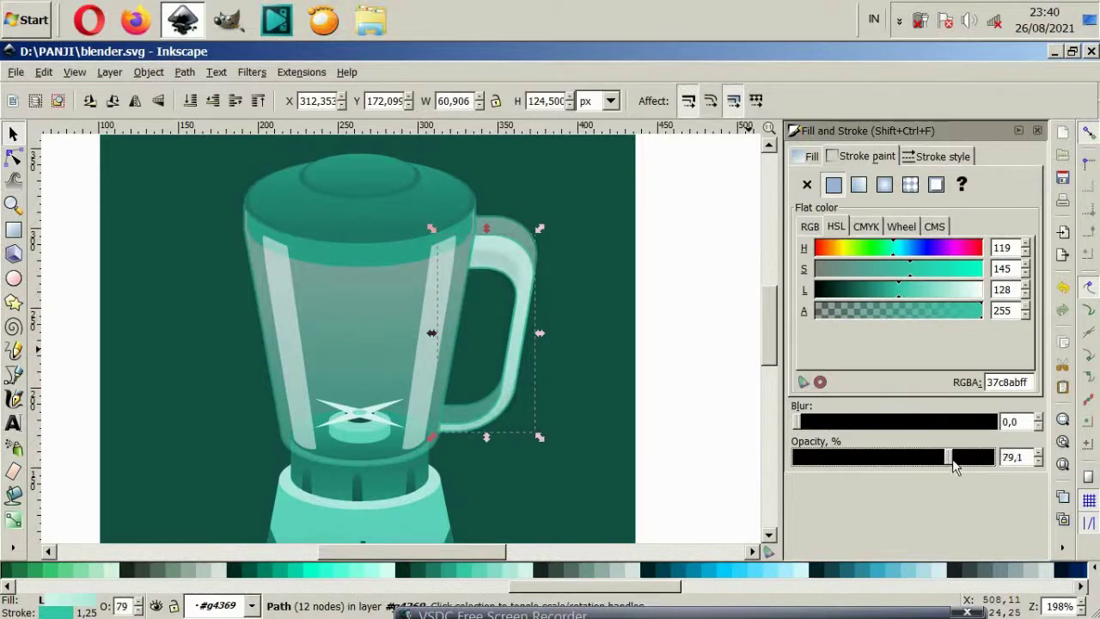
left_click(756, 432)
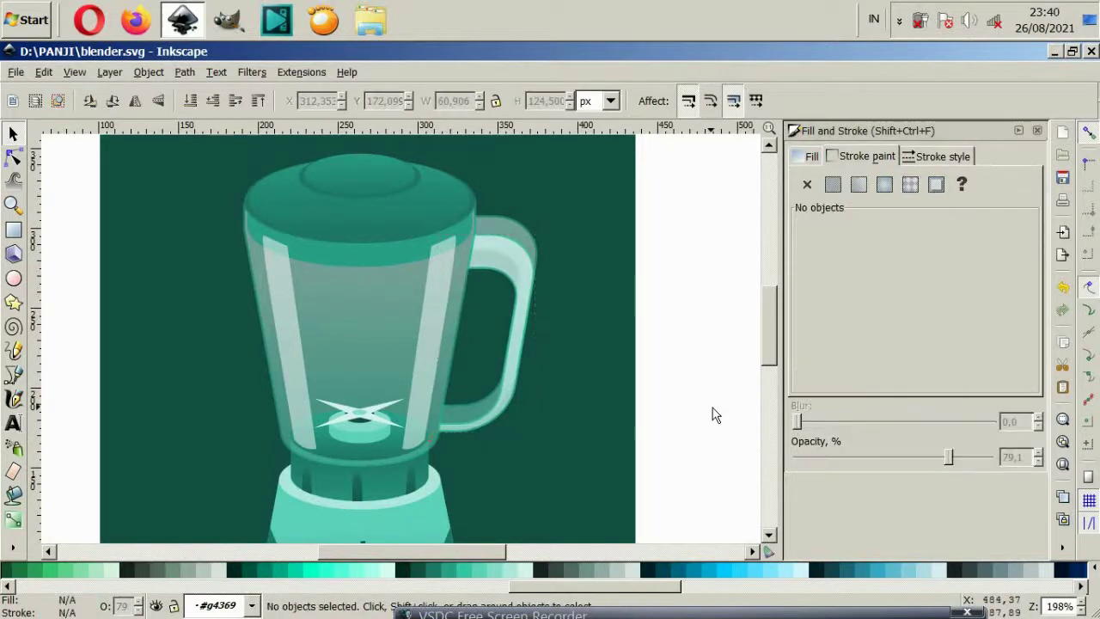
Try mint and teal swatches on the background rectangle, settling on a medium teal
left_click(371, 304)
scroll(335, 459, "up", 1)
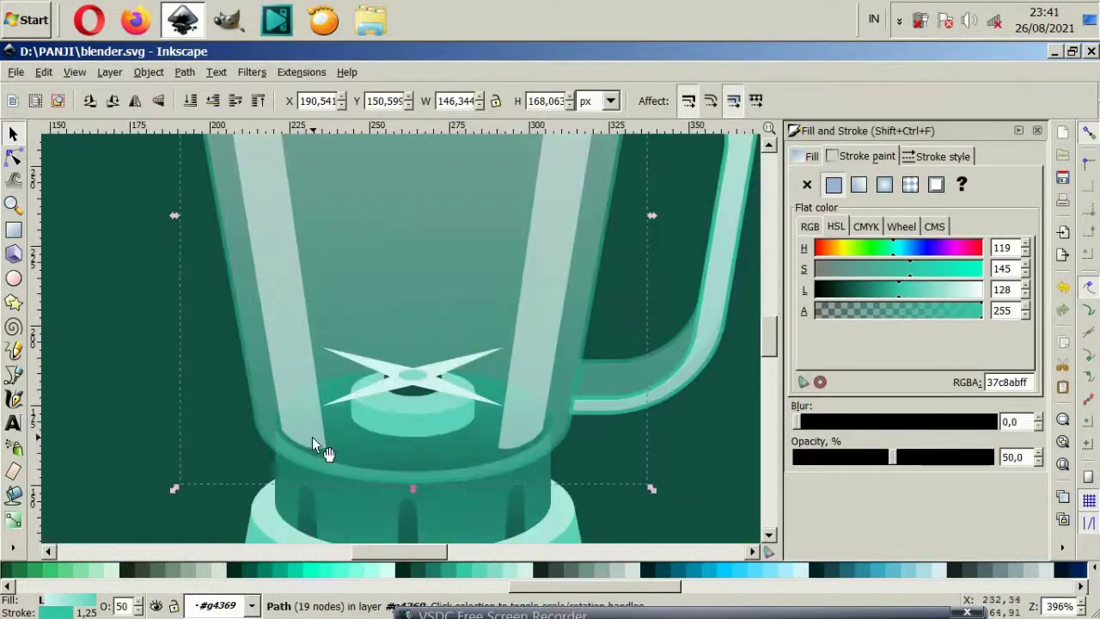
scroll(312, 437, "down", 1)
left_click(532, 460)
left_click(563, 574)
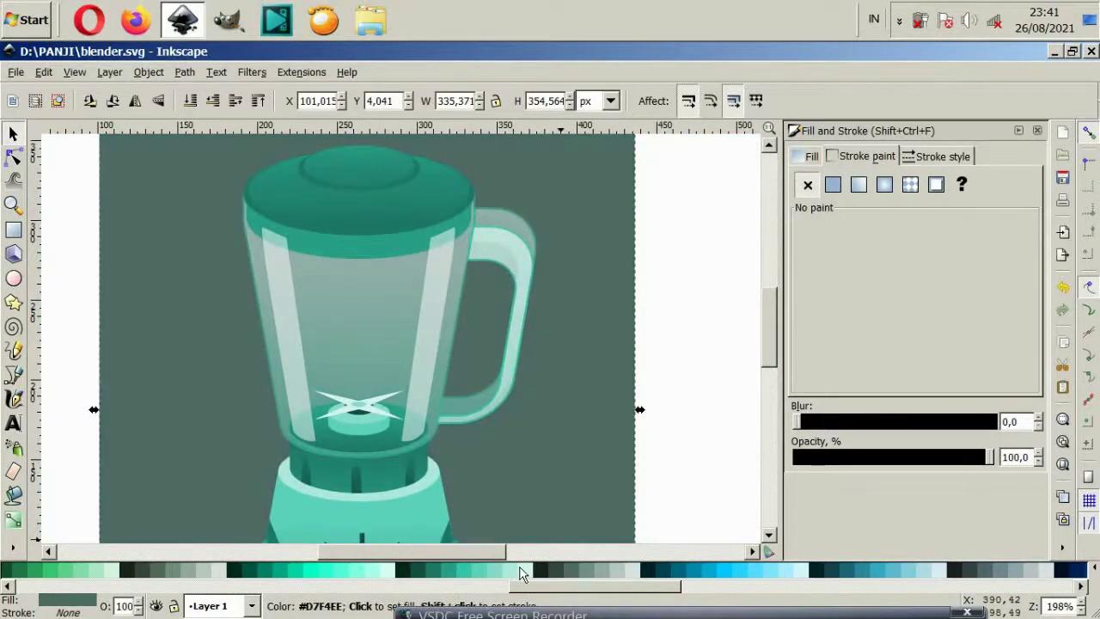
left_click(509, 572)
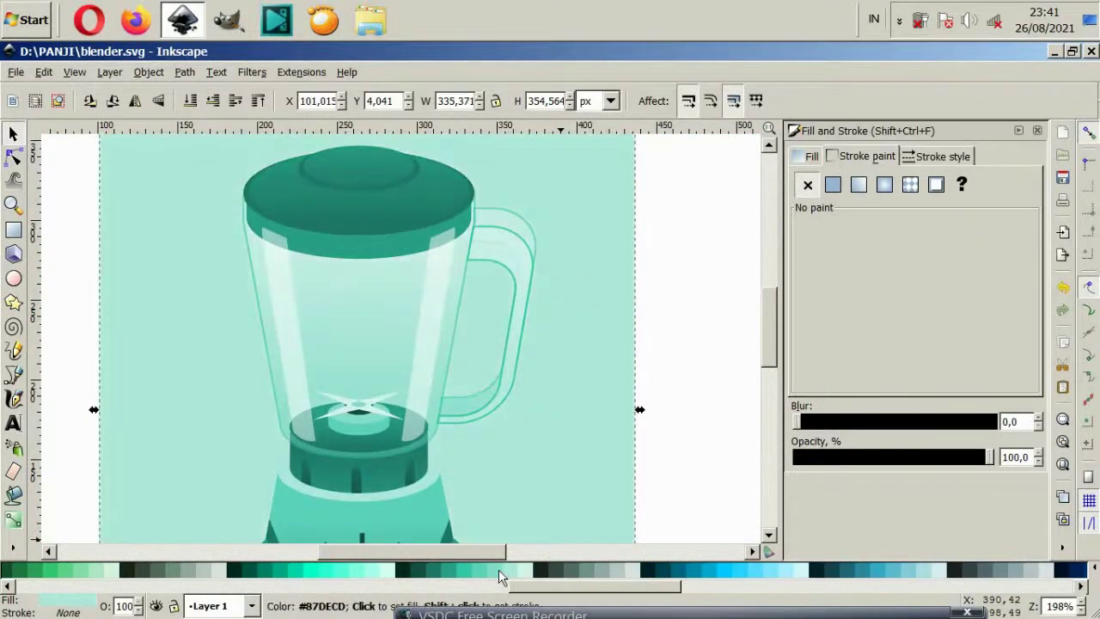
left_click(503, 573)
left_click(470, 573)
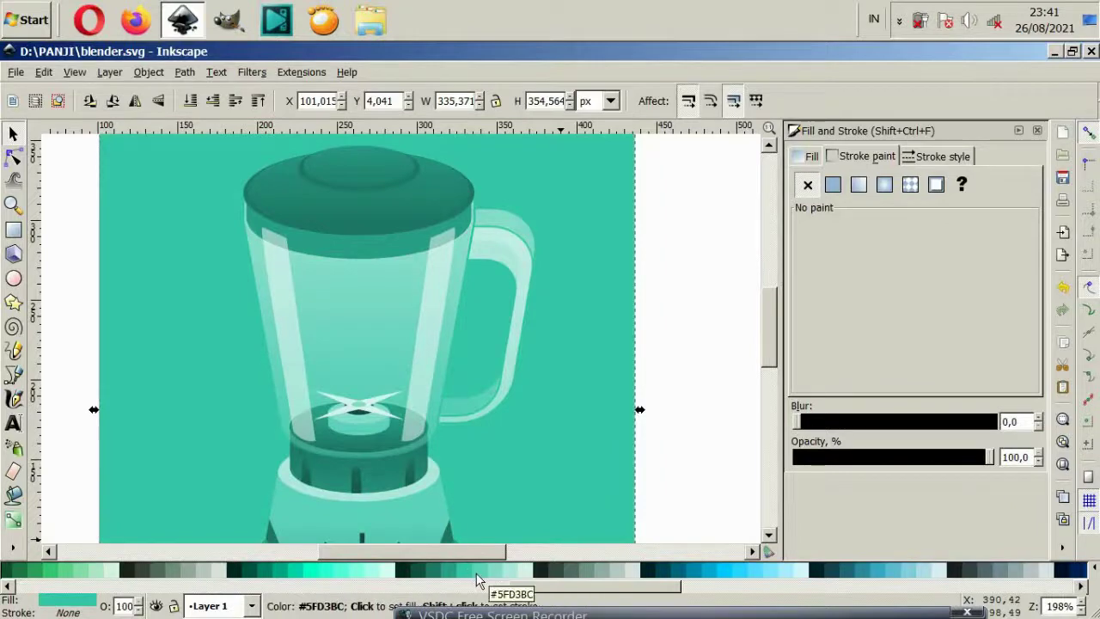
left_click(472, 573)
left_click(449, 573)
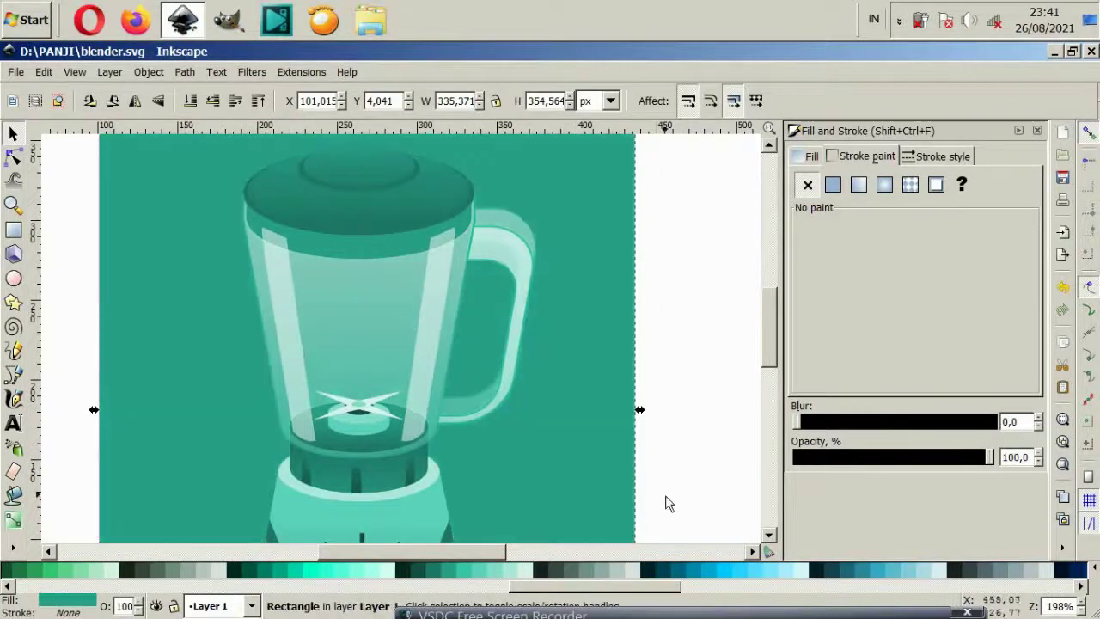
left_click(672, 498)
scroll(468, 420, "down", 2)
left_click(457, 431)
Widen the teal background rectangle evenly on both sides
left_click(602, 420)
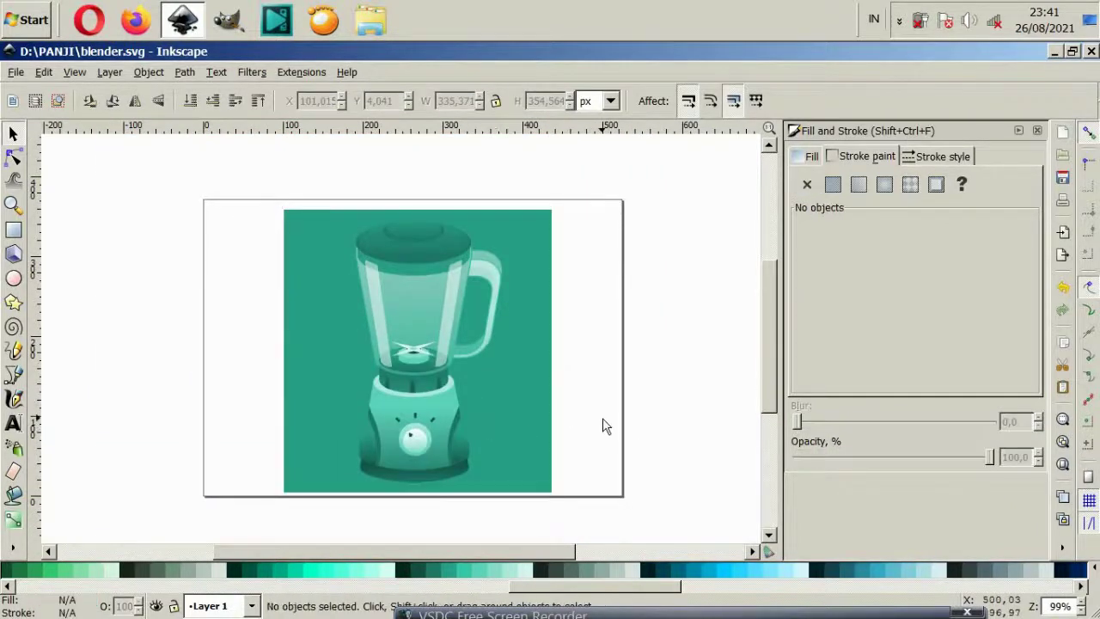
left_click(516, 391)
left_click_drag(561, 352, 593, 356)
left_click(643, 396)
scroll(443, 258, "up", 2)
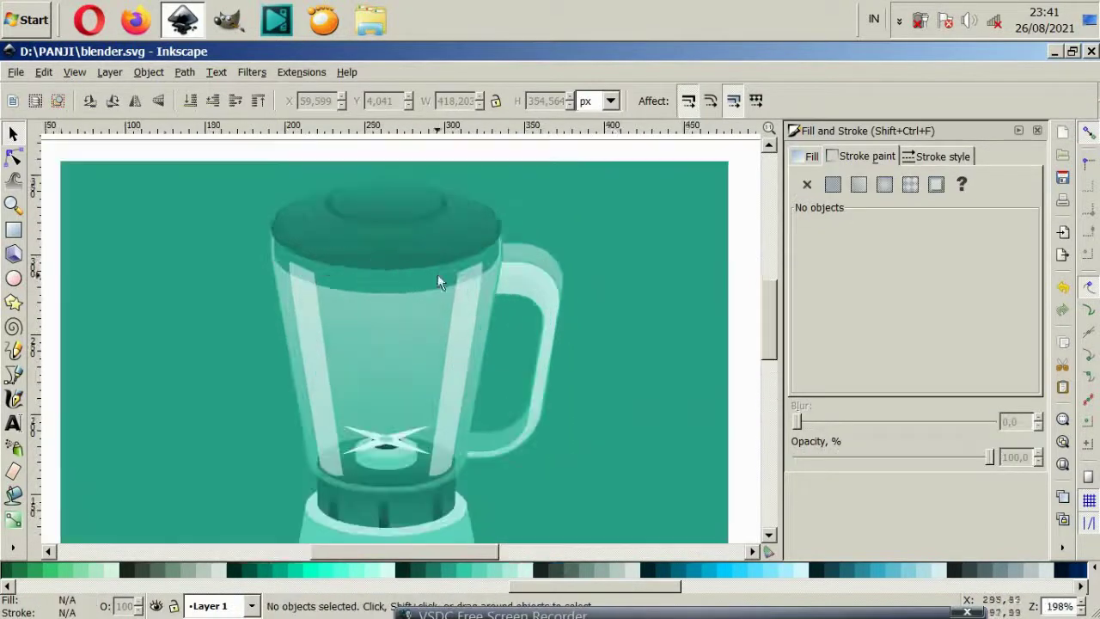
Shift the whole blender group slightly up and left
left_click(417, 315)
mouse_move(417, 315)
left_mouse_down()
mouse_move(438, 356)
mouse_move(424, 353)
left_mouse_up()
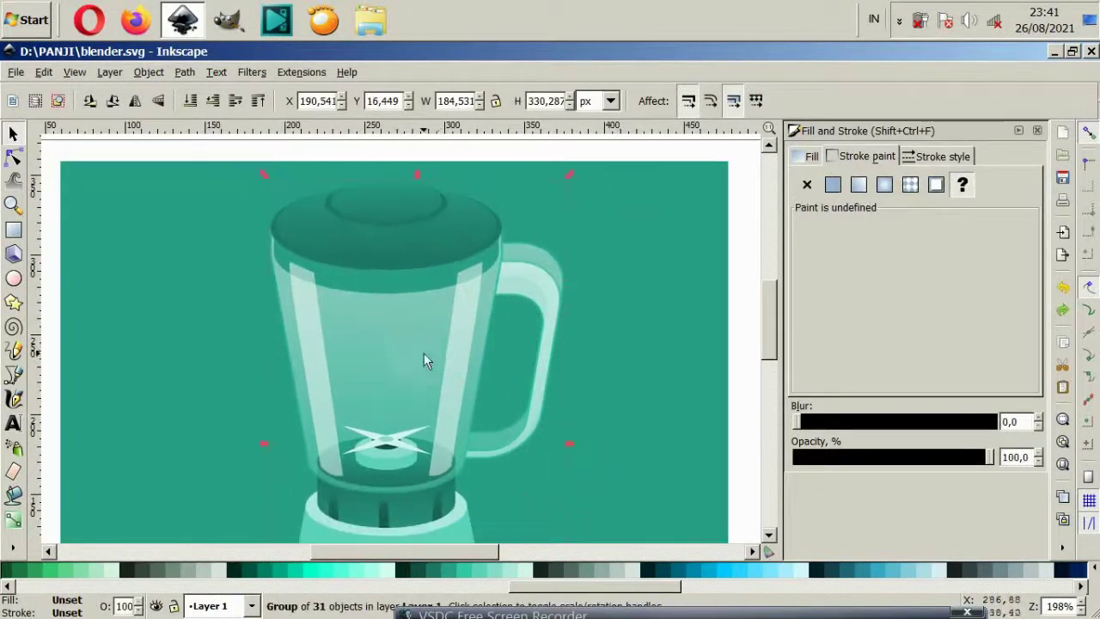
left_click(413, 363, "ctrl")
Set the two glass jar shapes to 30% opacity
left_click(481, 369, "ctrl+shift")
left_click(890, 457)
left_click_drag(891, 457, 864, 459)
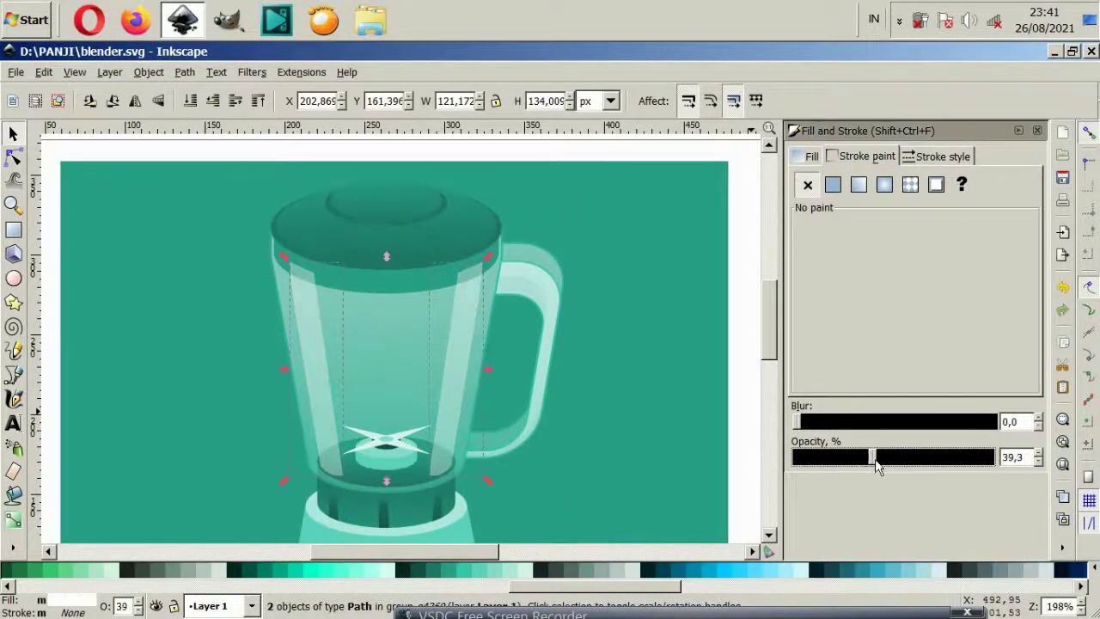
key("Tab")
type("3")
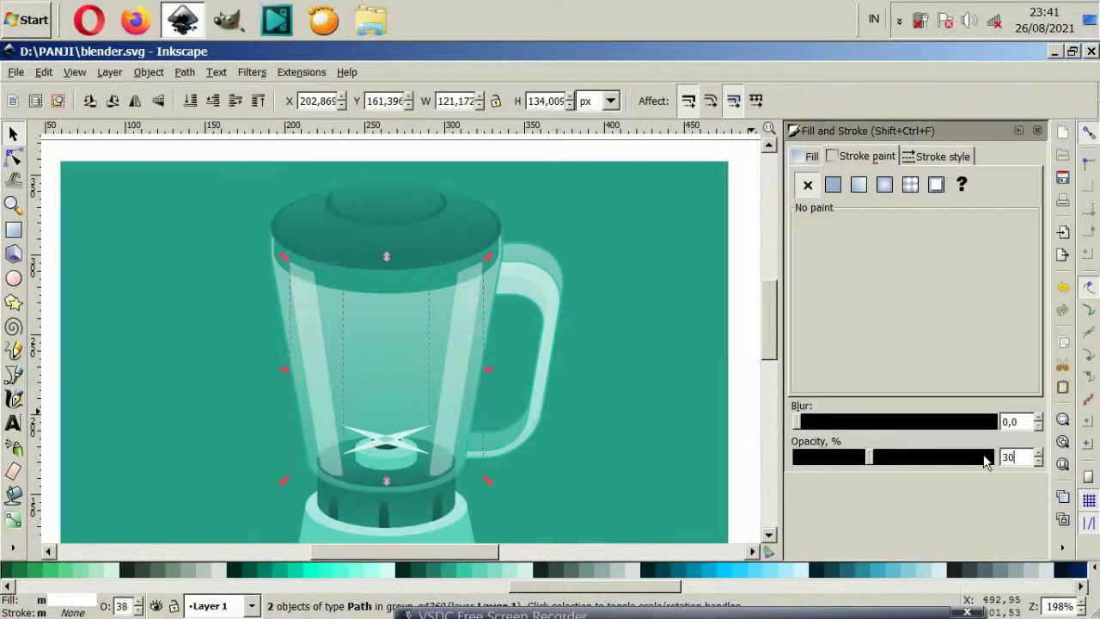
key("Return")
Review the lighter glass, then select the glass jar shape inside the blender group
left_click(742, 456)
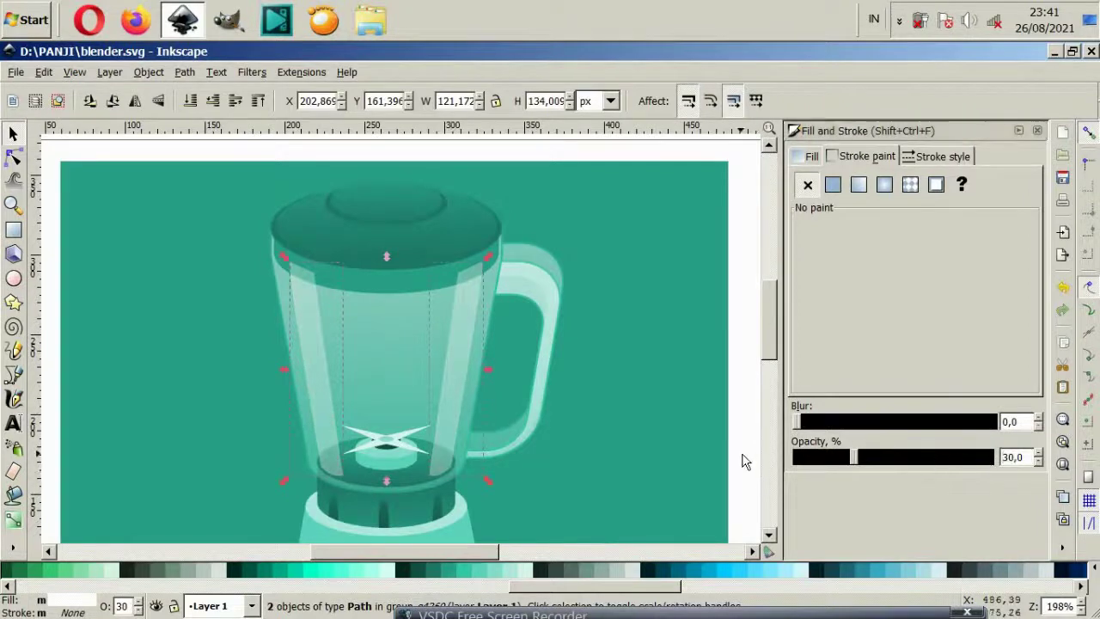
scroll(473, 395, "down", 2, "ctrl")
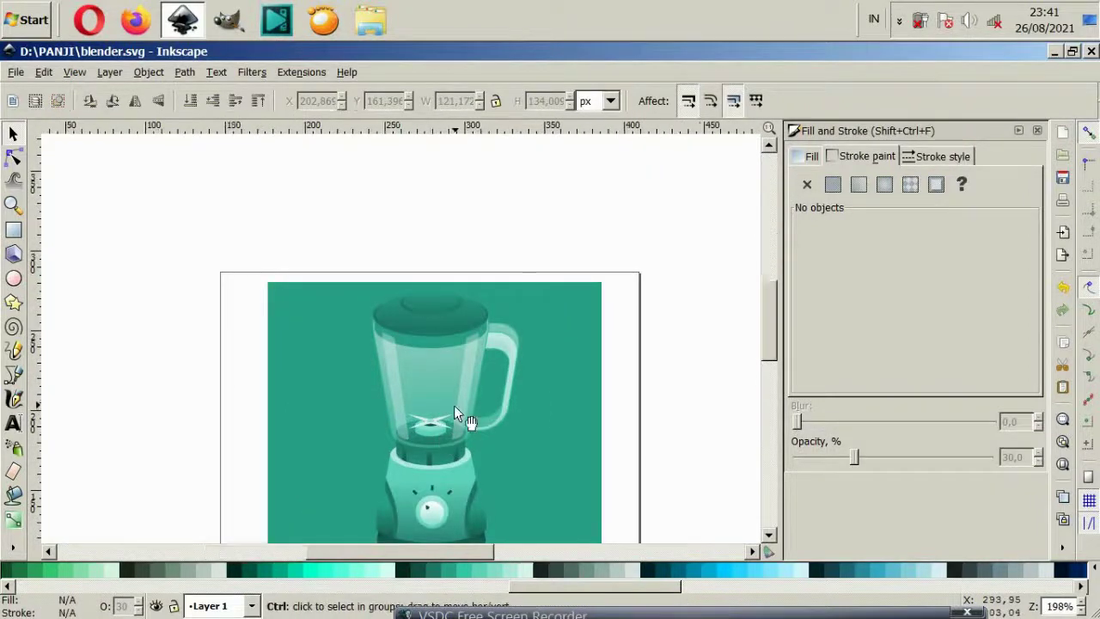
scroll(455, 405, "up", 2, "ctrl")
scroll(455, 406, "down", 2)
scroll(455, 412, "up", 2)
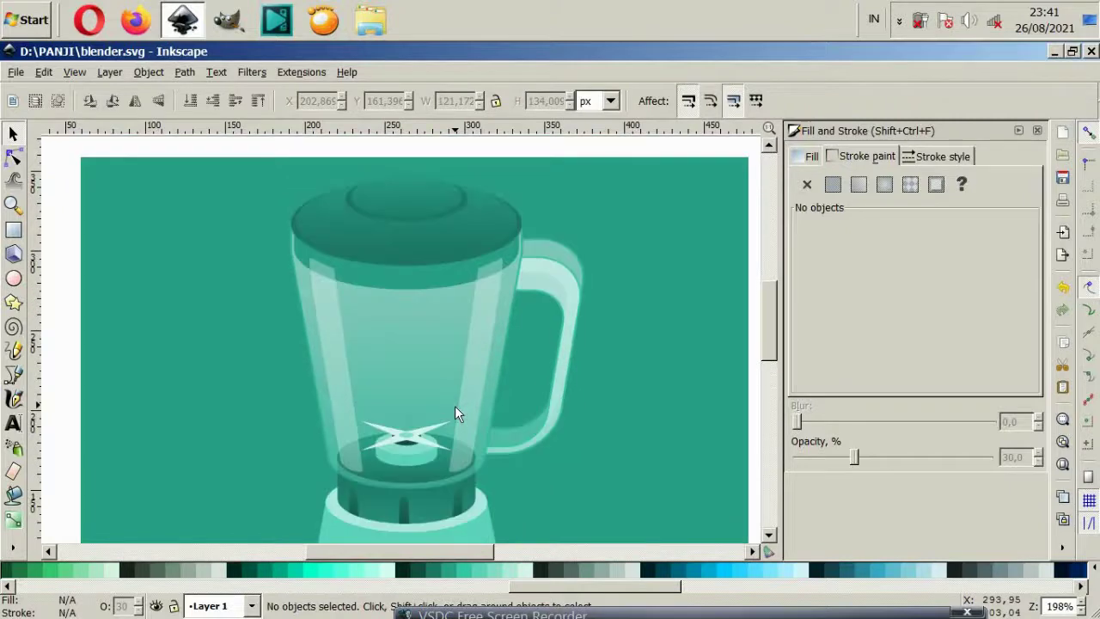
left_click(443, 372)
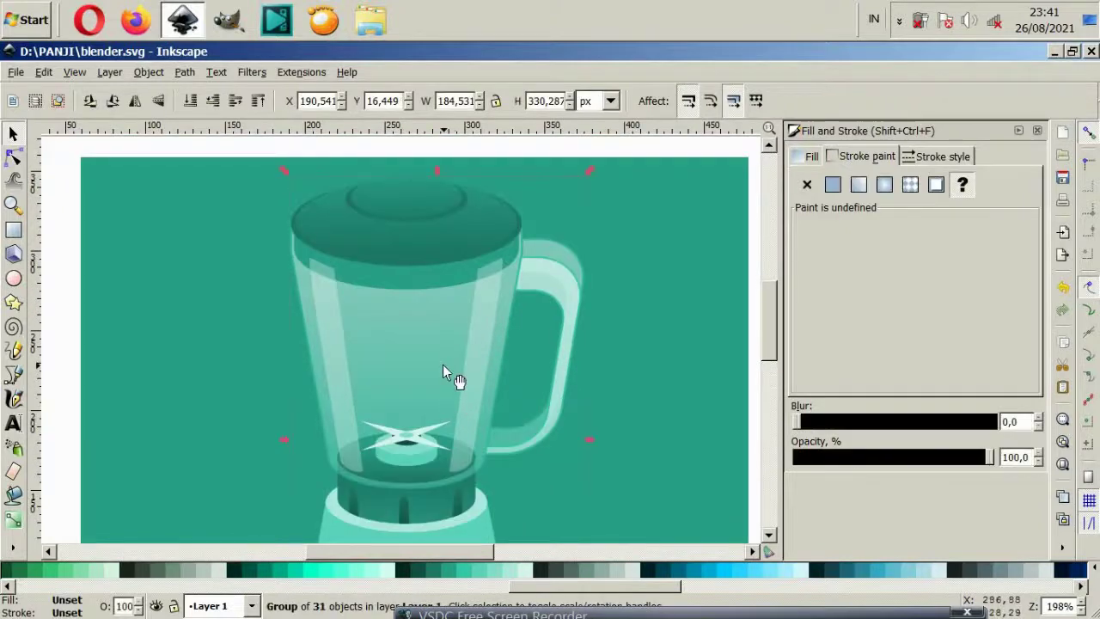
left_click(503, 344, "ctrl")
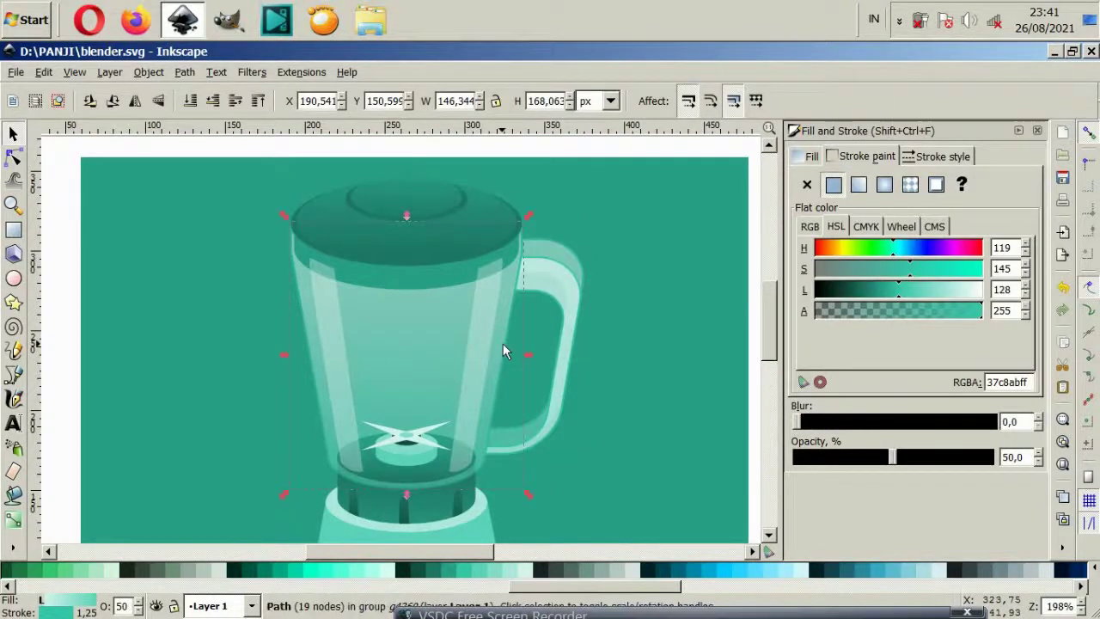
Raise the glass jar shape above the blade and nudge it three steps right
key("ctrl+alt+v")
key("Page_Down")
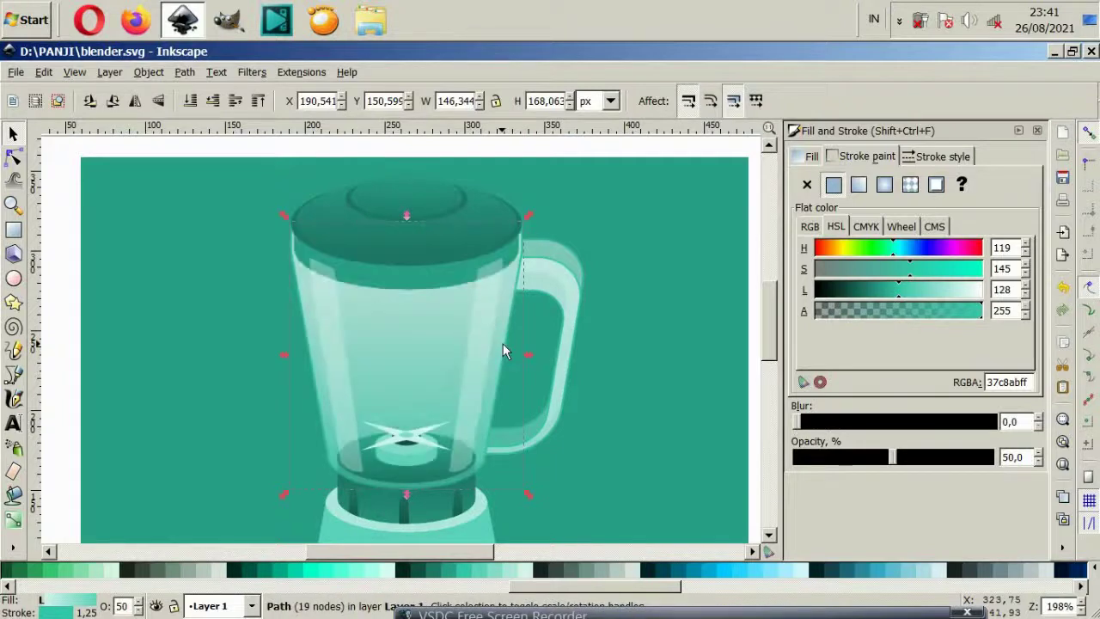
key("Page_Down")
key("Page_Up")
key("Page_Up")
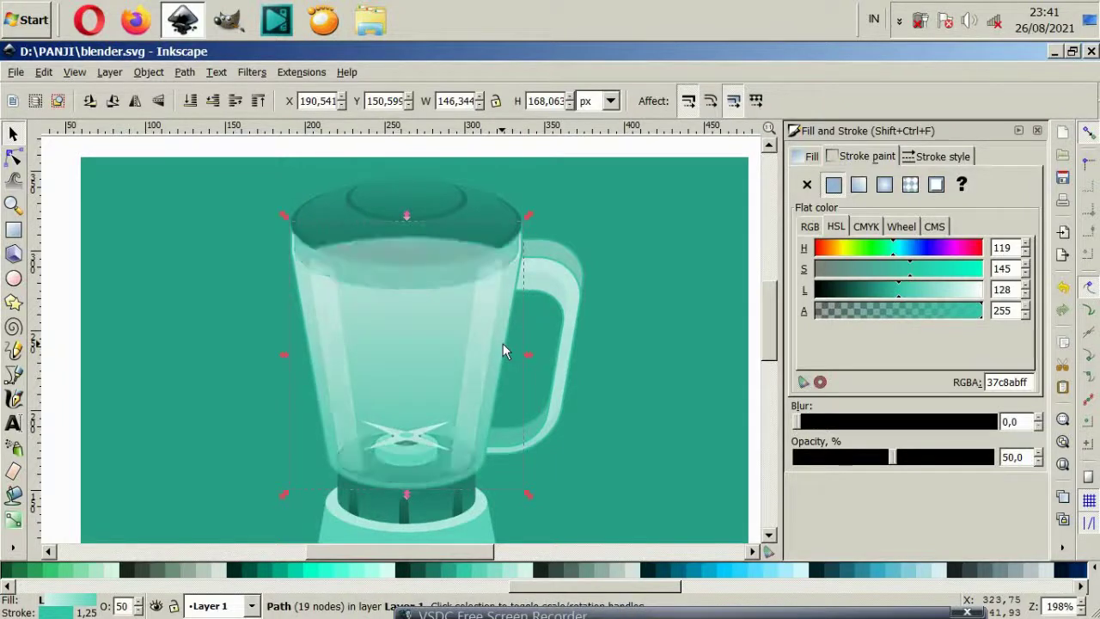
left_click_drag(449, 335, 316, 378)
key("Escape")
key("Right")
key("Right")
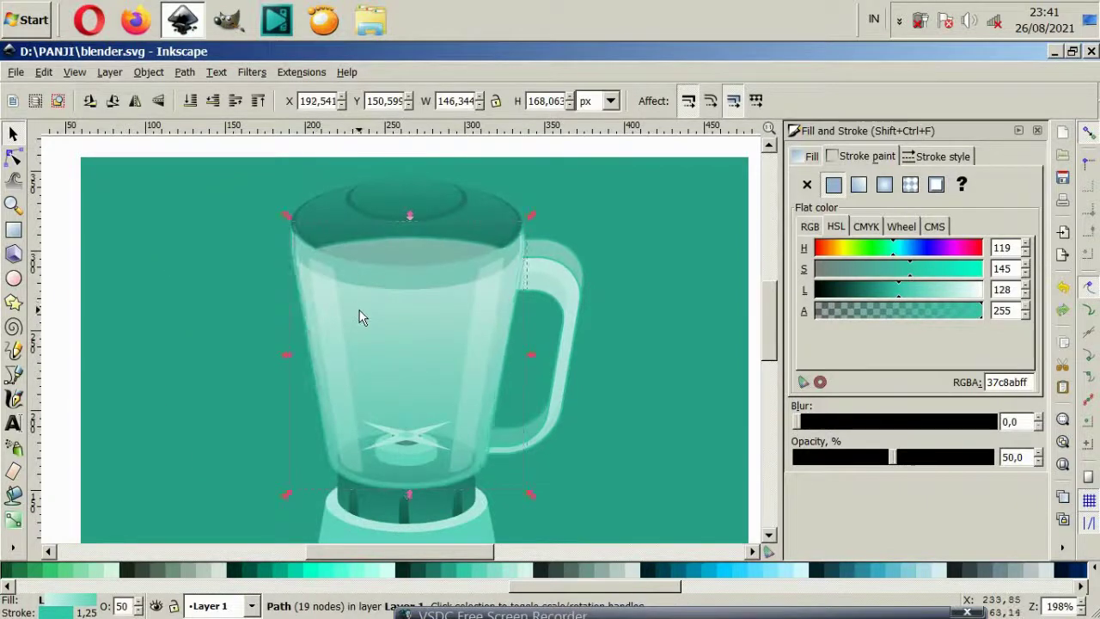
key("Right")
key("Right")
key("Right")
key("Right")
key("Right")
key("Right")
key("Right")
key("Right")
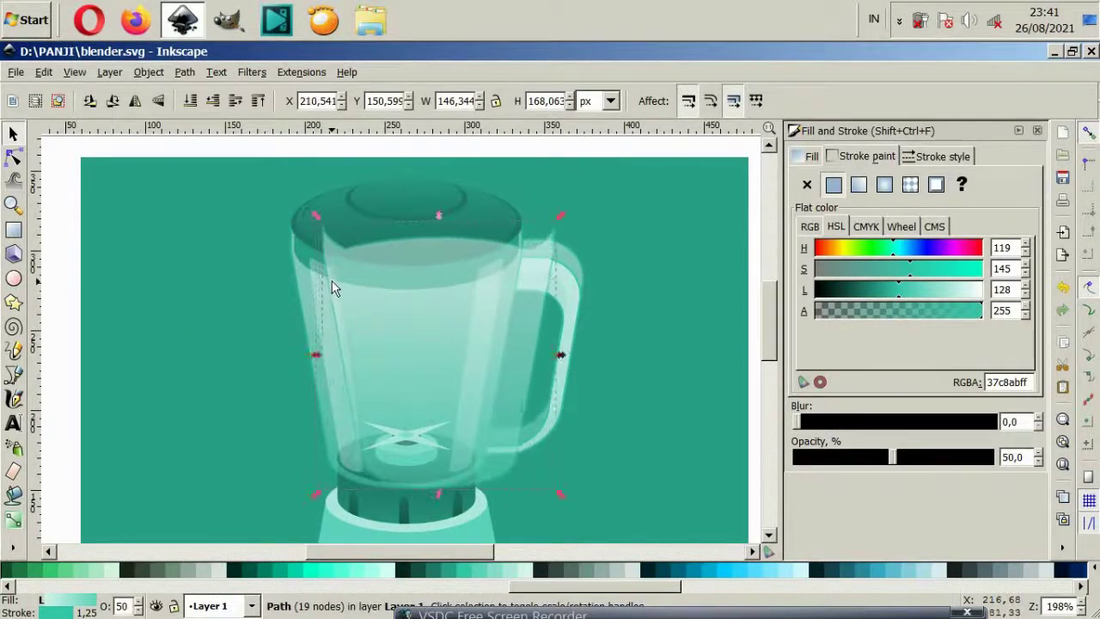
key("Right")
key("Right")
key("Right")
Realign the jar, then union it with the lid ellipse into one shape
left_click(301, 227, "ctrl")
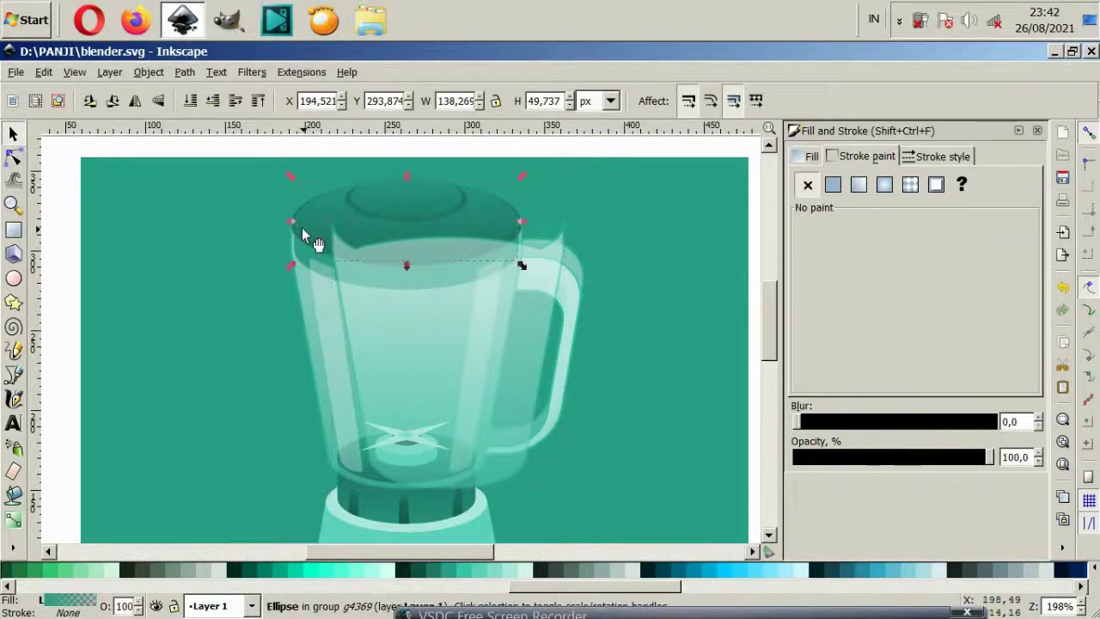
left_click(291, 207, "ctrl")
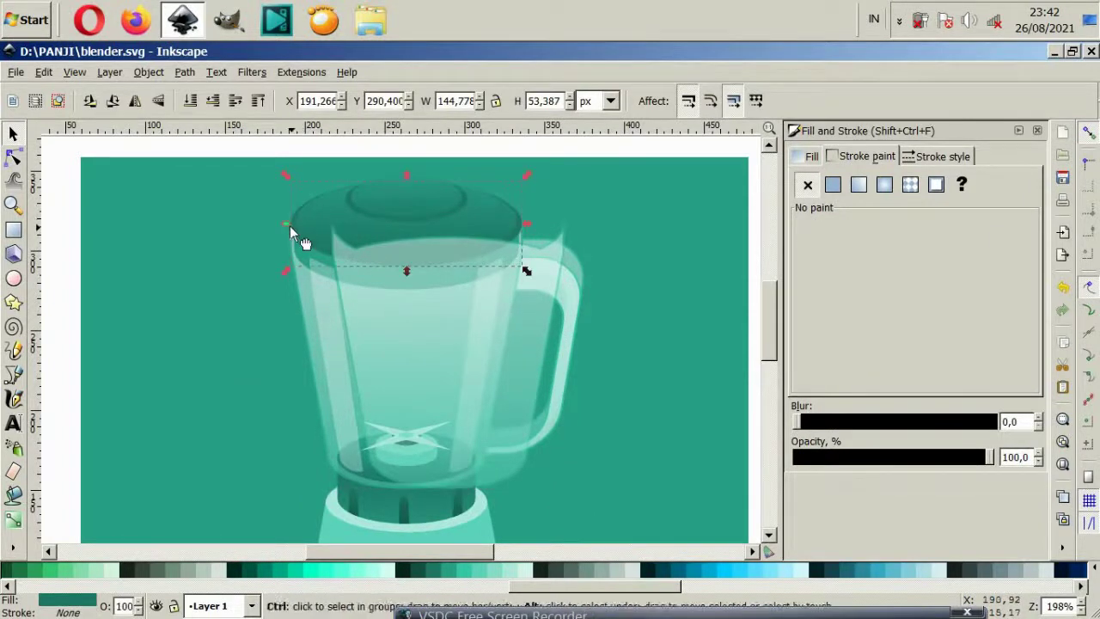
left_click(376, 347)
key("shift+Left")
key("shift+Left")
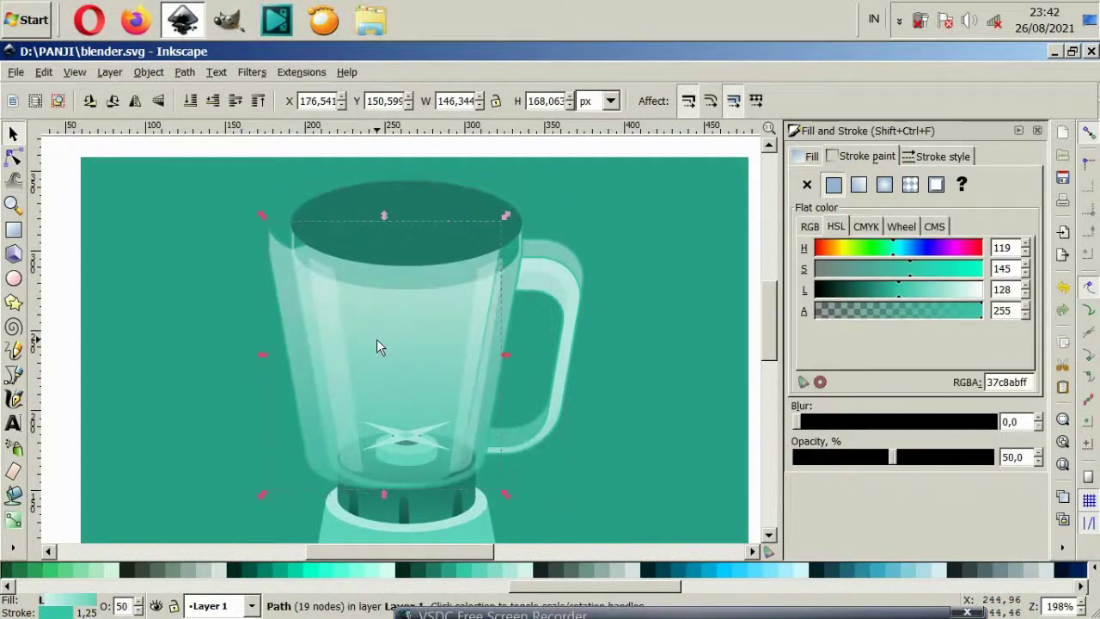
key("shift+Right")
key("Left")
key("Left")
key("Left")
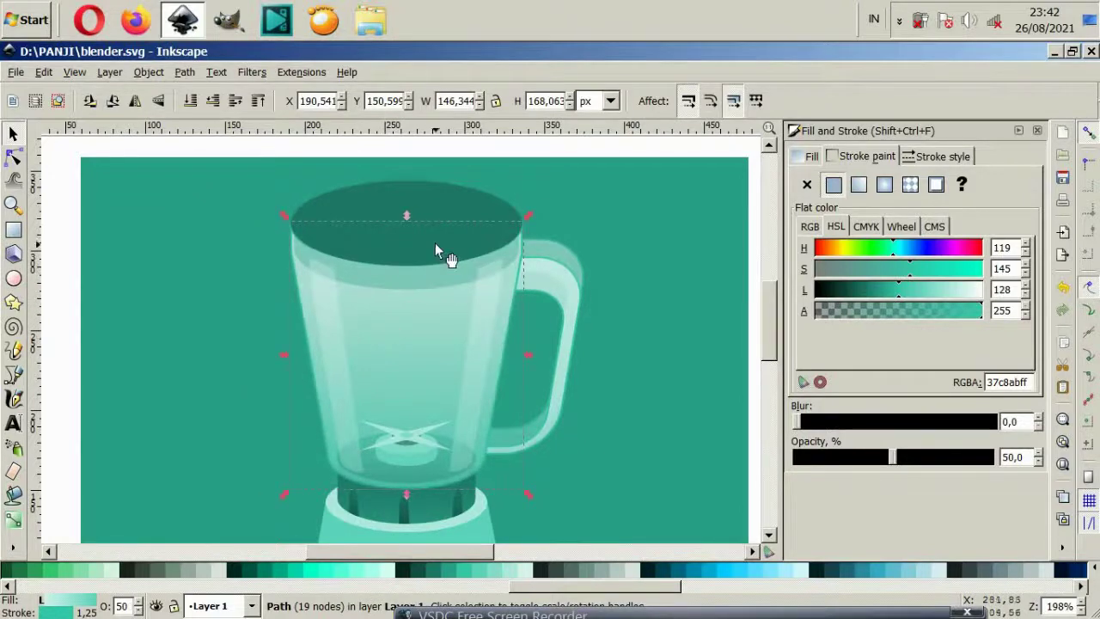
left_click(440, 246, "ctrl+shift")
left_click(185, 72)
left_click(207, 163)
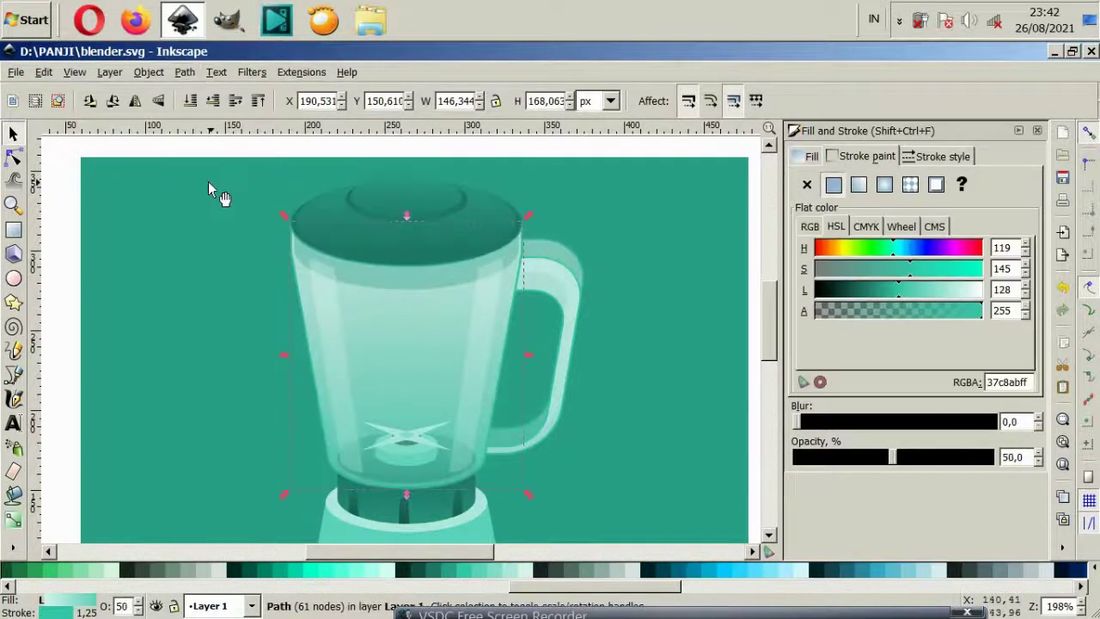
Reselect the merged glass jar shape inside the blender group
left_click(96, 294)
left_click(453, 329)
left_click(428, 353)
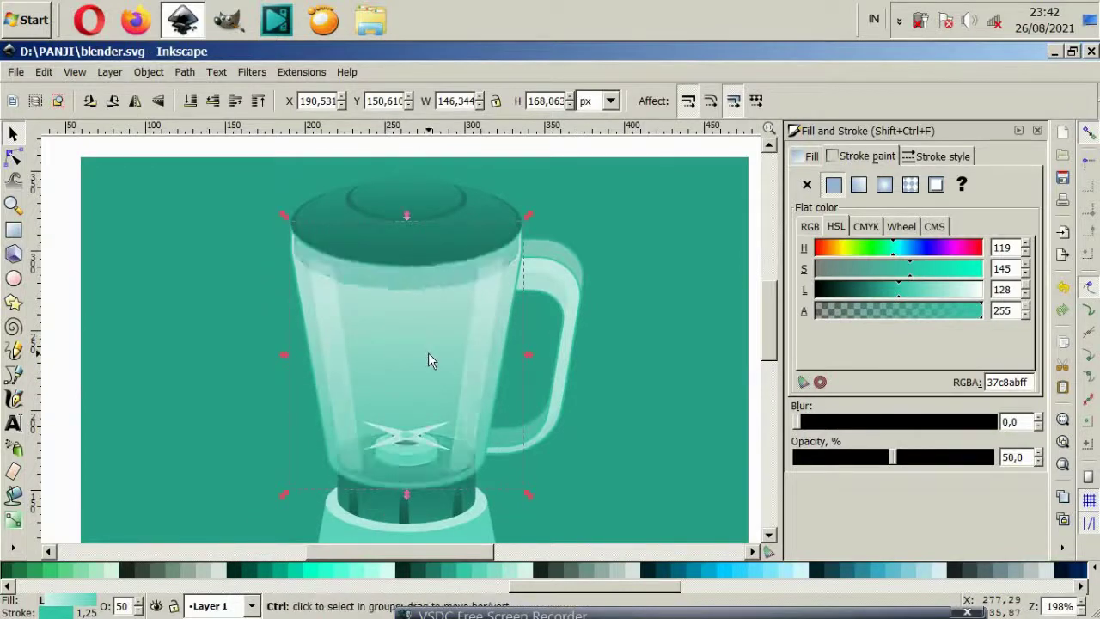
key("Escape")
left_click(425, 422)
double_click(425, 422)
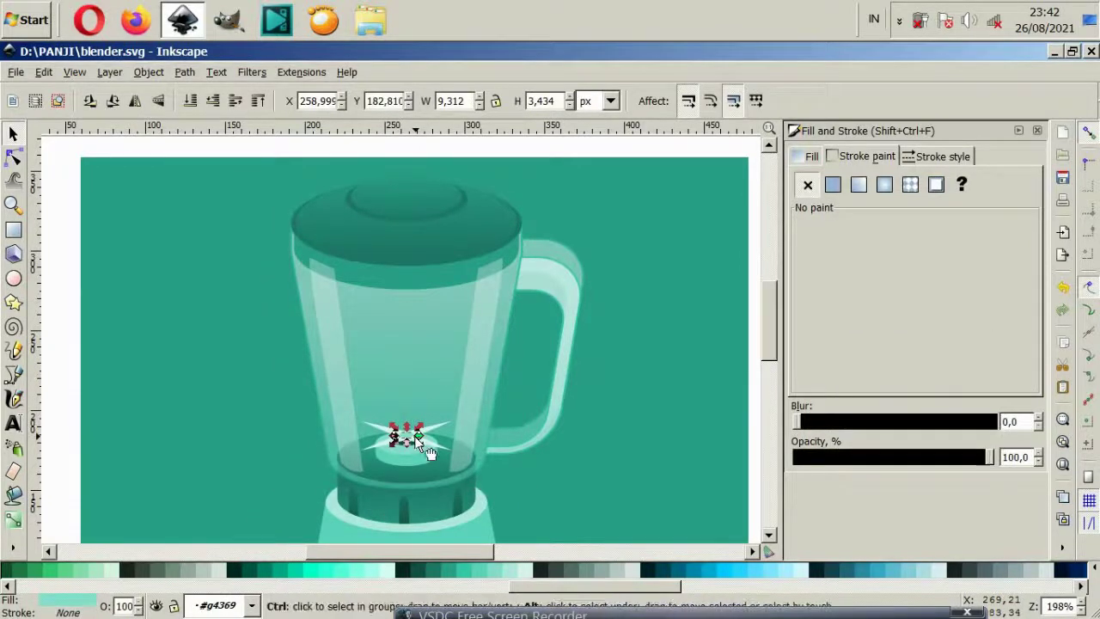
left_click(479, 462)
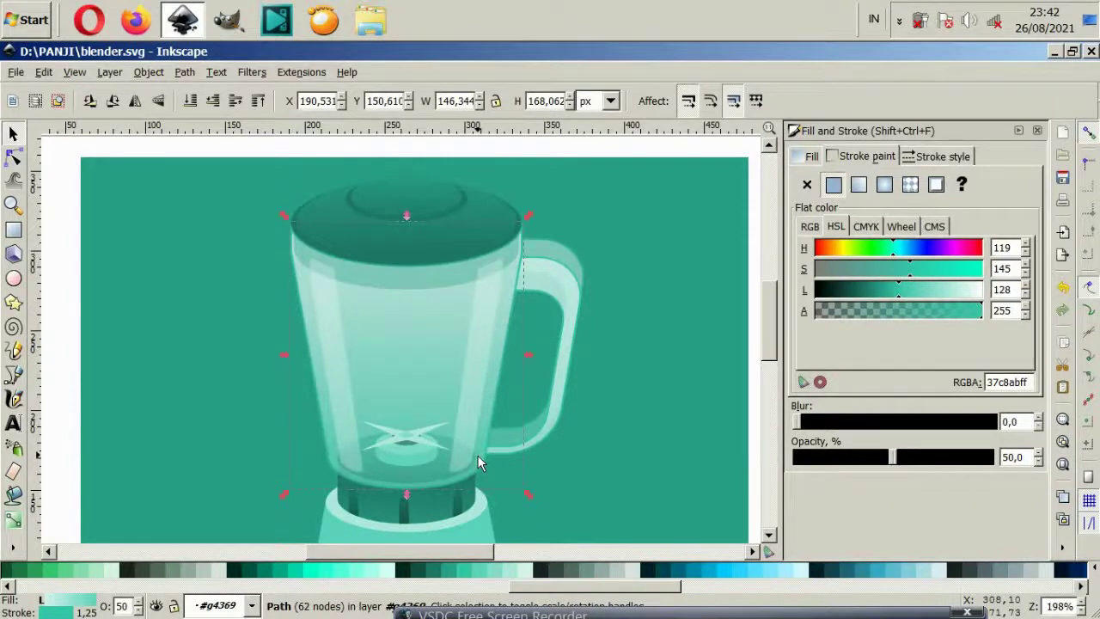
Raise the two jar highlight stripes from 30% to about 48% opacity
left_click(547, 460)
left_click(491, 361, "ctrl")
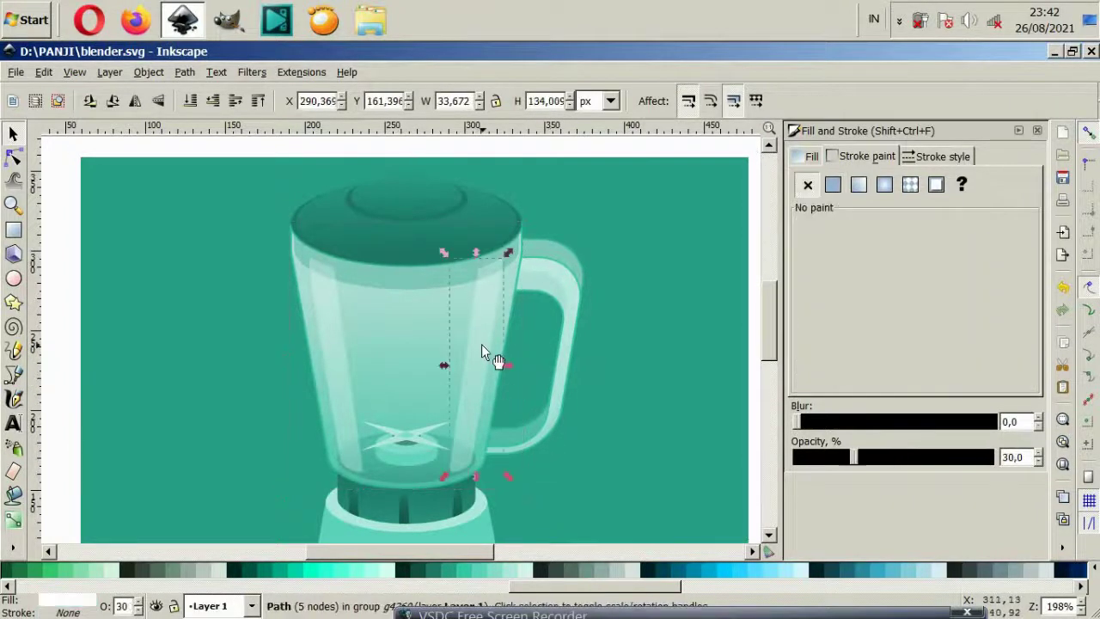
left_click(345, 366, "ctrl+shift")
left_click_drag(855, 461, 889, 456)
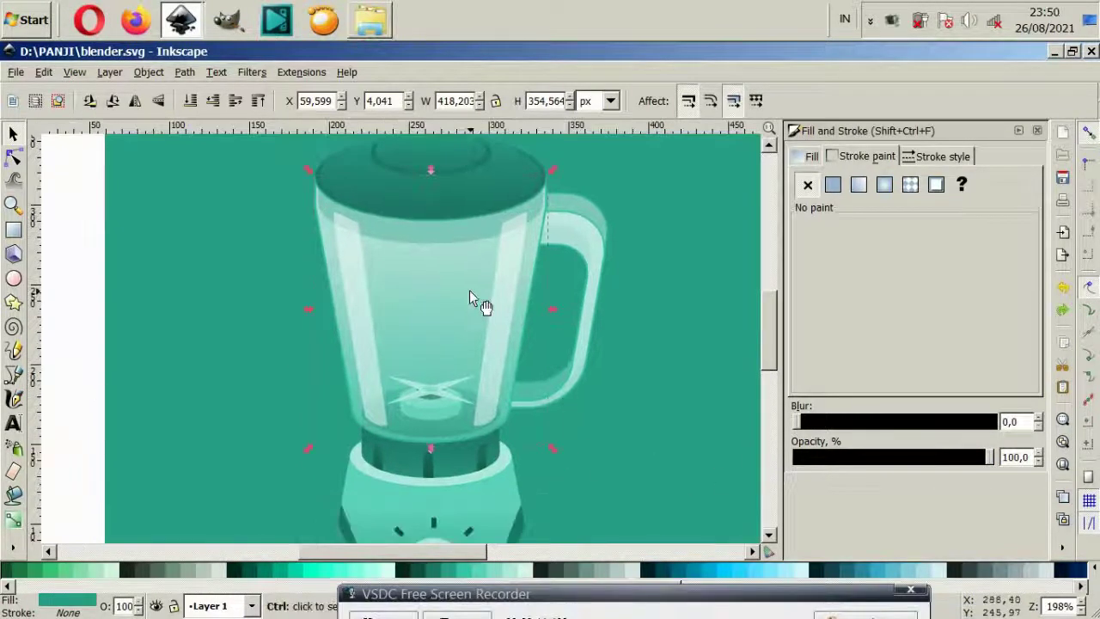
Shift one inner glass shape aside to the left to reach the jar glass
left_click(470, 290, "ctrl")
key("shift+Left")
key("shift+Left")
key("shift+Left")
key("shift+Left")
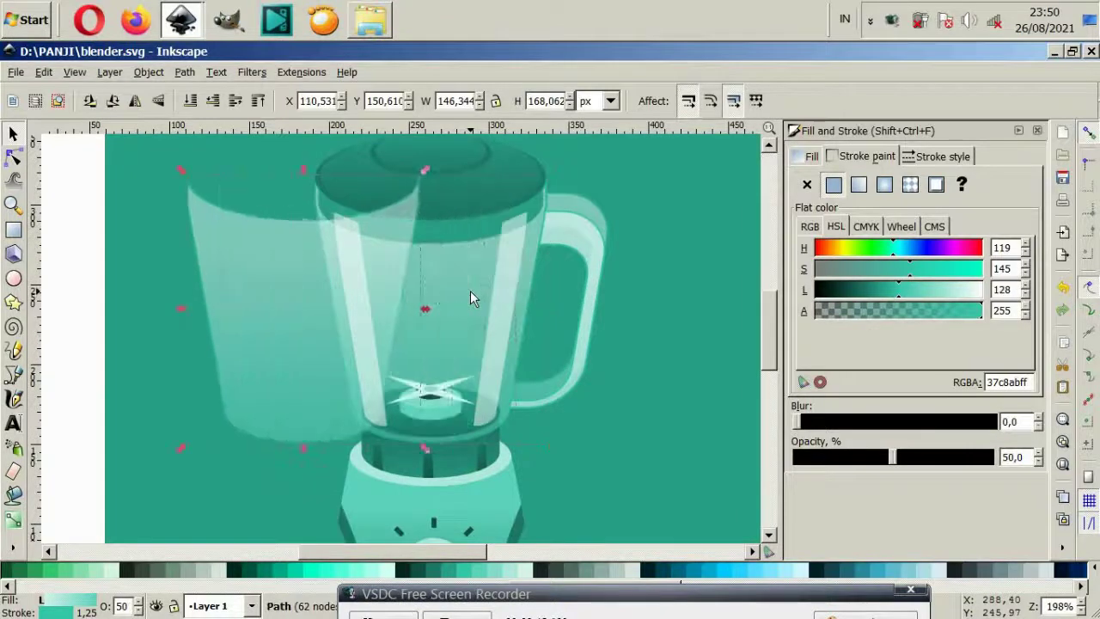
left_click(469, 291)
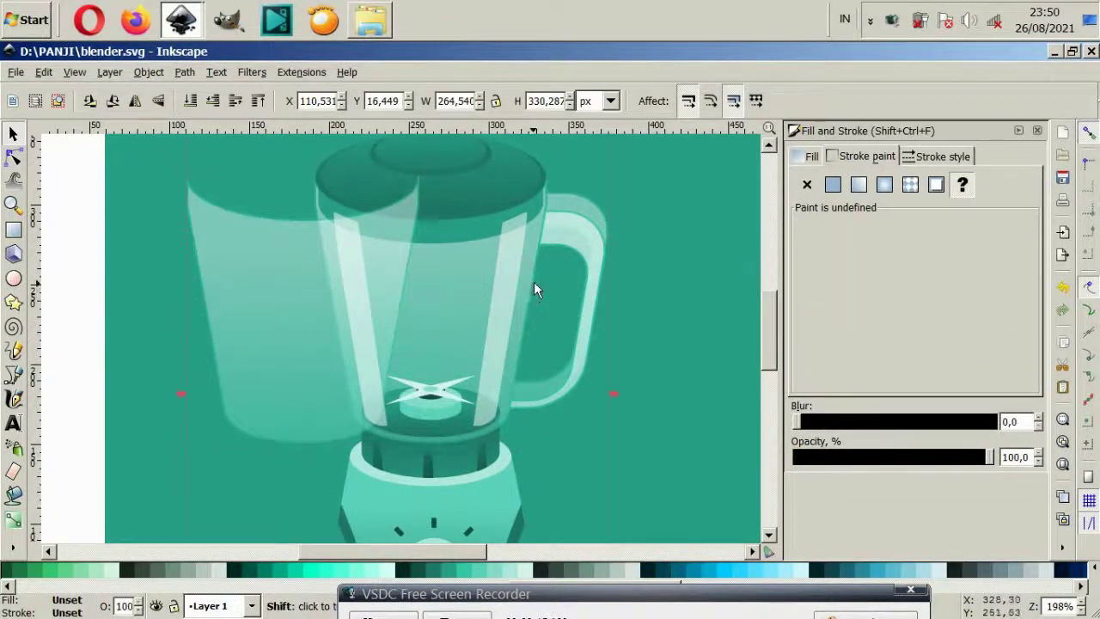
left_click(400, 272, "ctrl")
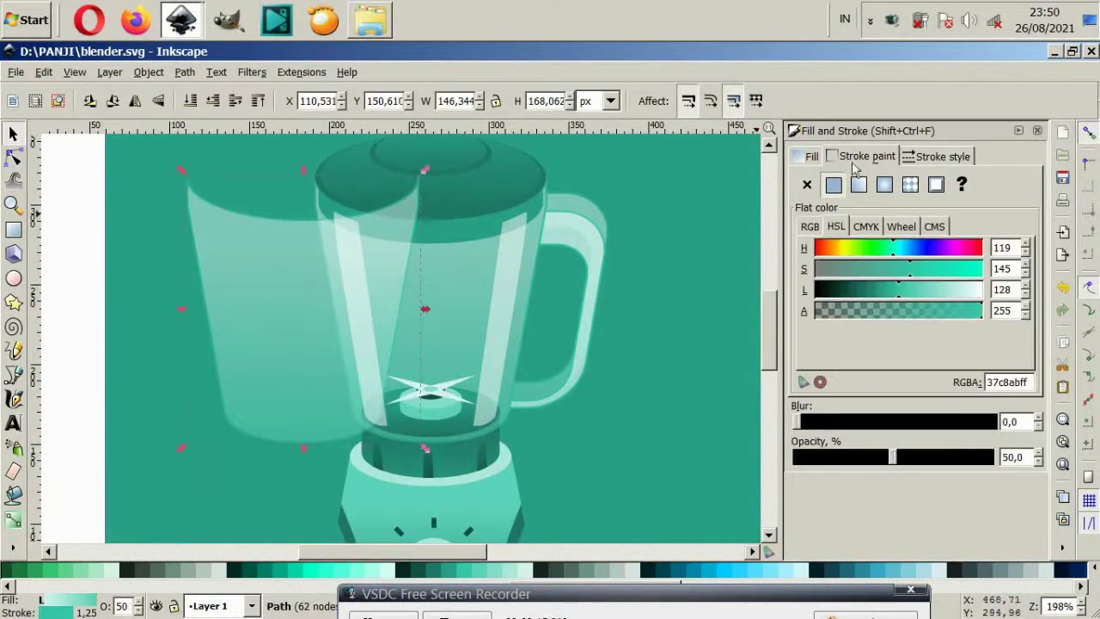
left_click(808, 185)
Remove the outline stroke from the jar glass and both handle parts
left_click(471, 294, "ctrl")
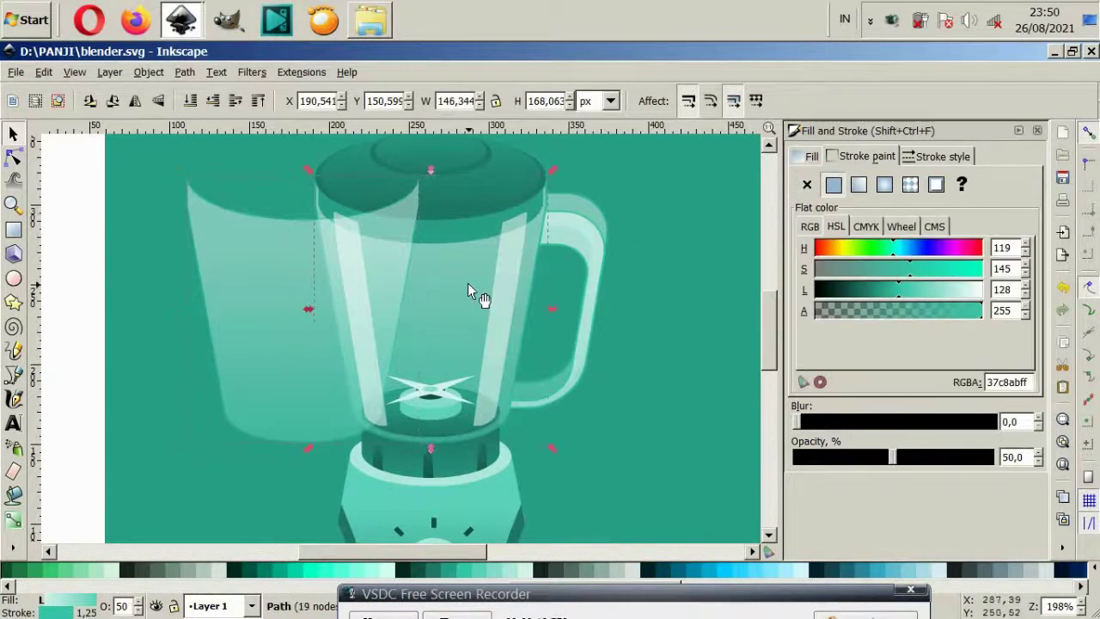
left_click(807, 184)
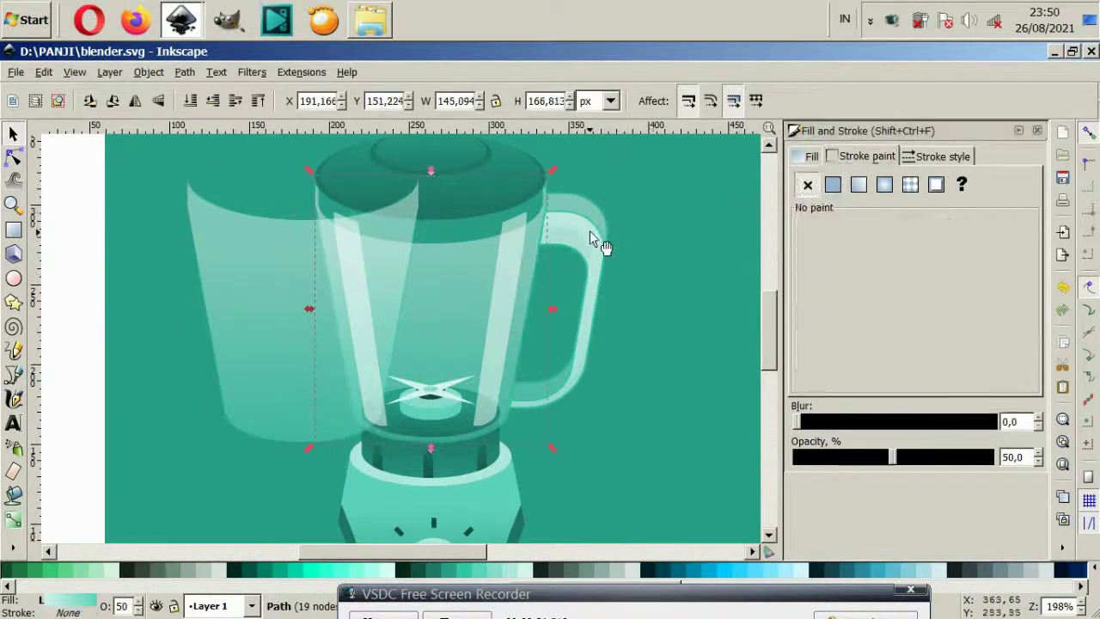
left_click(589, 230, "ctrl")
left_click(583, 206, "ctrl+shift")
left_click(806, 186)
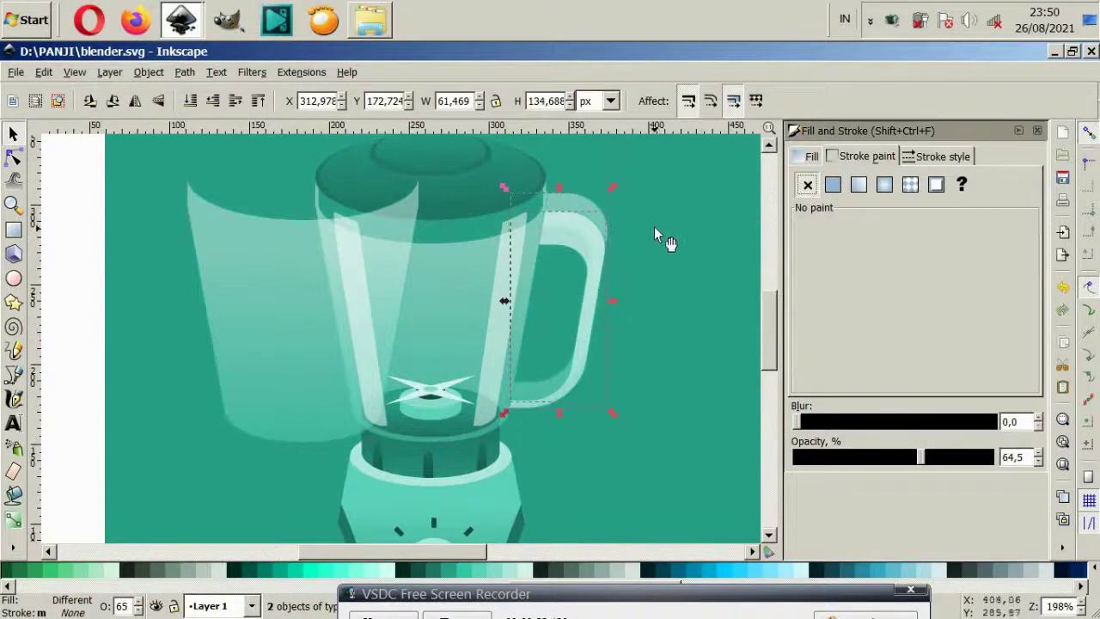
Move the shifted glass shape back over the jar
left_click(498, 413)
left_click(301, 326)
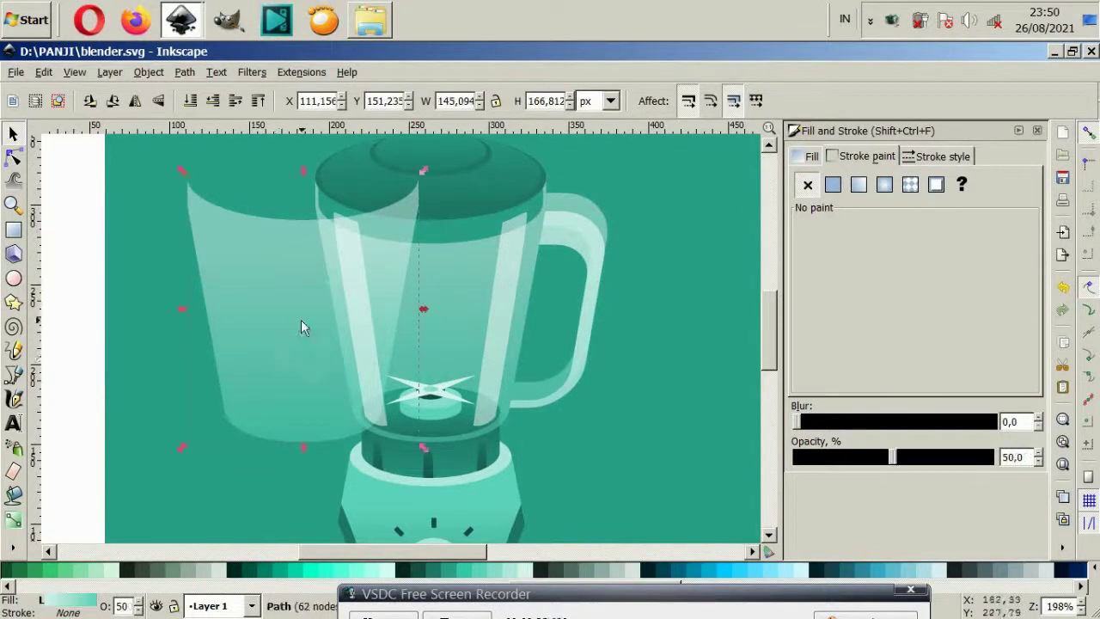
key("Right")
key("Right")
key("Right")
key("Right")
key("Right")
key("Right")
key("Right")
key("Right")
key("Right")
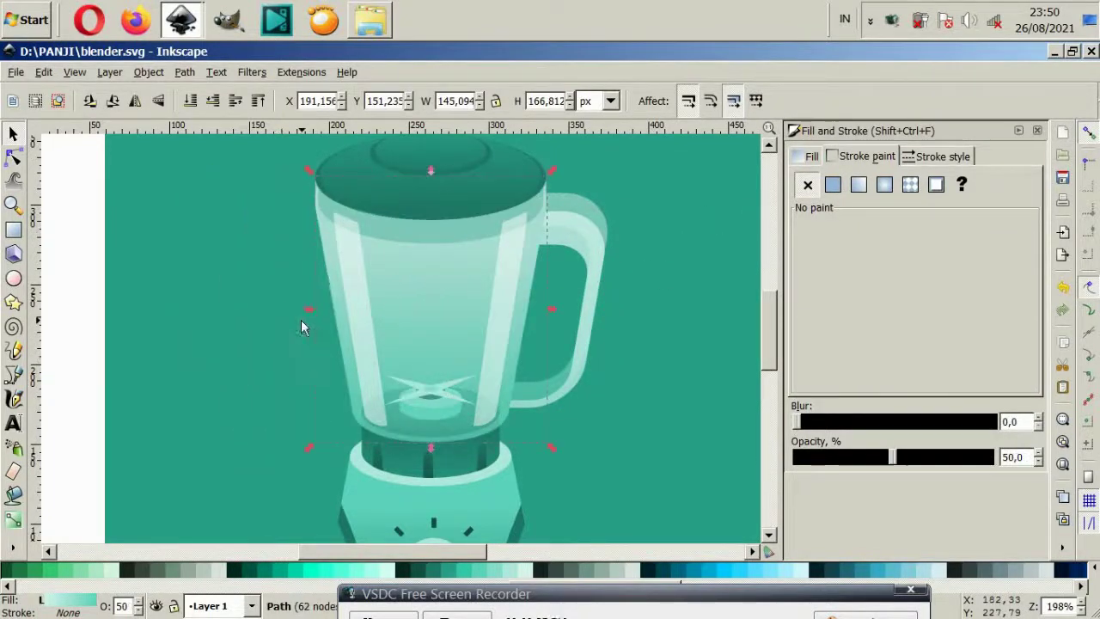
left_click(593, 456)
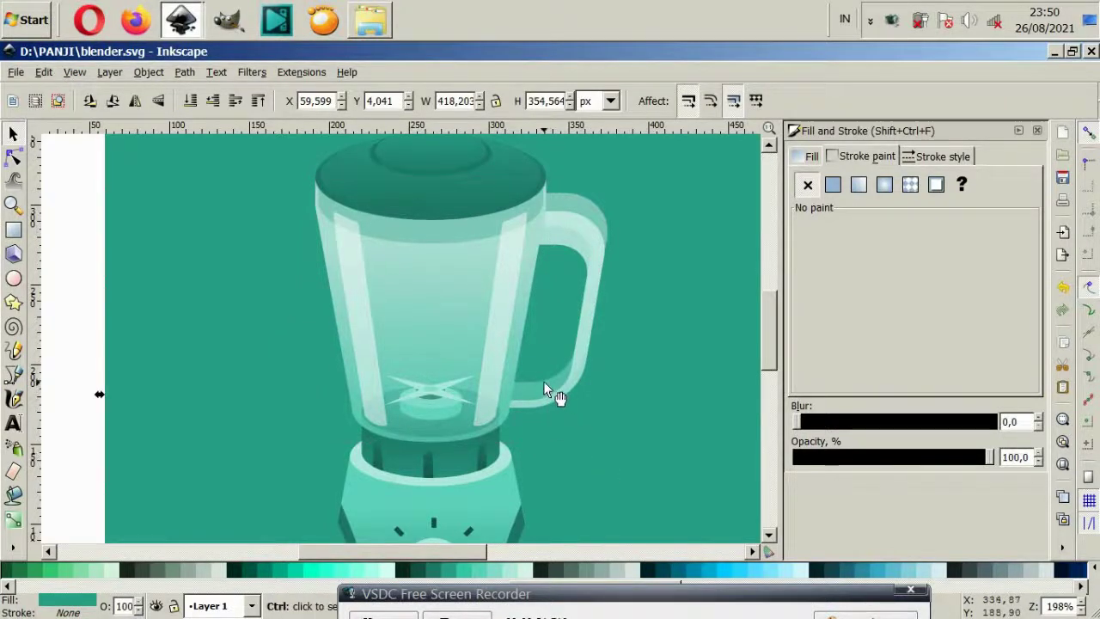
Zoom to the knob and give its pointer mark a light teal fill
scroll(543, 380, "down", 2)
left_click(671, 373)
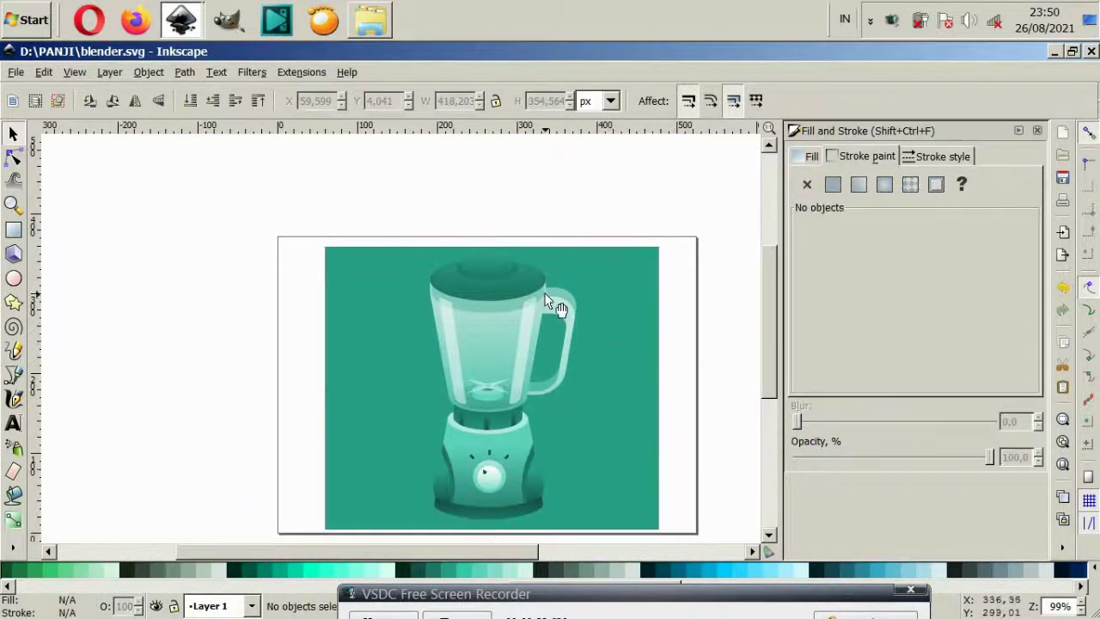
scroll(563, 306, "up", 2)
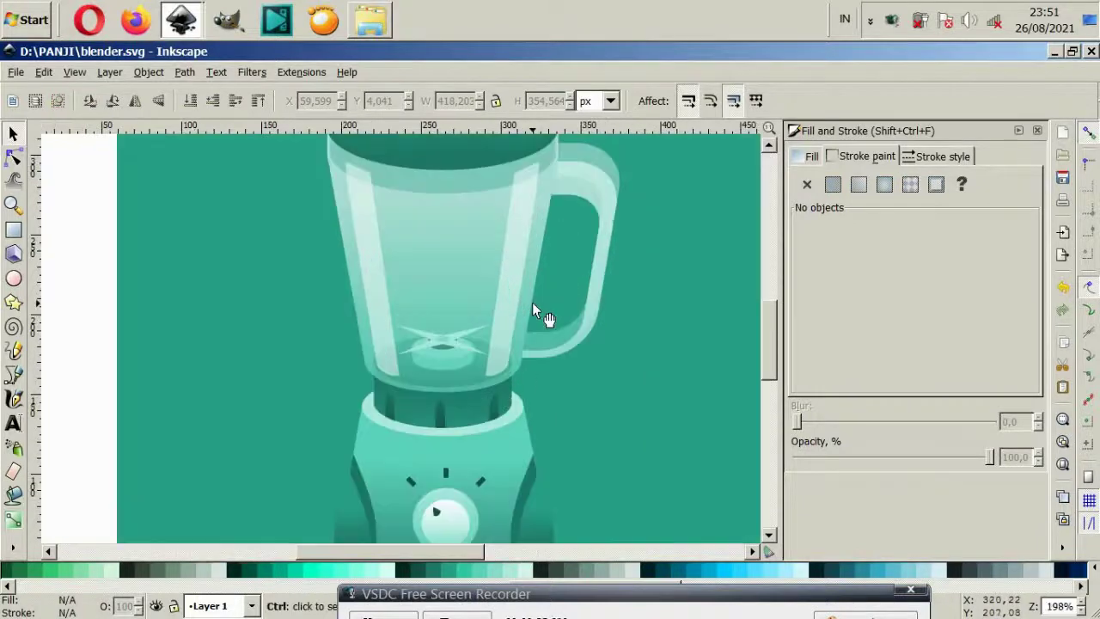
scroll(432, 358, "up", 4)
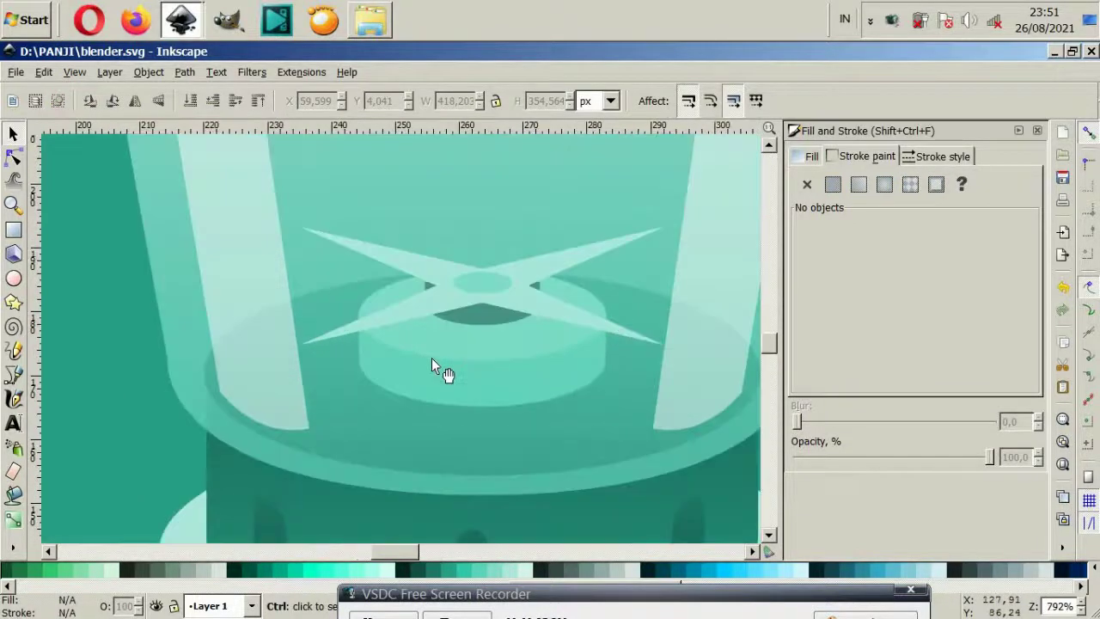
scroll(458, 362, "down", 6)
scroll(445, 453, "up", 2)
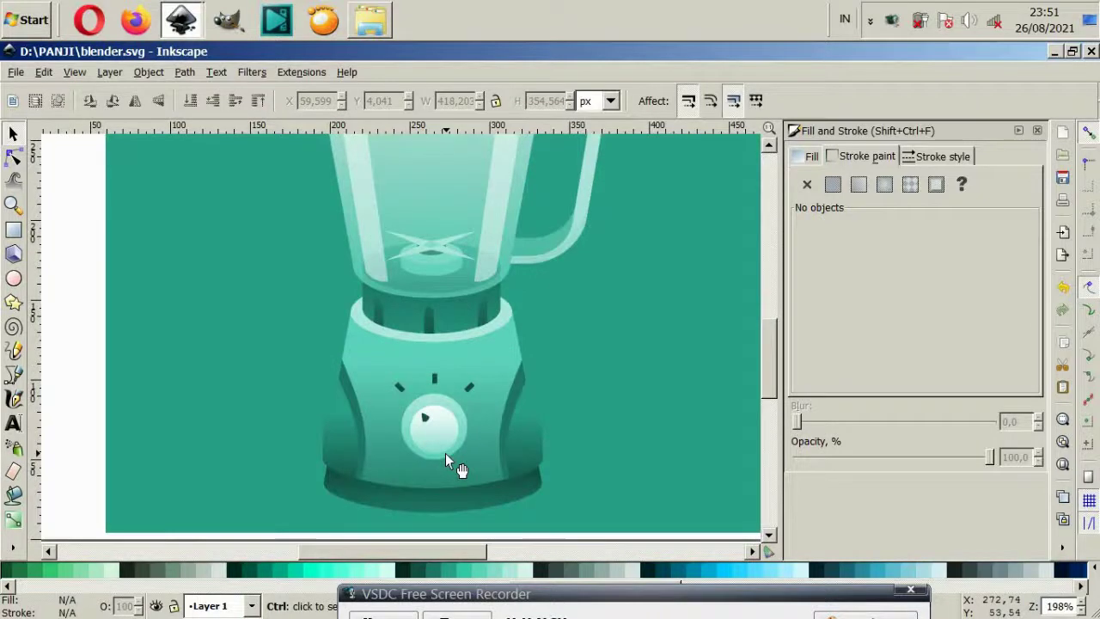
left_click(427, 420)
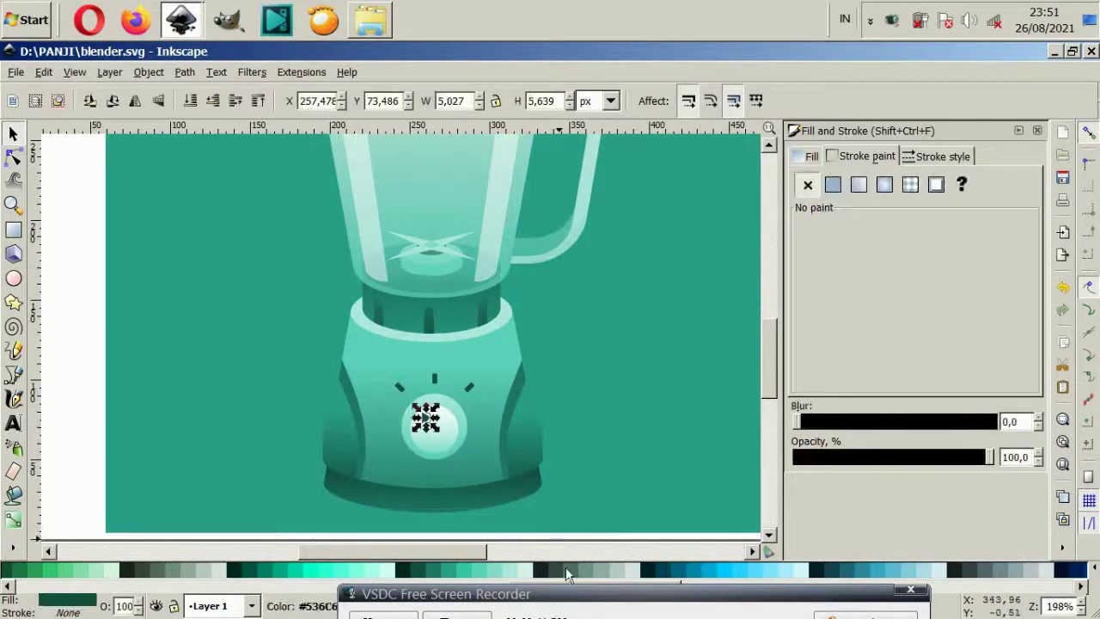
left_click(493, 566)
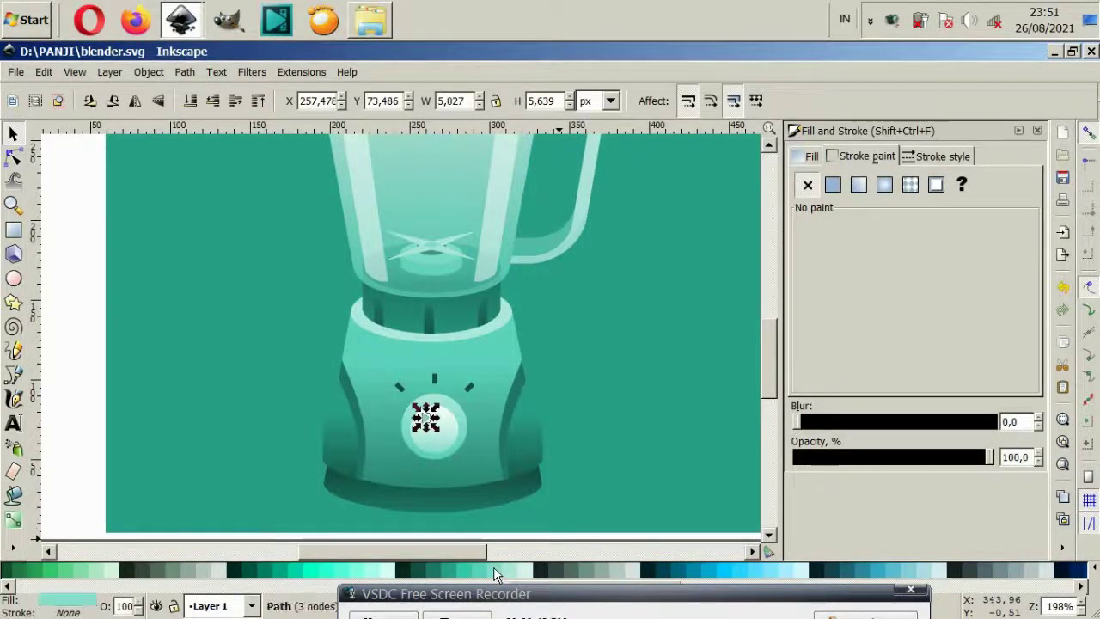
key("Escape")
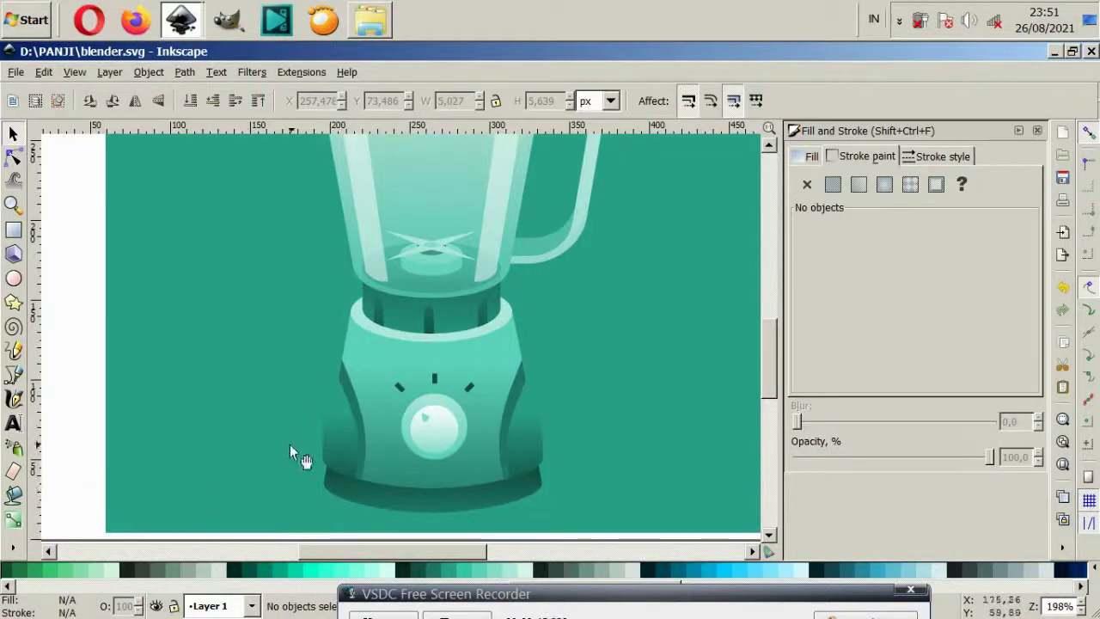
Fill the knob pointer and three dial tick marks with teal #2CA089
scroll(433, 442, "up", 2, "ctrl")
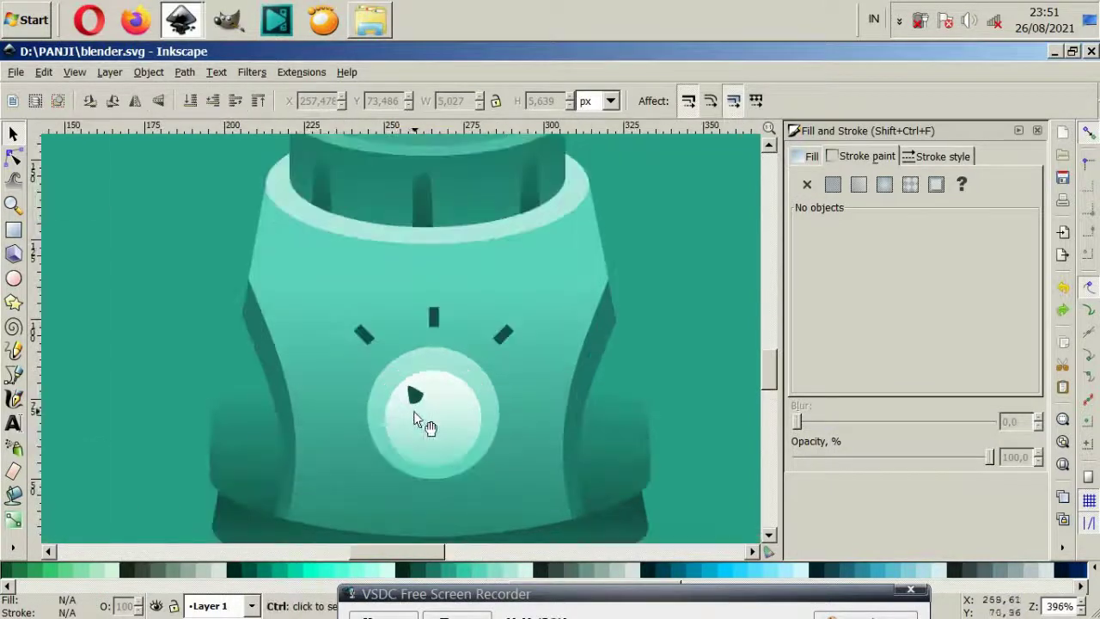
left_click(415, 396)
left_click(364, 334, "shift")
left_click(434, 317, "shift")
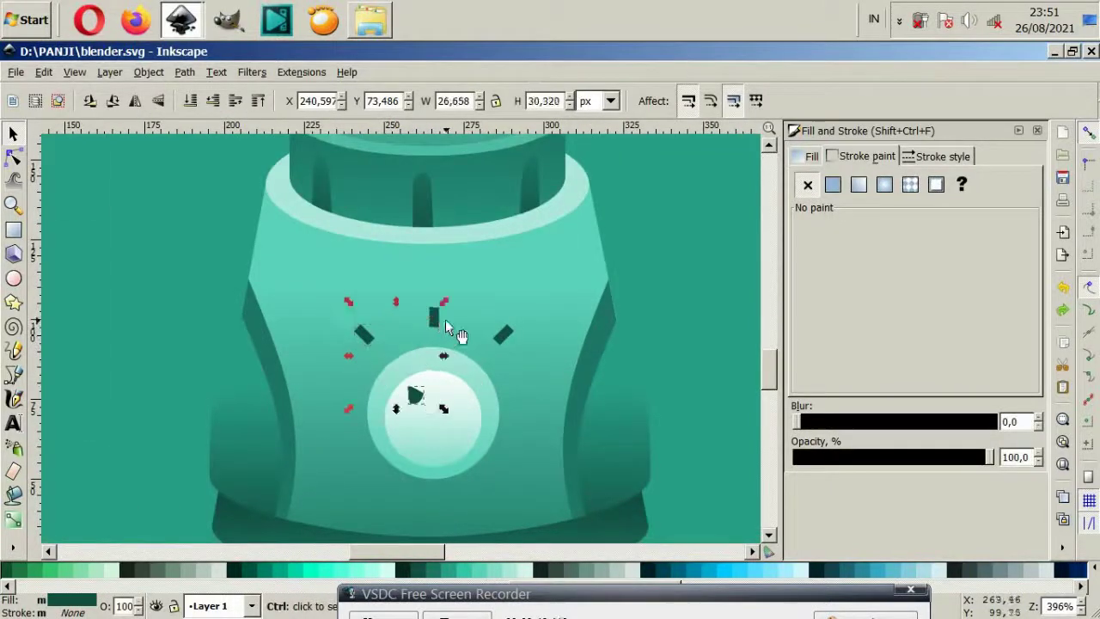
left_click(504, 334, "shift")
left_click(450, 568)
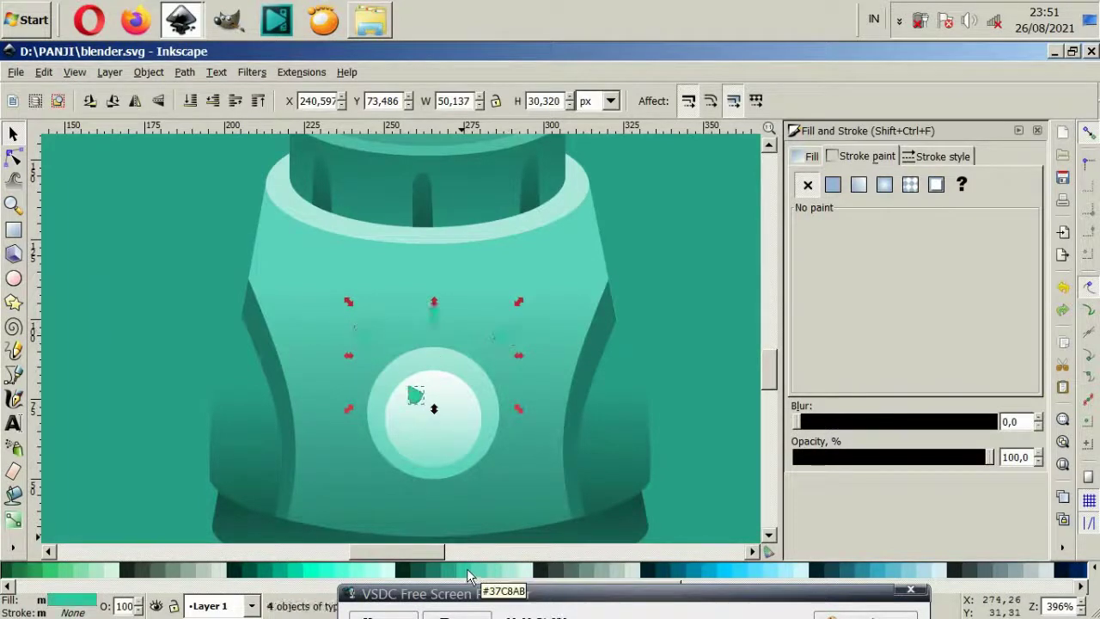
left_click(449, 575)
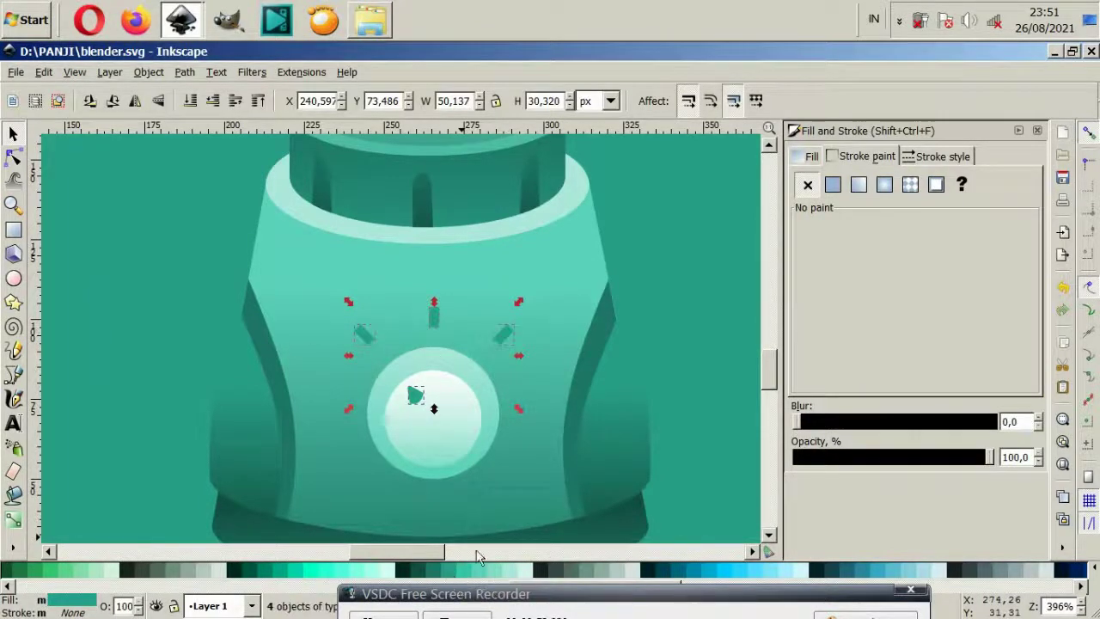
Zoom out and clear the selection to review the recoloured dial
left_click(512, 376)
scroll(512, 377, "down", 2, "ctrl")
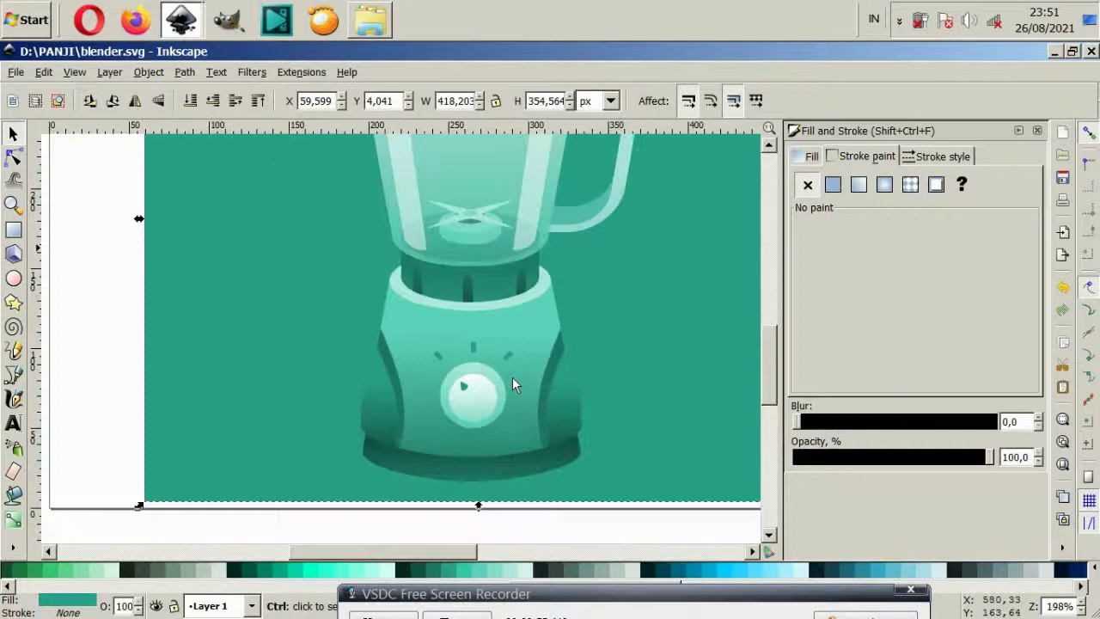
left_click(560, 533)
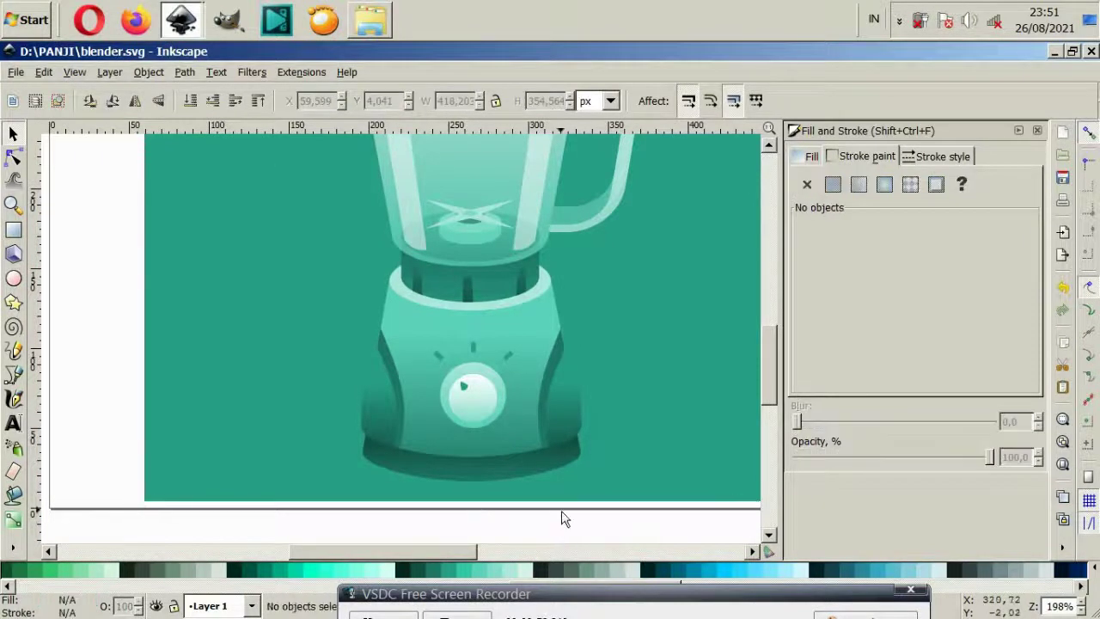